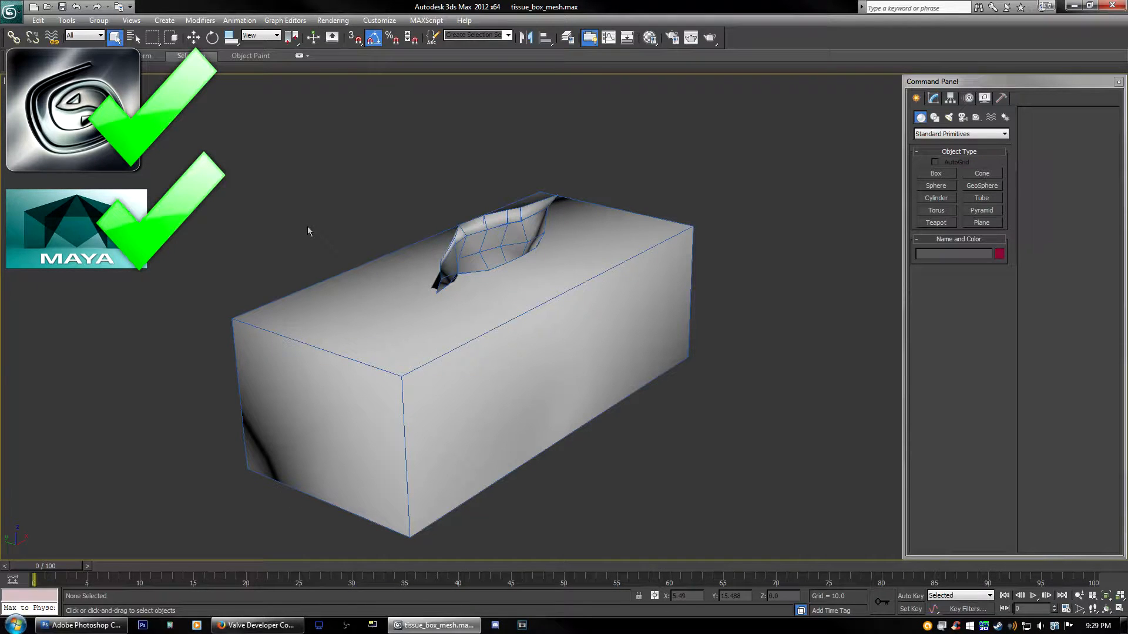
Step: Switch to Firefox and activate the search on the Valve Developer Community main page
{"action": "left_click", "coordinate": [1075, 6]}
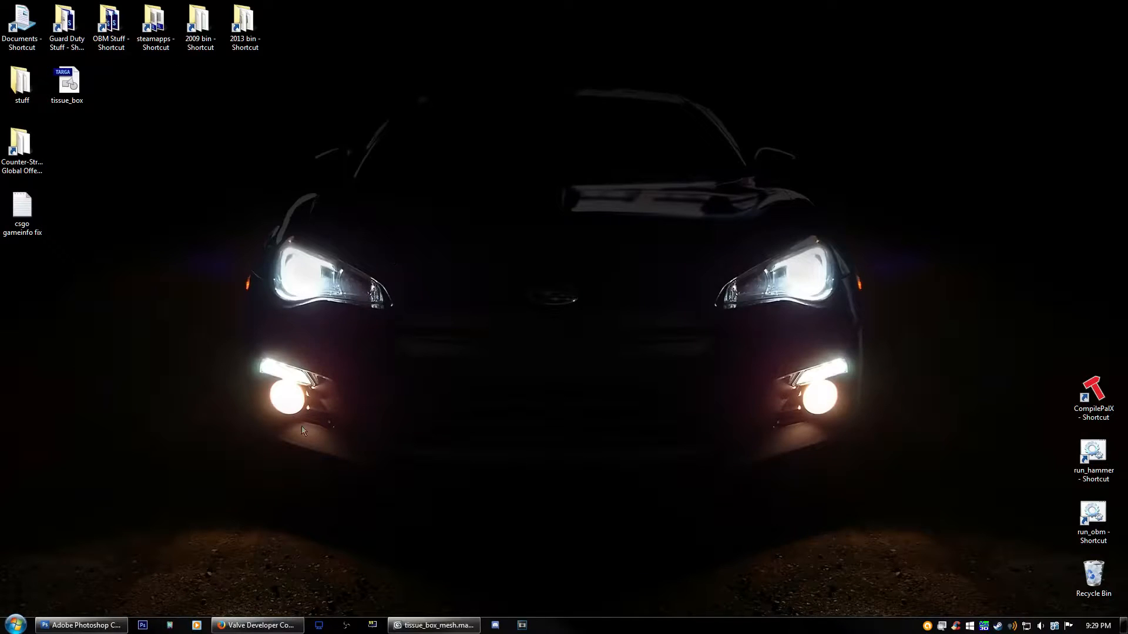
{"action": "left_click", "coordinate": [253, 626]}
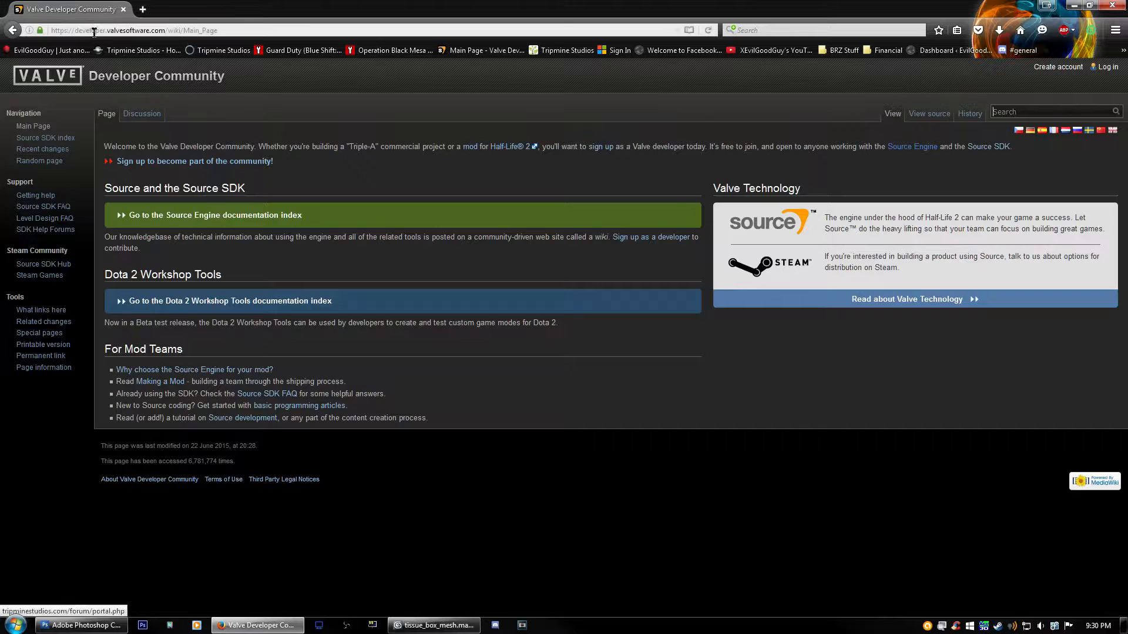
{"action": "left_click", "coordinate": [141, 33]}
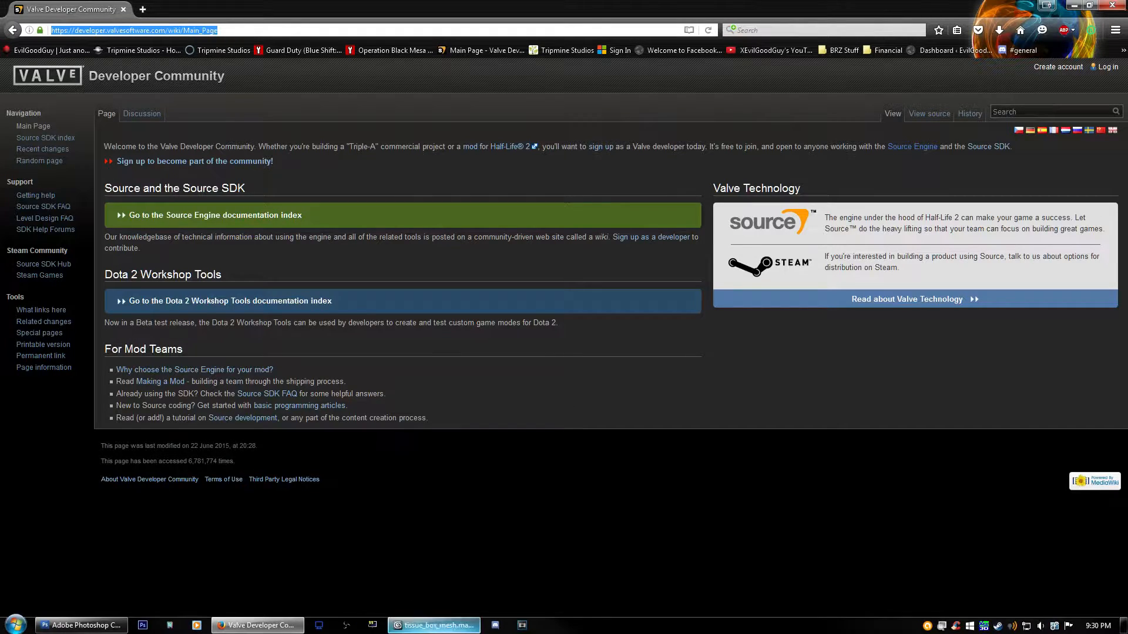
{"action": "left_click", "coordinate": [1029, 112]}
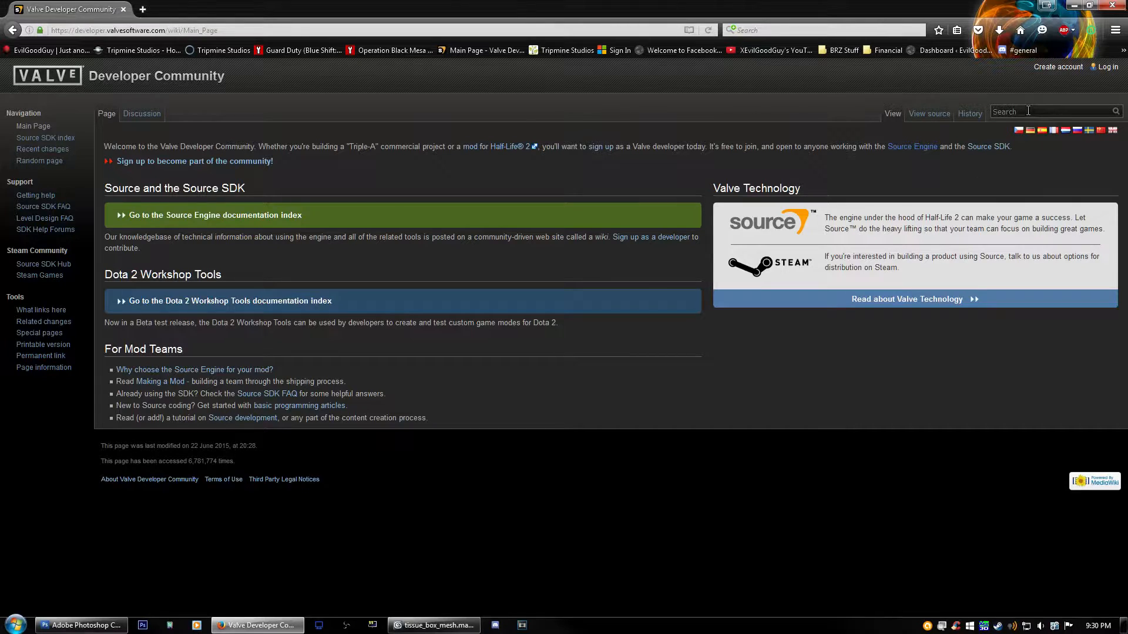
{"action": "type", "text": "3ds max"}
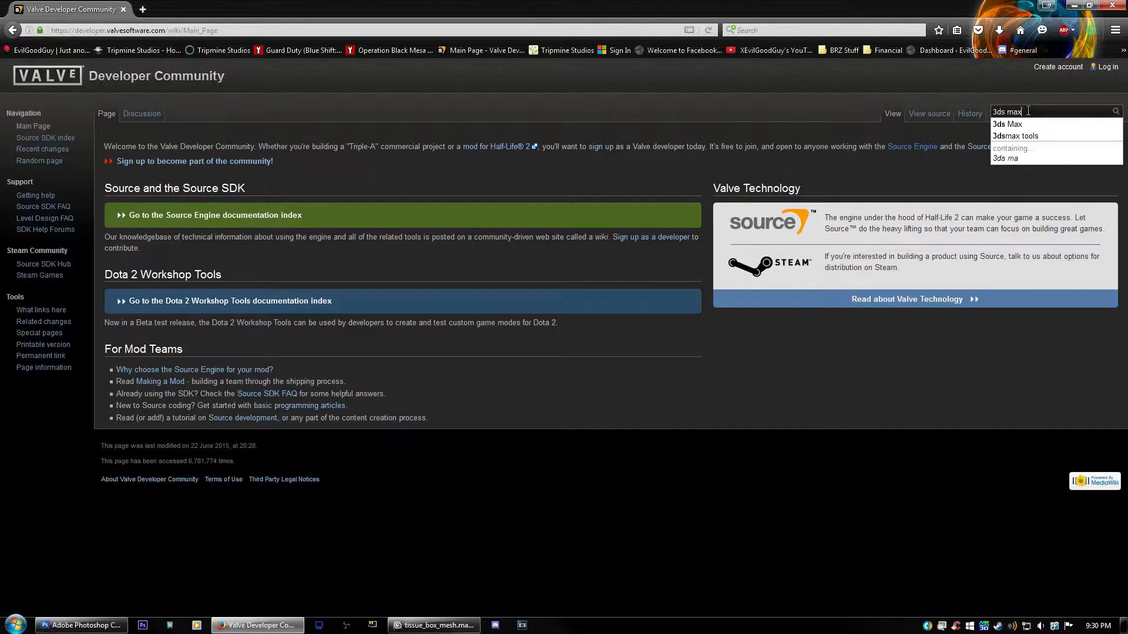
{"action": "type", "text": " s"}
{"action": "key", "text": "BackSpace"}
{"action": "key", "text": "BackSpace"}
{"action": "key", "text": "BackSpace"}
{"action": "key", "text": "BackSpace"}
{"action": "key", "text": "BackSpace"}
{"action": "key", "text": "BackSpace"}
{"action": "key", "text": "BackSpace"}
{"action": "key", "text": "BackSpace"}
{"action": "key", "text": "BackSpace"}
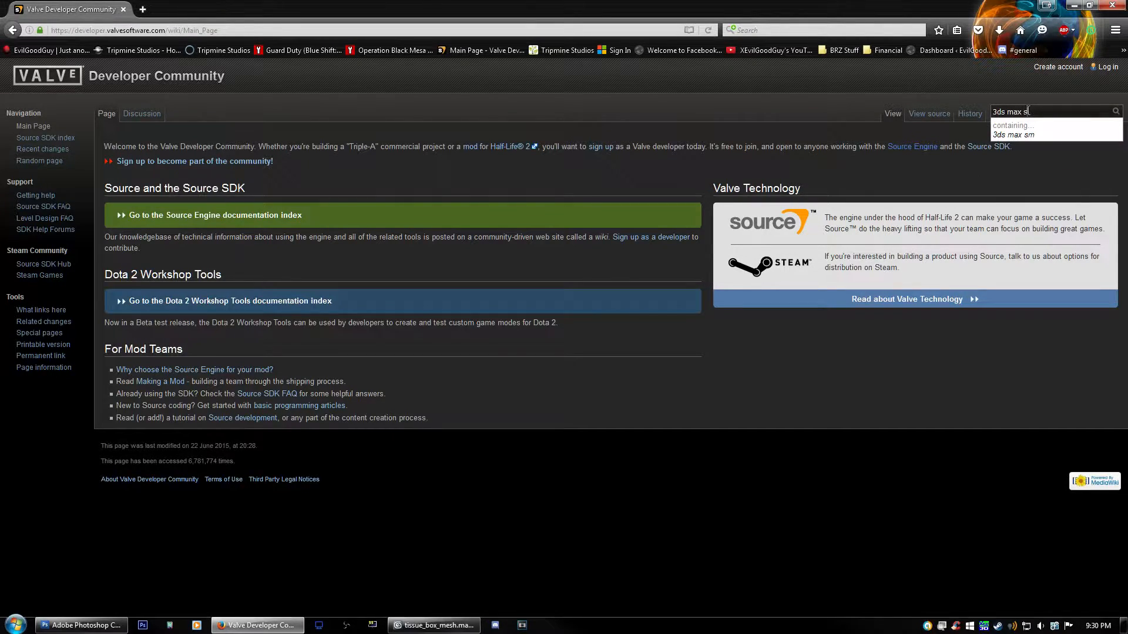
Step: Search the Valve Developer Community wiki for "smd importer"
{"action": "type", "text": "smd i"}
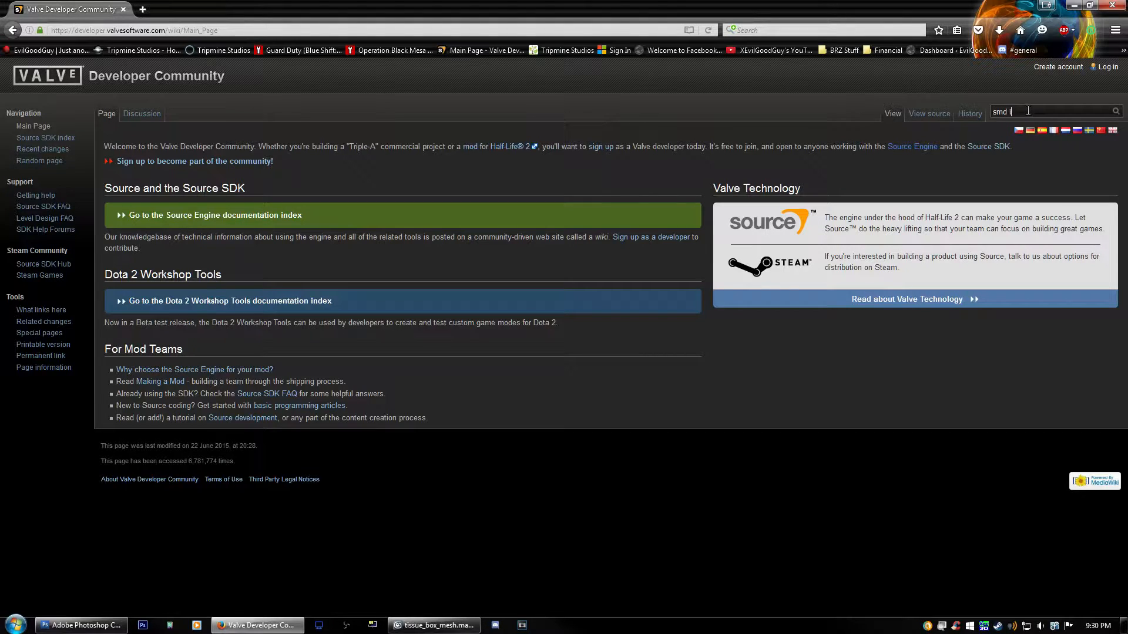
{"action": "type", "text": "mporter"}
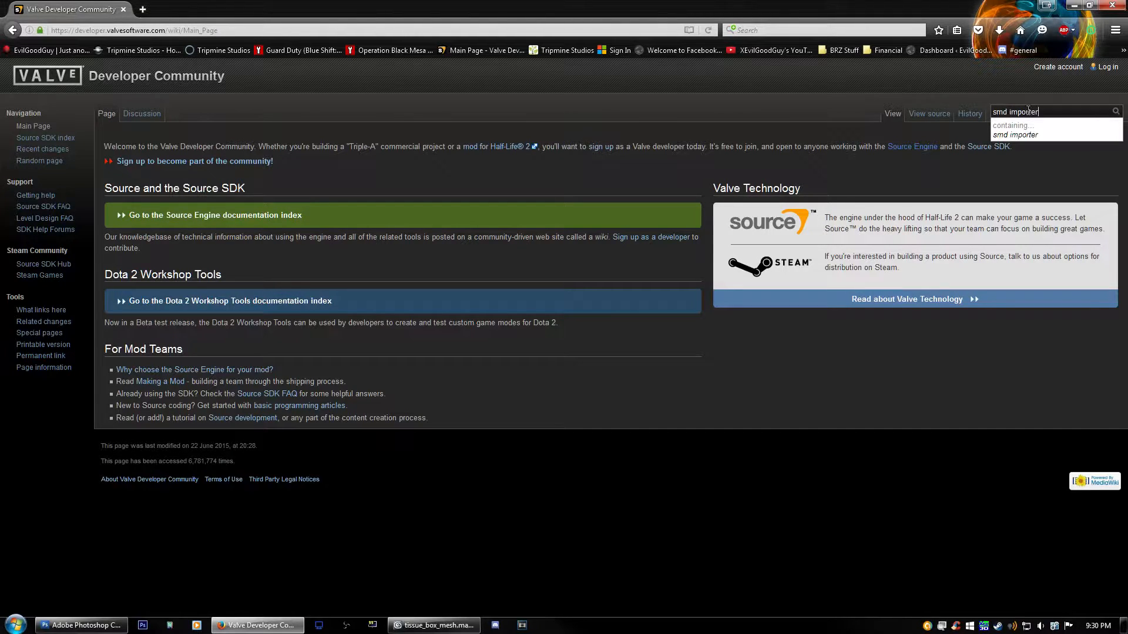
{"action": "key", "text": "Return"}
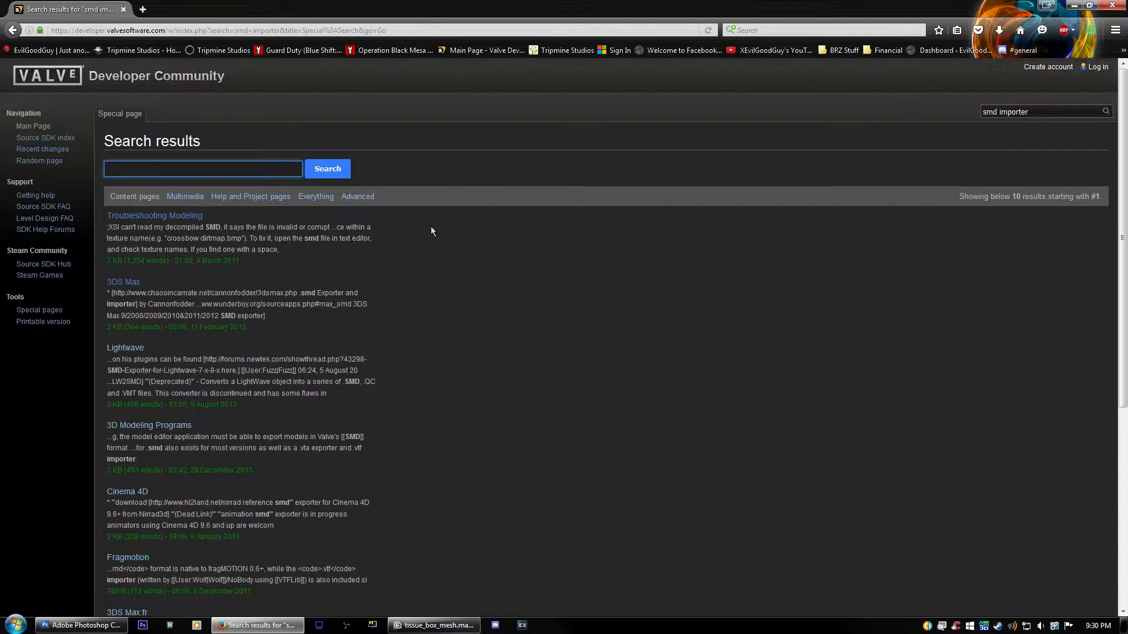
Step: Open the 3DS Max article, view its linked 3D Studio Max SMD exporter plug-in page, and return to the article
{"action": "left_click", "coordinate": [128, 283]}
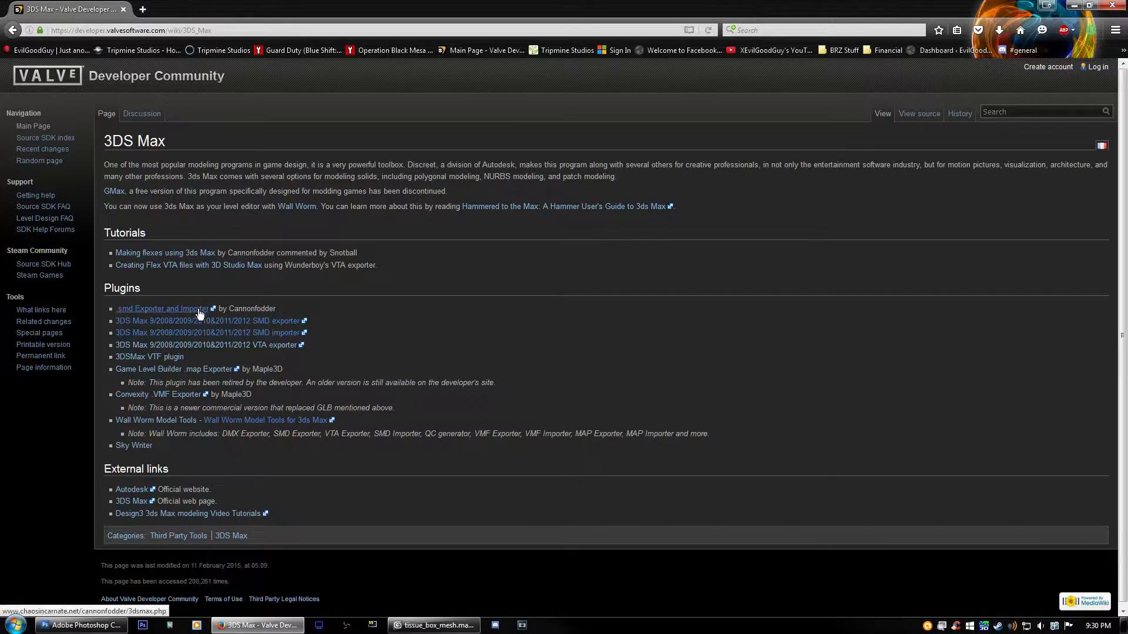
{"action": "left_click", "coordinate": [210, 333]}
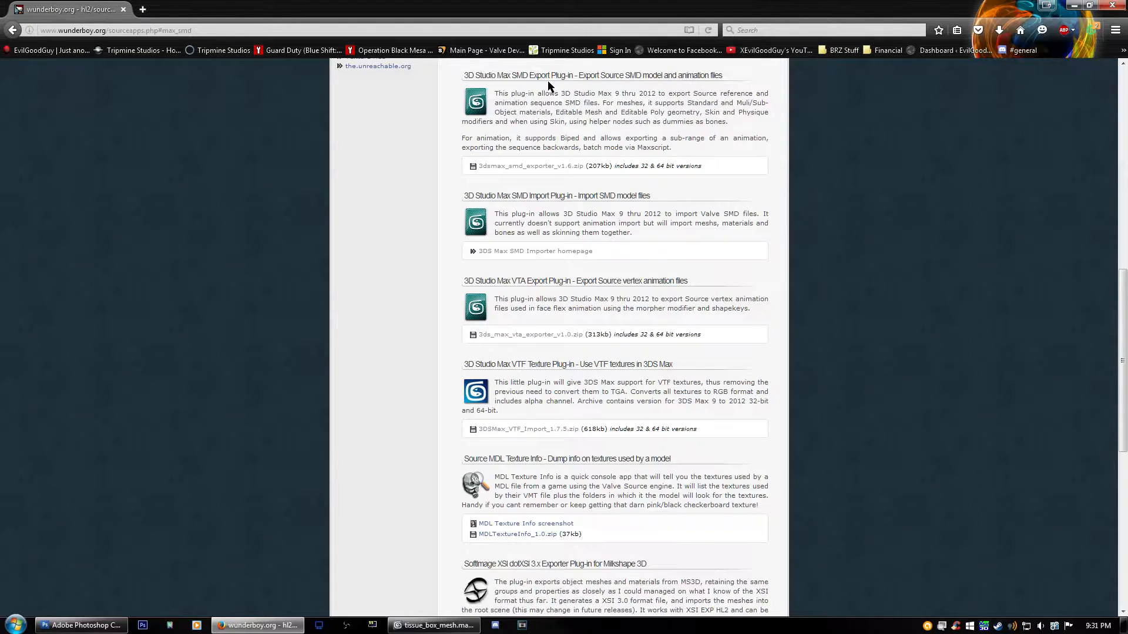
{"action": "key", "text": "alt+Left"}
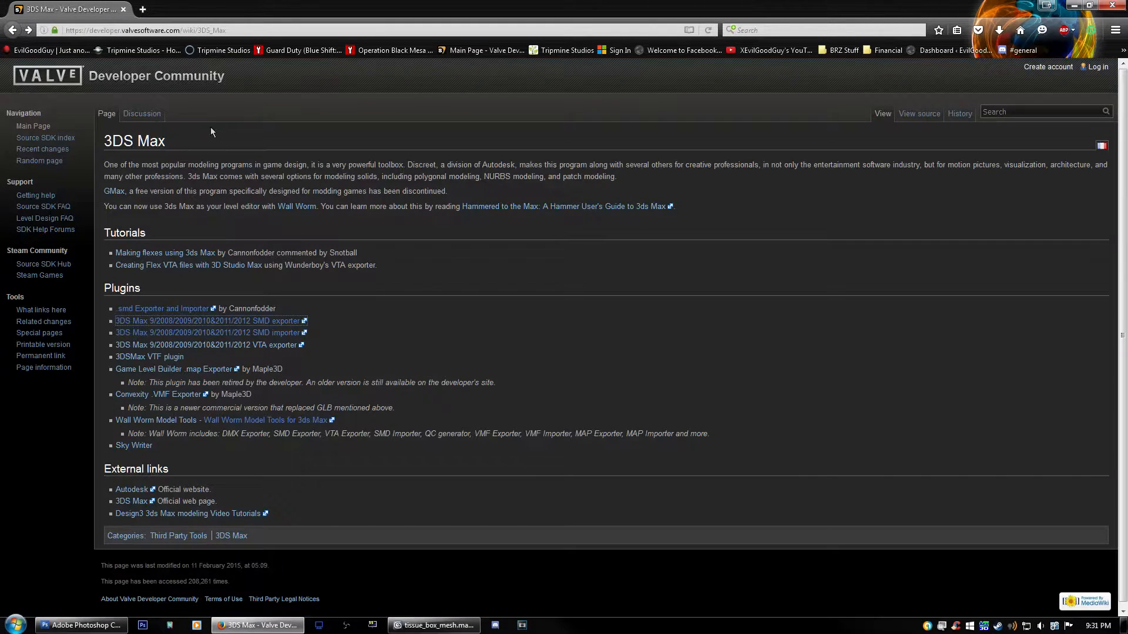
Step: Search the wiki for "vtfedit" and open the VTFEdit article
{"action": "left_click", "coordinate": [1012, 113]}
{"action": "left_click", "coordinate": [1074, 5]}
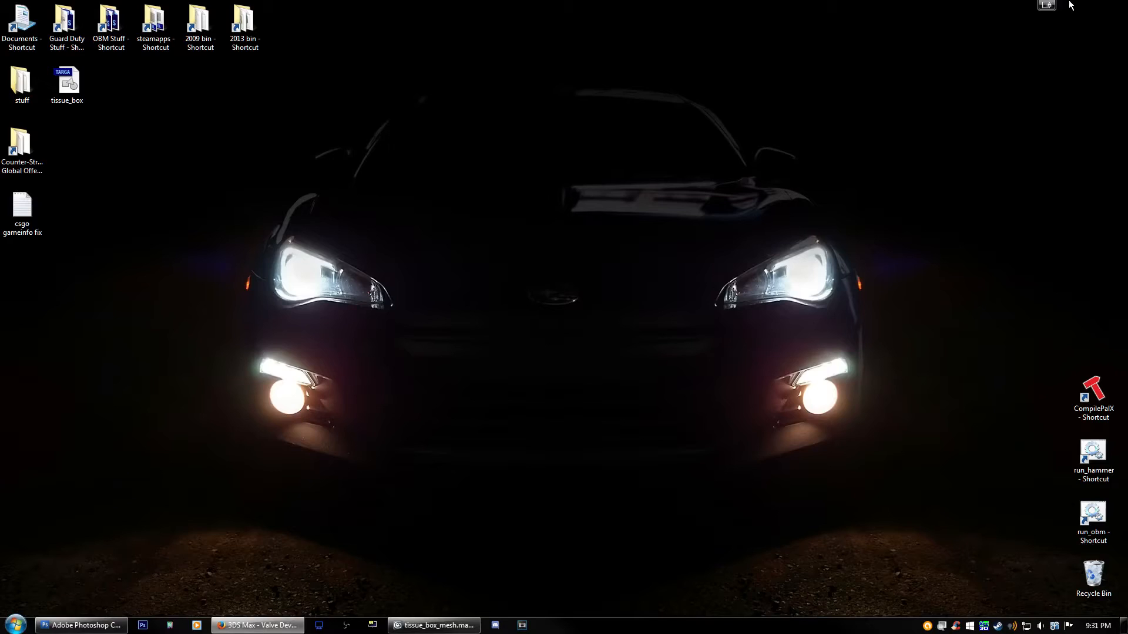
{"action": "left_click", "coordinate": [259, 625]}
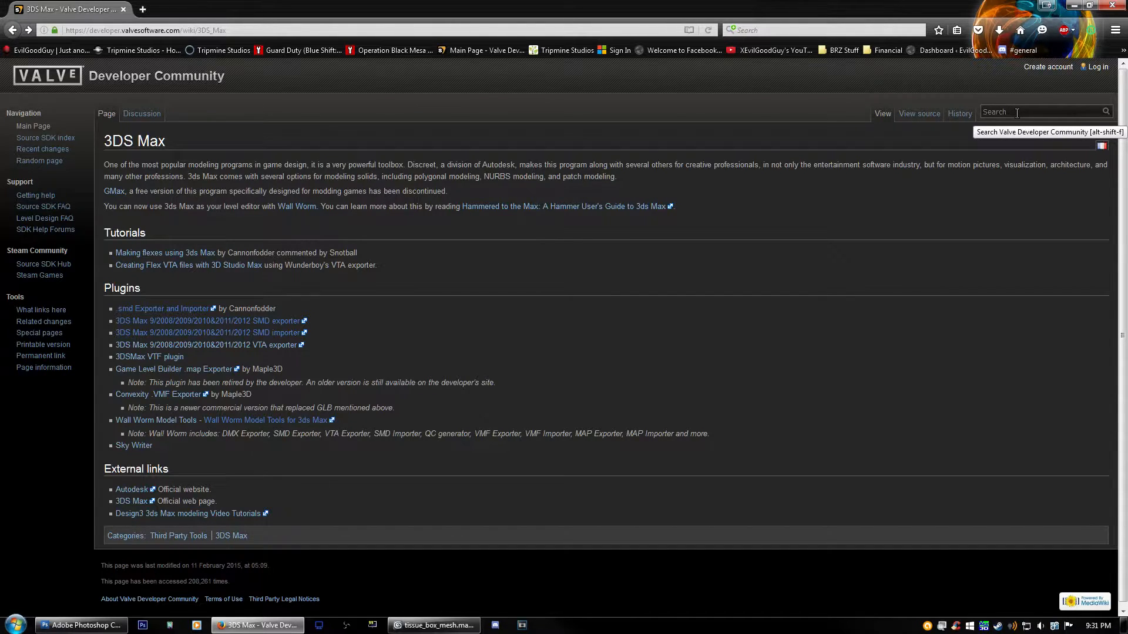
{"action": "type", "text": "vtfedit"}
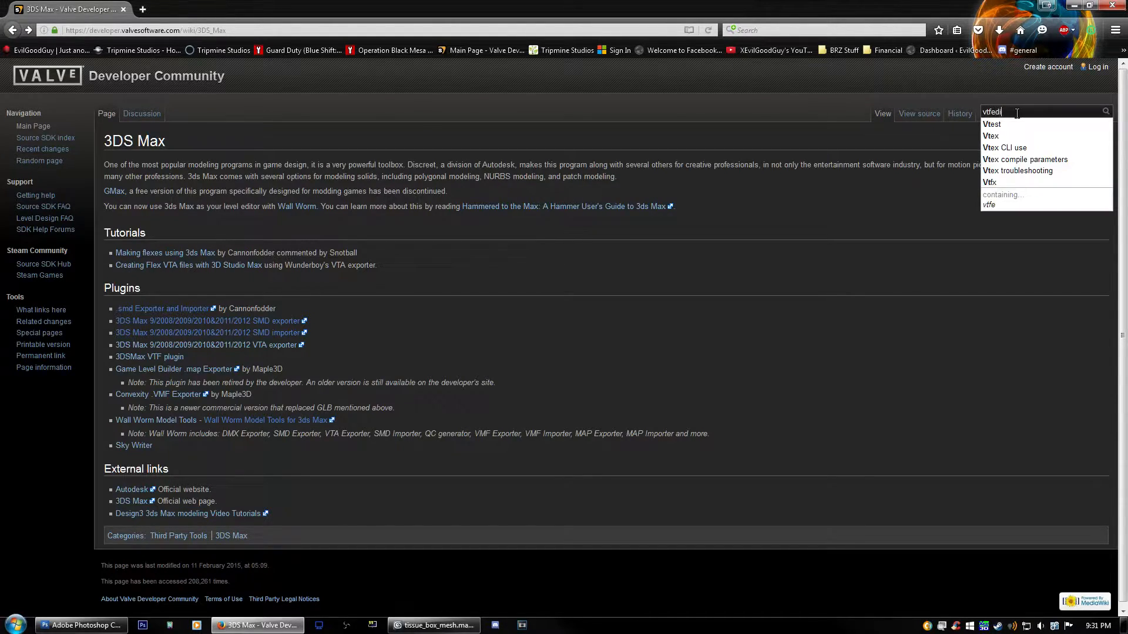
{"action": "key", "text": "Return"}
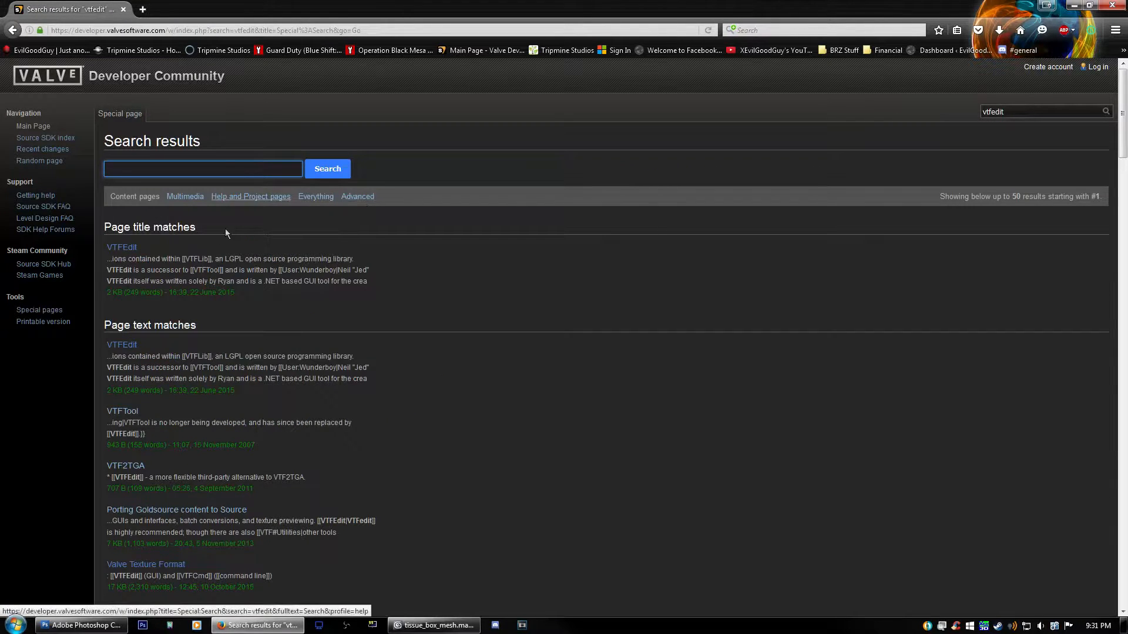
{"action": "left_click", "coordinate": [122, 249]}
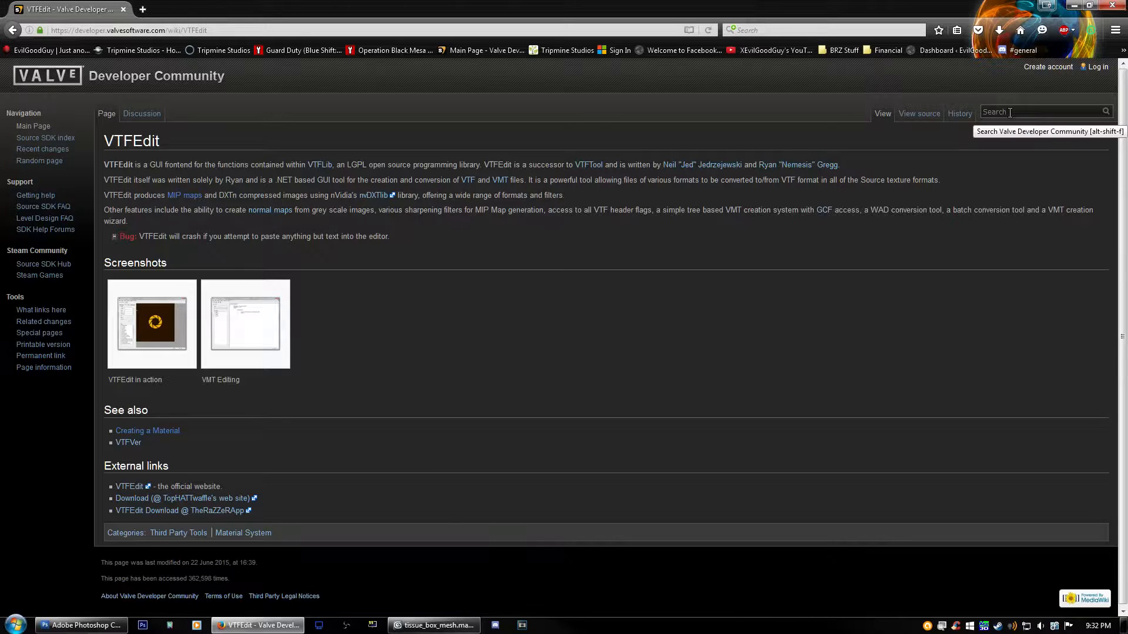
Step: Search the wiki for "vtf plugin"
{"action": "type", "text": "vtf pl"}
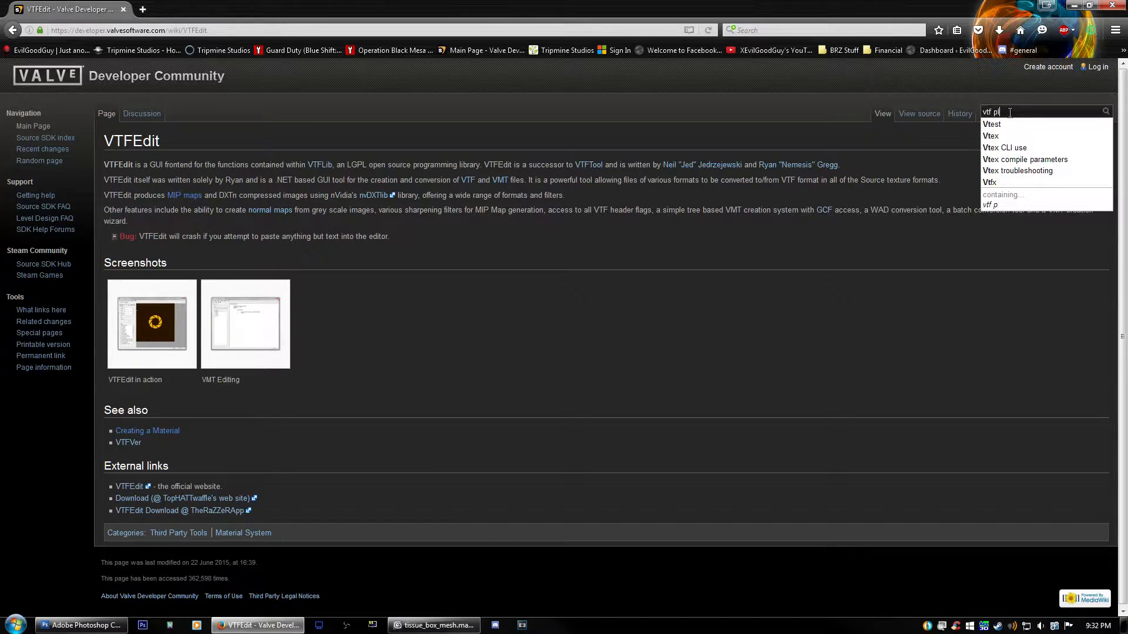
{"action": "type", "text": "ugin"}
{"action": "key", "text": "Return"}
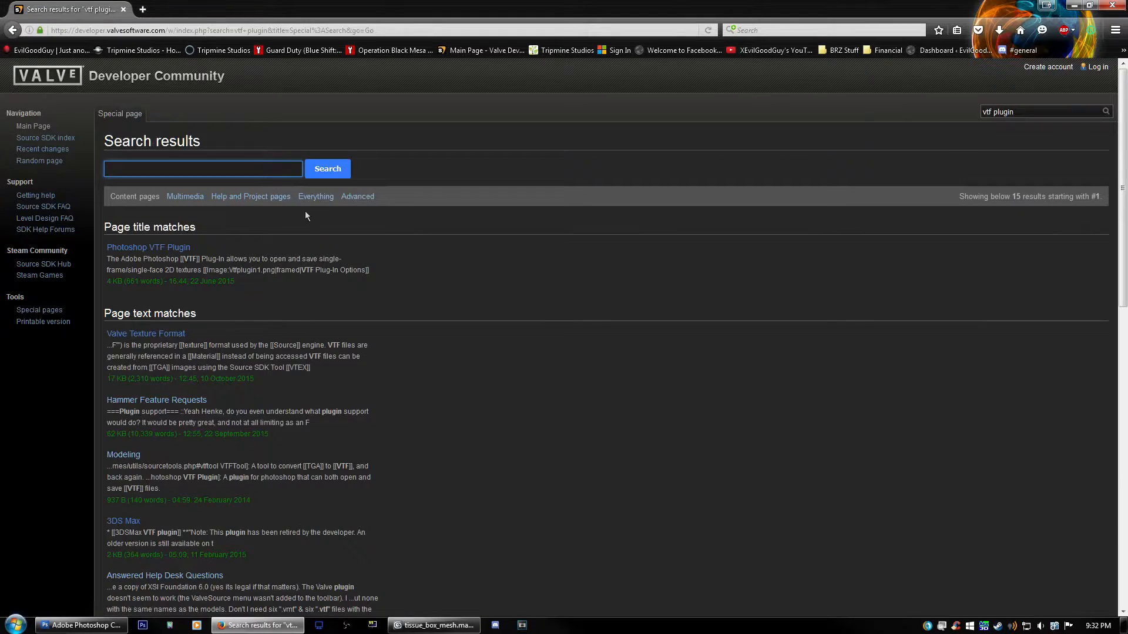
Step: Open the Photoshop VTF Plugin article and review its options, installation instructions and download links
{"action": "left_click", "coordinate": [174, 250]}
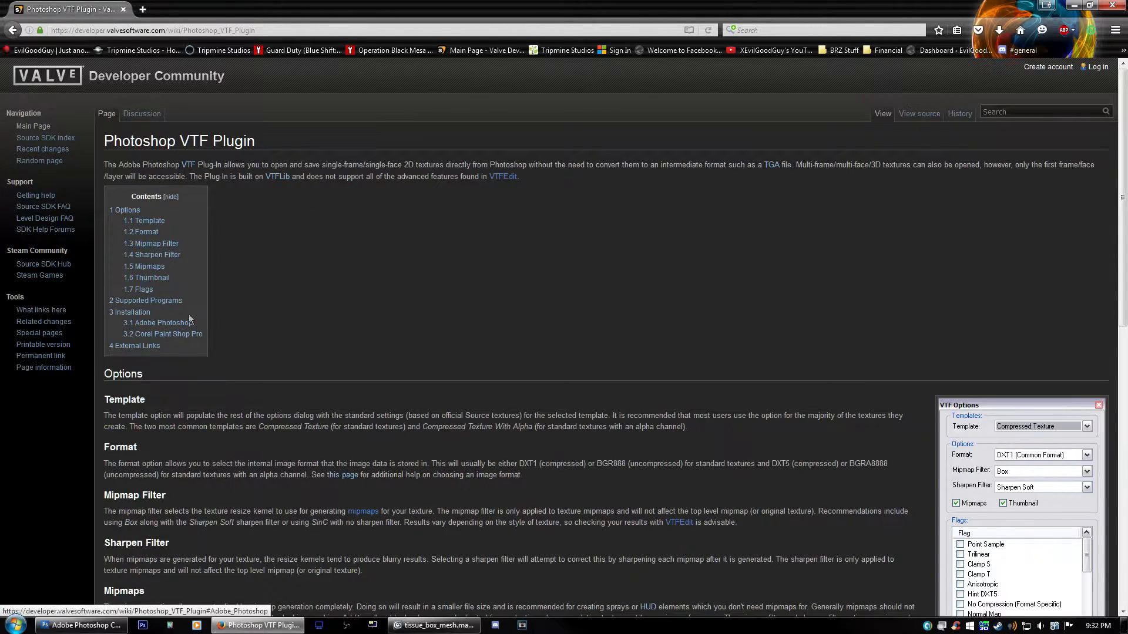
{"action": "scroll", "coordinate": [188, 315], "scroll_direction": "down", "scroll_amount": 7}
{"action": "scroll", "coordinate": [200, 292], "scroll_direction": "down", "scroll_amount": 5}
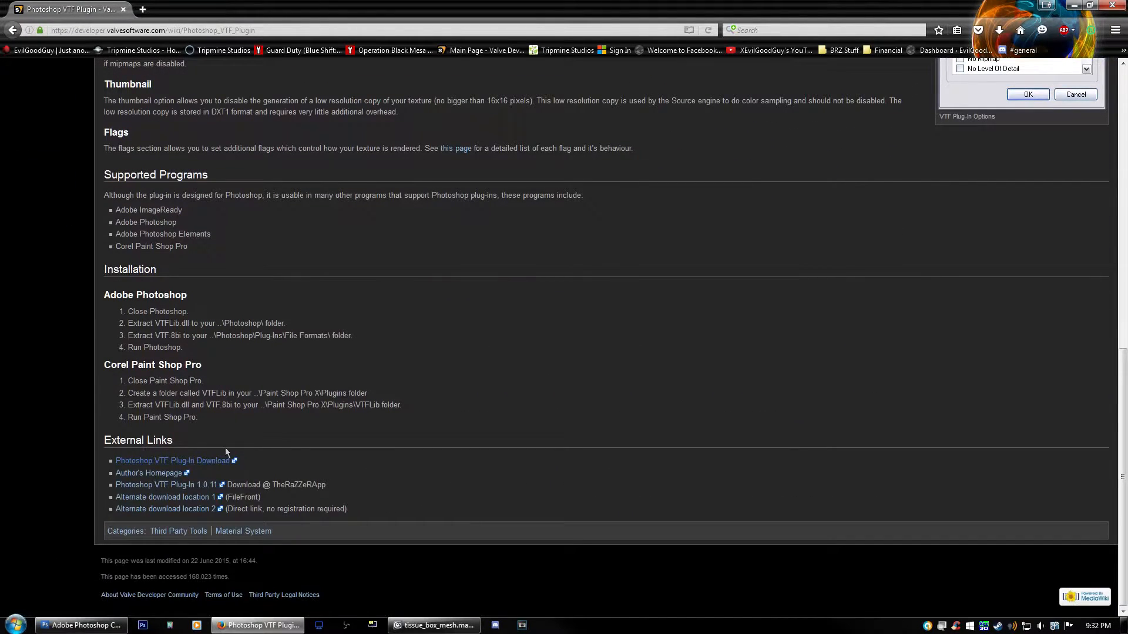
{"action": "scroll", "coordinate": [329, 376], "scroll_direction": "up", "scroll_amount": 8}
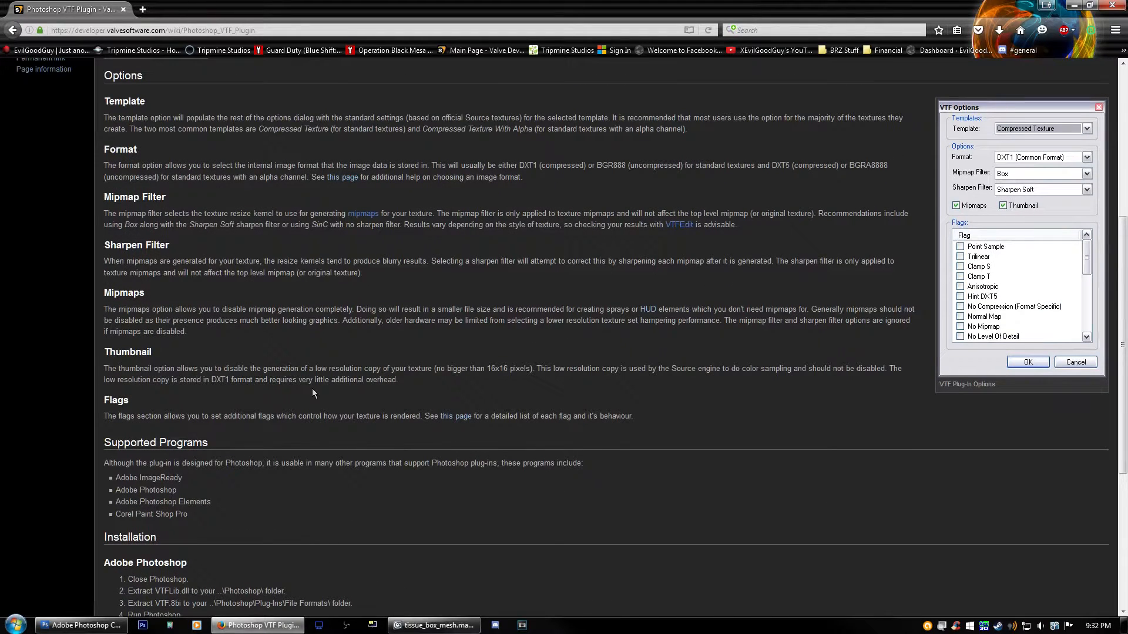
{"action": "scroll", "coordinate": [312, 389], "scroll_direction": "up", "scroll_amount": 8}
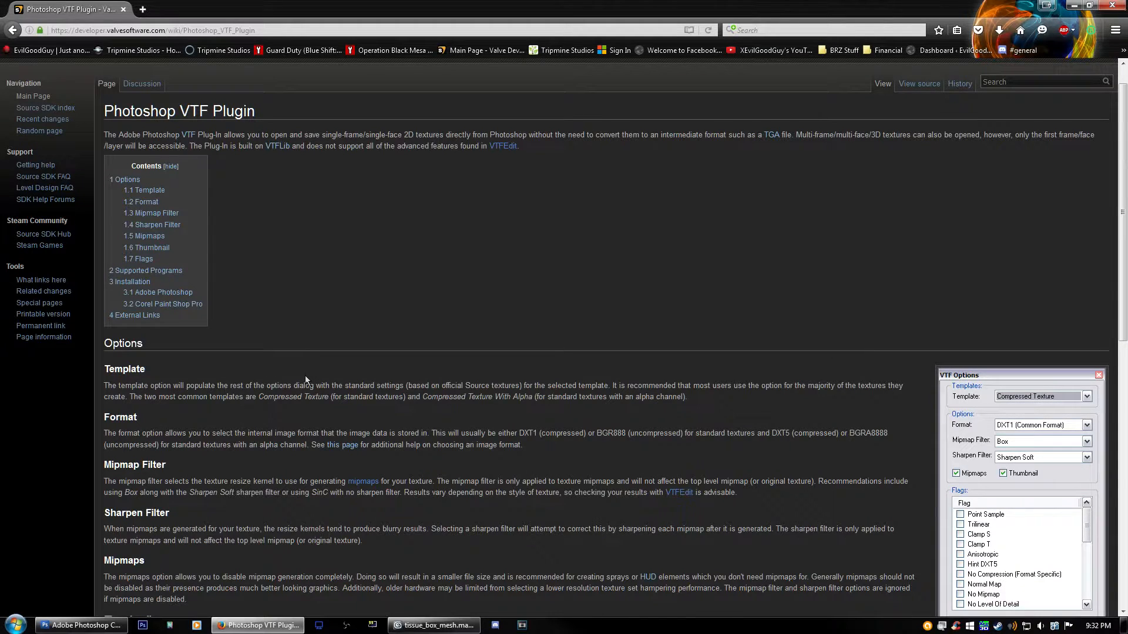
{"action": "scroll", "coordinate": [484, 271], "scroll_direction": "up", "scroll_amount": 1}
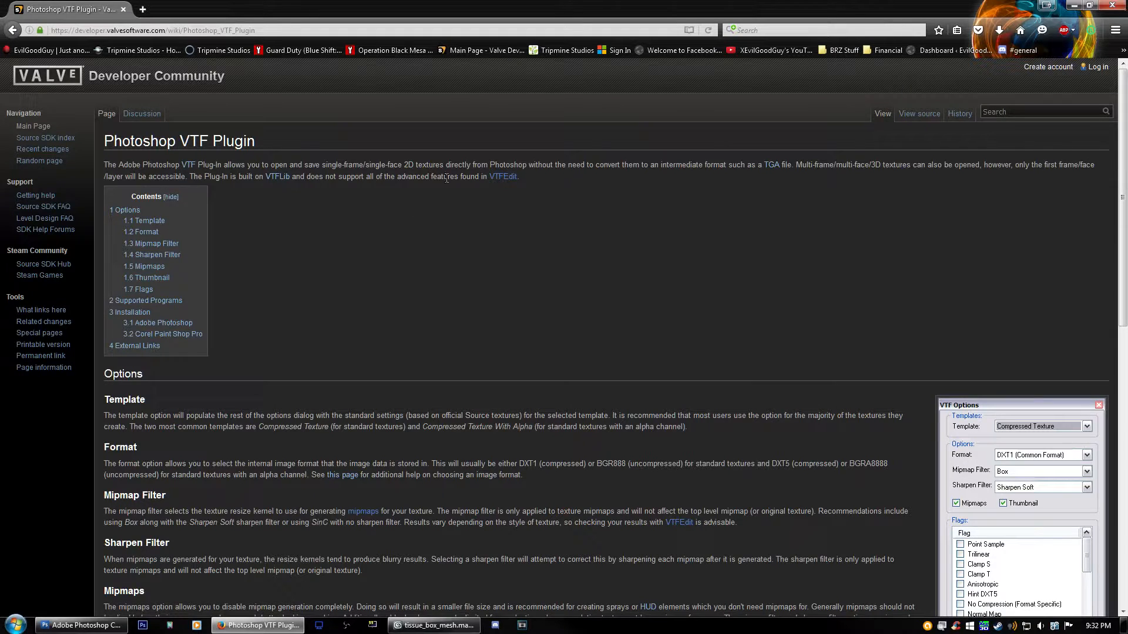
Step: Switch to 3ds Max with the tissue_box_mesh scene and select the tissue box mesh
{"action": "left_click", "coordinate": [1072, 6]}
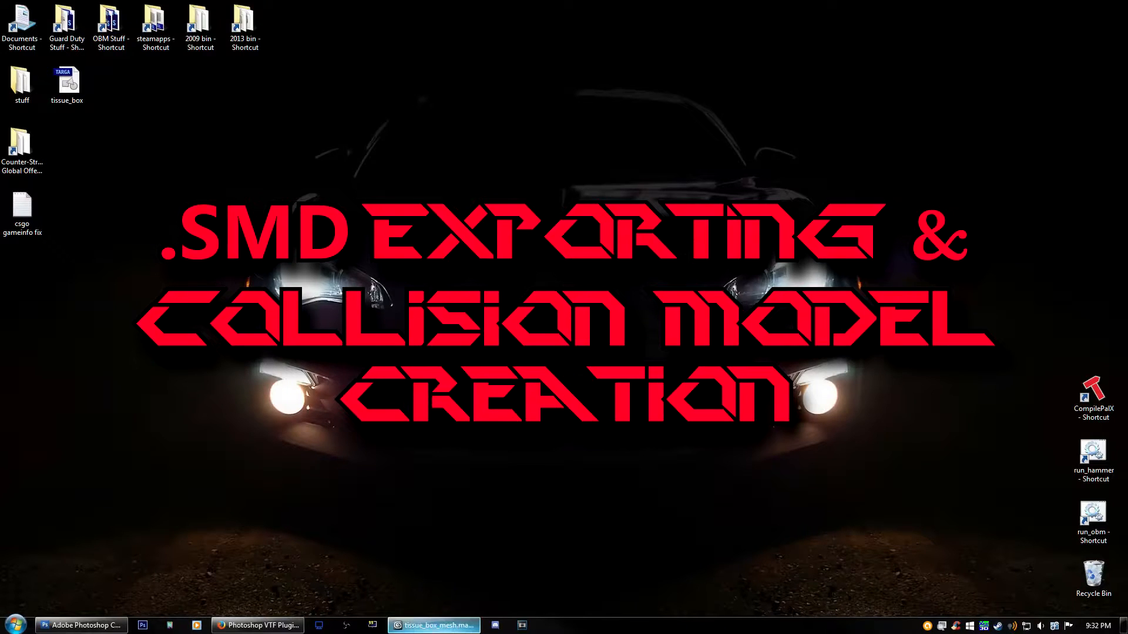
{"action": "left_click", "coordinate": [435, 624]}
{"action": "middle_click_drag", "start_coordinate": [494, 306], "coordinate": [508, 269]}
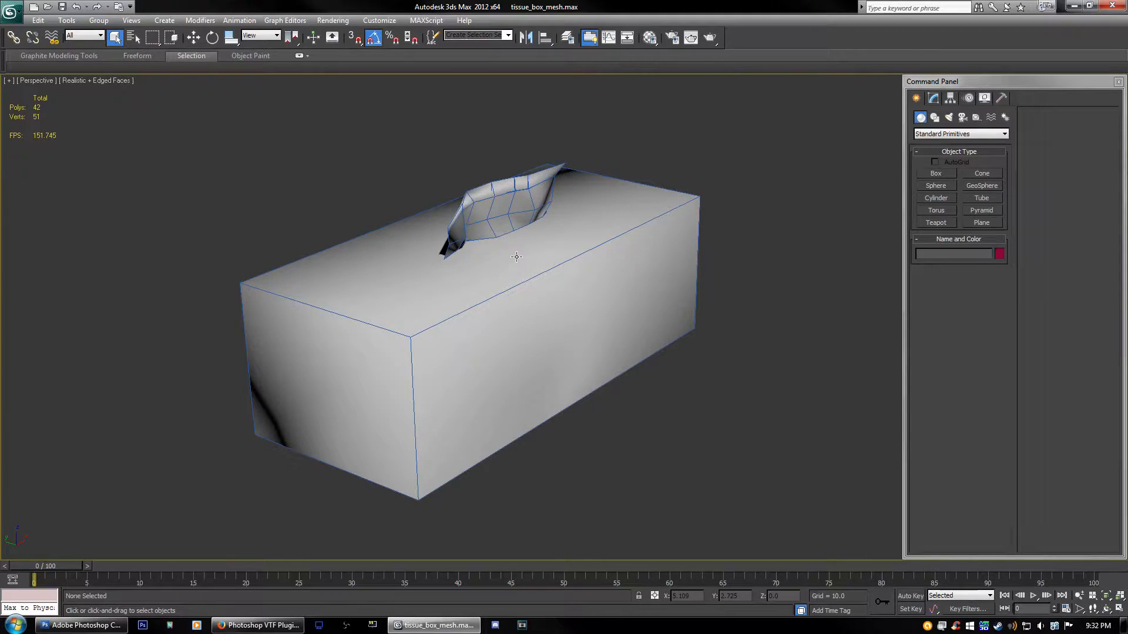
{"action": "middle_click_drag", "start_coordinate": [516, 256], "coordinate": [532, 277], "text": "alt"}
{"action": "left_click", "coordinate": [574, 308]}
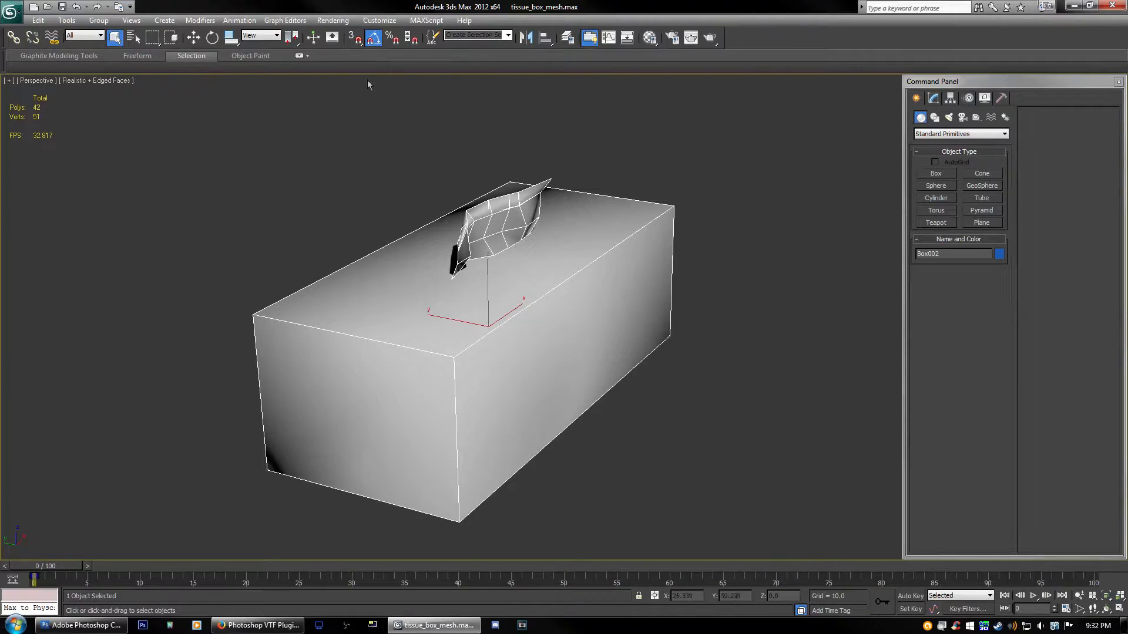
Step: Open the Compact Material Editor for the tissue box
{"action": "left_click", "coordinate": [332, 20]}
{"action": "mouse_move", "coordinate": [368, 218]}
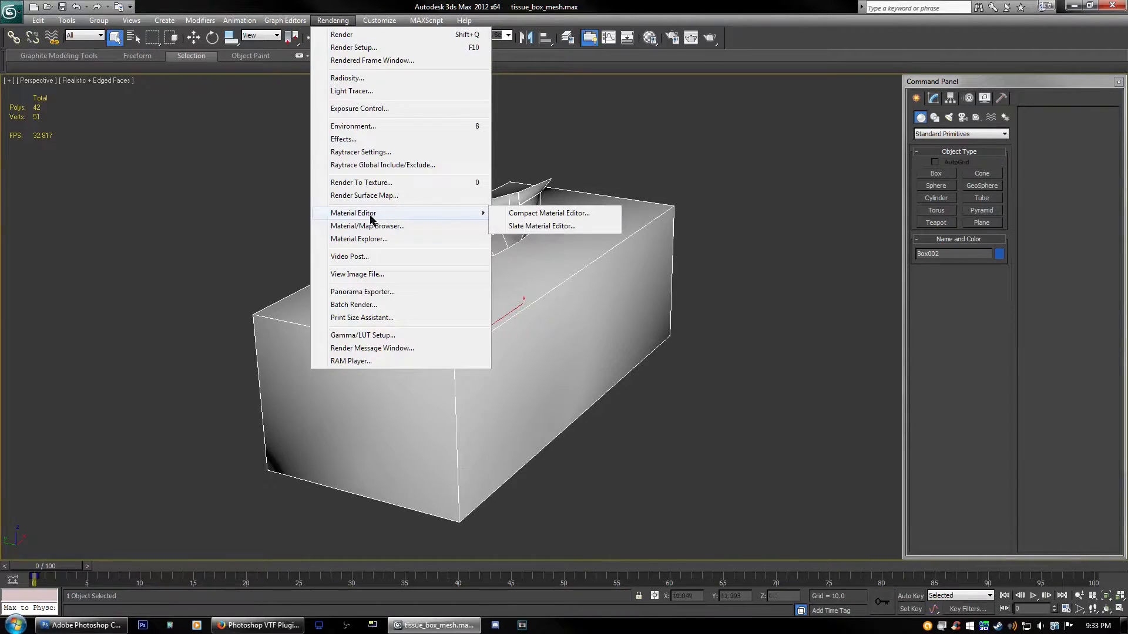
{"action": "left_click", "coordinate": [500, 213]}
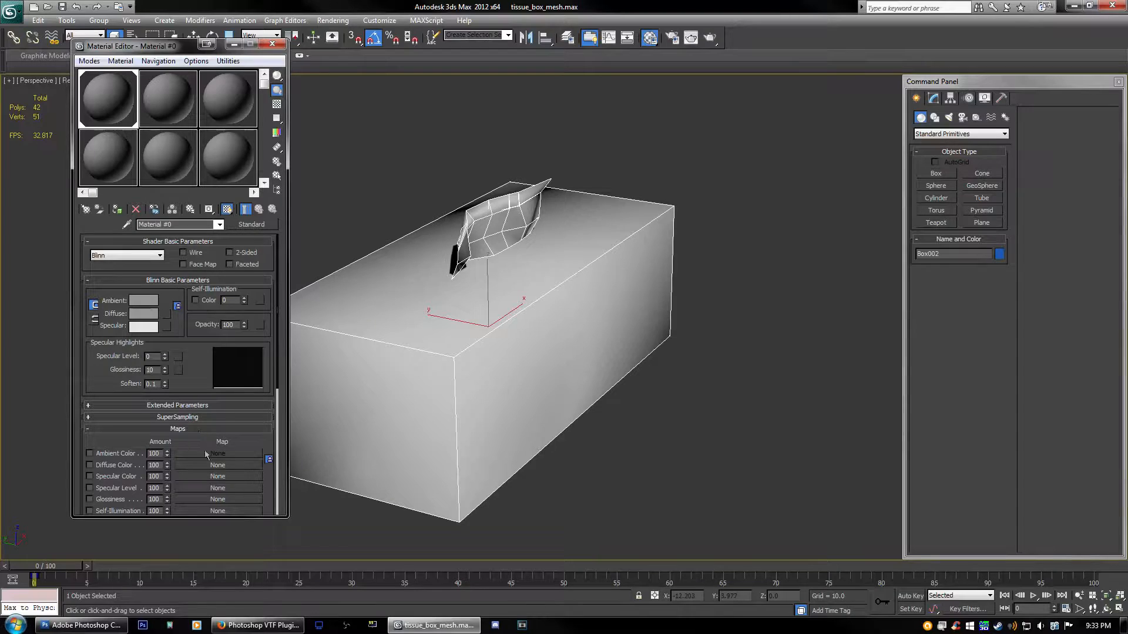
Step: Assign a Bitmap map with tissue_box.tga from the Desktop to the Diffuse Color of Material #0
{"action": "left_click_drag", "start_coordinate": [263, 397], "coordinate": [263, 281]}
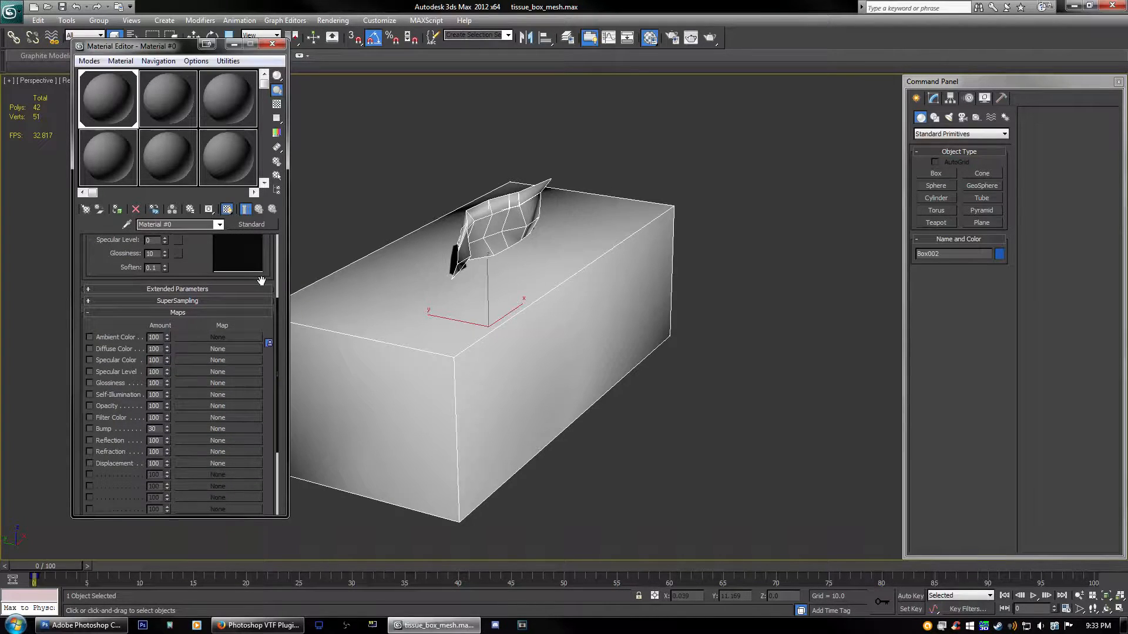
{"action": "left_click", "coordinate": [218, 351]}
{"action": "double_click", "coordinate": [478, 179]}
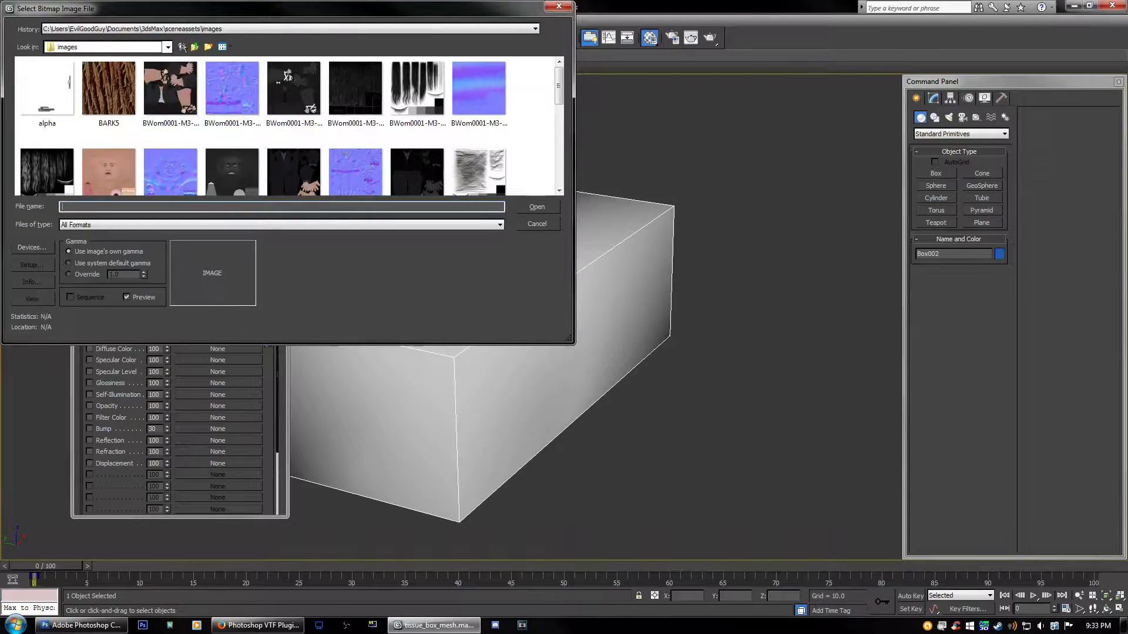
{"action": "left_click", "coordinate": [167, 47]}
{"action": "left_click", "coordinate": [122, 60]}
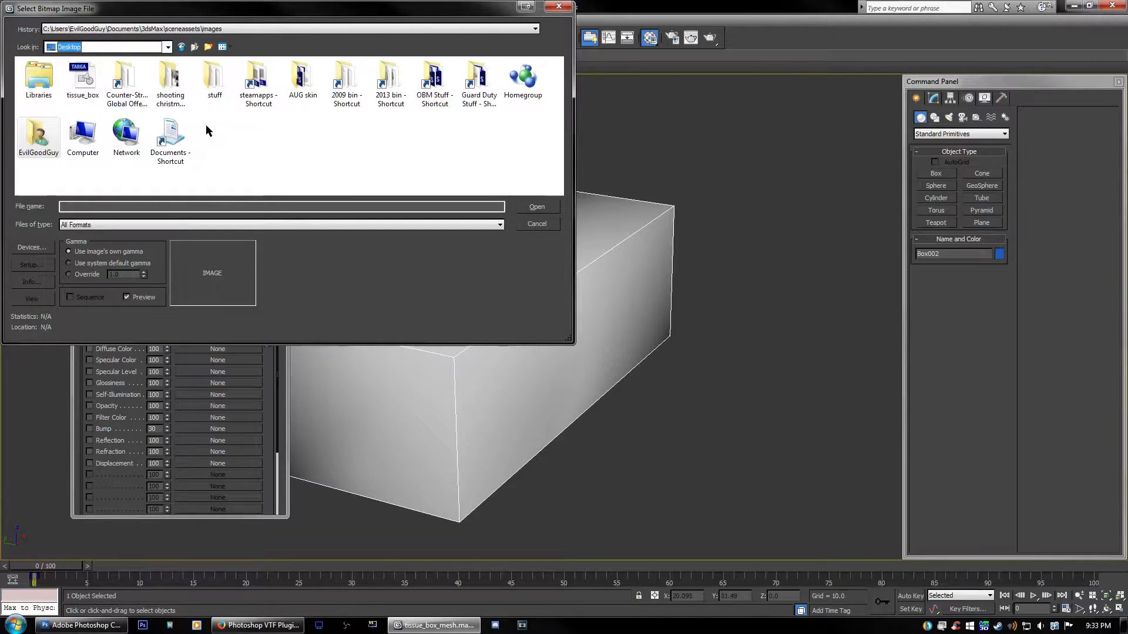
{"action": "left_click", "coordinate": [93, 81]}
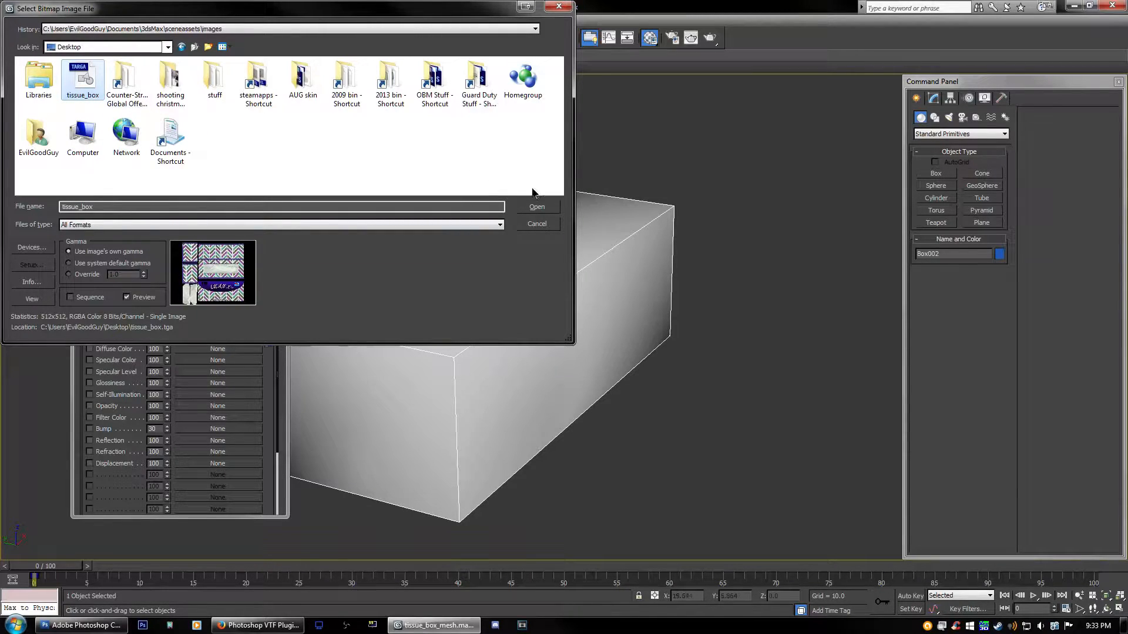
{"action": "left_click", "coordinate": [537, 206]}
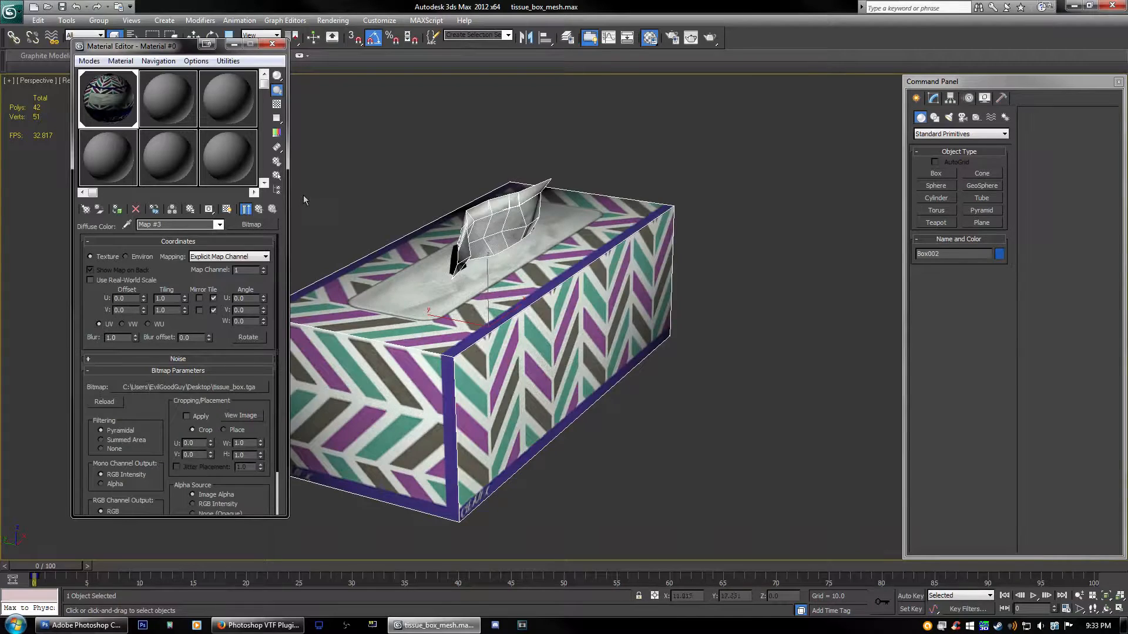
{"action": "middle_click_drag", "start_coordinate": [533, 218], "coordinate": [560, 207]}
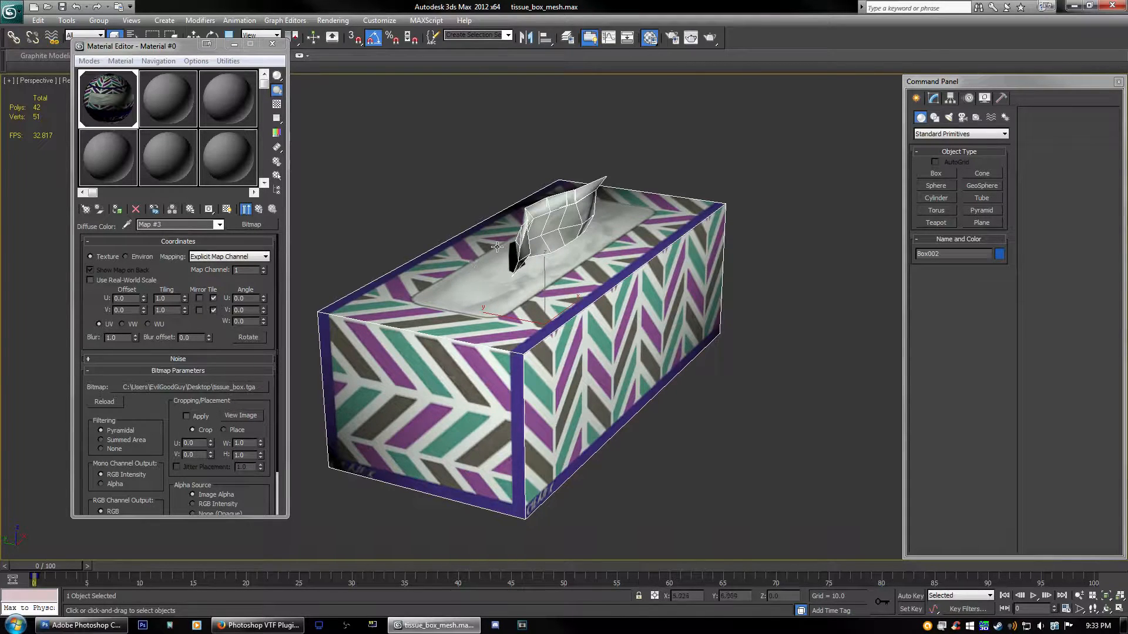
Step: Assign the tissue_box material to the selected tissue box, show its map in the viewport and close the material editor
{"action": "left_click", "coordinate": [117, 210]}
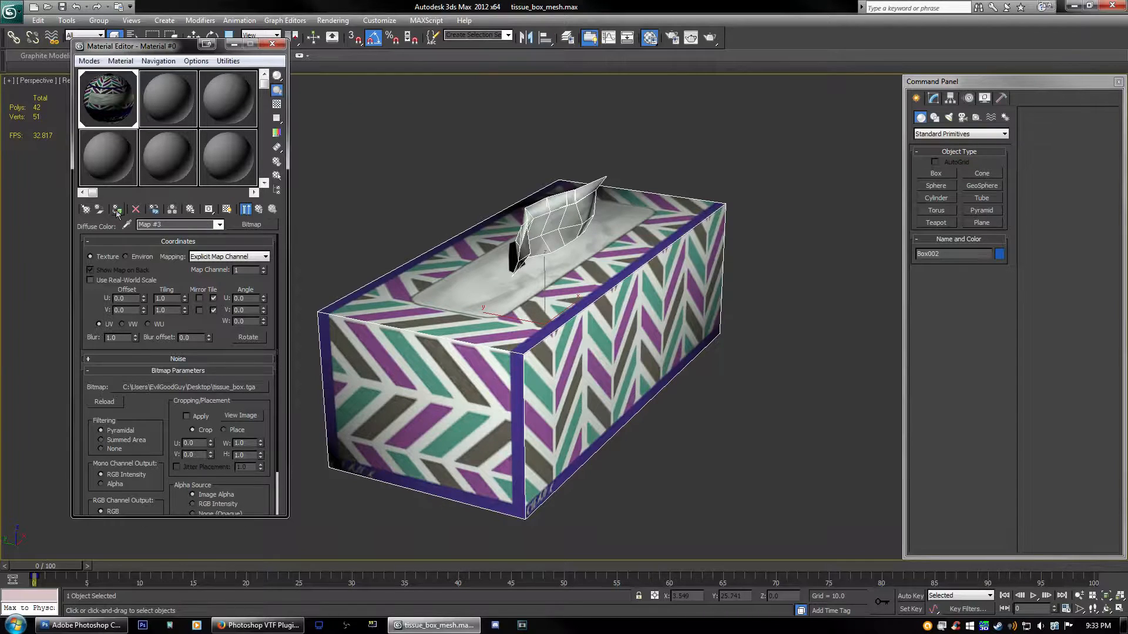
{"action": "left_click", "coordinate": [227, 209]}
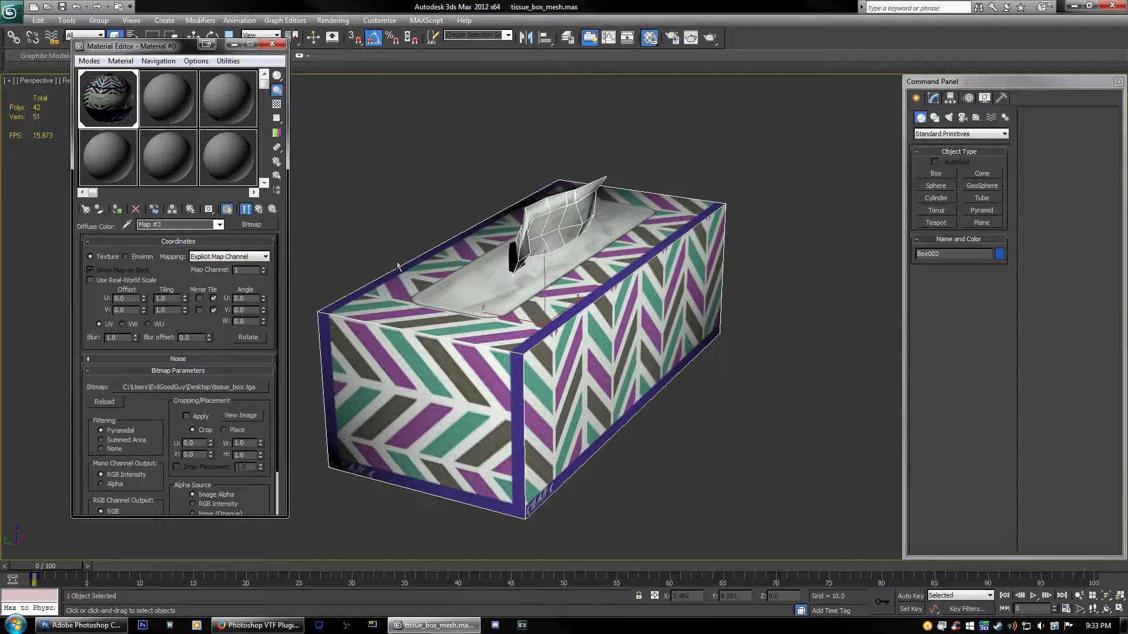
{"action": "left_click", "coordinate": [274, 47]}
Step: Examine the textured tissue box from several angles, with the edged-faces display switched off and back on
{"action": "mouse_move", "coordinate": [458, 196]}
{"action": "middle_mouse_down", "text": "alt"}
{"action": "mouse_move", "coordinate": [452, 212]}
{"action": "mouse_move", "coordinate": [602, 235]}
{"action": "mouse_move", "coordinate": [451, 176]}
{"action": "mouse_move", "coordinate": [467, 181]}
{"action": "middle_mouse_up", "text": "alt"}
{"action": "left_click", "coordinate": [467, 171]}
{"action": "key", "text": "F4"}
{"action": "middle_click_drag", "start_coordinate": [536, 216], "coordinate": [574, 216], "text": "alt"}
{"action": "key", "text": "F4"}
{"action": "left_click", "coordinate": [569, 222]}
{"action": "middle_click_drag", "start_coordinate": [462, 259], "coordinate": [496, 245]}
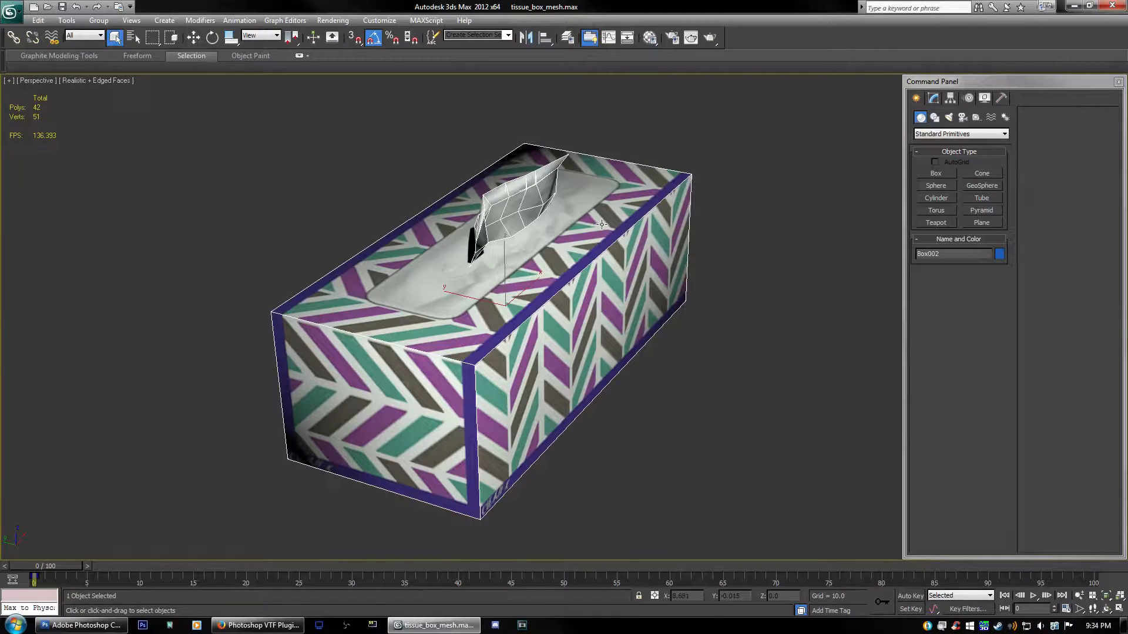
Step: Apply Reset XForm to the selected tissue box and show its modifier stack
{"action": "left_click", "coordinate": [737, 343]}
{"action": "left_click", "coordinate": [479, 356]}
{"action": "left_click", "coordinate": [1001, 99]}
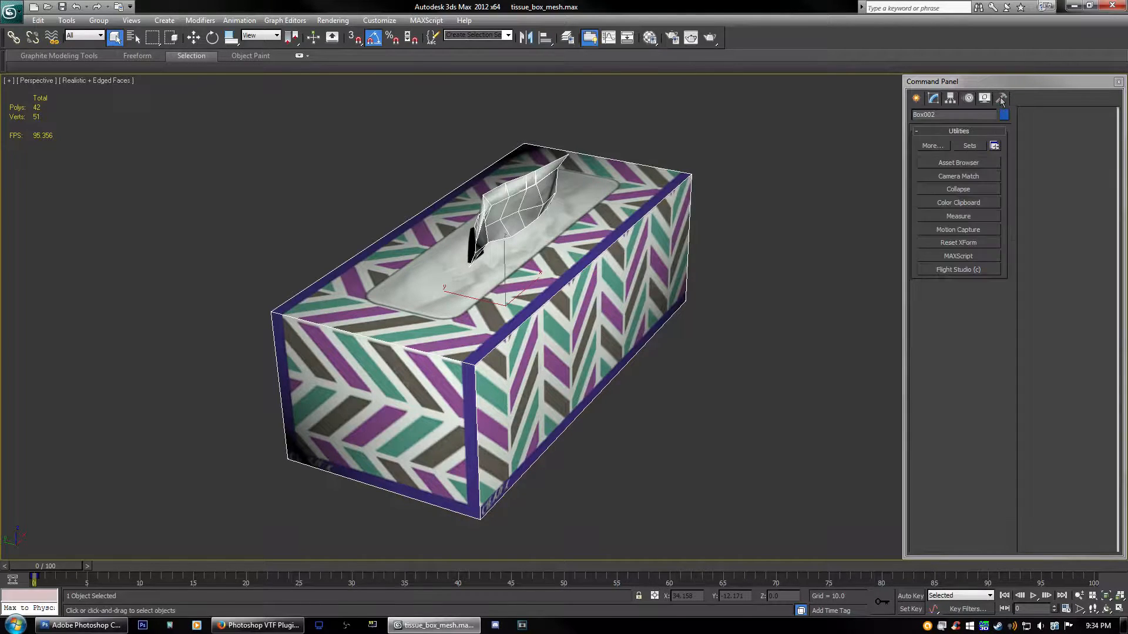
{"action": "left_click", "coordinate": [952, 243]}
{"action": "left_click", "coordinate": [955, 309]}
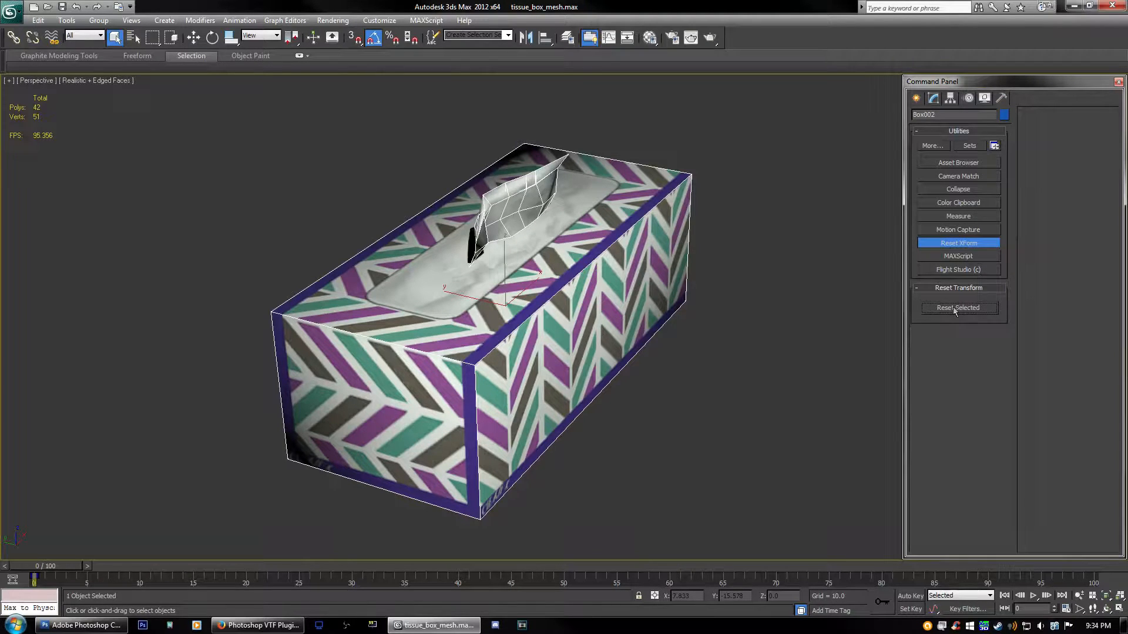
{"action": "left_click", "coordinate": [935, 100]}
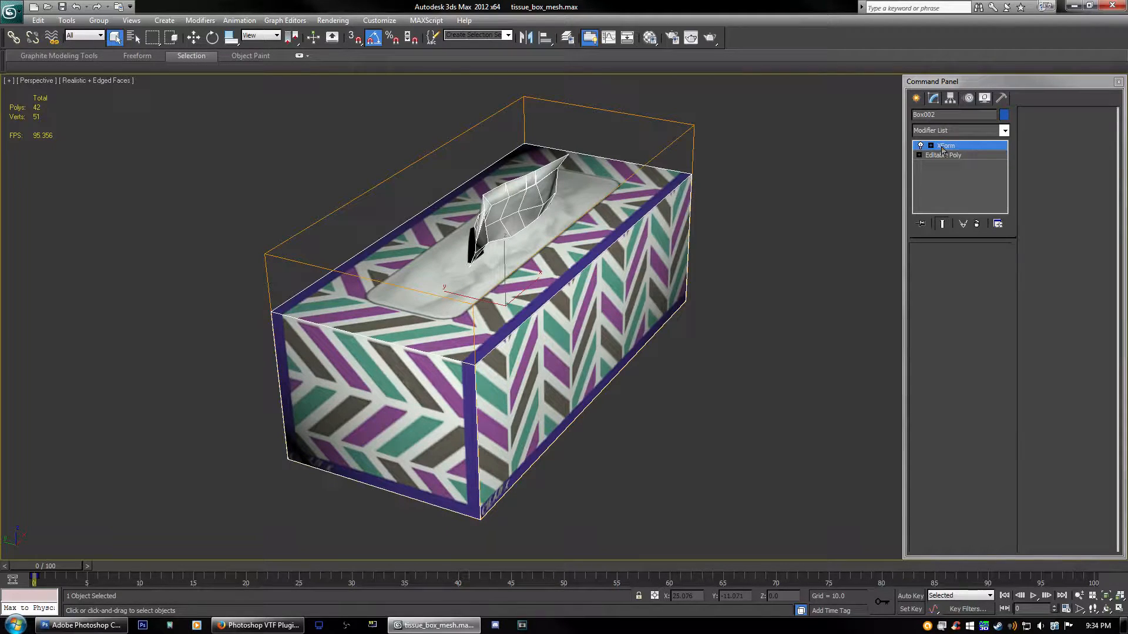
Step: Convert the tissue box with its XForm modifier to an Editable Poly
{"action": "right_click", "coordinate": [495, 327]}
{"action": "mouse_move", "coordinate": [540, 440]}
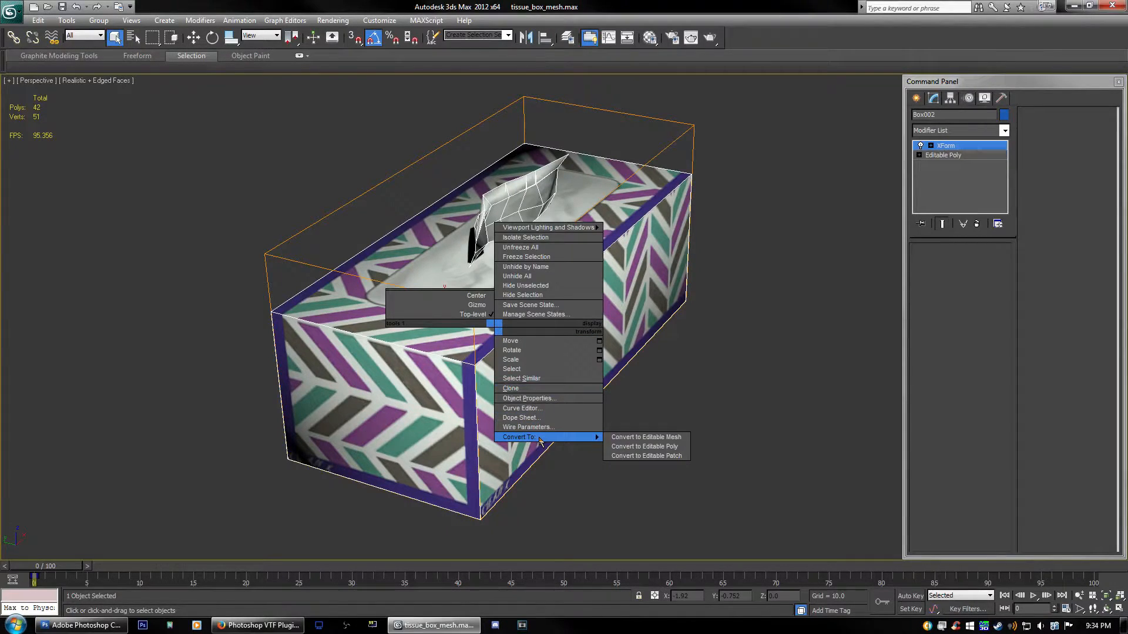
{"action": "left_click", "coordinate": [659, 253]}
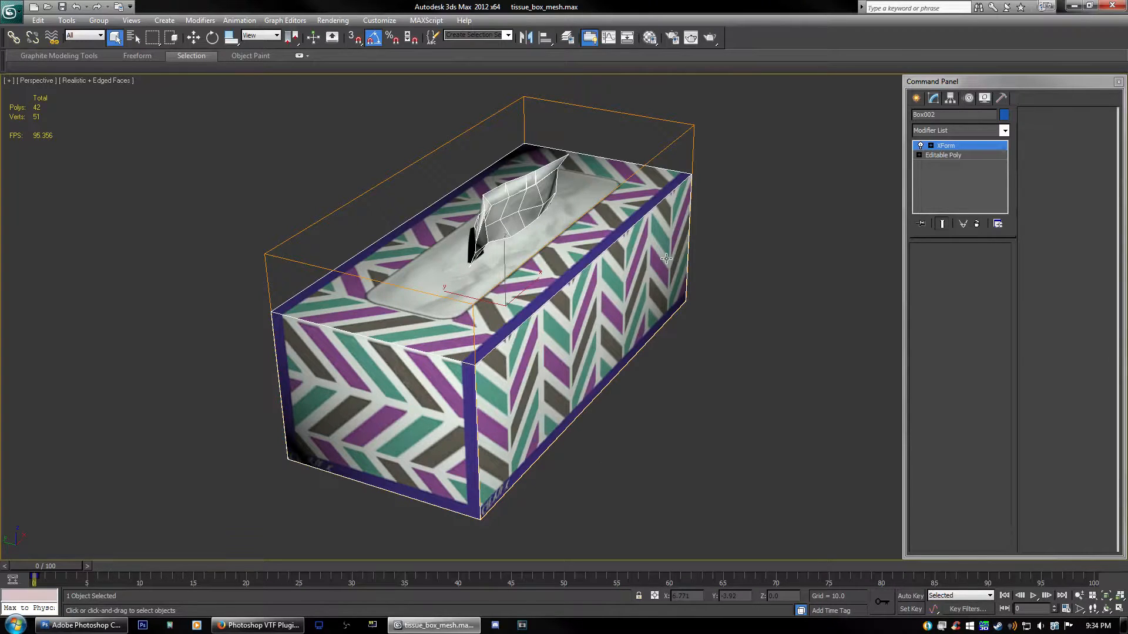
{"action": "right_click", "coordinate": [578, 275]}
{"action": "mouse_move", "coordinate": [613, 382]}
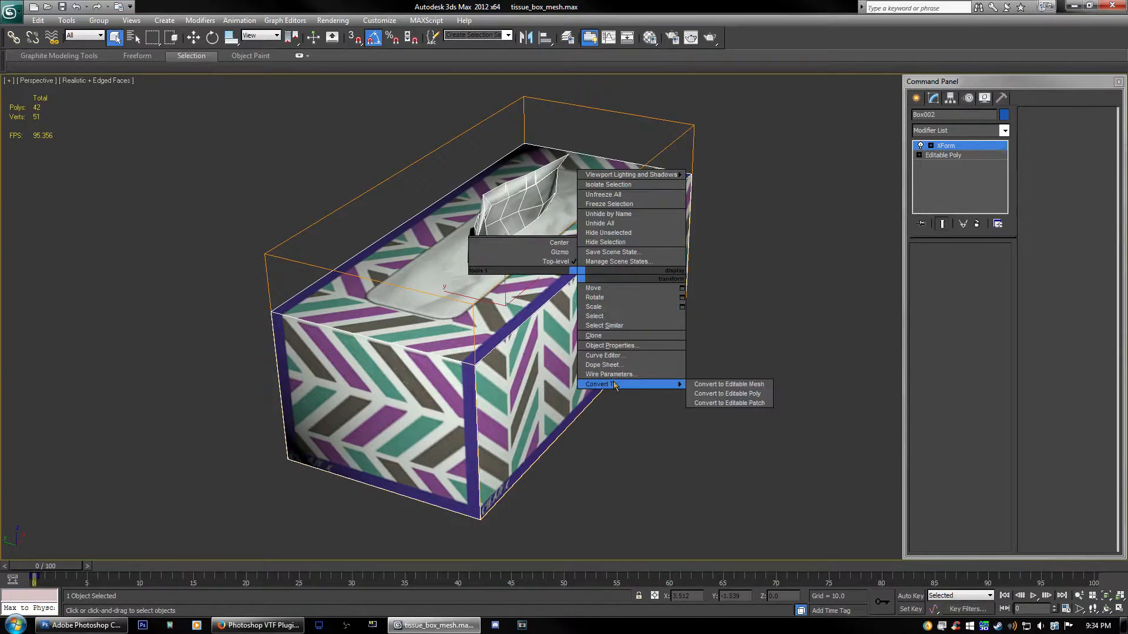
{"action": "left_click", "coordinate": [727, 394]}
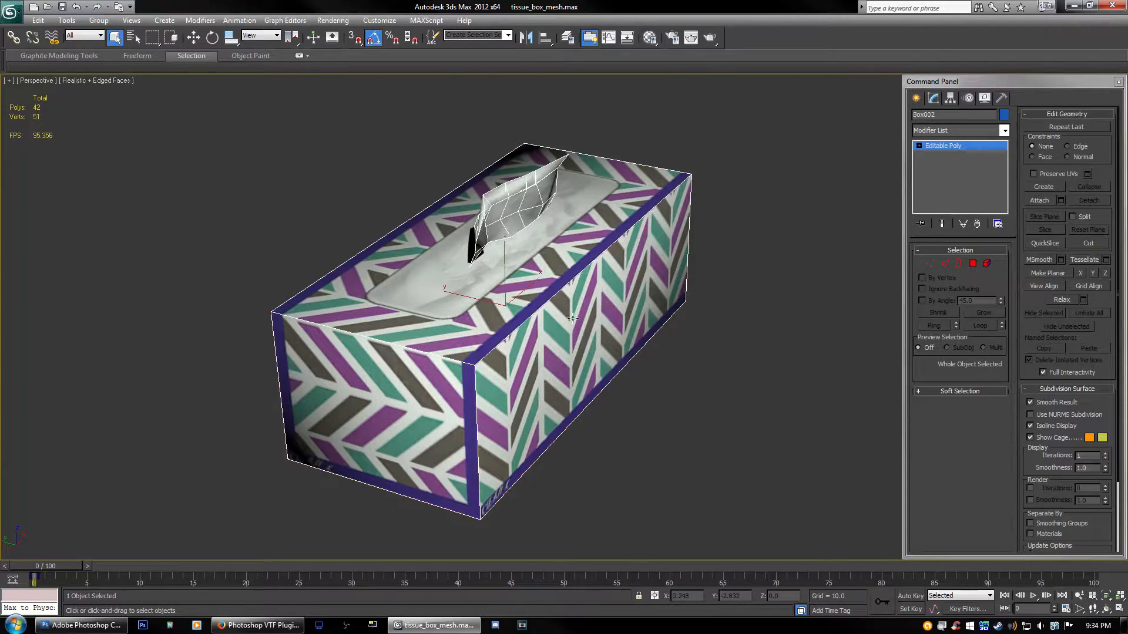
Step: Freeze the transform and the rotation of the tissue box
{"action": "right_click", "coordinate": [538, 337], "text": "alt"}
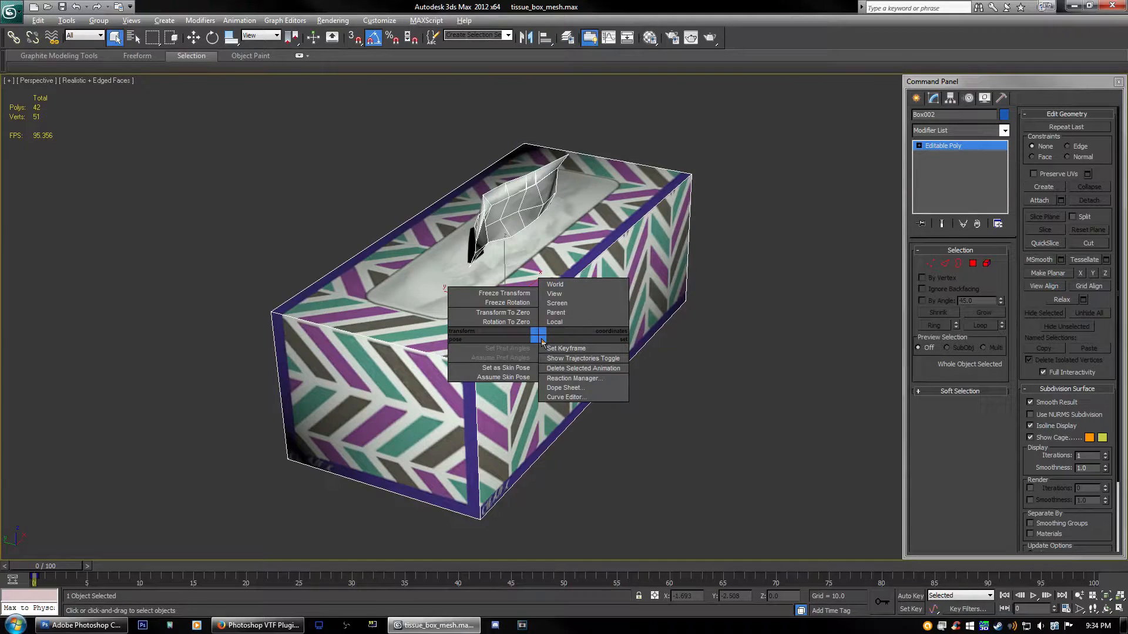
{"action": "left_click", "coordinate": [497, 297]}
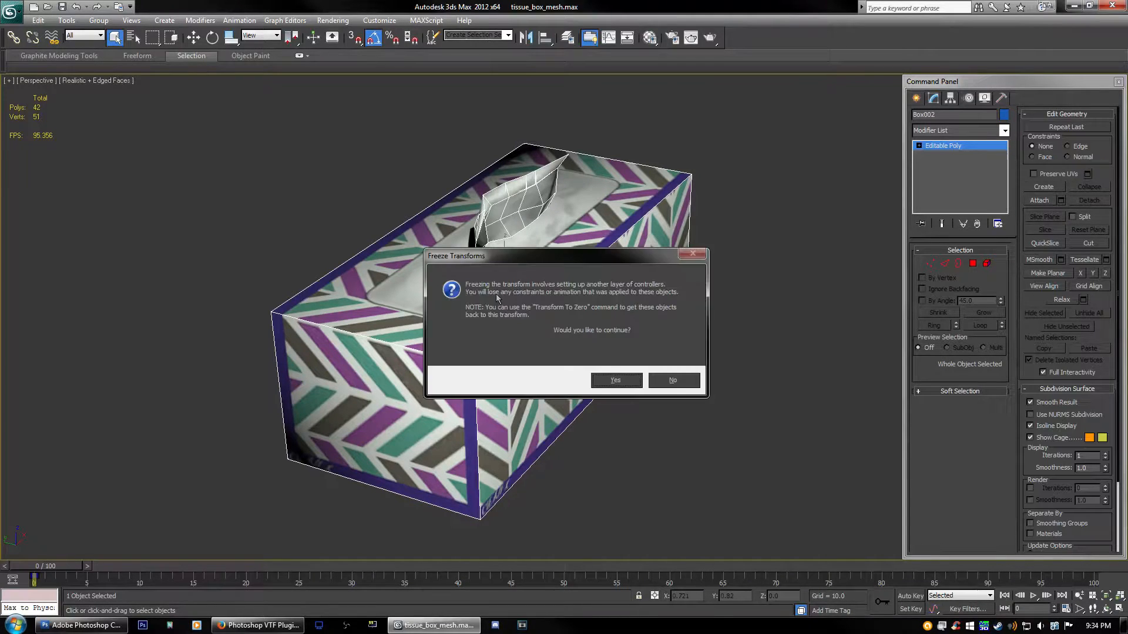
{"action": "left_click", "coordinate": [613, 380]}
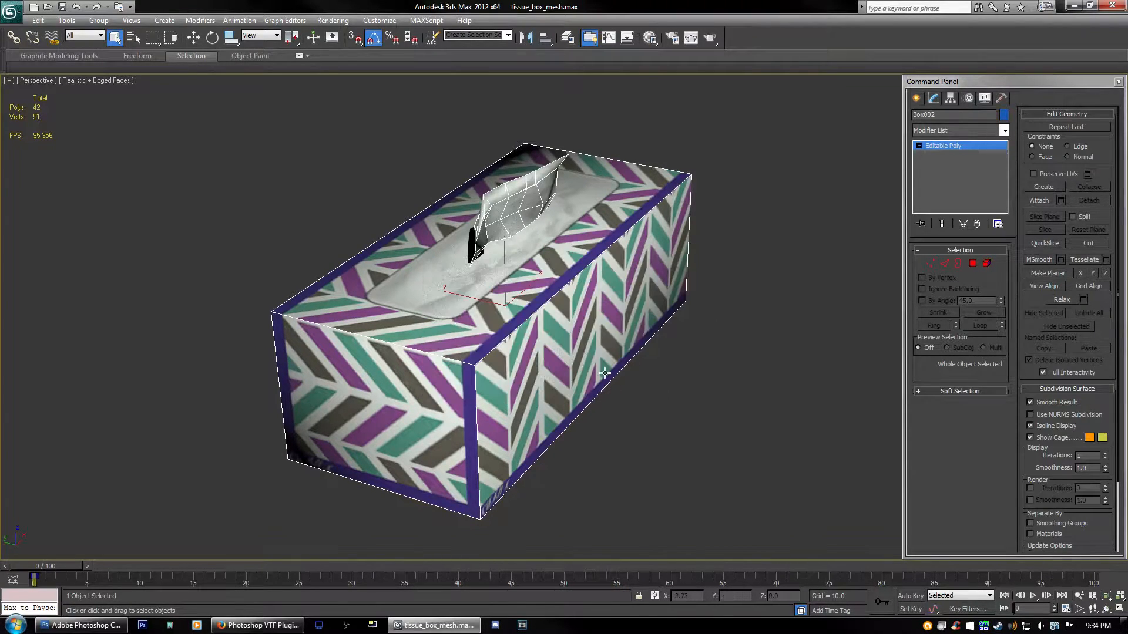
{"action": "right_click", "coordinate": [362, 342], "text": "alt"}
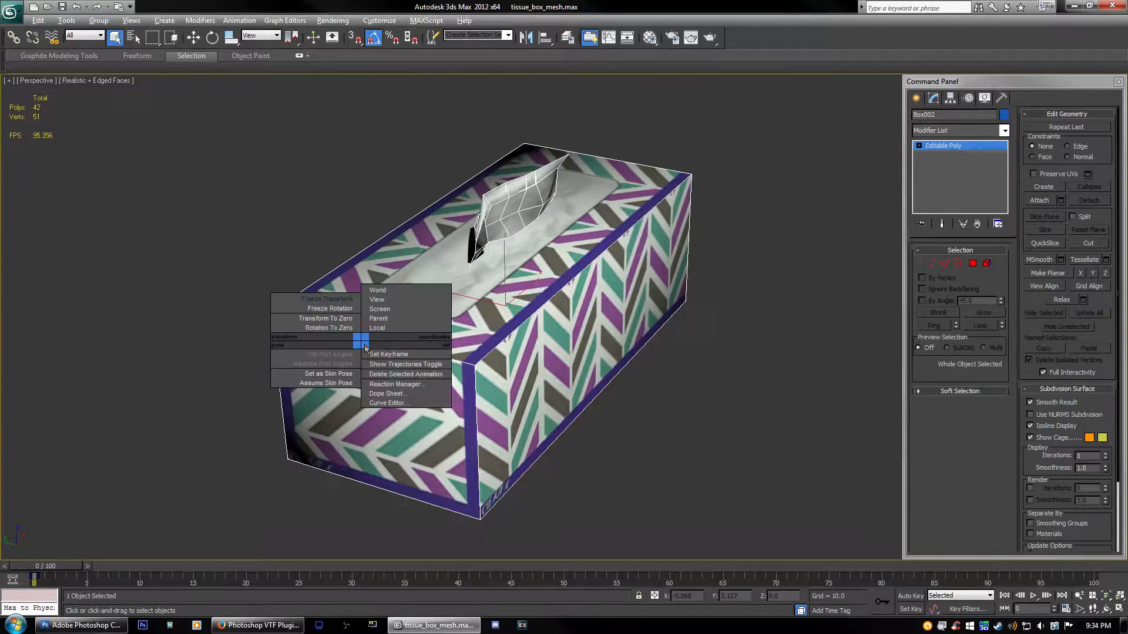
{"action": "left_click", "coordinate": [332, 309]}
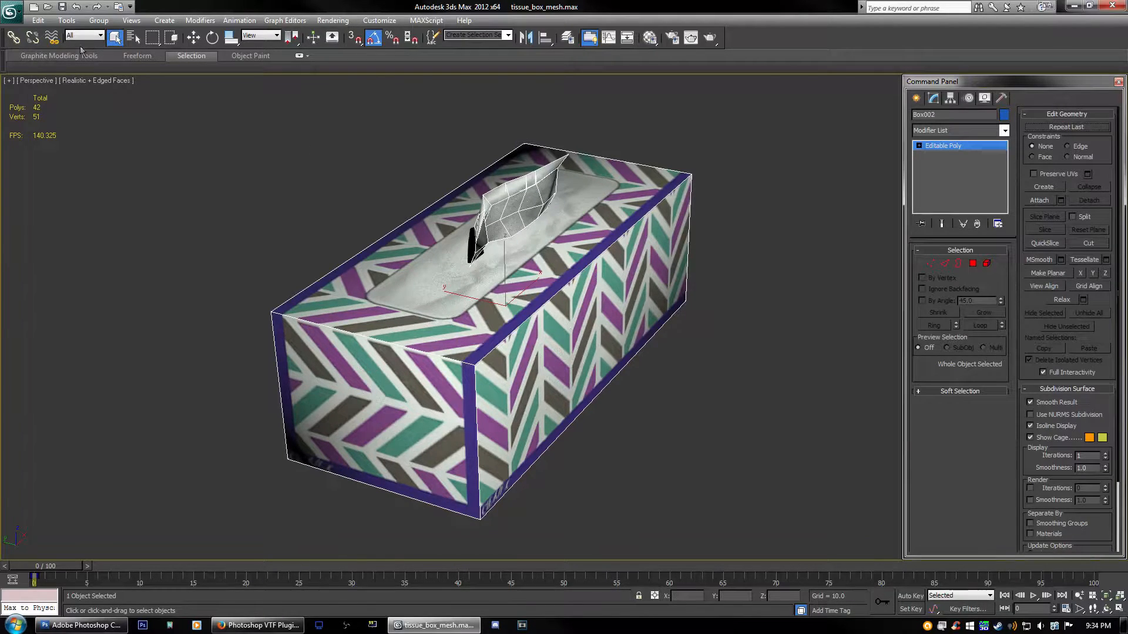
Step: Start exporting the scene to the Desktop with Source SMD (*.SMD) as the file type
{"action": "left_click", "coordinate": [13, 13]}
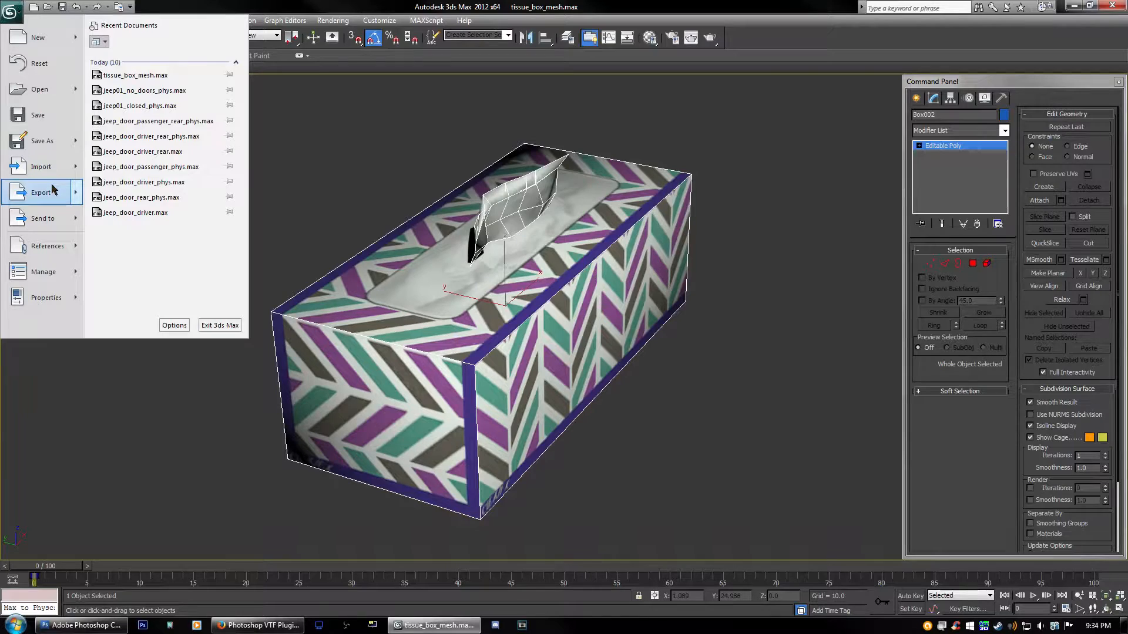
{"action": "mouse_move", "coordinate": [47, 193]}
{"action": "left_click", "coordinate": [144, 63]}
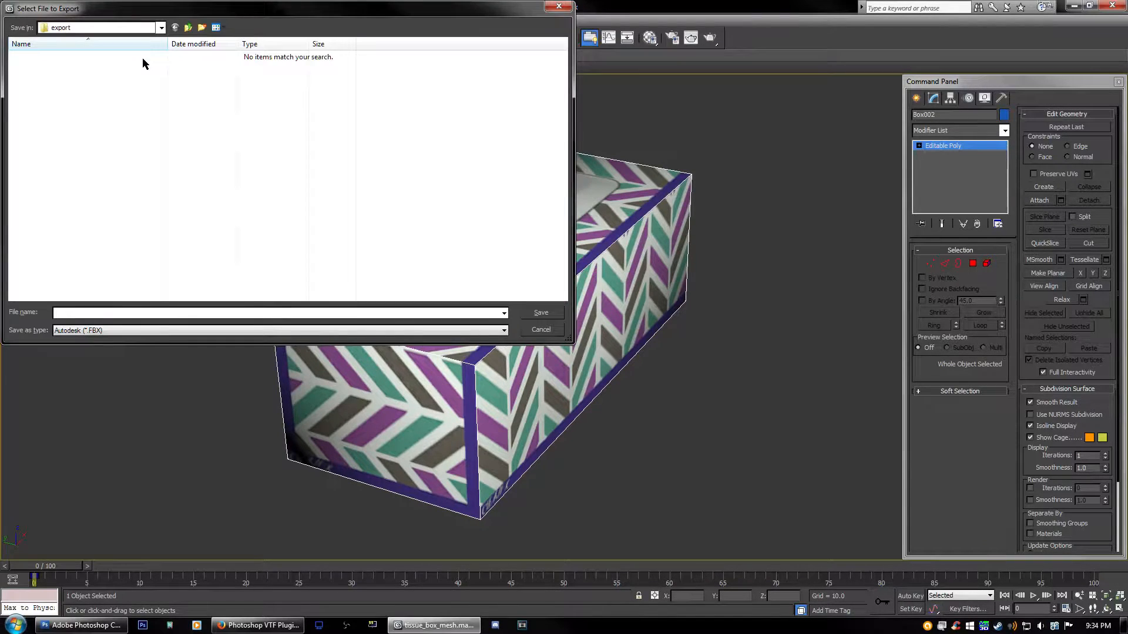
{"action": "left_click", "coordinate": [161, 28]}
{"action": "left_click", "coordinate": [61, 50]}
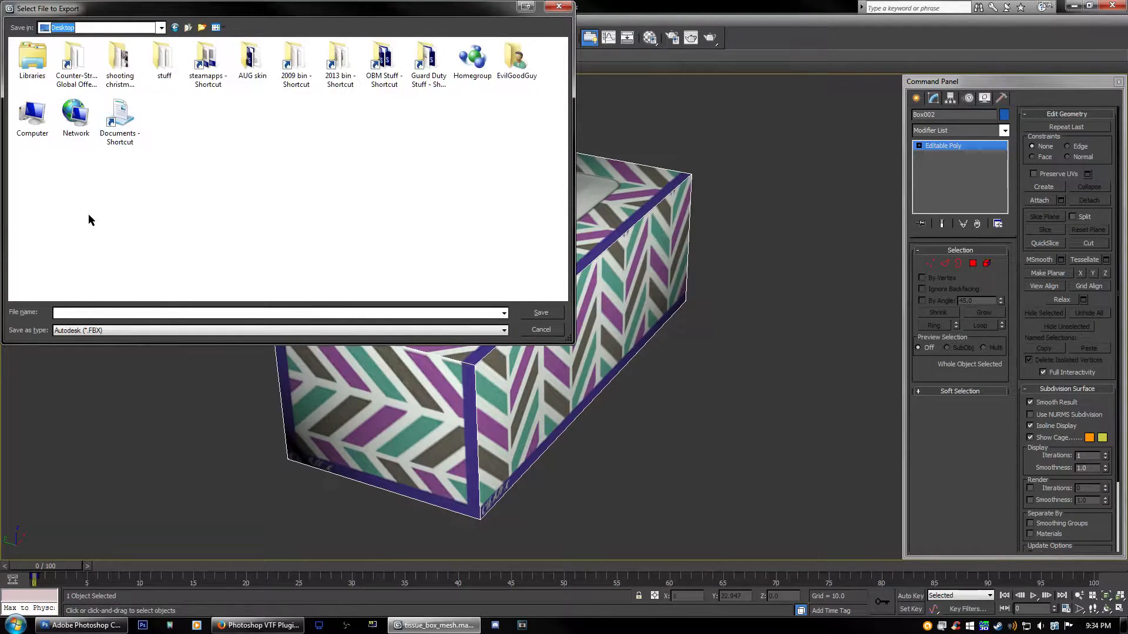
{"action": "left_click", "coordinate": [114, 313]}
{"action": "left_click", "coordinate": [491, 332]}
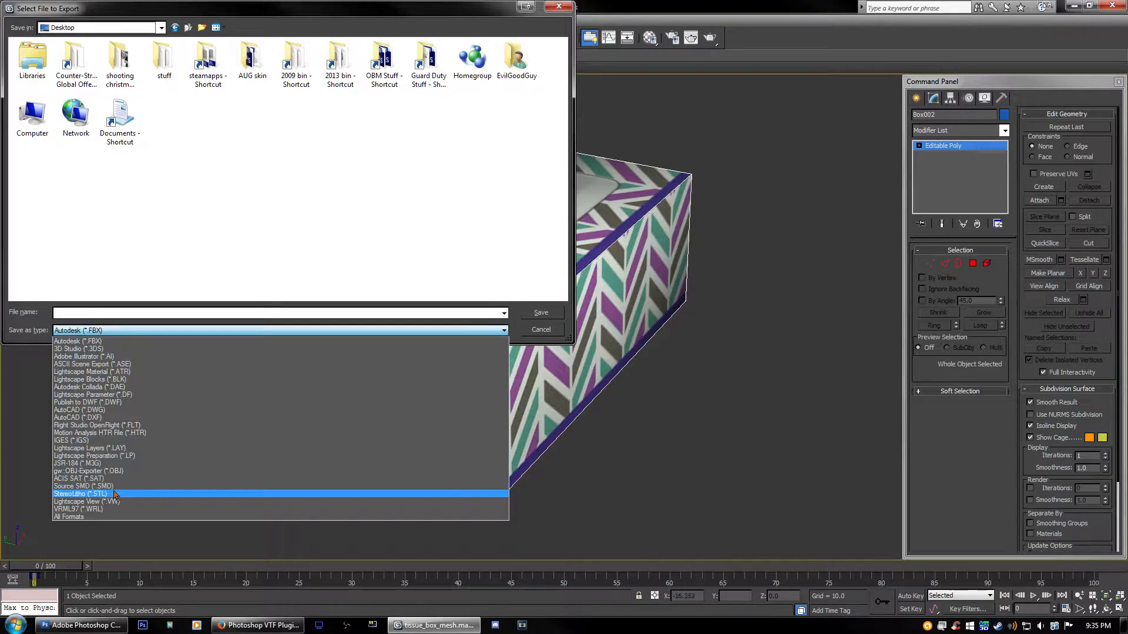
{"action": "left_click", "coordinate": [88, 486]}
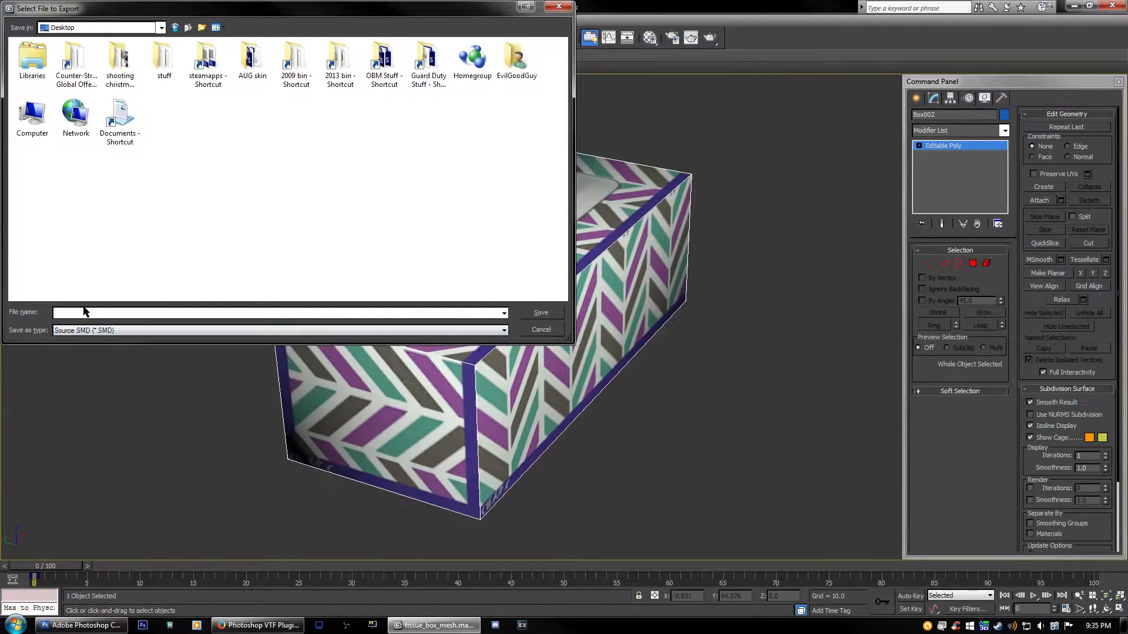
Step: Name the export file tissue_box and export it as a reference SMD
{"action": "type", "text": "ti"}
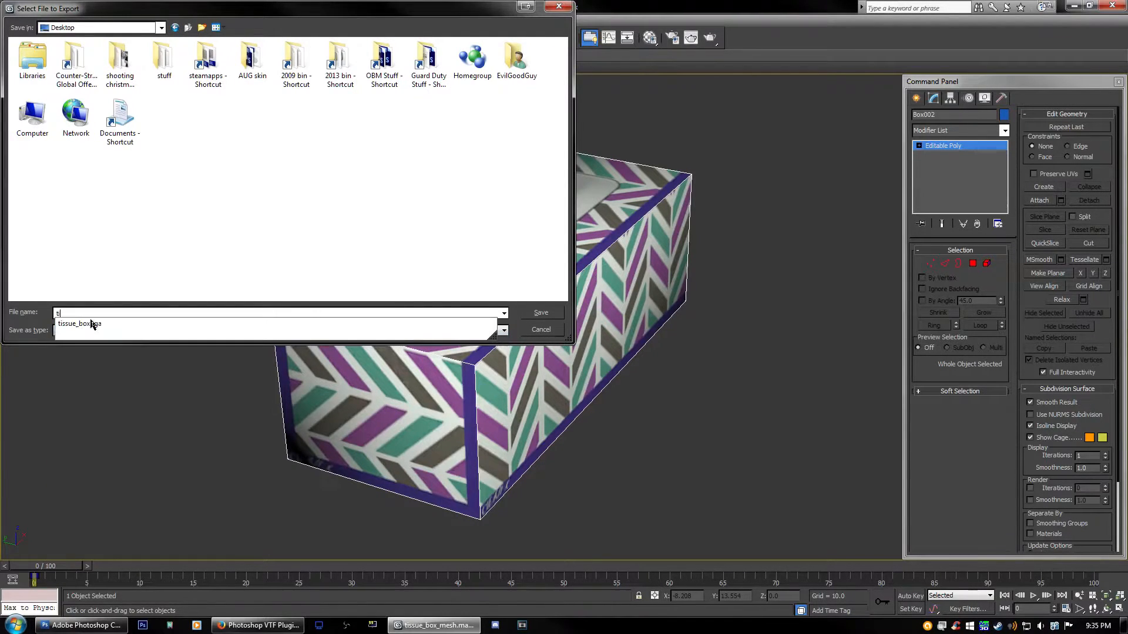
{"action": "type", "text": "ssue_box"}
{"action": "left_click", "coordinate": [542, 317]}
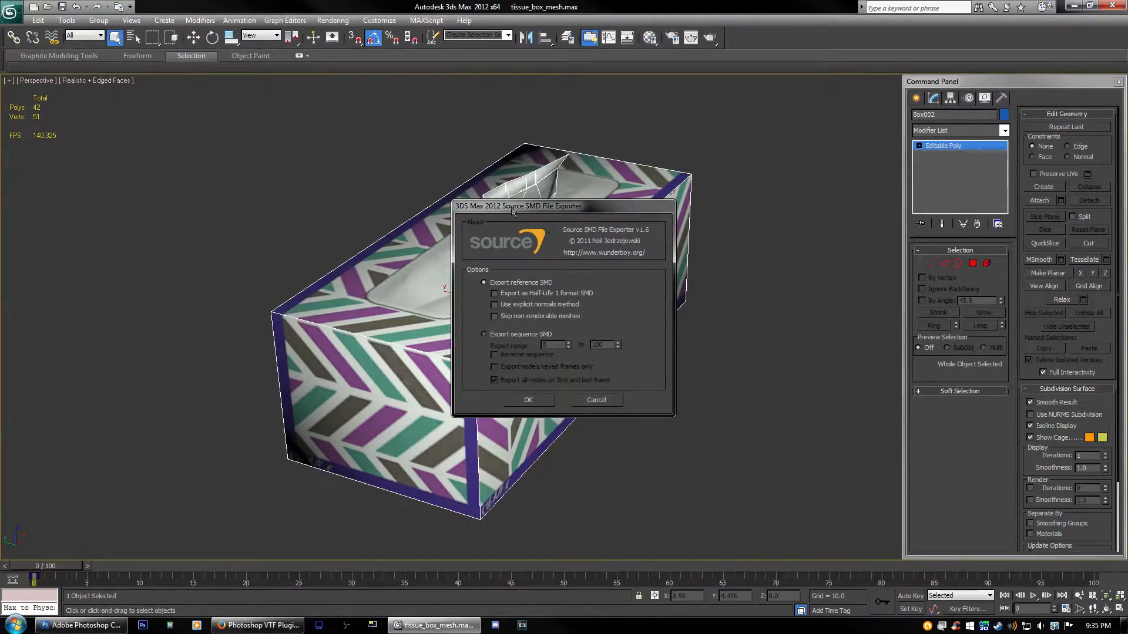
{"action": "left_click_drag", "start_coordinate": [558, 203], "coordinate": [294, 178]}
{"action": "left_click", "coordinate": [265, 372]}
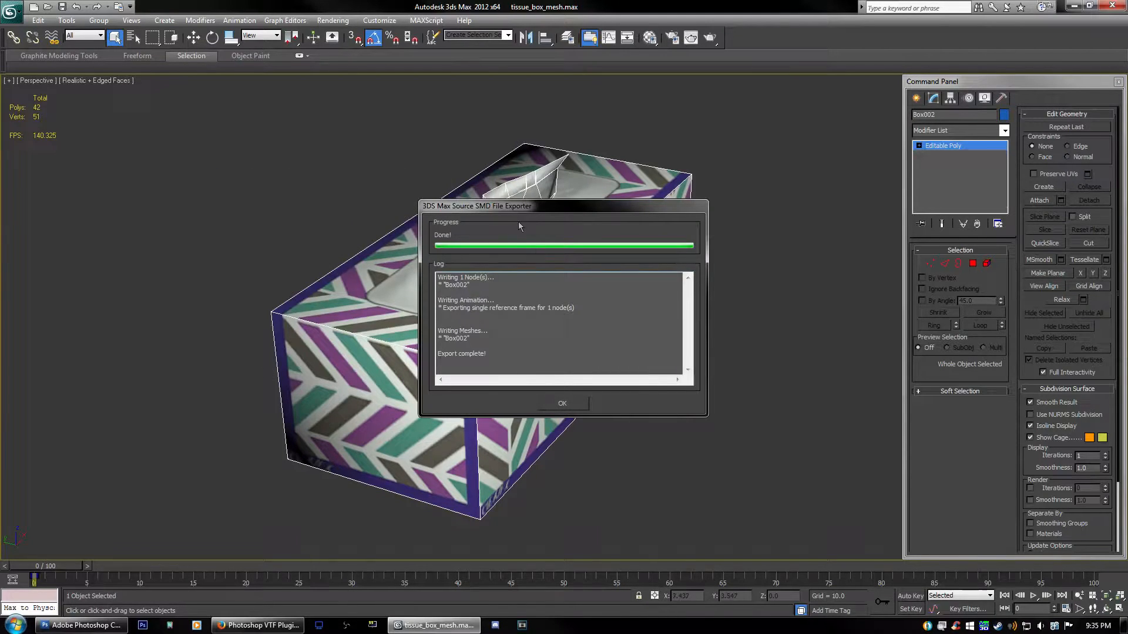
{"action": "left_click_drag", "start_coordinate": [579, 201], "coordinate": [244, 197]}
{"action": "left_click", "coordinate": [222, 387]}
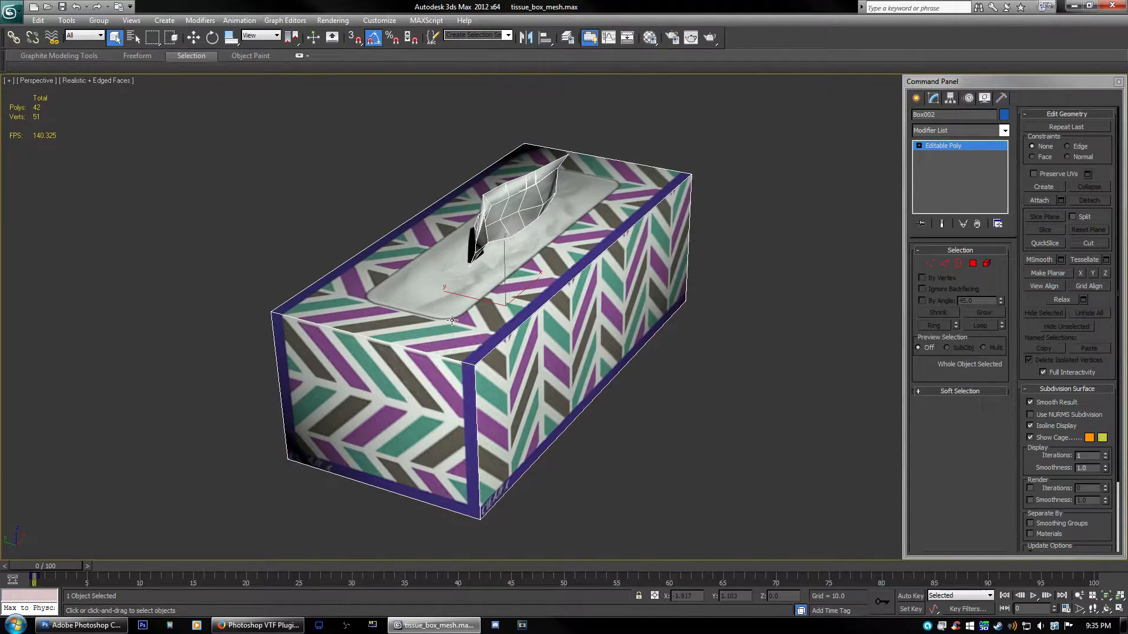
Step: Switch to the browser and search the Valve Developer Community for "collision model"
{"action": "middle_click_drag", "start_coordinate": [392, 279], "coordinate": [368, 300]}
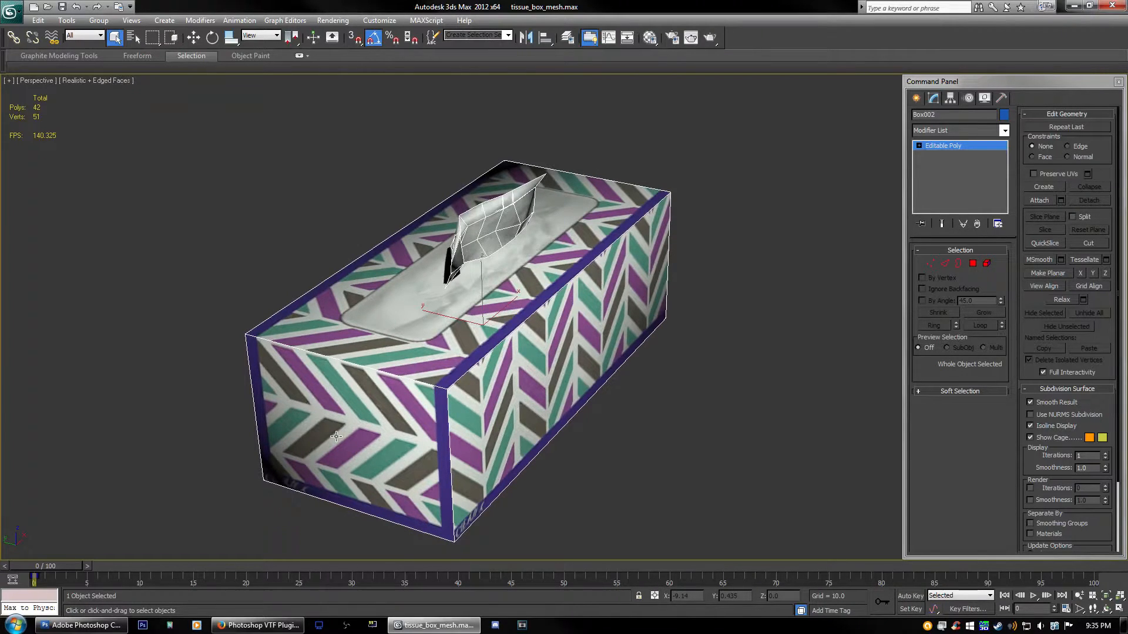
{"action": "left_click", "coordinate": [259, 625]}
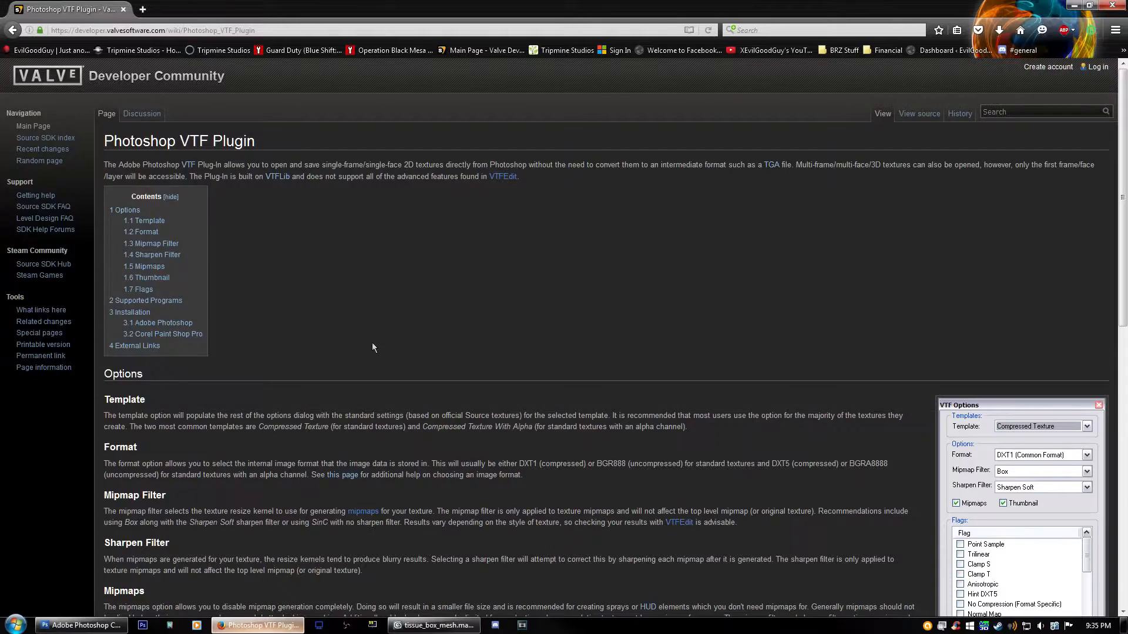
{"action": "left_click", "coordinate": [1024, 110]}
{"action": "type", "text": "vol"}
{"action": "key", "text": "Return"}
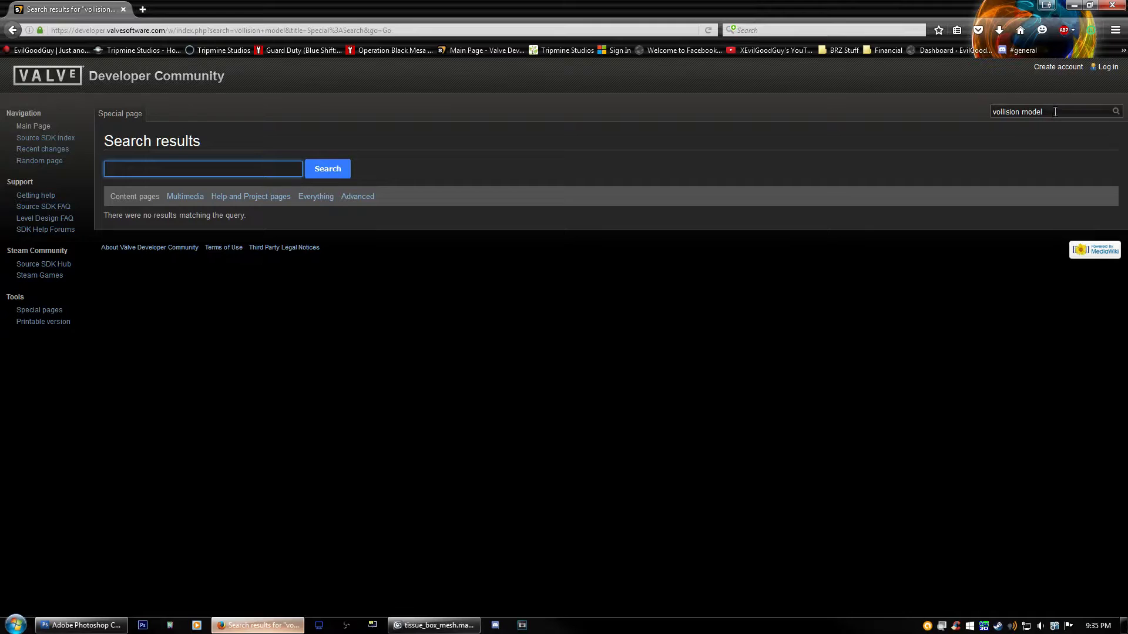
{"action": "left_click_drag", "start_coordinate": [1055, 112], "coordinate": [964, 114]}
{"action": "type", "text": "collision"}
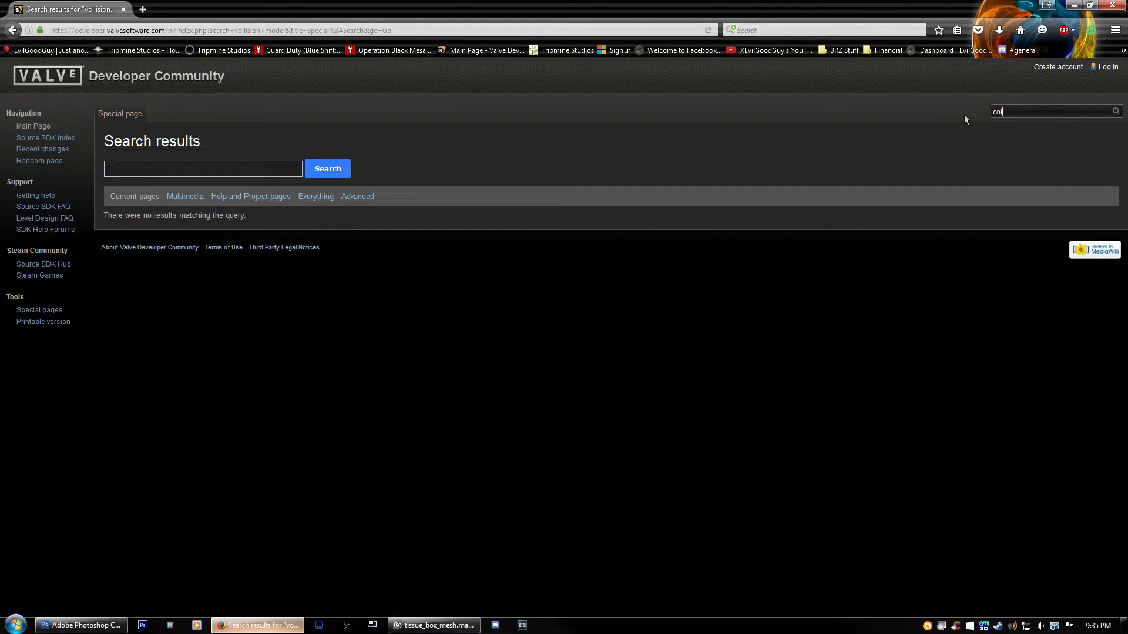
{"action": "type", "text": " model"}
{"action": "key", "text": "Return"}
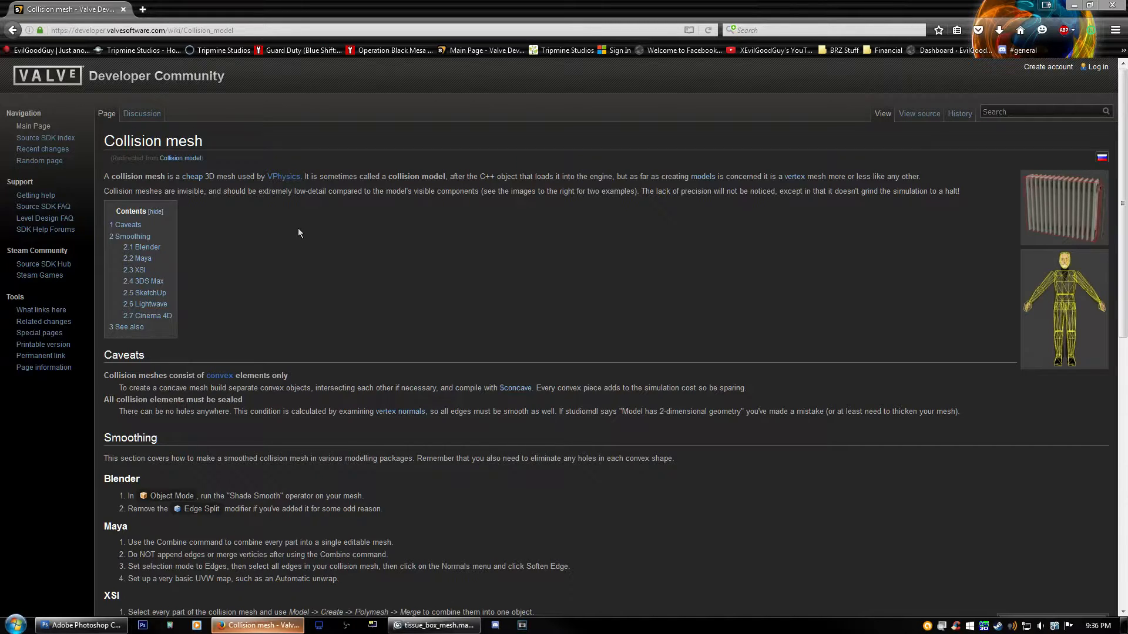
Step: Review the Collision mesh article, including the enlarged radiator example, the caveats and the smoothing instructions for 3DS Max
{"action": "left_click", "coordinate": [1060, 209]}
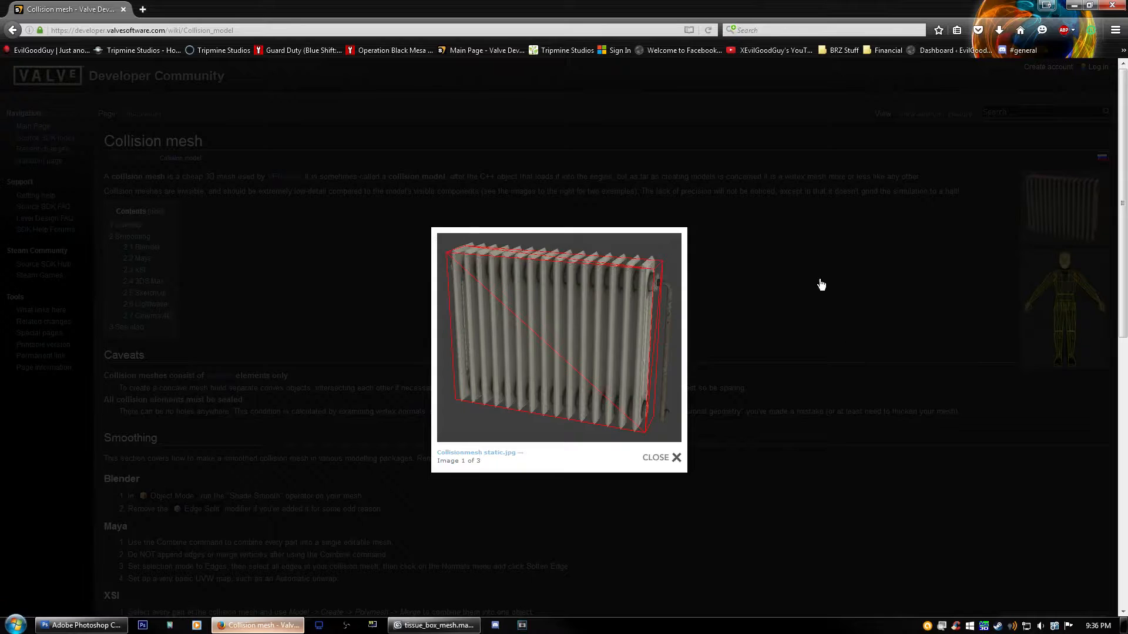
{"action": "left_click", "coordinate": [863, 295]}
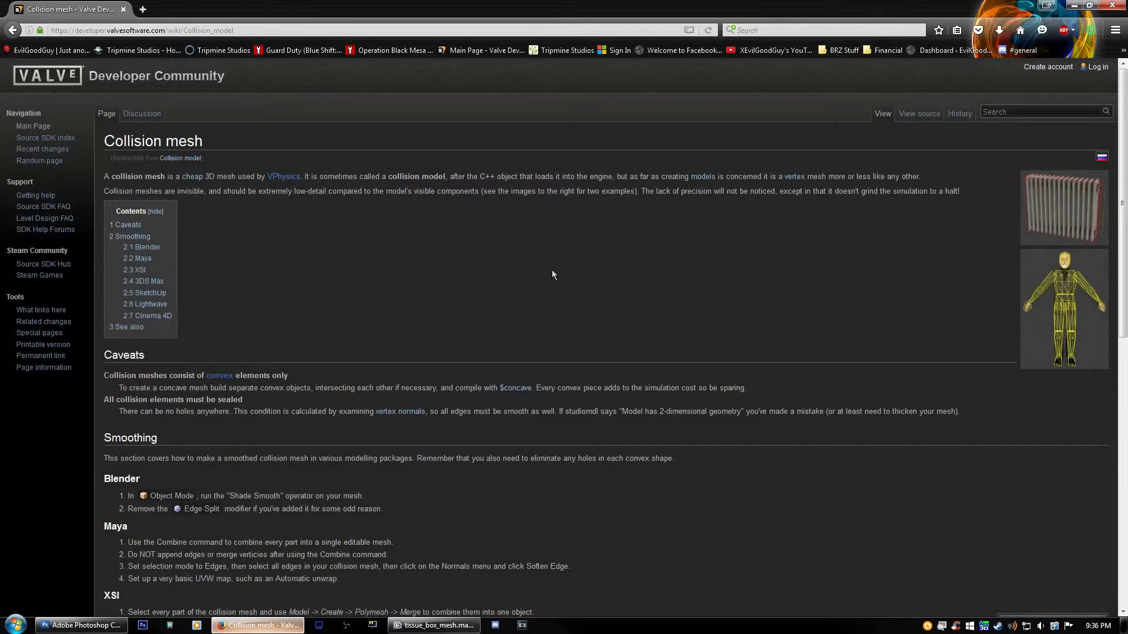
{"action": "scroll", "coordinate": [552, 270], "scroll_direction": "down", "scroll_amount": 4}
{"action": "scroll", "coordinate": [552, 274], "scroll_direction": "down", "scroll_amount": 8}
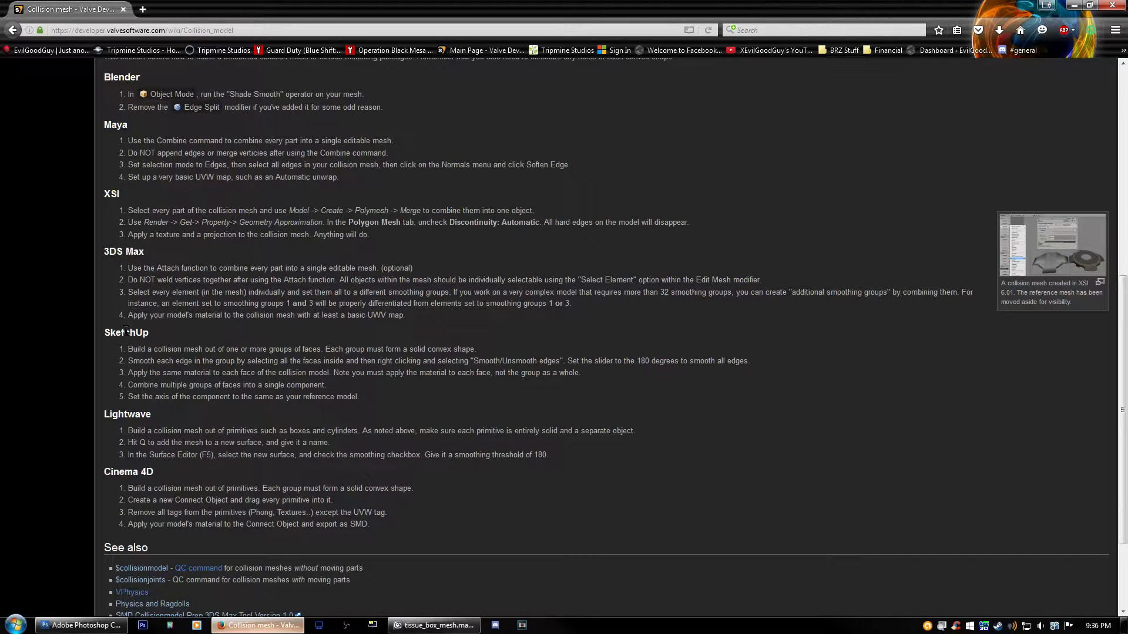
{"action": "scroll", "coordinate": [133, 358], "scroll_direction": "up", "scroll_amount": 2}
{"action": "scroll", "coordinate": [194, 311], "scroll_direction": "down", "scroll_amount": 4}
{"action": "scroll", "coordinate": [256, 268], "scroll_direction": "up", "scroll_amount": 4}
{"action": "left_click_drag", "start_coordinate": [122, 219], "coordinate": [325, 265]}
{"action": "left_click", "coordinate": [376, 252]}
{"action": "scroll", "coordinate": [420, 242], "scroll_direction": "up", "scroll_amount": 4}
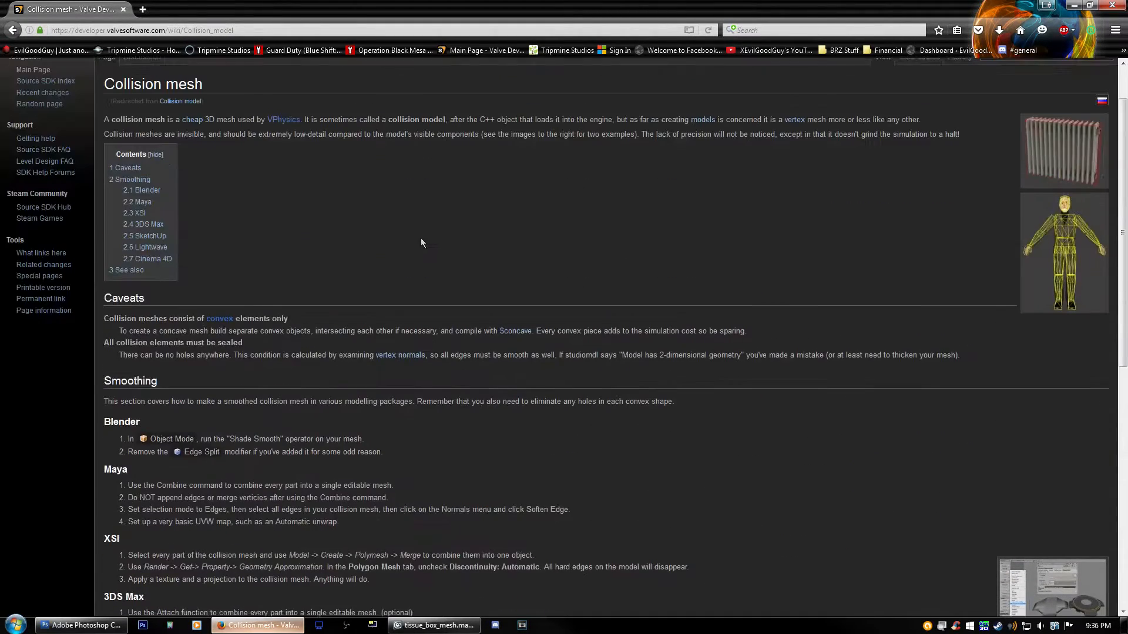
{"action": "scroll", "coordinate": [421, 242], "scroll_direction": "up", "scroll_amount": 2}
Step: Switch back to the tissue_box_mesh scene in 3ds Max
{"action": "left_click", "coordinate": [448, 626]}
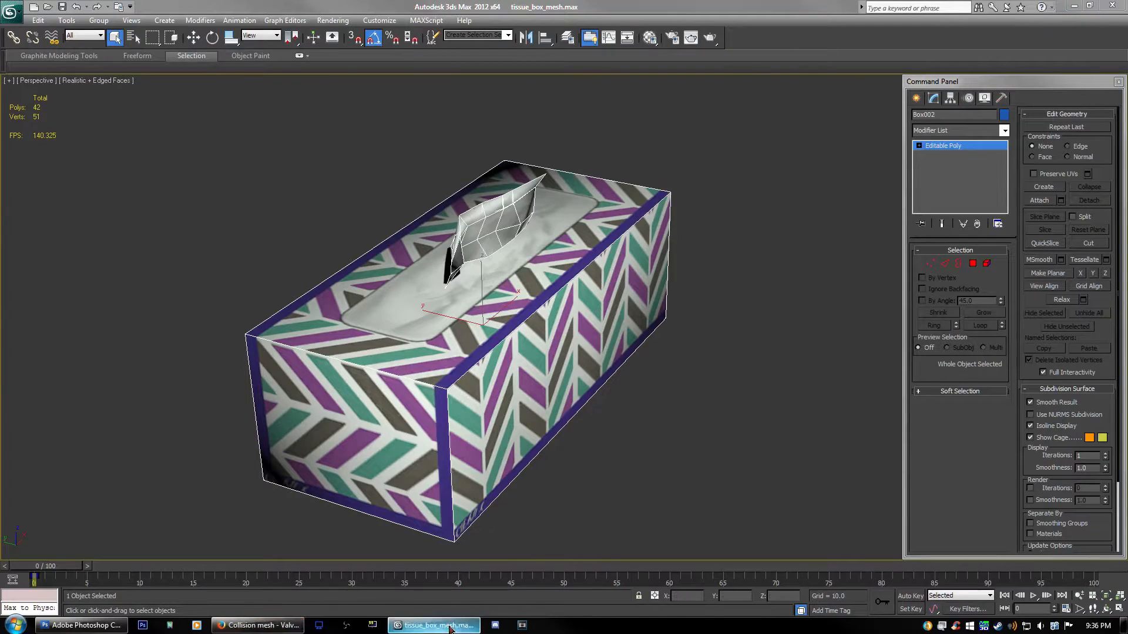
{"action": "middle_click_drag", "start_coordinate": [520, 307], "coordinate": [524, 293]}
{"action": "middle_click_drag", "start_coordinate": [593, 288], "coordinate": [579, 282]}
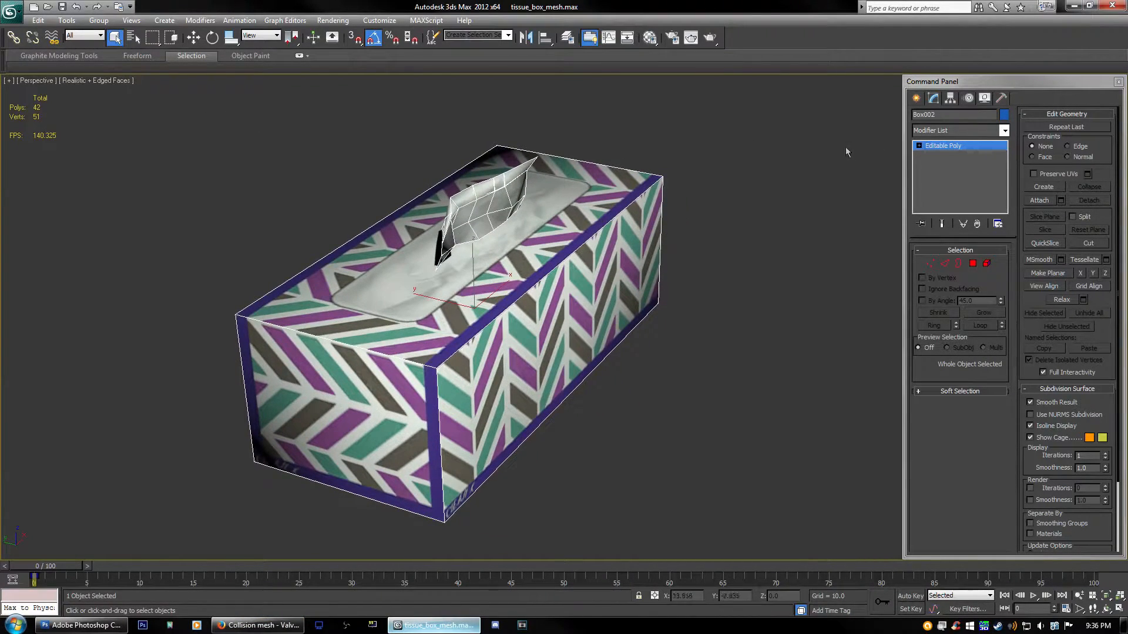
Step: Create a standard Box primitive beside the tissue box, about 3.96 long, 14.26 wide and 3.52 high
{"action": "left_click", "coordinate": [917, 100]}
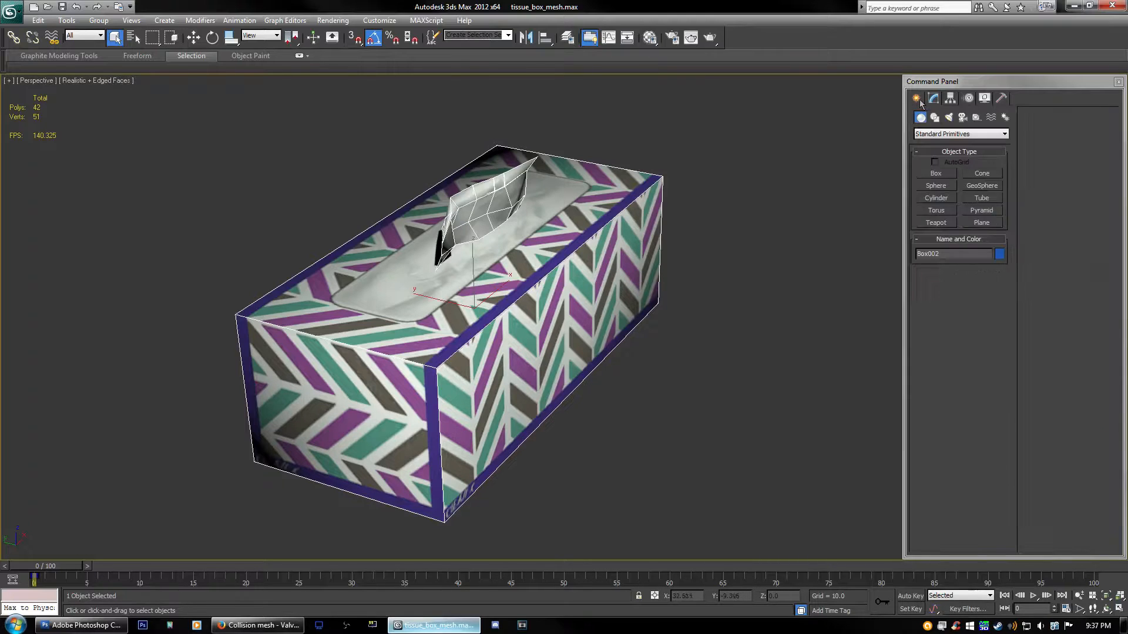
{"action": "left_click", "coordinate": [936, 173]}
{"action": "scroll", "coordinate": [670, 186], "scroll_direction": "up", "scroll_amount": 3}
{"action": "left_click_drag", "start_coordinate": [633, 226], "coordinate": [599, 513]}
{"action": "left_click", "coordinate": [606, 418]}
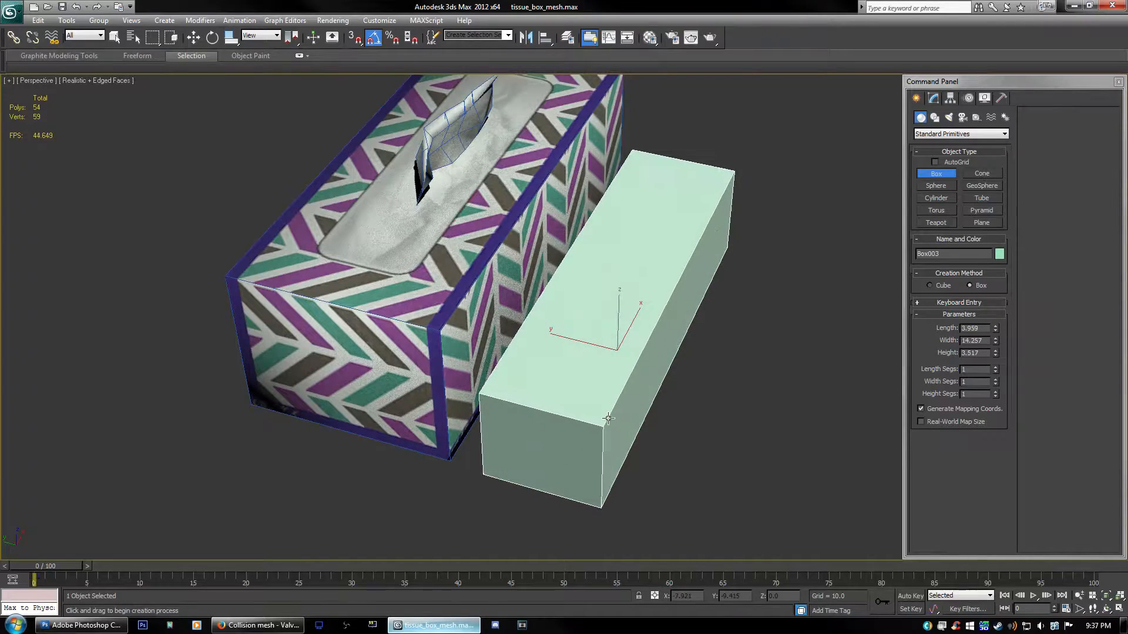
Step: Move the new box inside the tissue box so only its upper part rises above the textured top
{"action": "middle_click_drag", "start_coordinate": [569, 329], "coordinate": [538, 374]}
{"action": "key", "text": "w"}
{"action": "left_click_drag", "start_coordinate": [534, 377], "coordinate": [322, 335]}
{"action": "left_click_drag", "start_coordinate": [408, 304], "coordinate": [396, 239]}
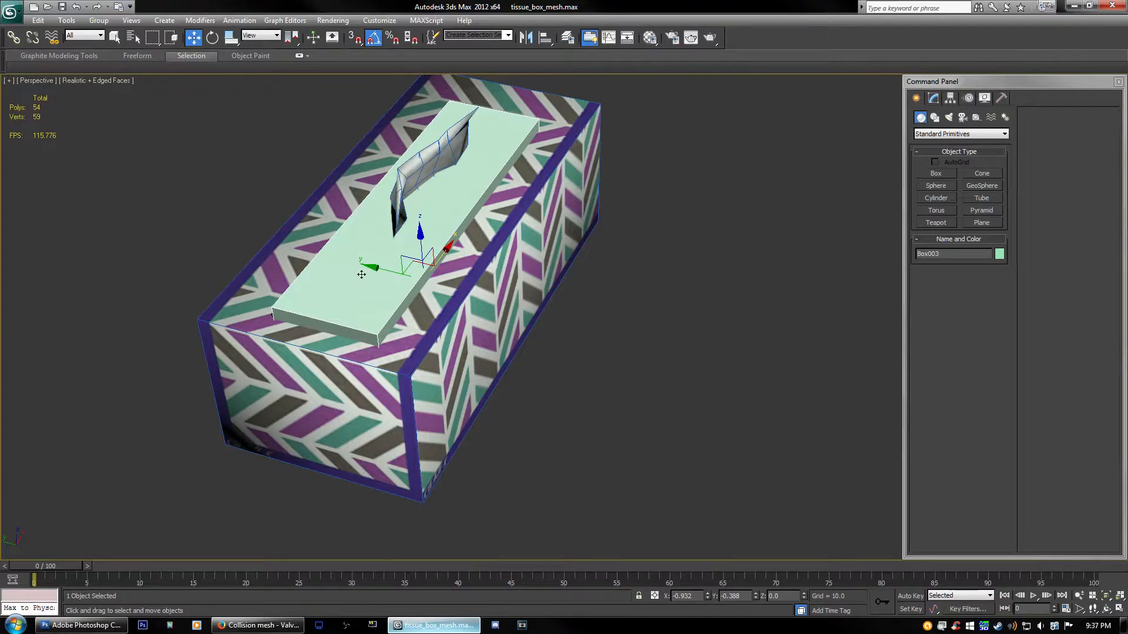
{"action": "middle_click_drag", "start_coordinate": [362, 275], "coordinate": [471, 272], "text": "alt"}
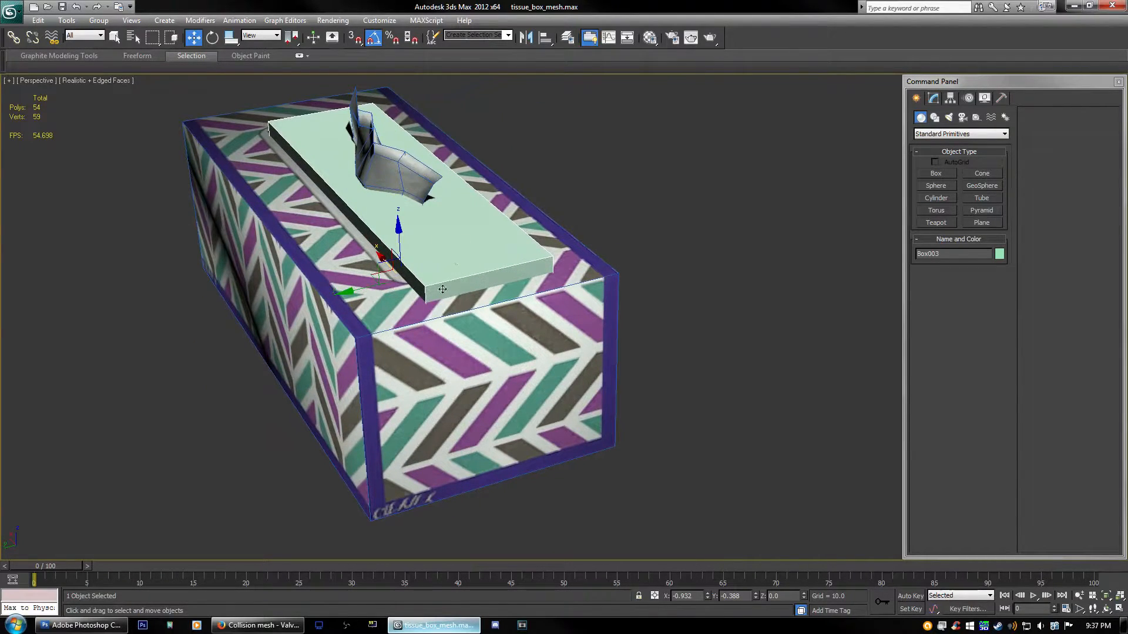
{"action": "middle_click_drag", "start_coordinate": [413, 214], "coordinate": [442, 235]}
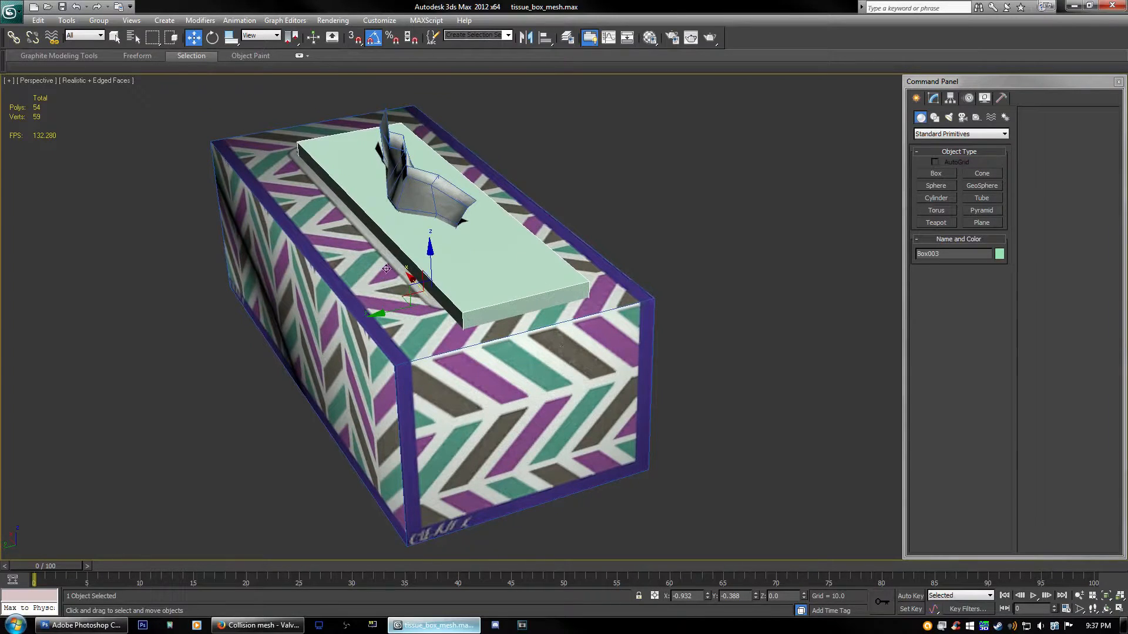
Step: Convert the new box to an Editable Poly
{"action": "left_click", "coordinate": [933, 98]}
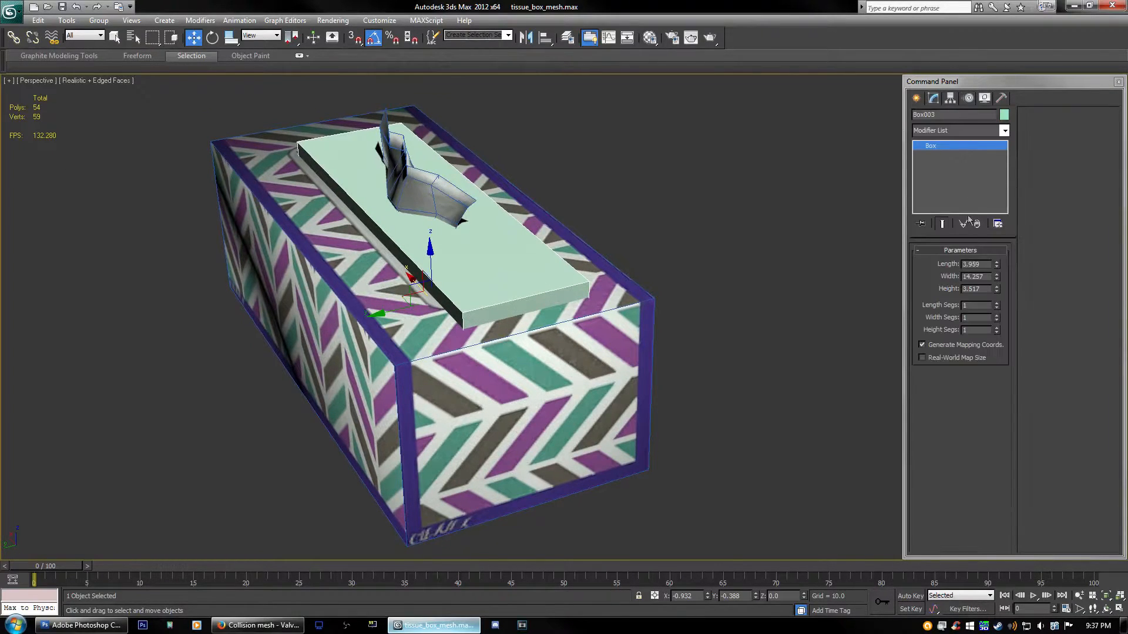
{"action": "left_click", "coordinate": [925, 98]}
{"action": "right_click", "coordinate": [485, 262]}
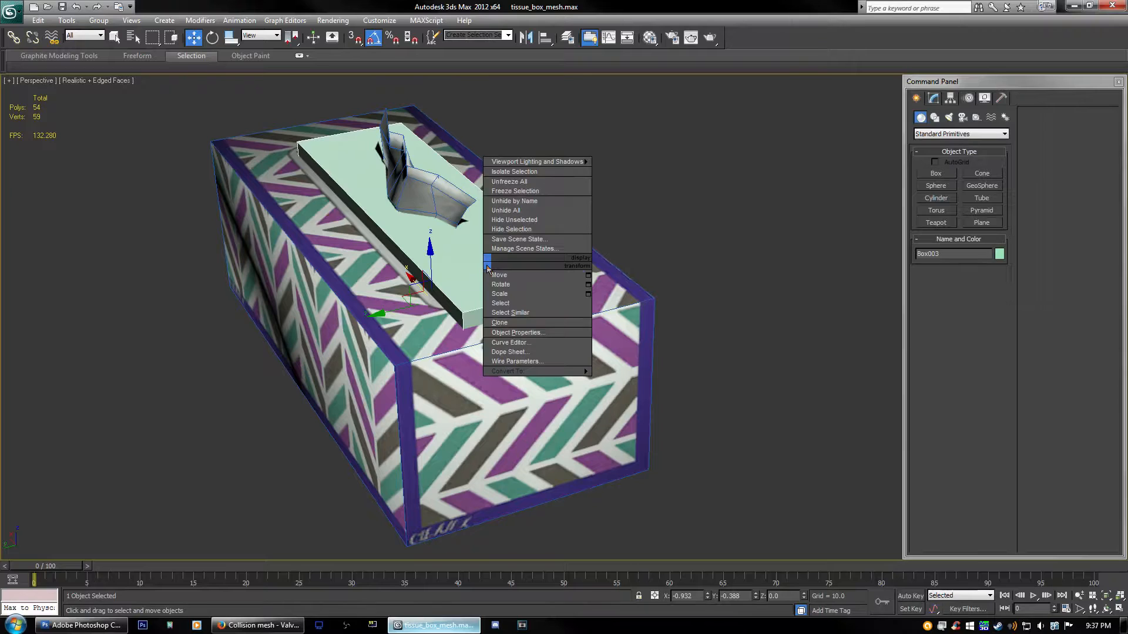
{"action": "mouse_move", "coordinate": [524, 373]}
{"action": "left_click", "coordinate": [635, 380]}
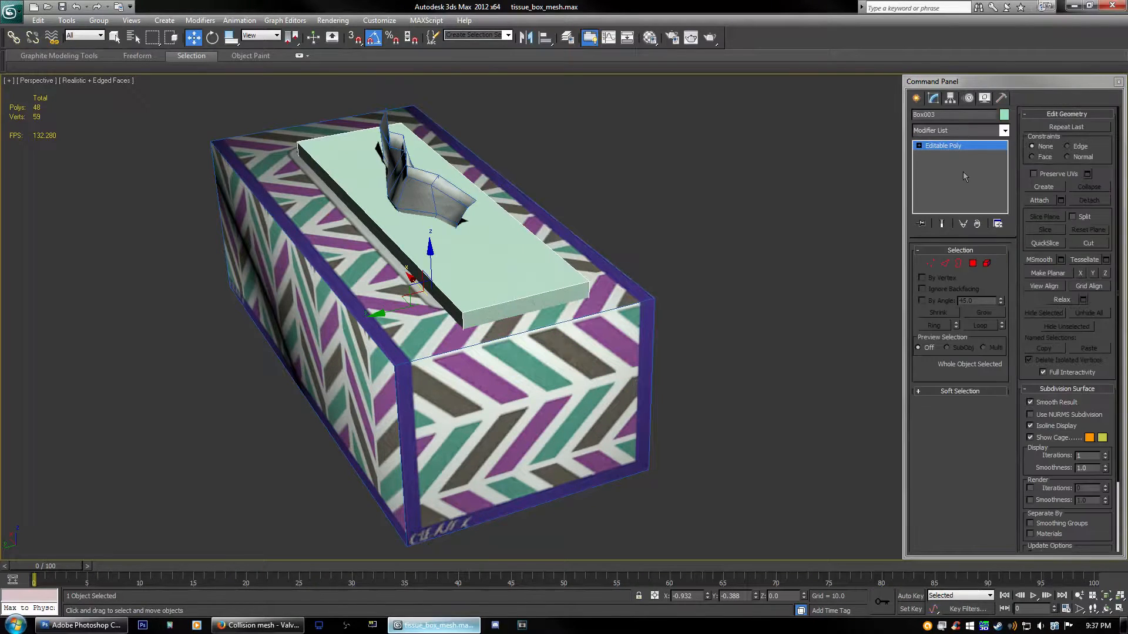
Step: Enable 3D snapping and move the new box's nearest short end polygon flush with the tissue box's end
{"action": "left_click", "coordinate": [973, 264]}
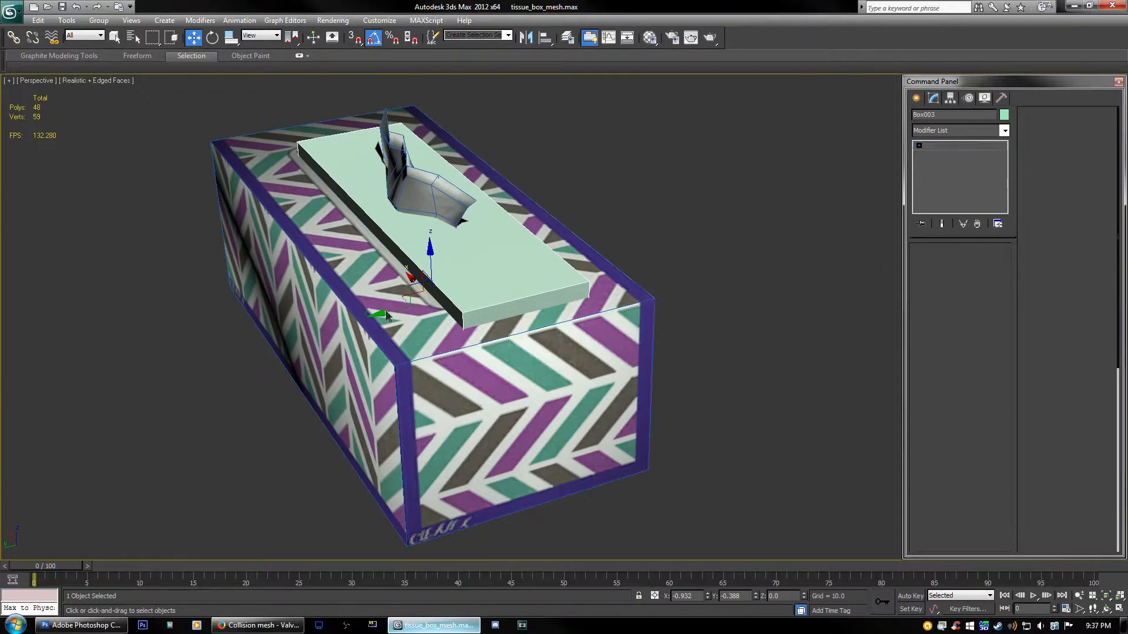
{"action": "left_click", "coordinate": [477, 310]}
{"action": "middle_click_drag", "start_coordinate": [512, 327], "coordinate": [621, 298], "text": "alt"}
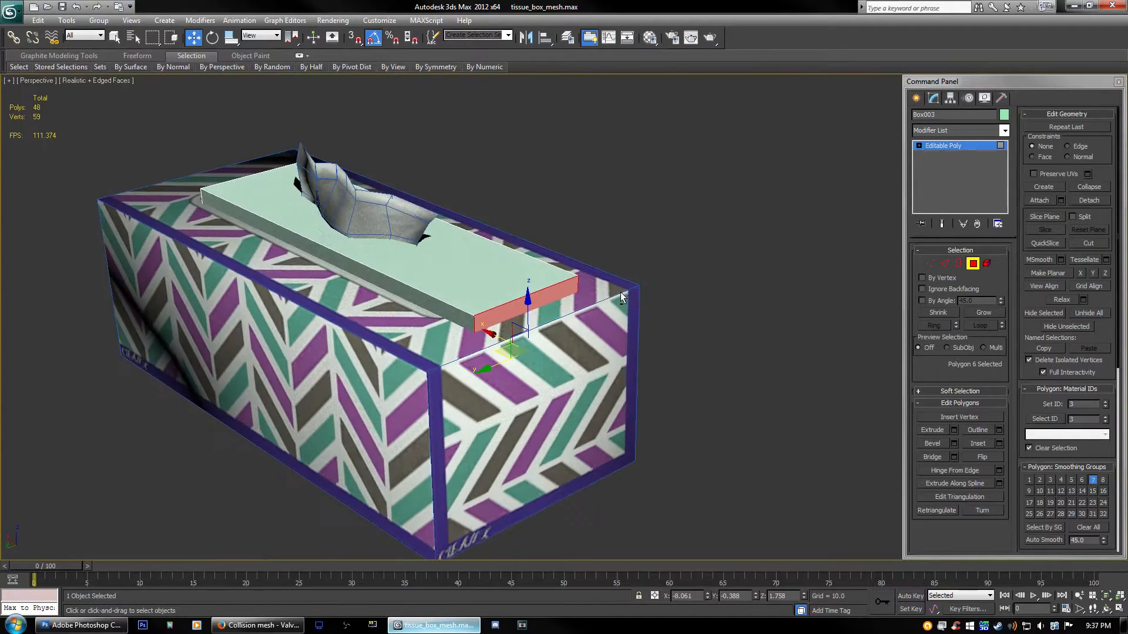
{"action": "middle_click_drag", "start_coordinate": [503, 349], "coordinate": [470, 317]}
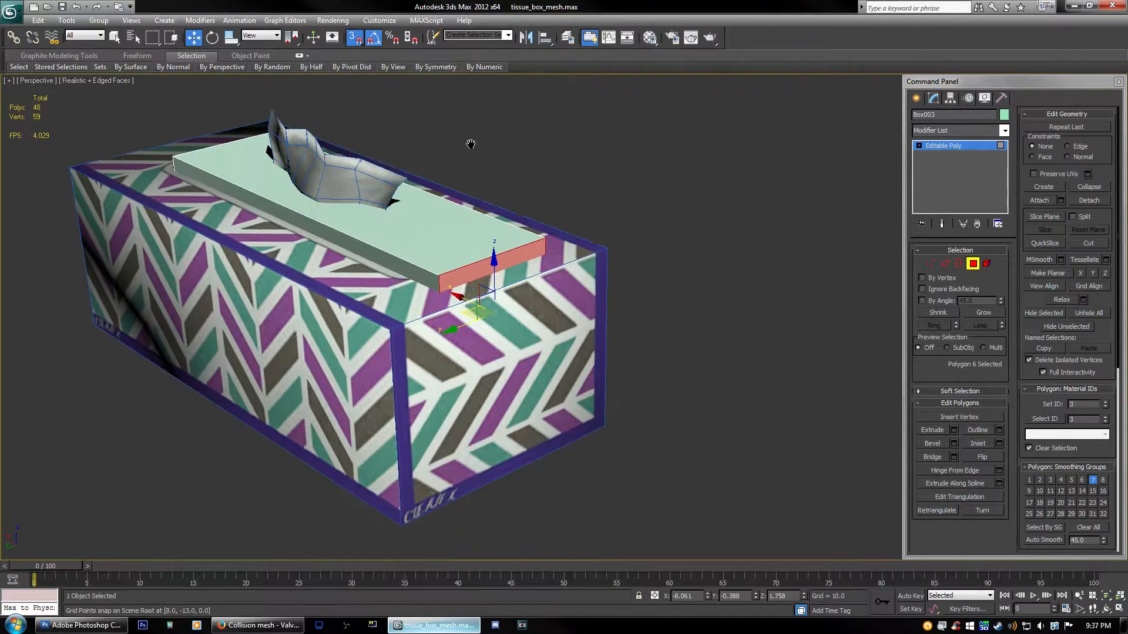
{"action": "left_click_drag", "start_coordinate": [457, 296], "coordinate": [526, 275]}
Step: Snap the collision box's bottom polygon down to the underside of the tissue box
{"action": "middle_click_drag", "start_coordinate": [526, 275], "coordinate": [546, 355], "text": "alt"}
{"action": "left_click", "coordinate": [542, 362]}
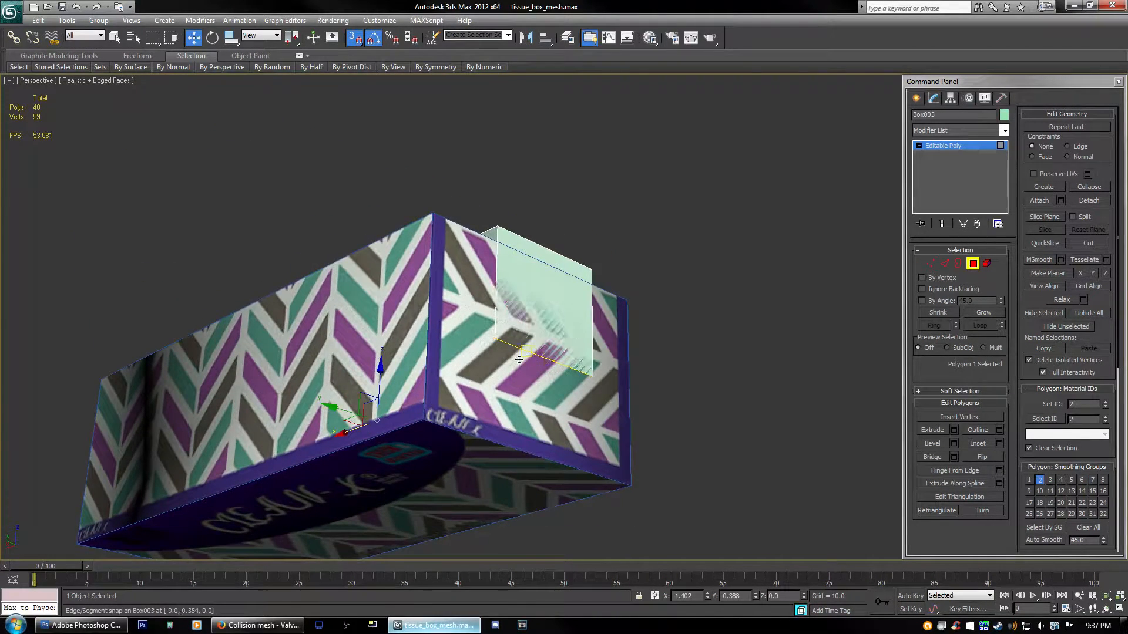
{"action": "middle_click_drag", "start_coordinate": [517, 299], "coordinate": [367, 329], "text": "alt"}
{"action": "left_click_drag", "start_coordinate": [367, 328], "coordinate": [406, 368]}
Step: Snap both long side polygons of the collision box outward to the tissue box's long sides
{"action": "middle_click_drag", "start_coordinate": [407, 368], "coordinate": [448, 312], "text": "alt"}
{"action": "left_click", "coordinate": [436, 297]}
{"action": "left_click_drag", "start_coordinate": [253, 386], "coordinate": [355, 279]}
{"action": "middle_click_drag", "start_coordinate": [355, 278], "coordinate": [384, 279], "text": "alt"}
{"action": "left_click", "coordinate": [265, 294]}
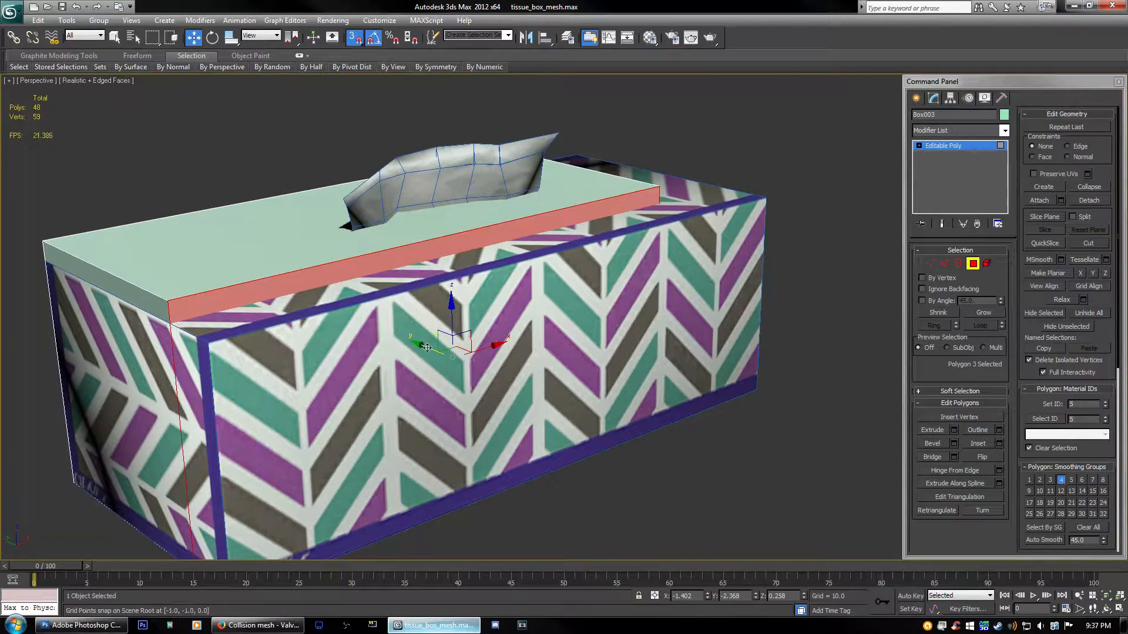
{"action": "left_click_drag", "start_coordinate": [421, 346], "coordinate": [456, 273]}
Step: Snap the collision box's remaining short end polygon flush with the far end of the tissue box
{"action": "middle_click_drag", "start_coordinate": [457, 274], "coordinate": [553, 255], "text": "alt"}
{"action": "left_click", "coordinate": [593, 266]}
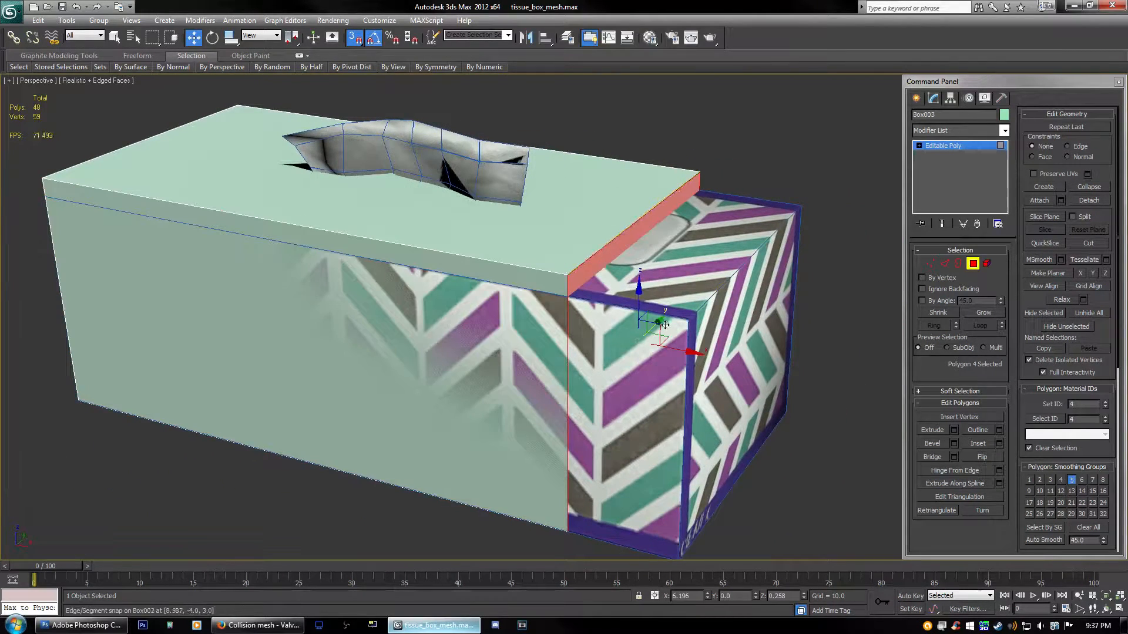
{"action": "left_click_drag", "start_coordinate": [692, 352], "coordinate": [693, 354]}
Step: Align the collision box's top polygon with the tissue box's top, check the bottom polygon, and leave polygon editing
{"action": "middle_click_drag", "start_coordinate": [509, 264], "coordinate": [550, 257], "text": "alt"}
{"action": "scroll", "coordinate": [550, 257], "scroll_direction": "down", "scroll_amount": 2}
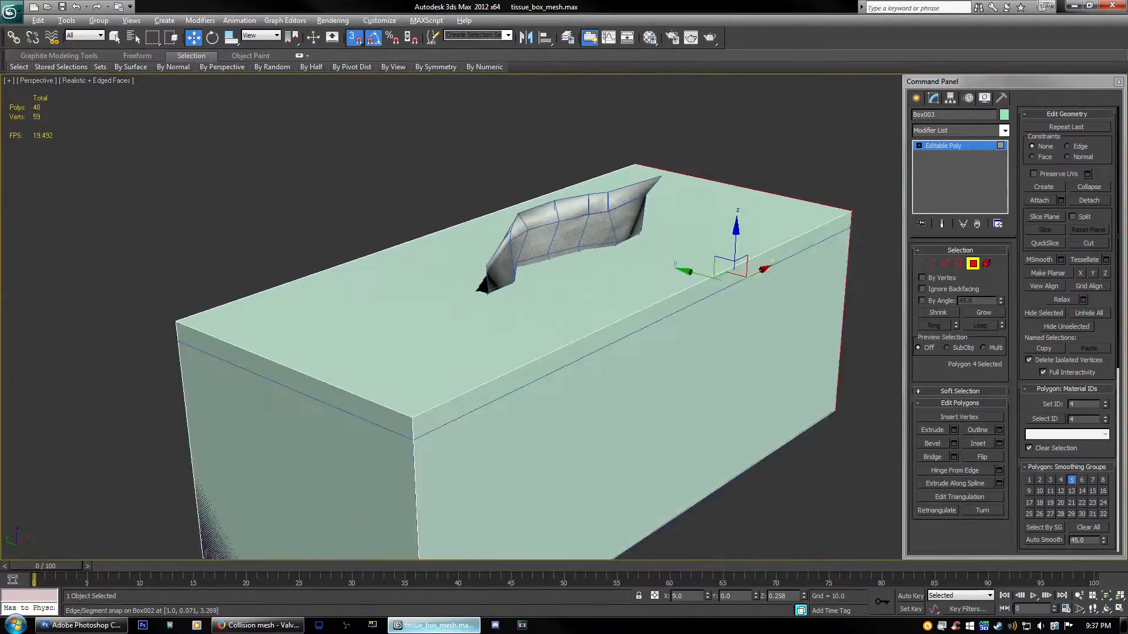
{"action": "left_click", "coordinate": [452, 327]}
{"action": "middle_click_drag", "start_coordinate": [553, 219], "coordinate": [520, 330], "text": "alt"}
{"action": "left_click", "coordinate": [513, 464]}
{"action": "mouse_move", "coordinate": [517, 406]}
{"action": "middle_mouse_down", "text": "alt"}
{"action": "mouse_move", "coordinate": [522, 360]}
{"action": "mouse_move", "coordinate": [523, 409]}
{"action": "middle_mouse_up", "text": "alt"}
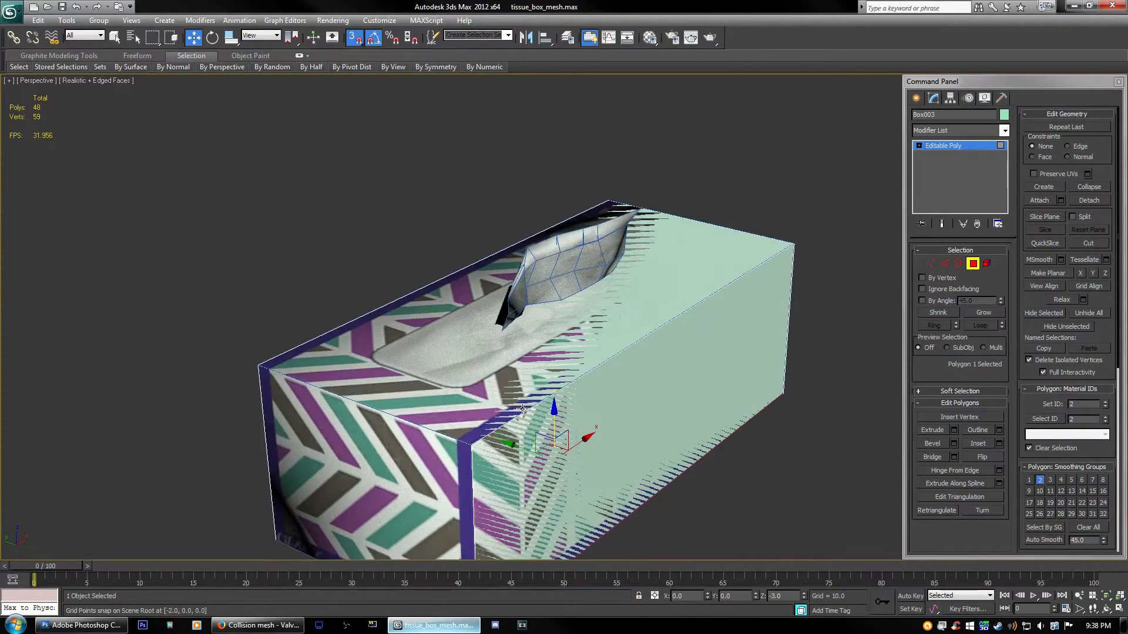
{"action": "left_click", "coordinate": [973, 264]}
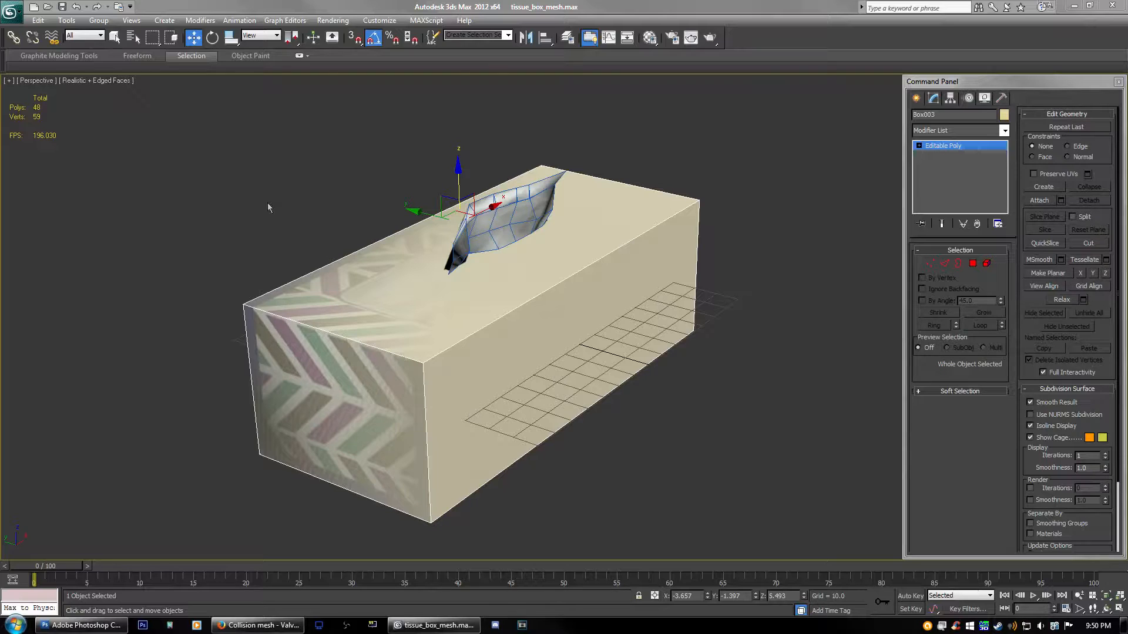
Step: Examine the overlapping collision box and the shape of the protruding tissue from several sides and distances
{"action": "mouse_move", "coordinate": [320, 179]}
{"action": "middle_mouse_down"}
{"action": "mouse_move", "coordinate": [317, 206]}
{"action": "mouse_move", "coordinate": [321, 191]}
{"action": "middle_mouse_up"}
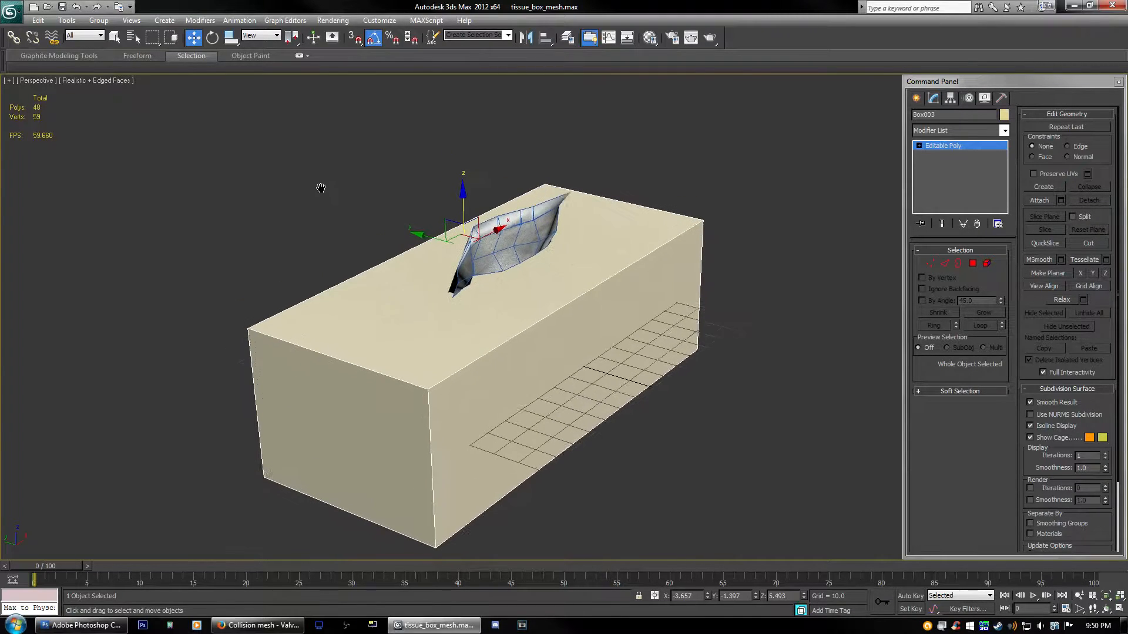
{"action": "middle_click_drag", "start_coordinate": [476, 207], "coordinate": [506, 200], "text": "alt"}
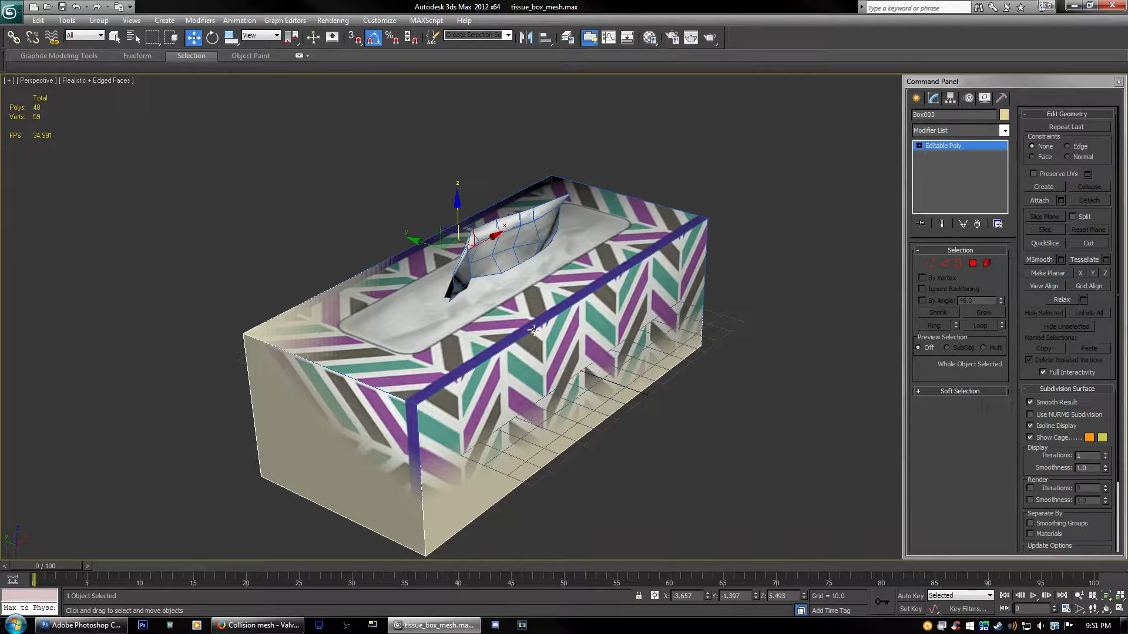
{"action": "left_click", "coordinate": [341, 421]}
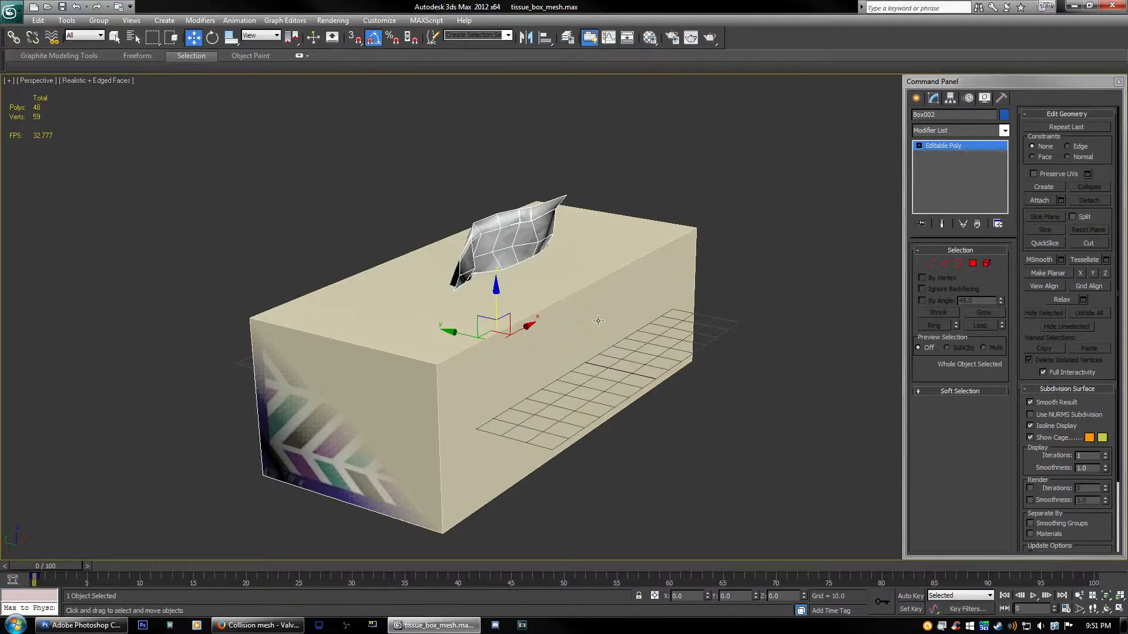
{"action": "scroll", "coordinate": [513, 274], "scroll_direction": "up", "scroll_amount": 6}
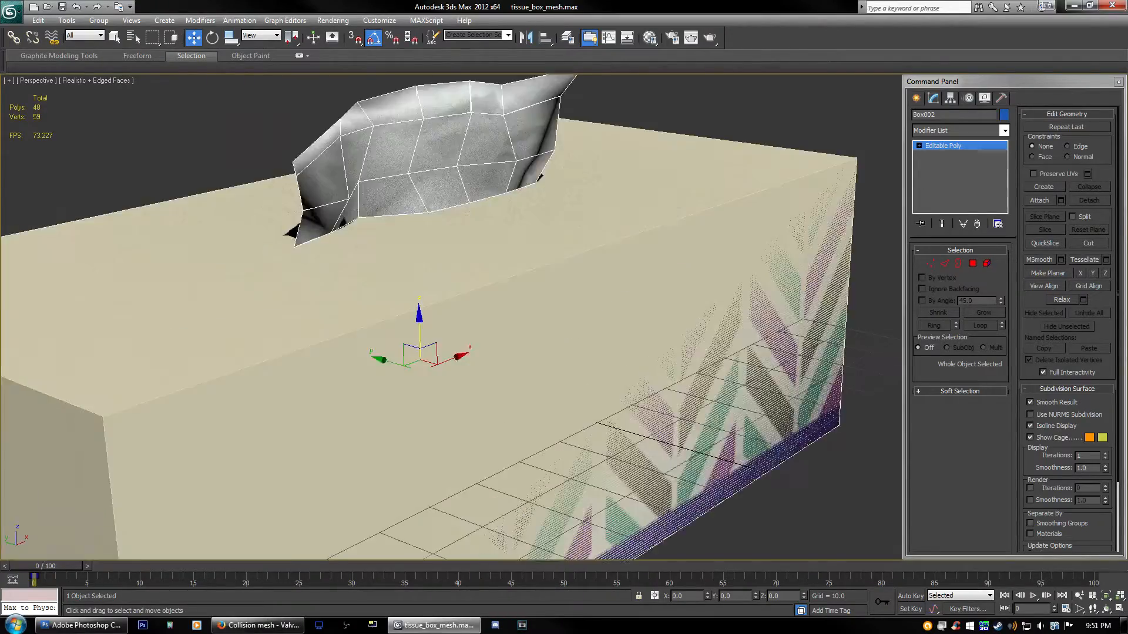
{"action": "scroll", "coordinate": [521, 244], "scroll_direction": "down", "scroll_amount": 6}
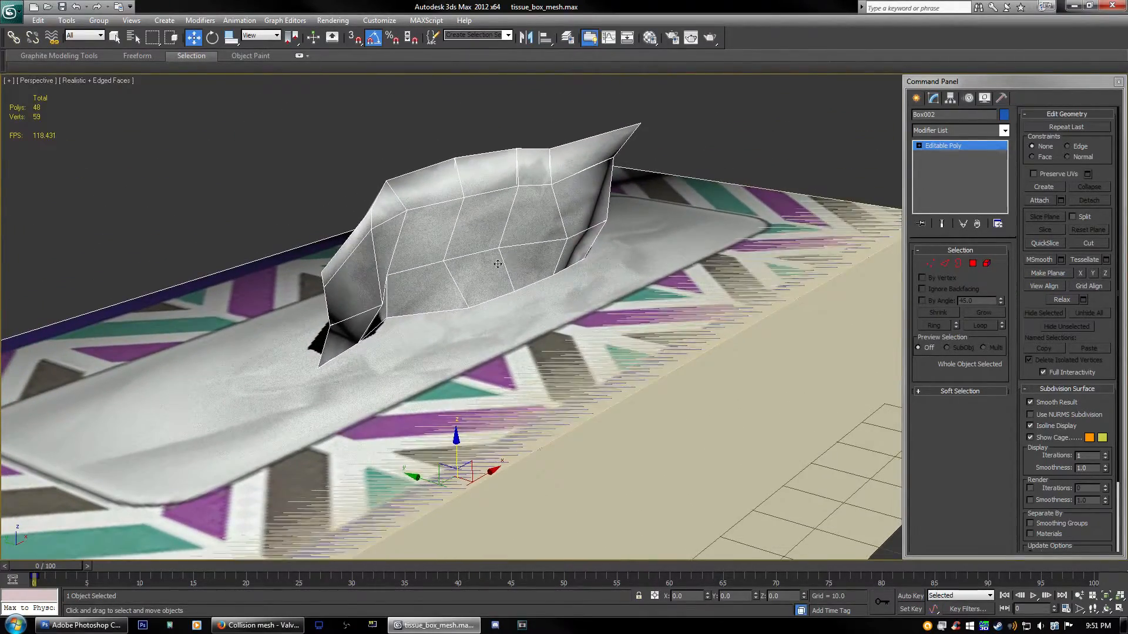
{"action": "middle_click_drag", "start_coordinate": [497, 264], "coordinate": [664, 210], "text": "alt"}
{"action": "middle_click_drag", "start_coordinate": [462, 208], "coordinate": [332, 226], "text": "alt"}
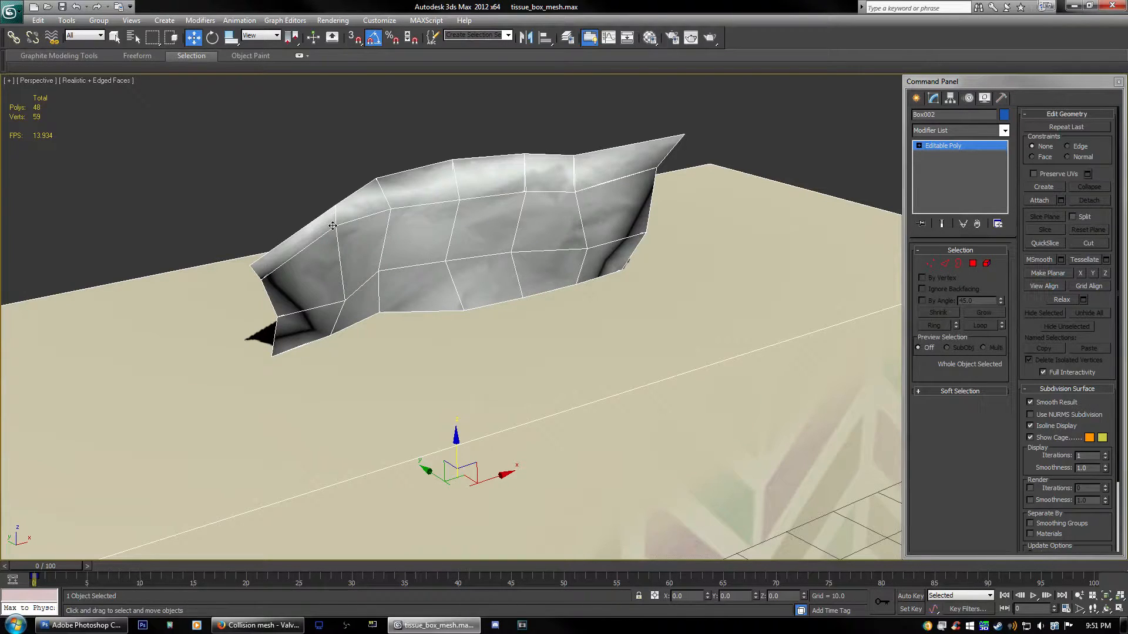
{"action": "middle_click_drag", "start_coordinate": [434, 235], "coordinate": [569, 239], "text": "alt"}
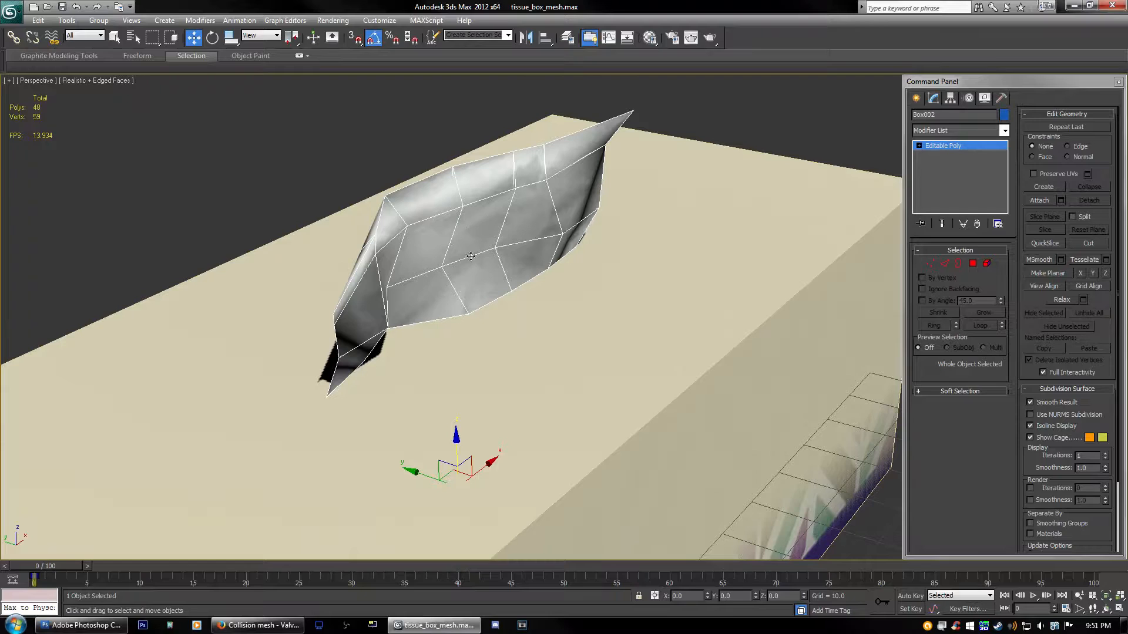
{"action": "mouse_move", "coordinate": [631, 352]}
{"action": "middle_mouse_down"}
{"action": "mouse_move", "coordinate": [611, 327]}
{"action": "mouse_move", "coordinate": [613, 342]}
{"action": "middle_mouse_up"}
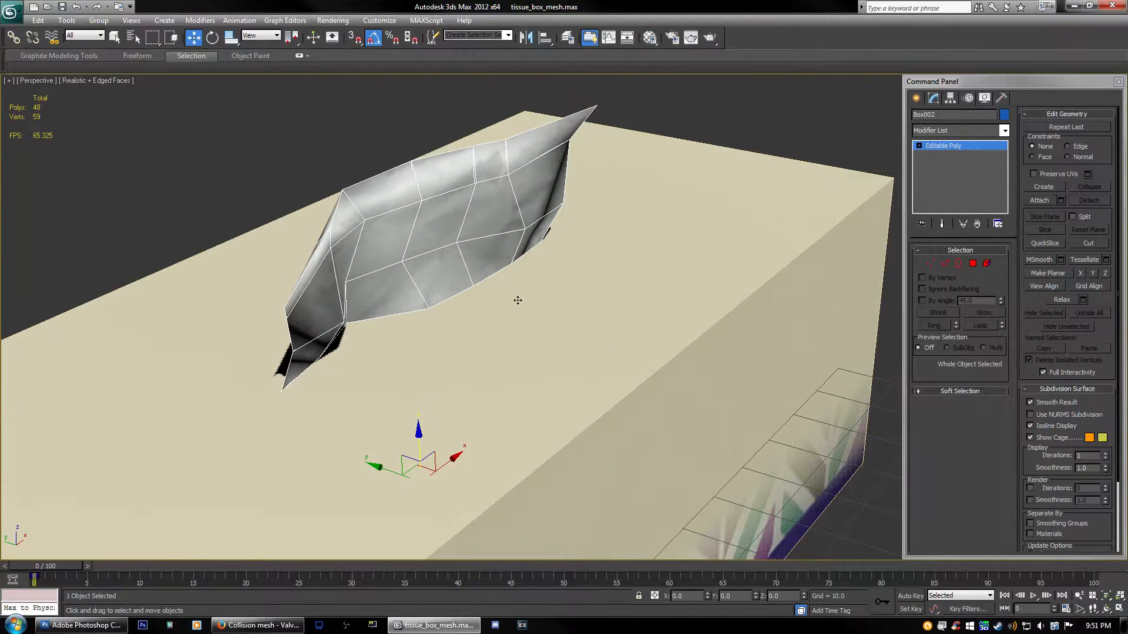
{"action": "middle_click_drag", "start_coordinate": [518, 300], "coordinate": [566, 270], "text": "alt"}
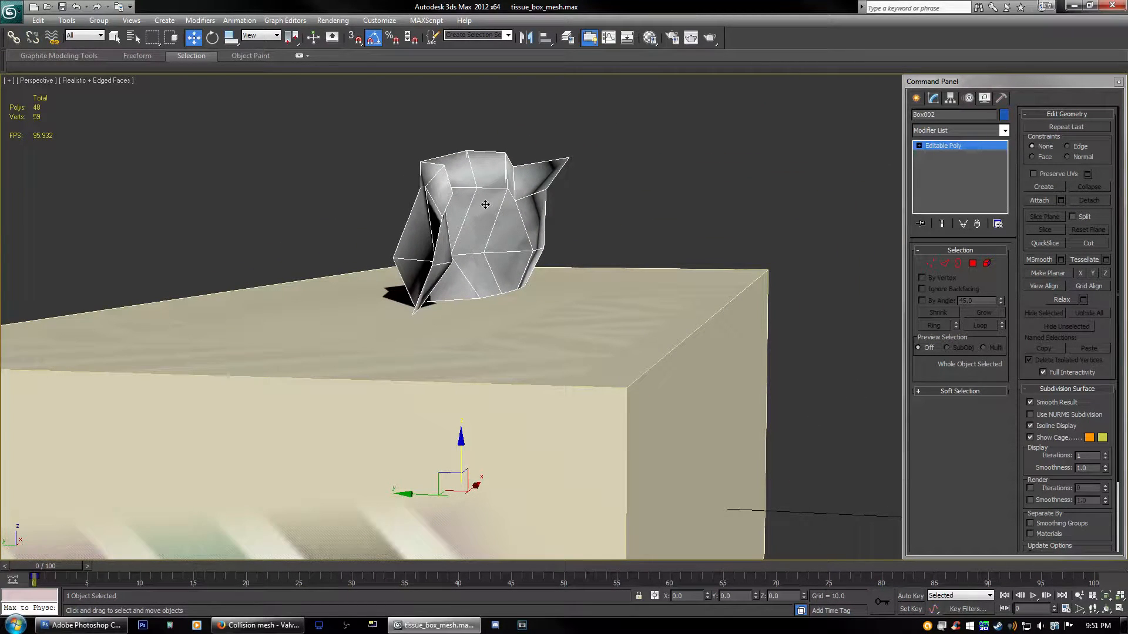
{"action": "middle_click_drag", "start_coordinate": [487, 218], "coordinate": [474, 245]}
{"action": "scroll", "coordinate": [480, 226], "scroll_direction": "down", "scroll_amount": 5}
{"action": "middle_click_drag", "start_coordinate": [572, 240], "coordinate": [517, 245], "text": "alt"}
{"action": "scroll", "coordinate": [528, 232], "scroll_direction": "up", "scroll_amount": 2}
{"action": "scroll", "coordinate": [531, 241], "scroll_direction": "up", "scroll_amount": 3}
{"action": "scroll", "coordinate": [530, 242], "scroll_direction": "down", "scroll_amount": 4}
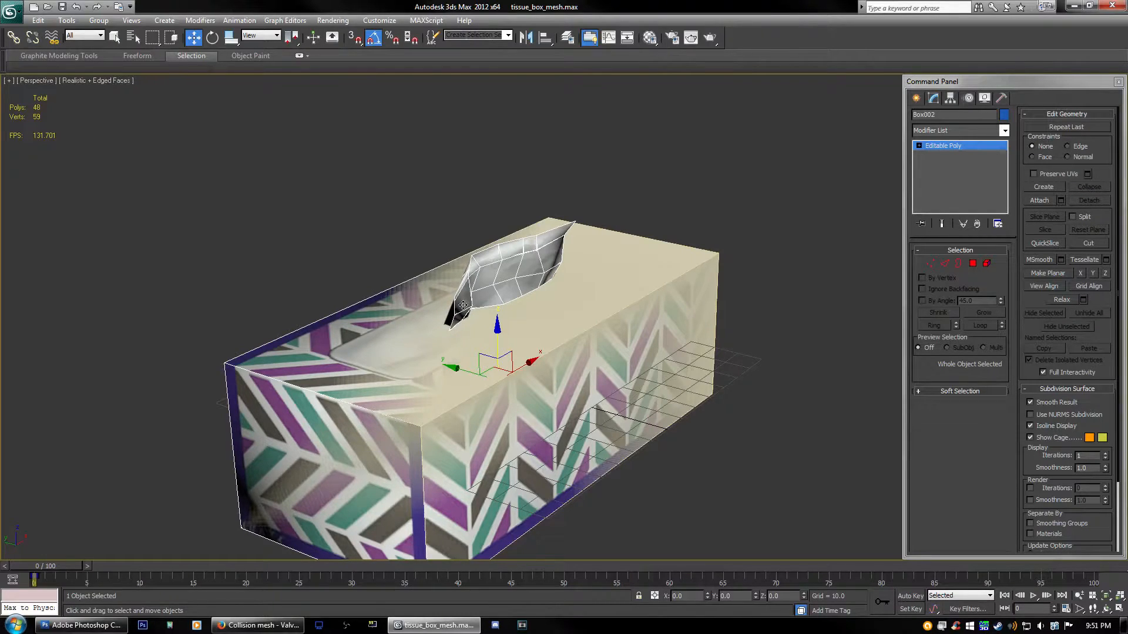
Step: Select the collision box and clone it in place as an independent copy
{"action": "left_click", "coordinate": [593, 186]}
{"action": "middle_click_drag", "start_coordinate": [594, 186], "coordinate": [633, 82], "text": "alt"}
{"action": "left_click", "coordinate": [547, 369]}
{"action": "middle_click_drag", "start_coordinate": [547, 369], "coordinate": [544, 335], "text": "alt"}
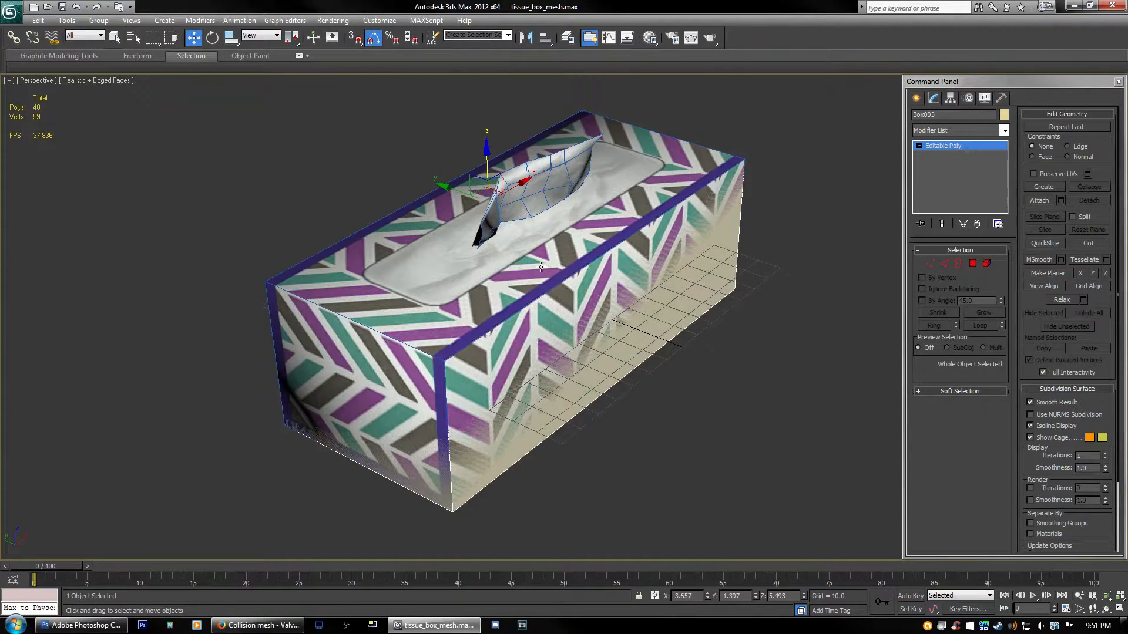
{"action": "key", "text": "Delete"}
{"action": "key", "text": "ctrl+z"}
{"action": "key", "text": "ctrl+v"}
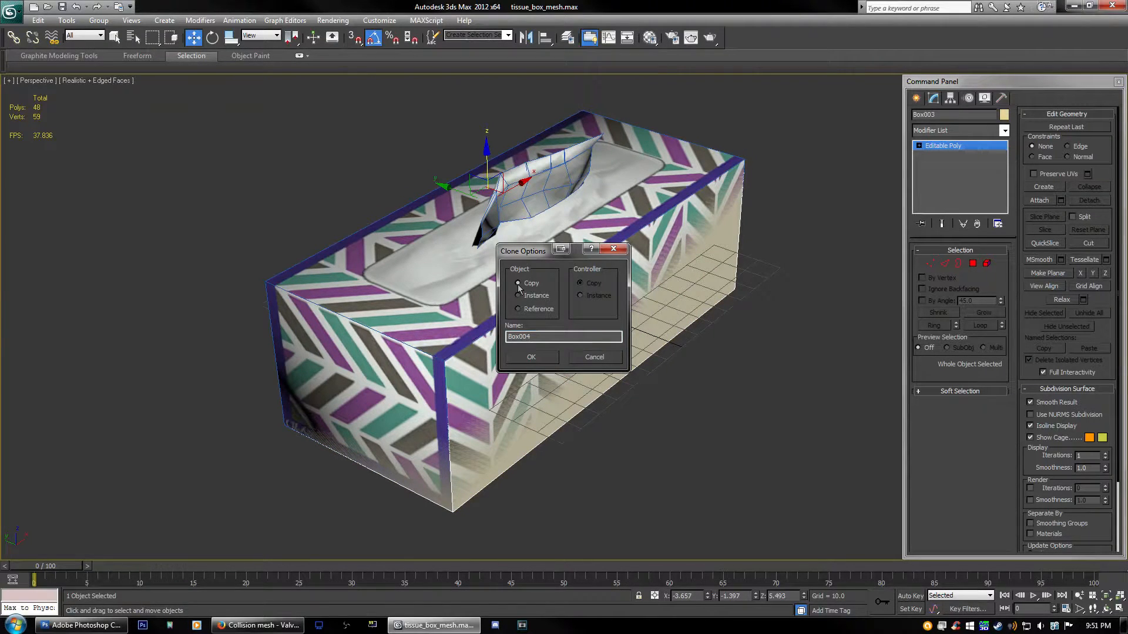
{"action": "left_click", "coordinate": [531, 358]}
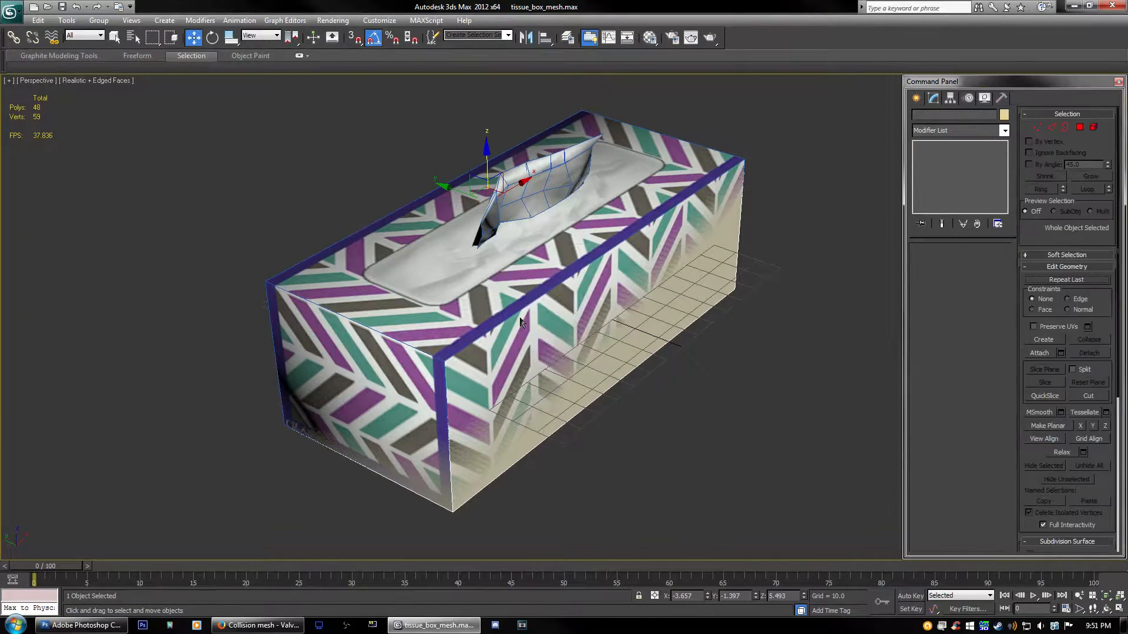
Step: Raise the cloned box straight up until it sits just above the tissue box
{"action": "left_click_drag", "start_coordinate": [496, 156], "coordinate": [493, 12]}
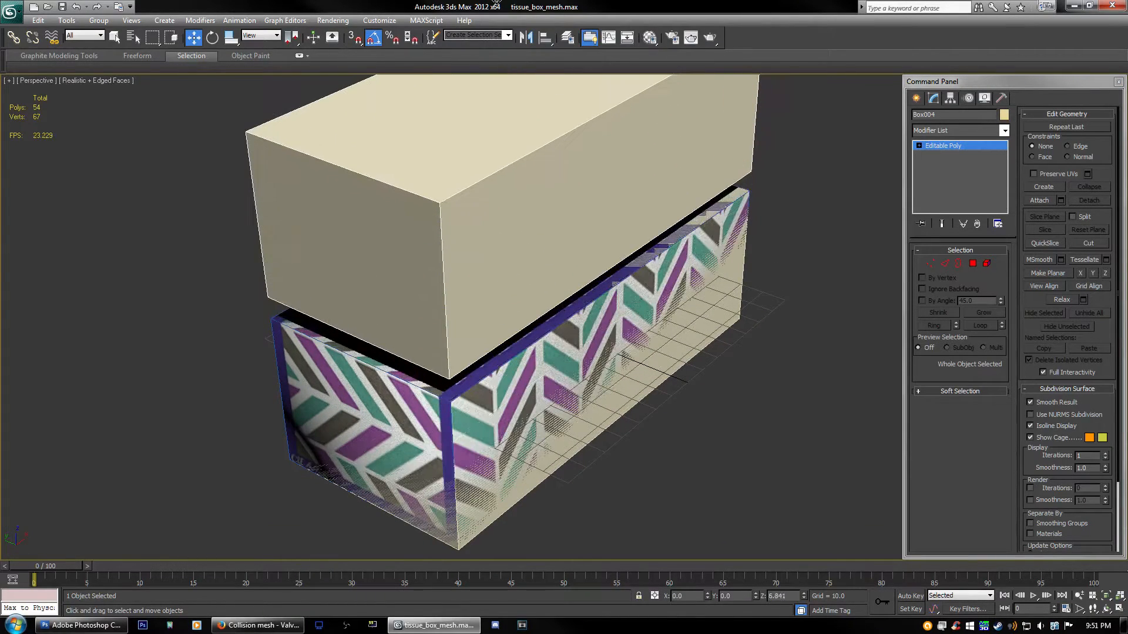
{"action": "middle_click_drag", "start_coordinate": [450, 340], "coordinate": [456, 371]}
{"action": "middle_click_drag", "start_coordinate": [484, 201], "coordinate": [467, 285]}
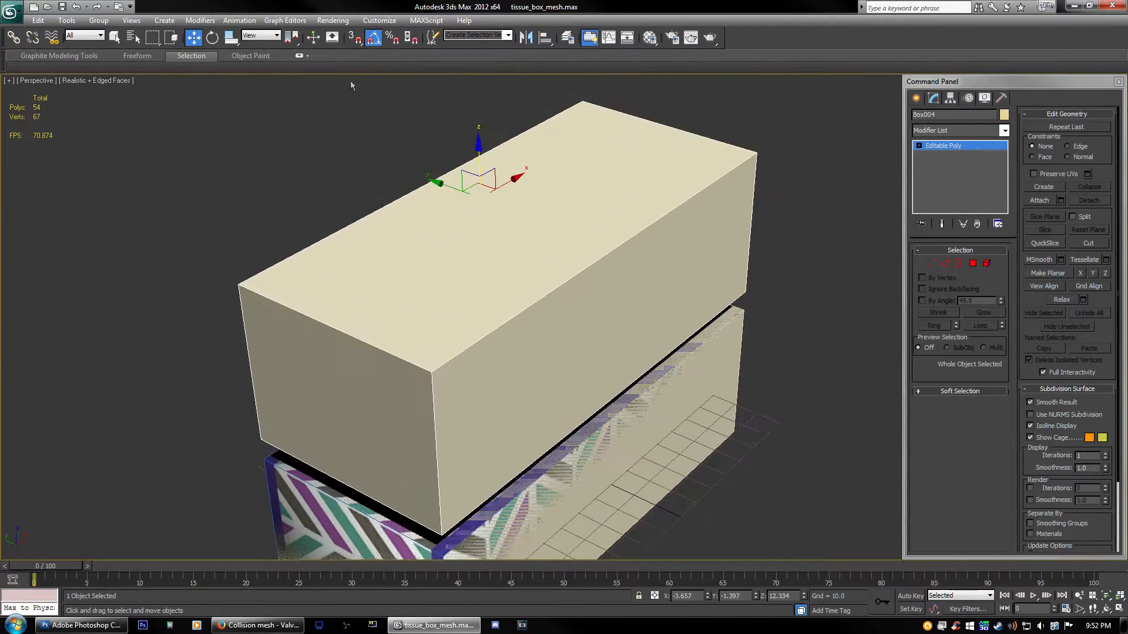
Step: Lower the top polygon of the cloned box to turn it into a thinner slab
{"action": "left_click", "coordinate": [976, 262]}
{"action": "left_click", "coordinate": [514, 237]}
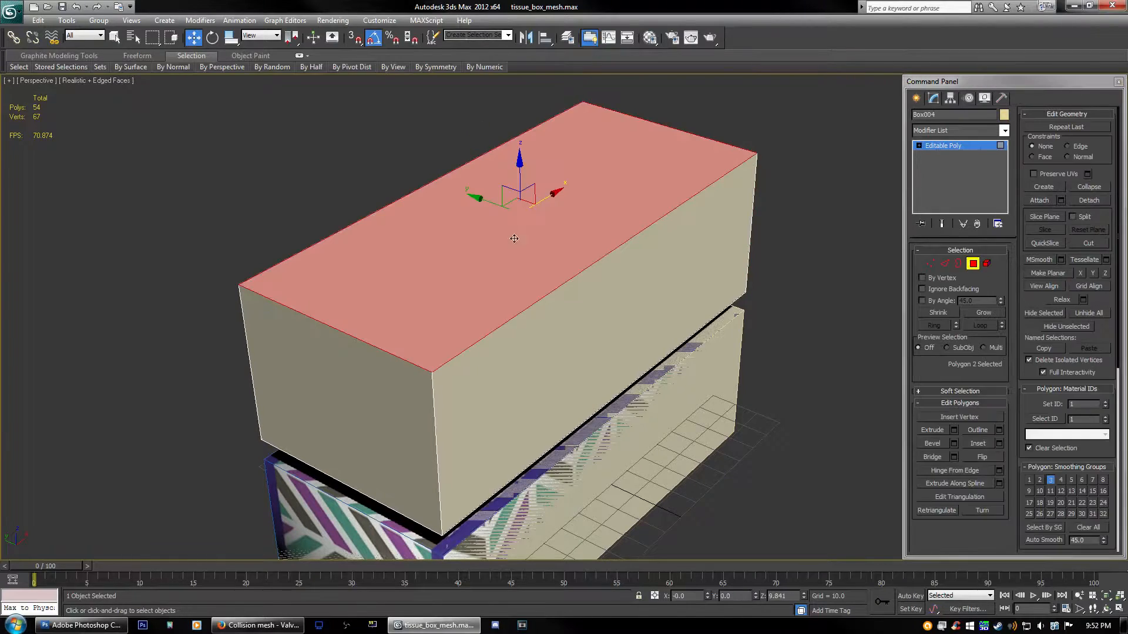
{"action": "left_click_drag", "start_coordinate": [520, 175], "coordinate": [556, 296]}
{"action": "right_click", "coordinate": [556, 296]}
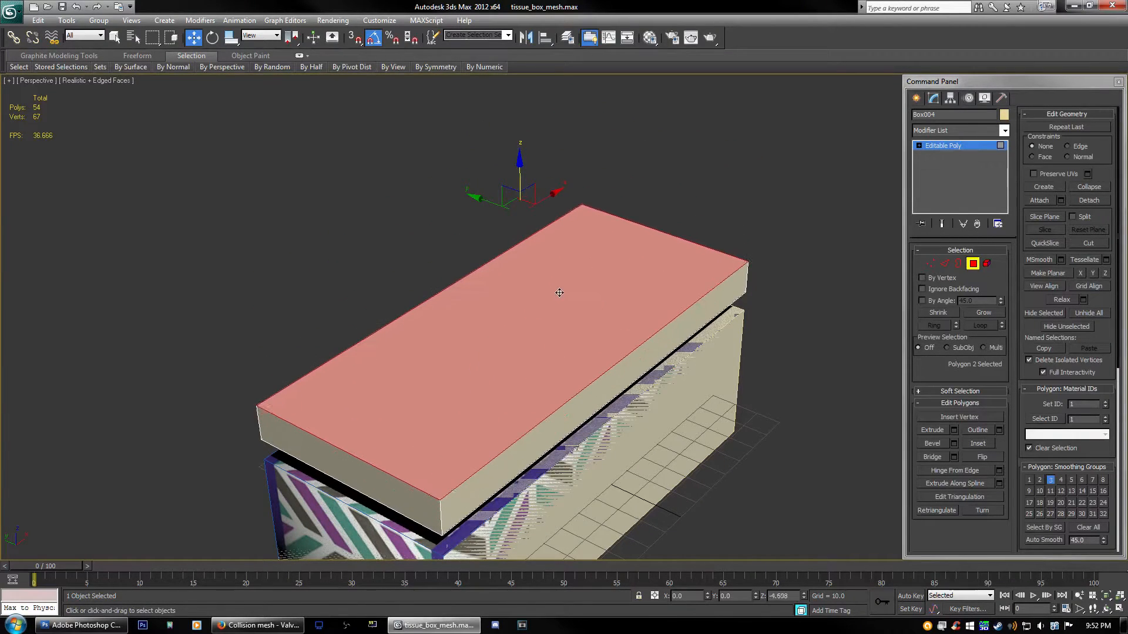
Step: Pull both short end polygons of the slab inward to shorten it around the tissue
{"action": "left_click", "coordinate": [368, 480]}
{"action": "left_click_drag", "start_coordinate": [389, 437], "coordinate": [523, 368]}
{"action": "middle_click_drag", "start_coordinate": [523, 369], "coordinate": [628, 411], "text": "alt"}
{"action": "left_click", "coordinate": [650, 416]}
{"action": "left_click_drag", "start_coordinate": [731, 422], "coordinate": [600, 371]}
Step: Pull both long side polygons of the slab inward to narrow it around the protruding tissue
{"action": "left_click", "coordinate": [383, 382]}
{"action": "middle_click_drag", "start_coordinate": [383, 382], "coordinate": [561, 336], "text": "alt"}
{"action": "left_click_drag", "start_coordinate": [560, 336], "coordinate": [534, 337]}
{"action": "middle_click_drag", "start_coordinate": [573, 347], "coordinate": [627, 398], "text": "alt"}
{"action": "left_click", "coordinate": [614, 385]}
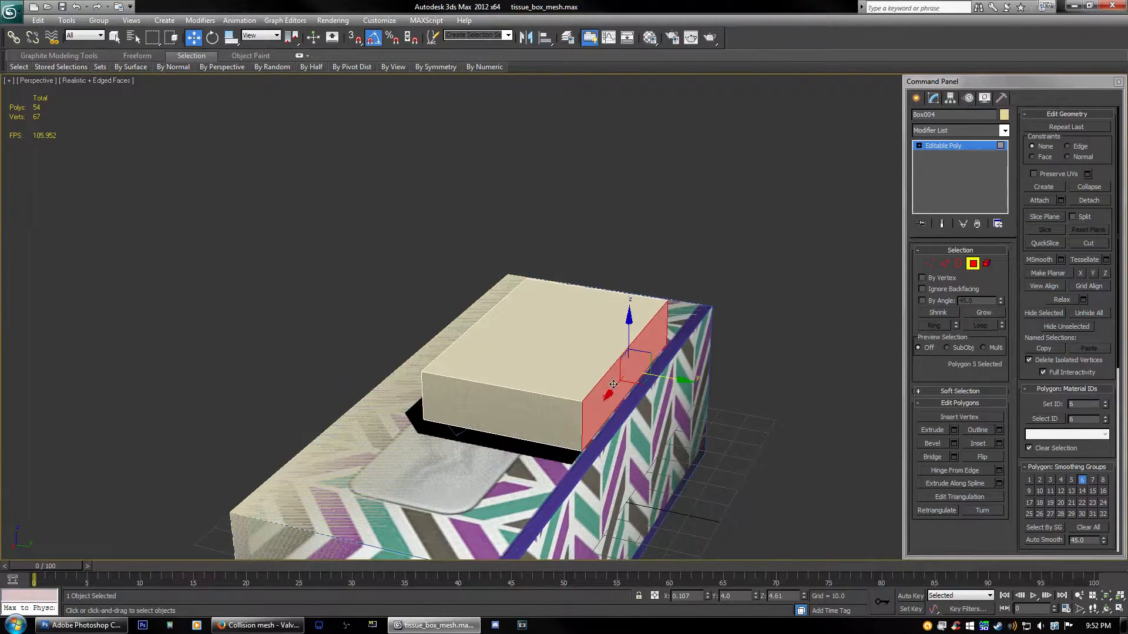
{"action": "left_click_drag", "start_coordinate": [677, 378], "coordinate": [560, 374]}
{"action": "middle_click_drag", "start_coordinate": [559, 374], "coordinate": [450, 299], "text": "alt"}
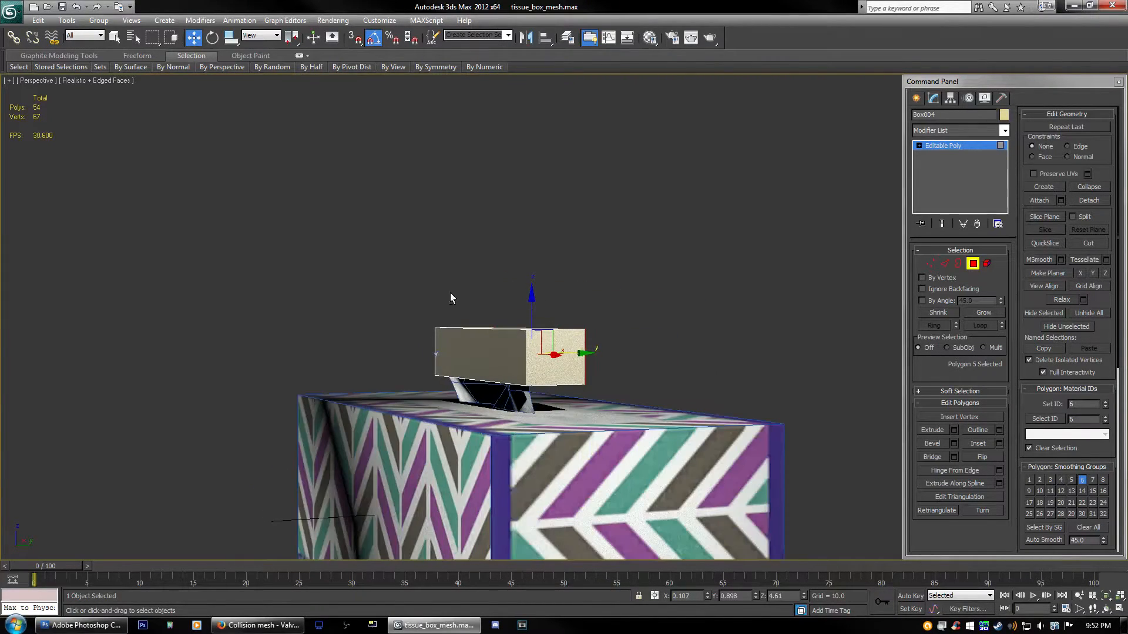
Step: Lower the bottom polygon of the small box, snapping it to the top level of the large collision box, and leave polygon editing
{"action": "middle_click_drag", "start_coordinate": [501, 167], "coordinate": [453, 94], "text": "alt"}
{"action": "left_click", "coordinate": [545, 338]}
{"action": "key", "text": "s"}
{"action": "left_click_drag", "start_coordinate": [507, 324], "coordinate": [506, 348]}
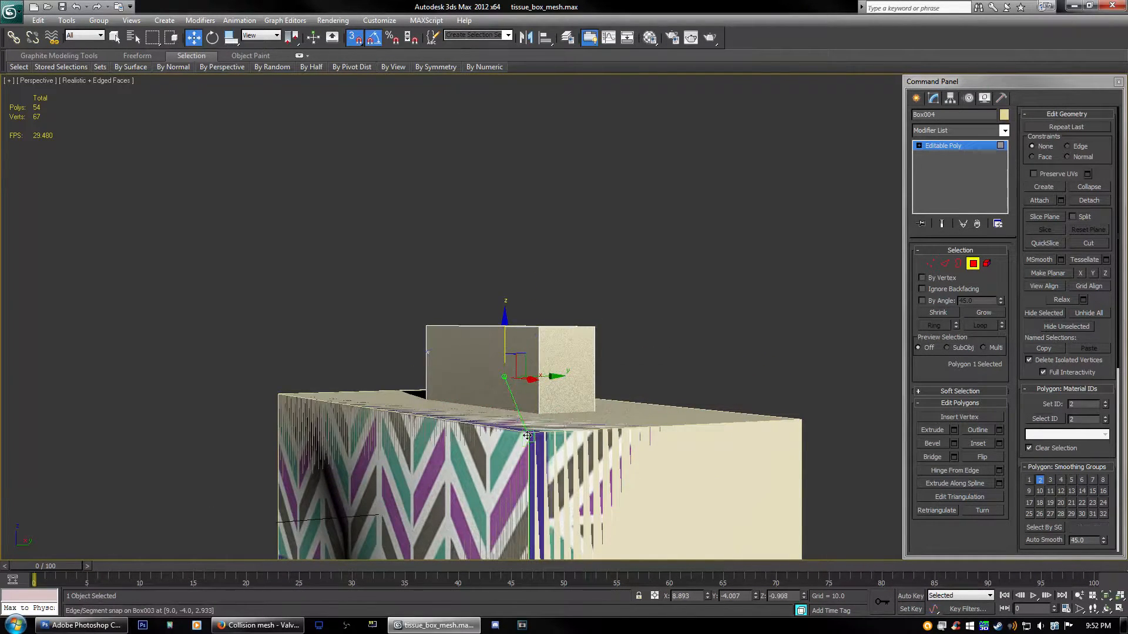
{"action": "middle_click_drag", "start_coordinate": [511, 364], "coordinate": [676, 353], "text": "alt"}
{"action": "left_click", "coordinate": [973, 263]}
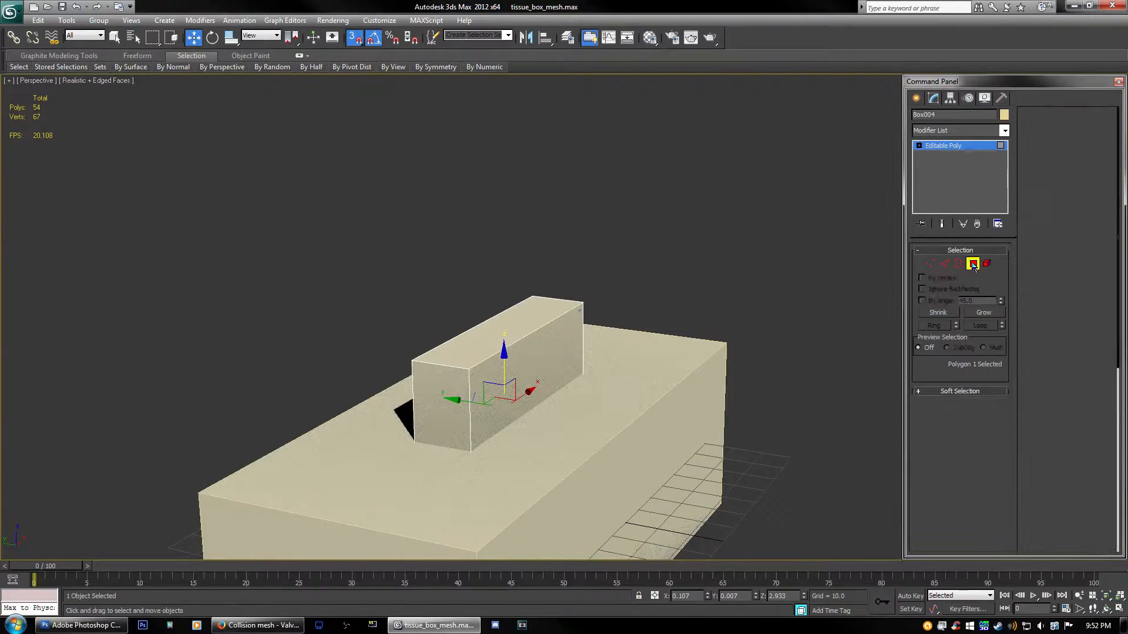
Step: Select the original textured tissue box mesh and delete it, keeping only the two collision boxes
{"action": "left_click", "coordinate": [764, 252]}
{"action": "middle_click_drag", "start_coordinate": [581, 331], "coordinate": [536, 270]}
{"action": "left_click", "coordinate": [463, 300]}
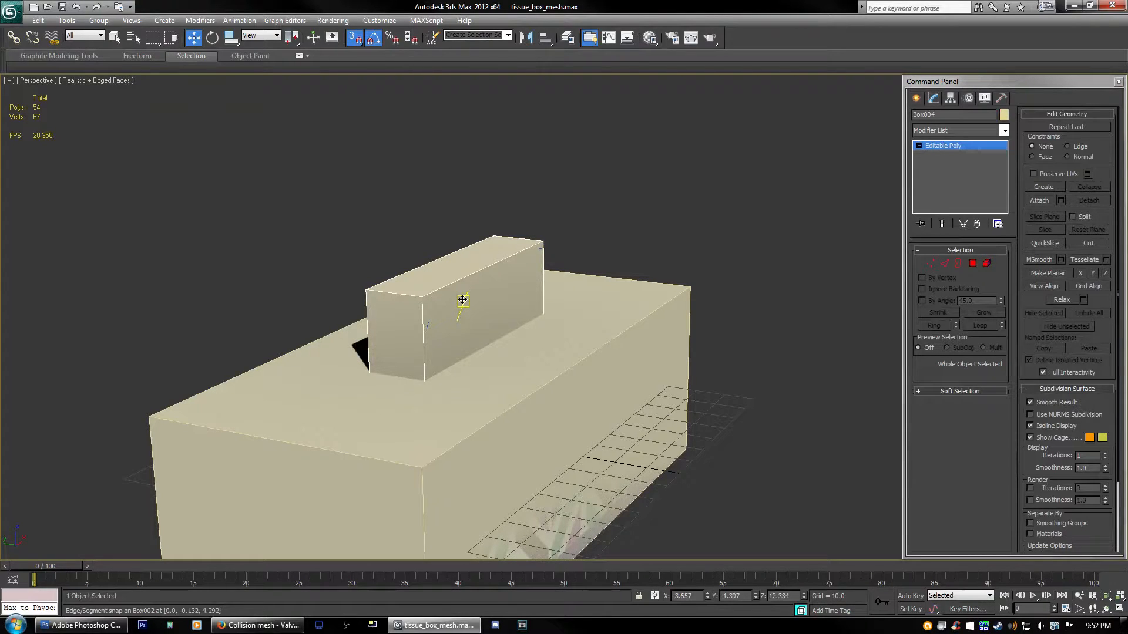
{"action": "middle_click_drag", "start_coordinate": [488, 291], "coordinate": [516, 267], "text": "alt"}
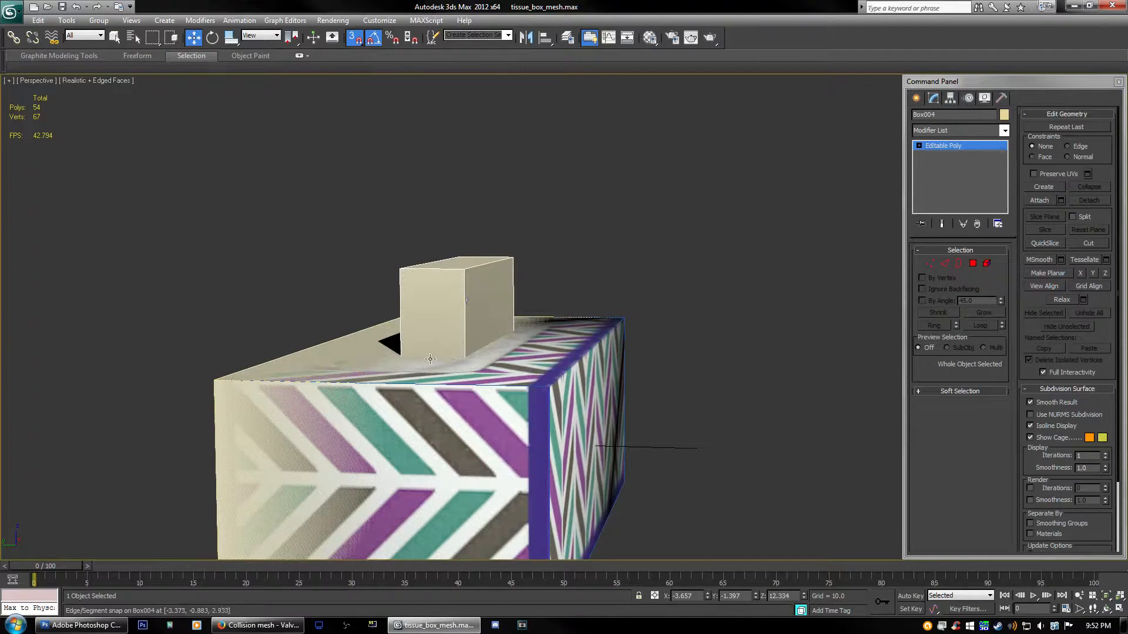
{"action": "middle_click_drag", "start_coordinate": [523, 301], "coordinate": [496, 312], "text": "alt"}
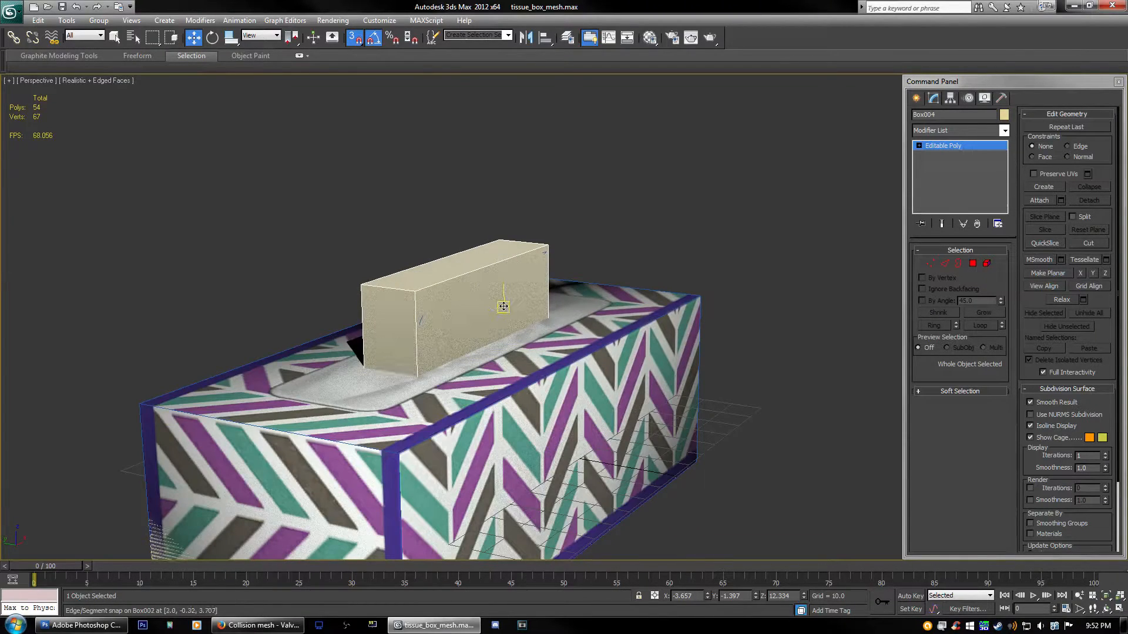
{"action": "middle_click_drag", "start_coordinate": [476, 312], "coordinate": [520, 246]}
{"action": "left_click", "coordinate": [297, 329]}
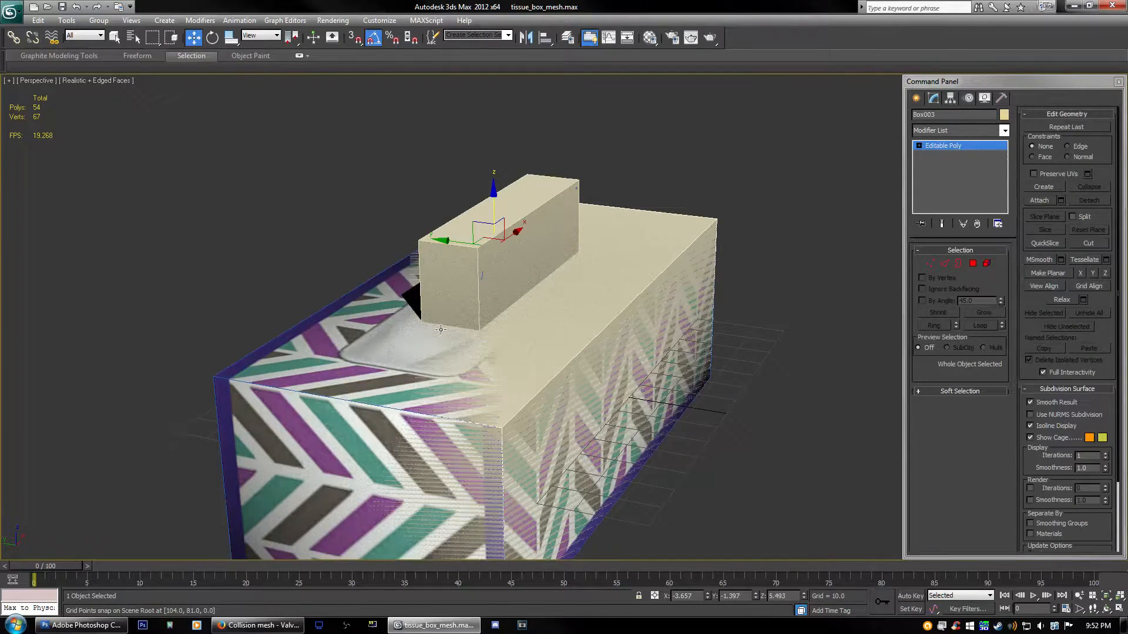
{"action": "key", "text": "alt+w"}
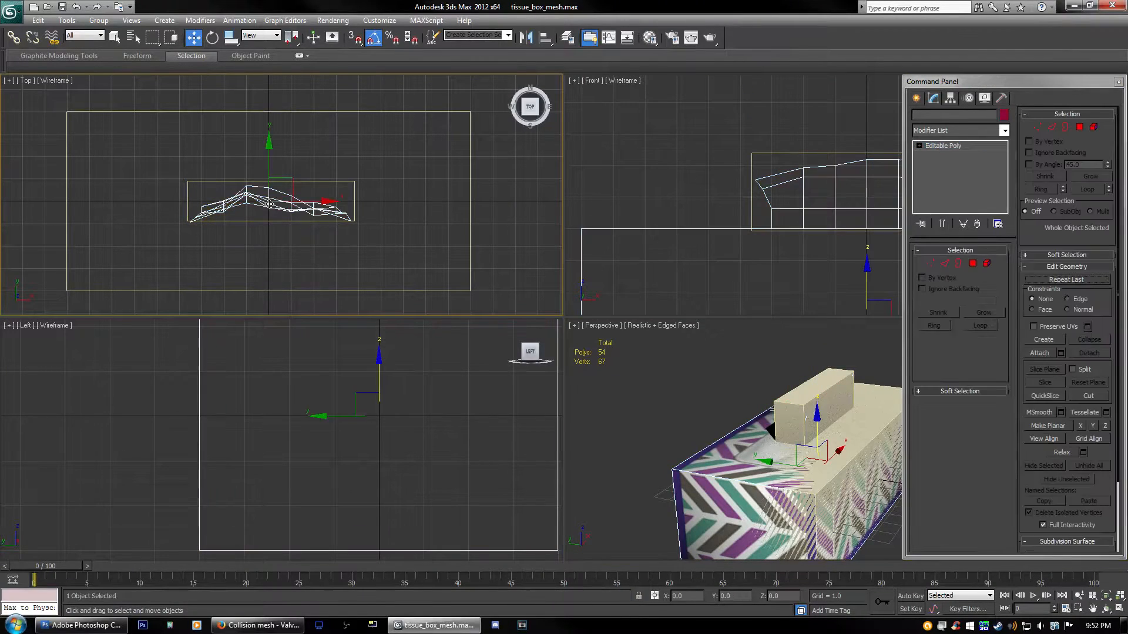
{"action": "left_click", "coordinate": [764, 399]}
{"action": "key", "text": "alt+w"}
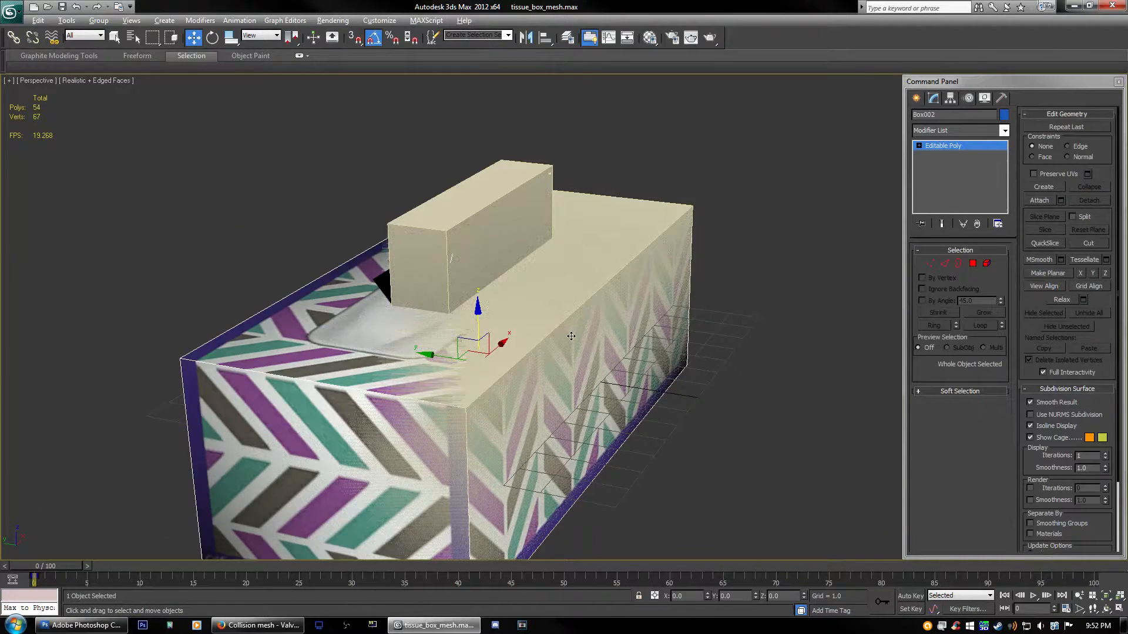
{"action": "key", "text": "Delete"}
{"action": "middle_click_drag", "start_coordinate": [531, 350], "coordinate": [546, 302]}
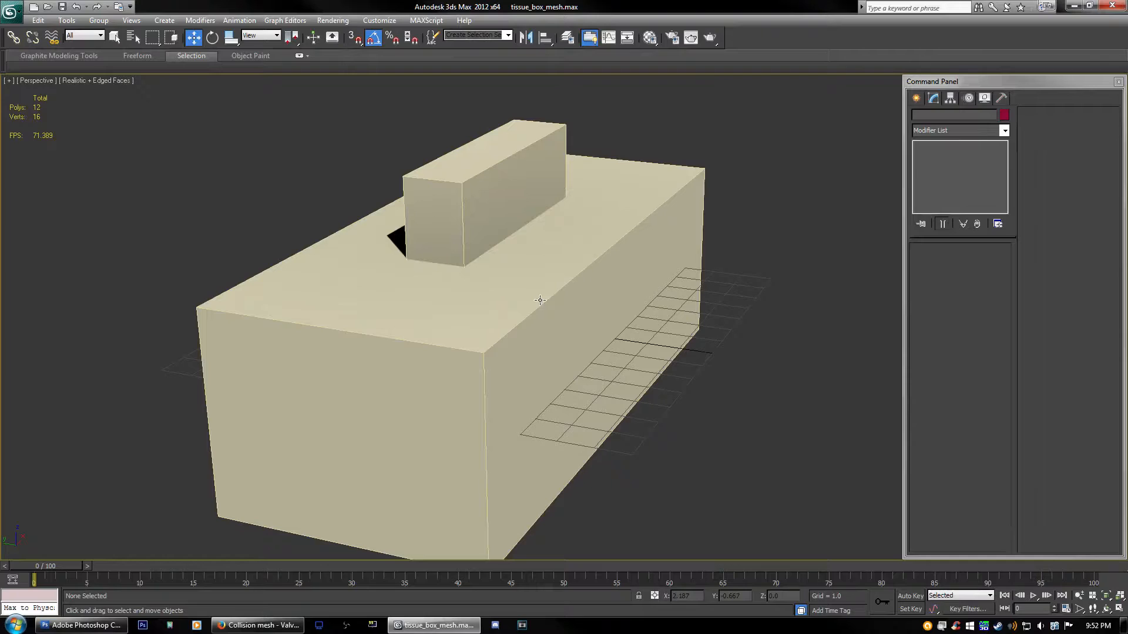
Step: Attach the small box to the large collision box so both belong to one editable poly object
{"action": "left_click", "coordinate": [467, 188]}
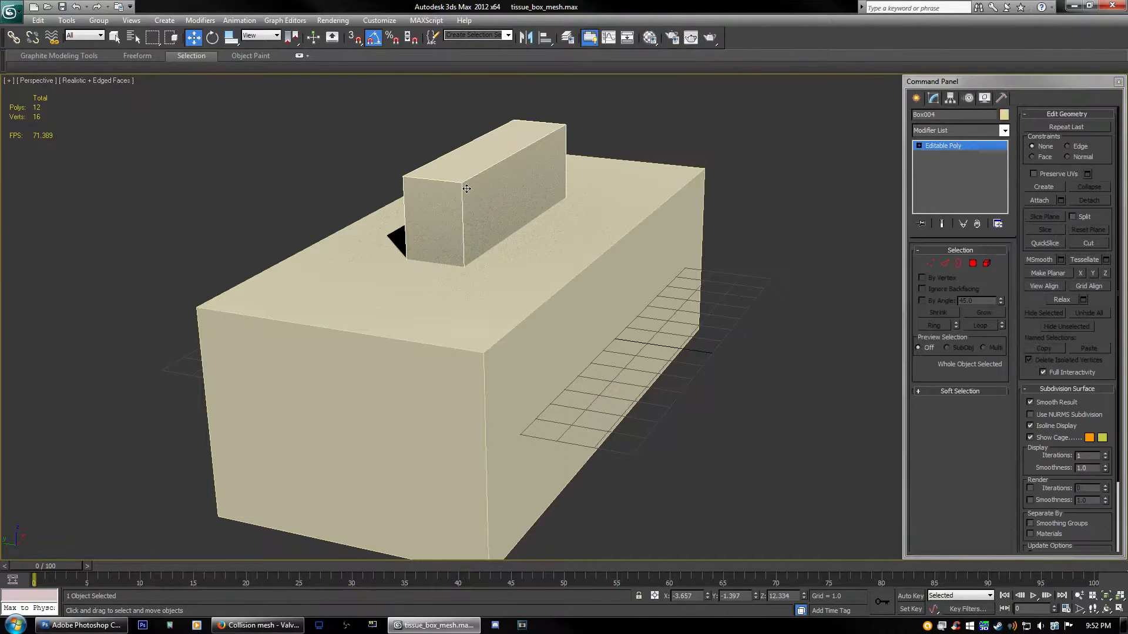
{"action": "left_click", "coordinate": [457, 311]}
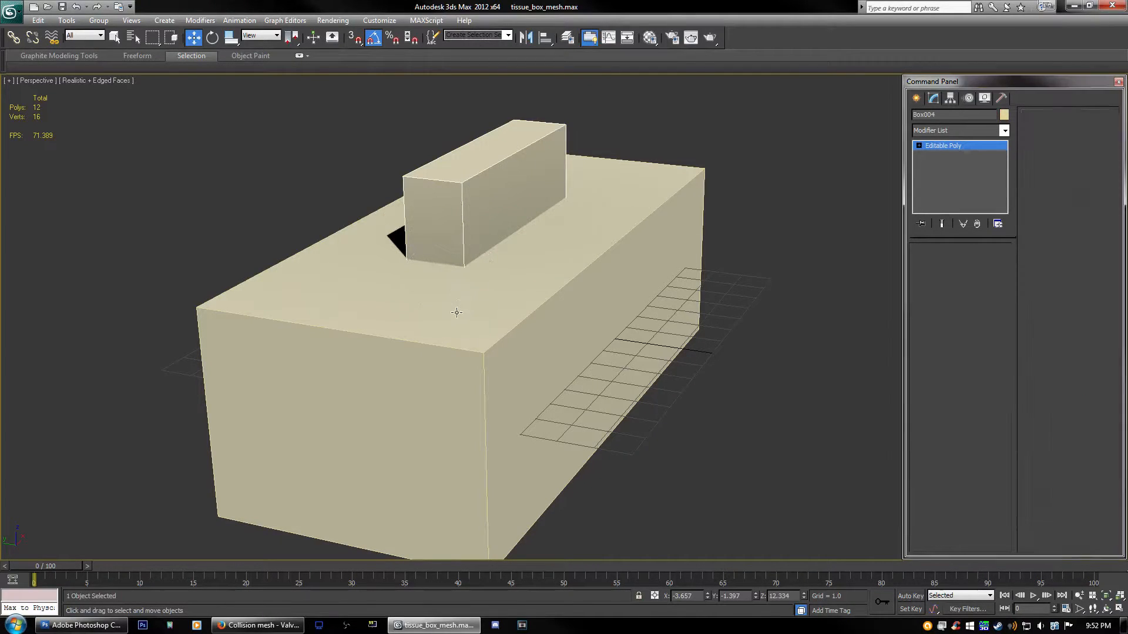
{"action": "left_click", "coordinate": [453, 219]}
{"action": "left_click", "coordinate": [453, 218], "text": "ctrl"}
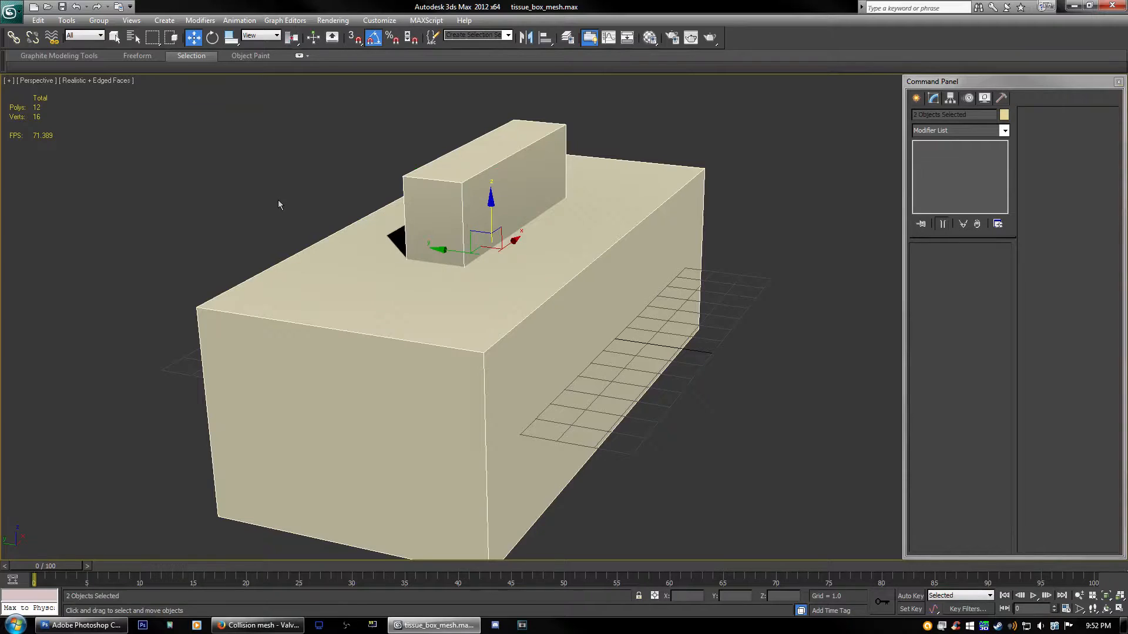
{"action": "left_click", "coordinate": [435, 317]}
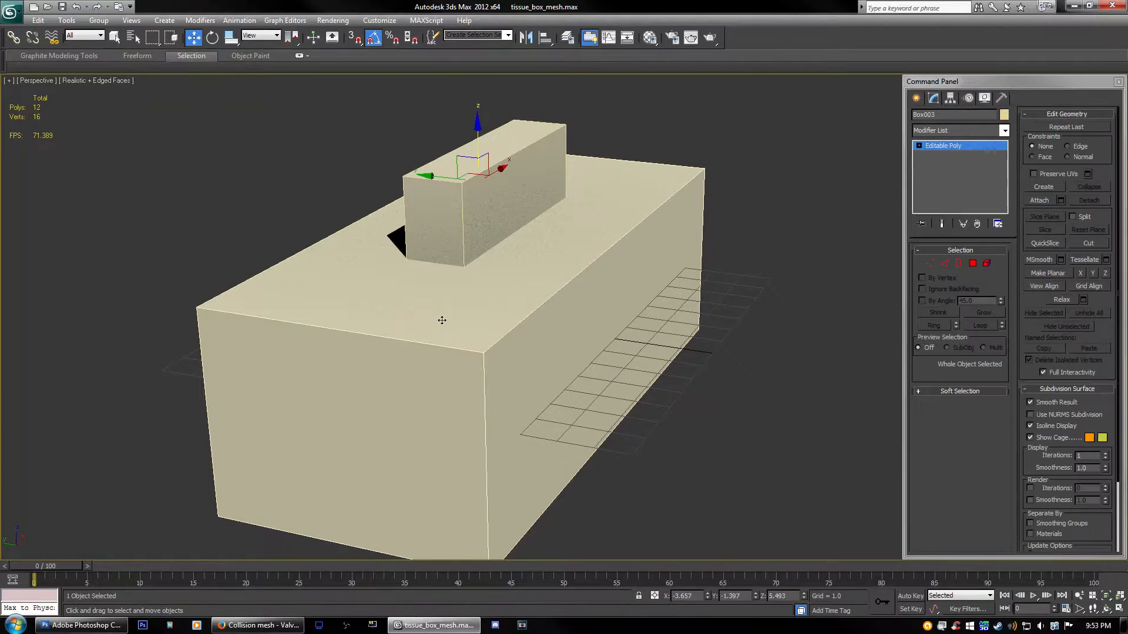
{"action": "right_click", "coordinate": [435, 317]}
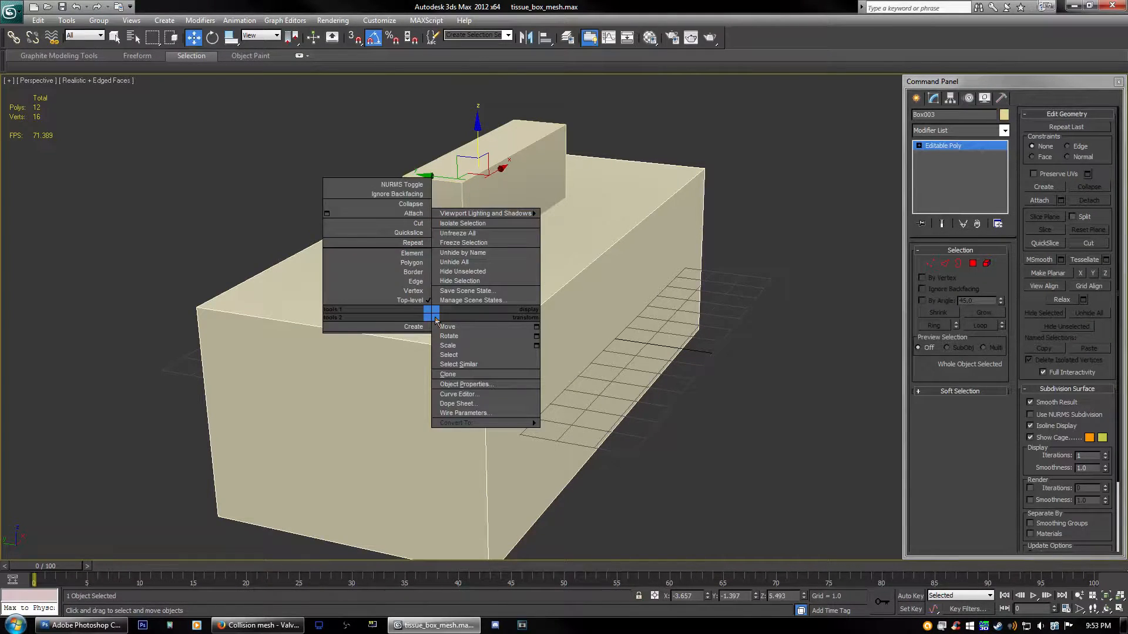
{"action": "left_click", "coordinate": [418, 214]}
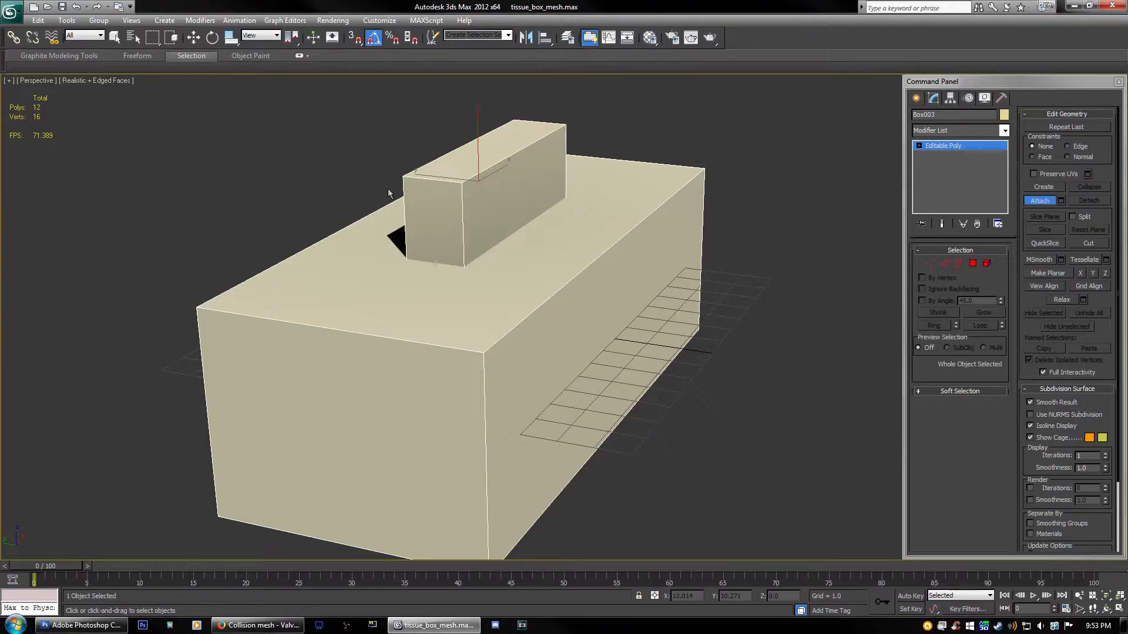
{"action": "key", "text": "w"}
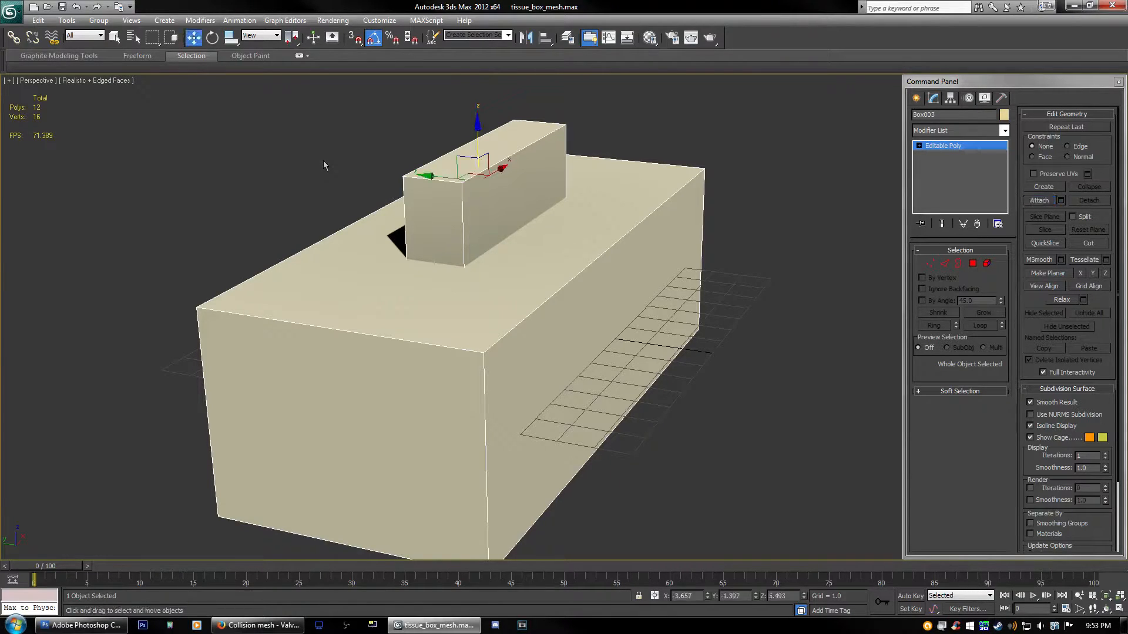
Step: Select the large box element of the combined object, clear its smoothing groups and assign it smoothing group 1
{"action": "left_click", "coordinate": [291, 146]}
{"action": "left_click", "coordinate": [434, 223]}
{"action": "middle_click_drag", "start_coordinate": [434, 224], "coordinate": [494, 212], "text": "alt"}
{"action": "left_click_drag", "start_coordinate": [494, 211], "coordinate": [484, 172]}
{"action": "middle_click_drag", "start_coordinate": [664, 230], "coordinate": [645, 203]}
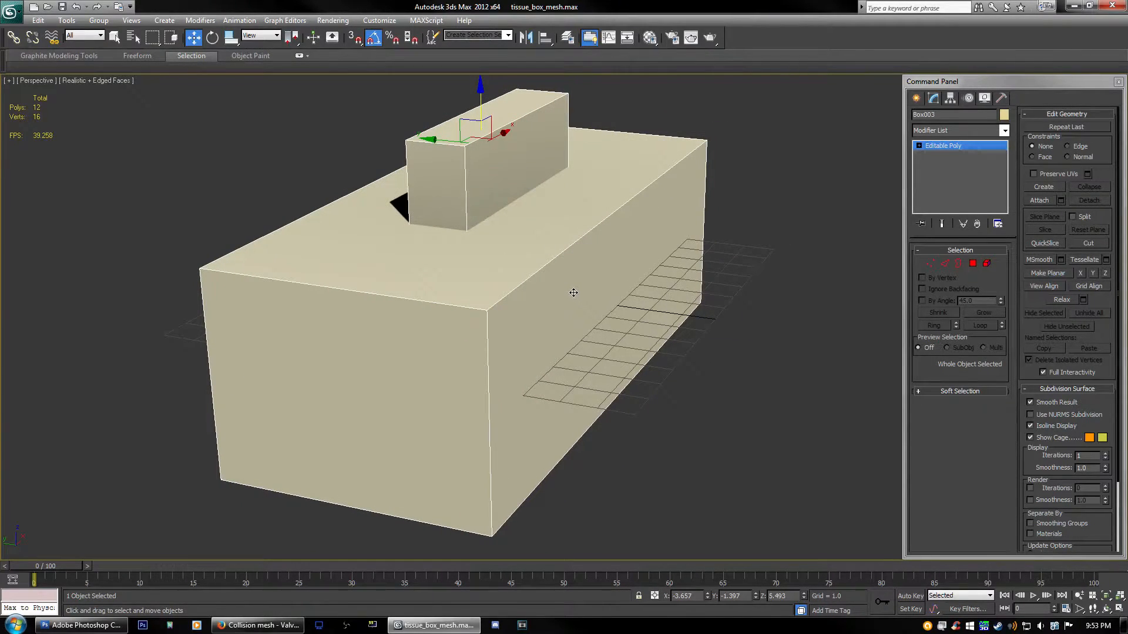
{"action": "left_click", "coordinate": [986, 263]}
{"action": "left_click", "coordinate": [577, 298]}
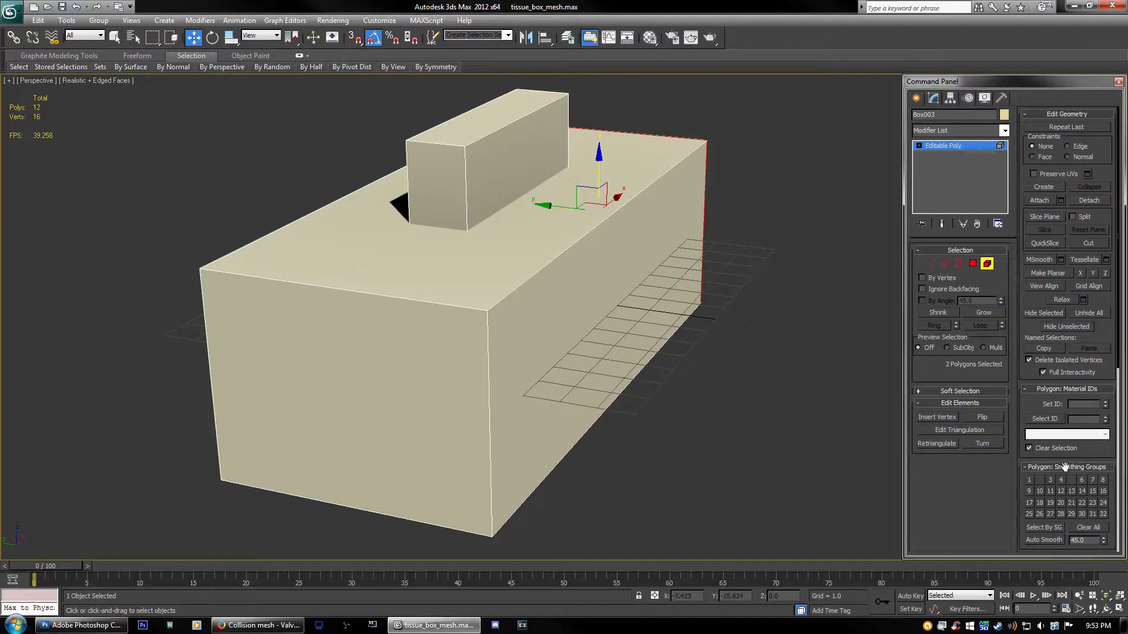
{"action": "left_click", "coordinate": [1089, 528]}
{"action": "left_click", "coordinate": [539, 260]}
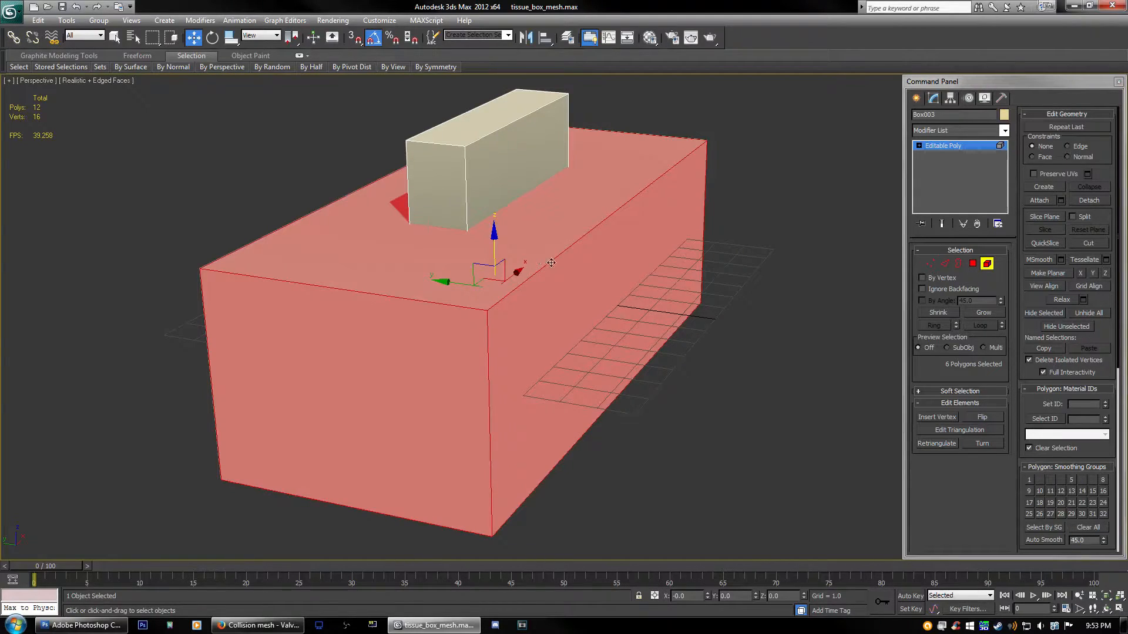
{"action": "left_click", "coordinate": [1029, 480]}
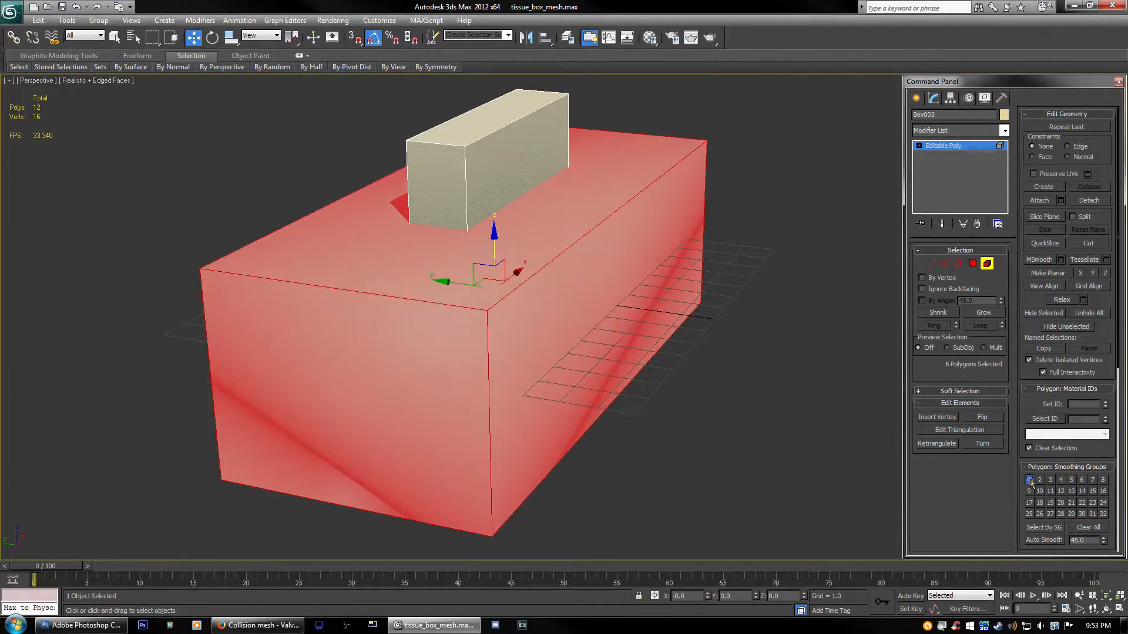
Step: Select the small box element and assign it smoothing group 2 only
{"action": "left_click", "coordinate": [527, 169]}
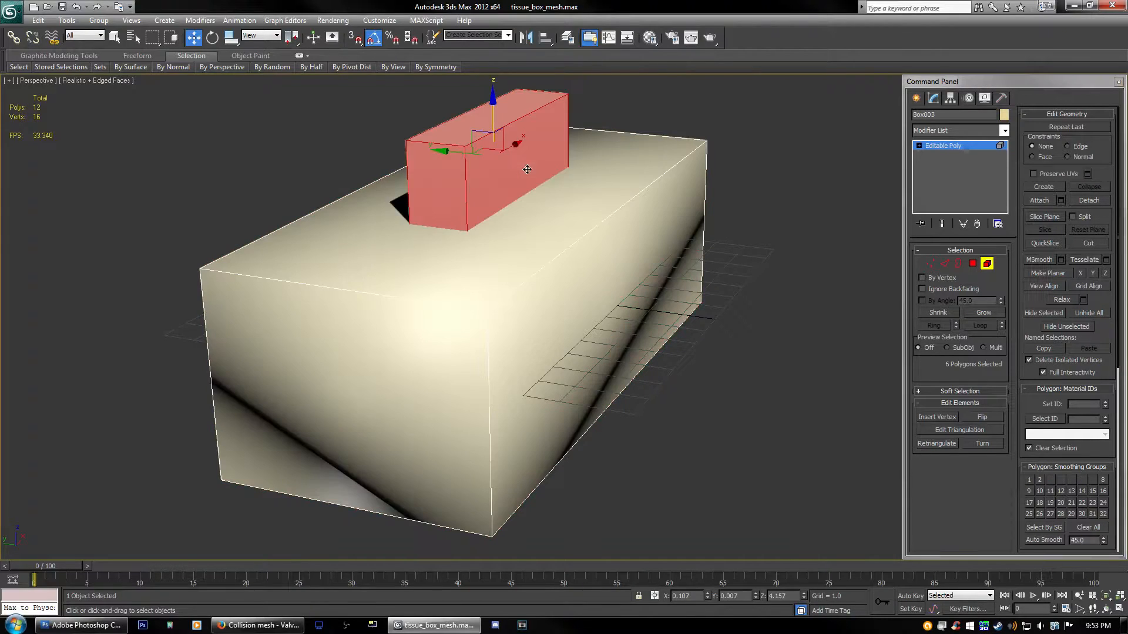
{"action": "left_click", "coordinate": [1040, 480]}
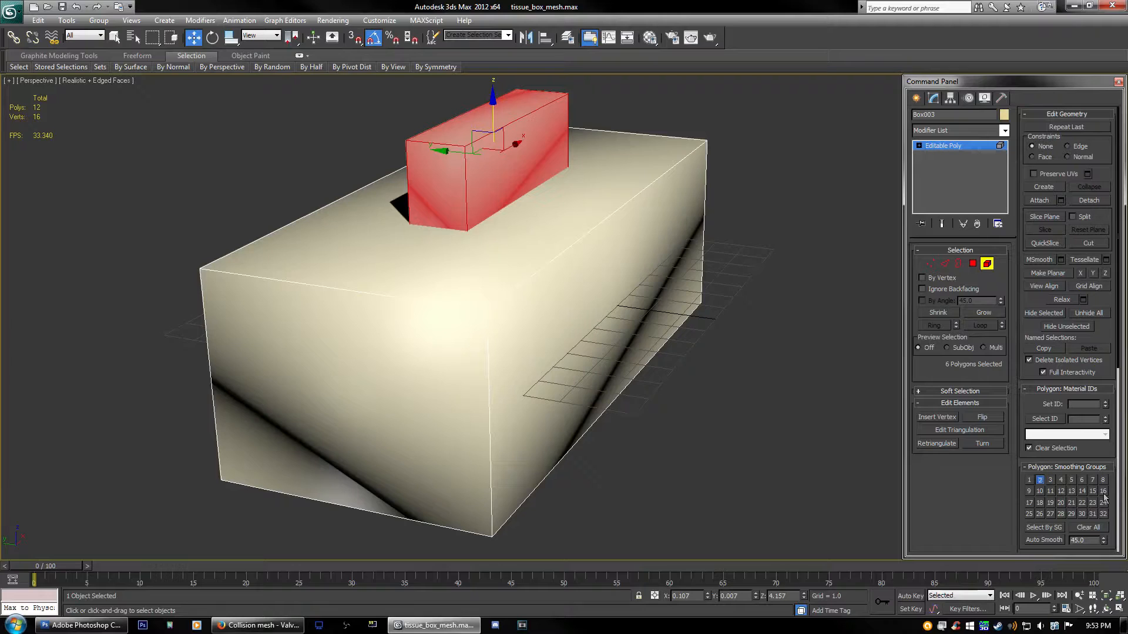
{"action": "middle_click_drag", "start_coordinate": [496, 298], "coordinate": [488, 311]}
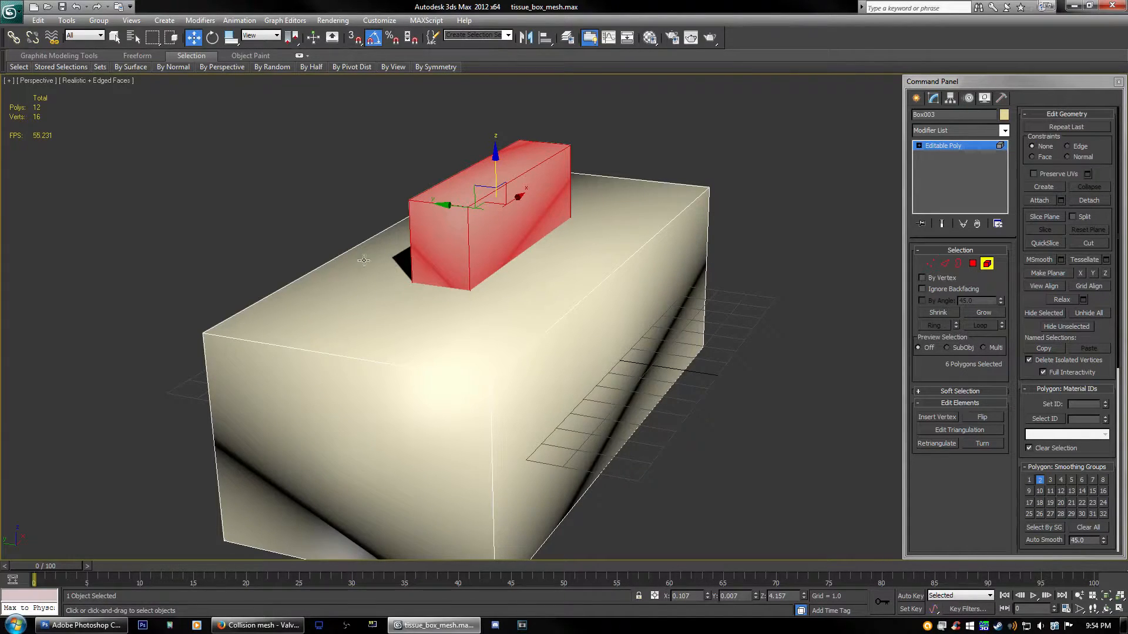
Step: Try toggling smoothing groups 1, 3 and 2 on the small box element to compare the shading
{"action": "left_click", "coordinate": [1029, 481]}
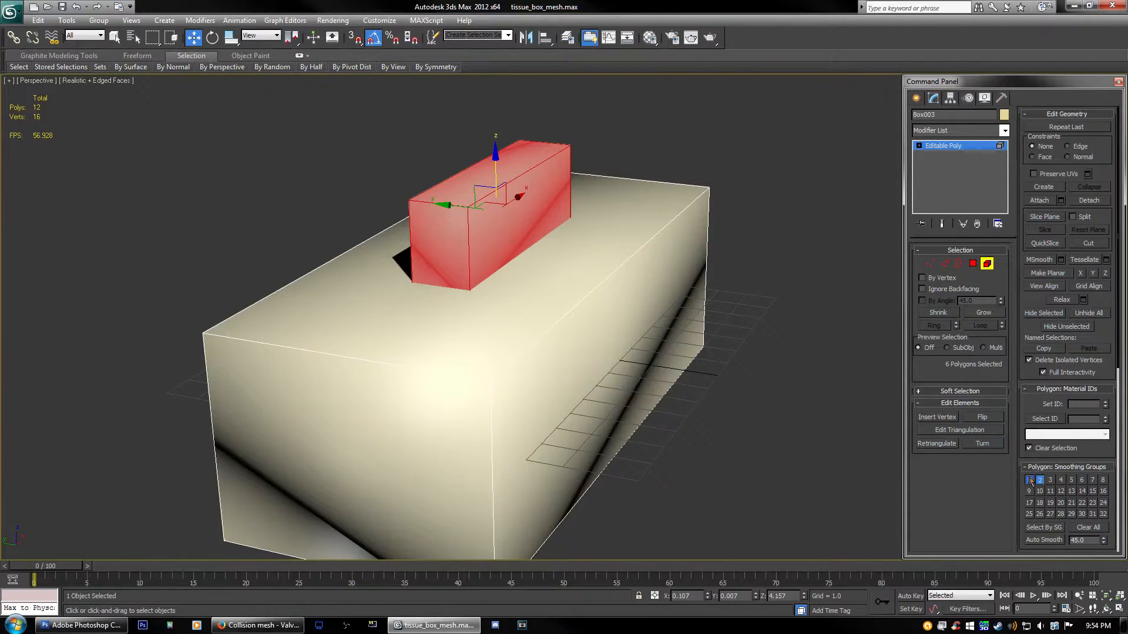
{"action": "left_click", "coordinate": [1029, 481]}
{"action": "left_click", "coordinate": [1050, 480]}
{"action": "left_click", "coordinate": [1051, 481]}
{"action": "left_click", "coordinate": [1040, 481]}
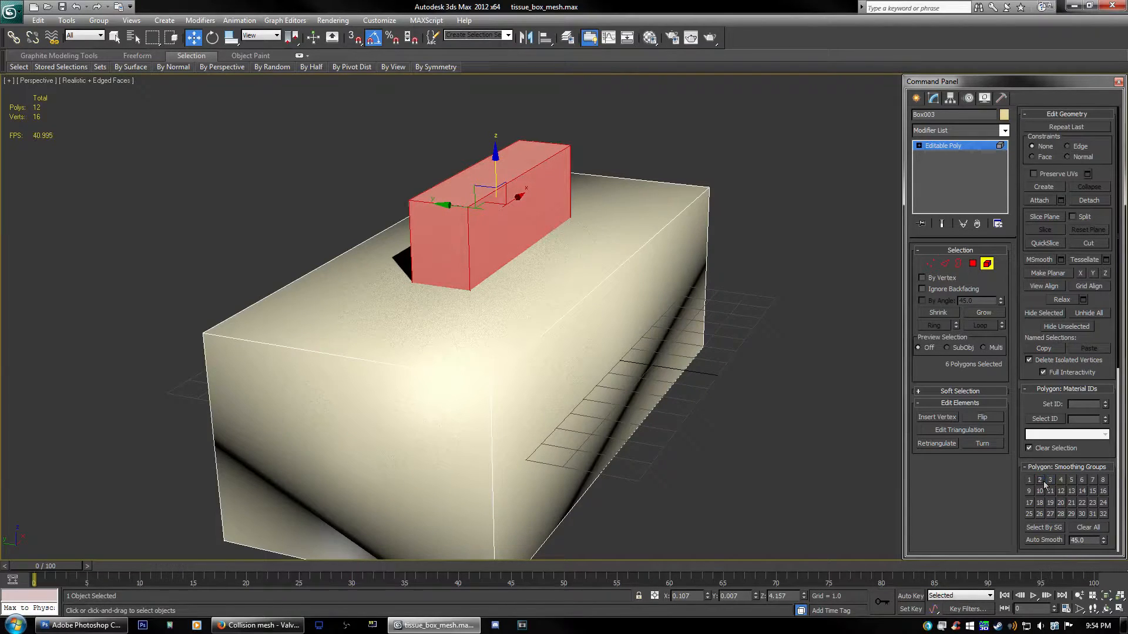
{"action": "left_click", "coordinate": [1039, 481]}
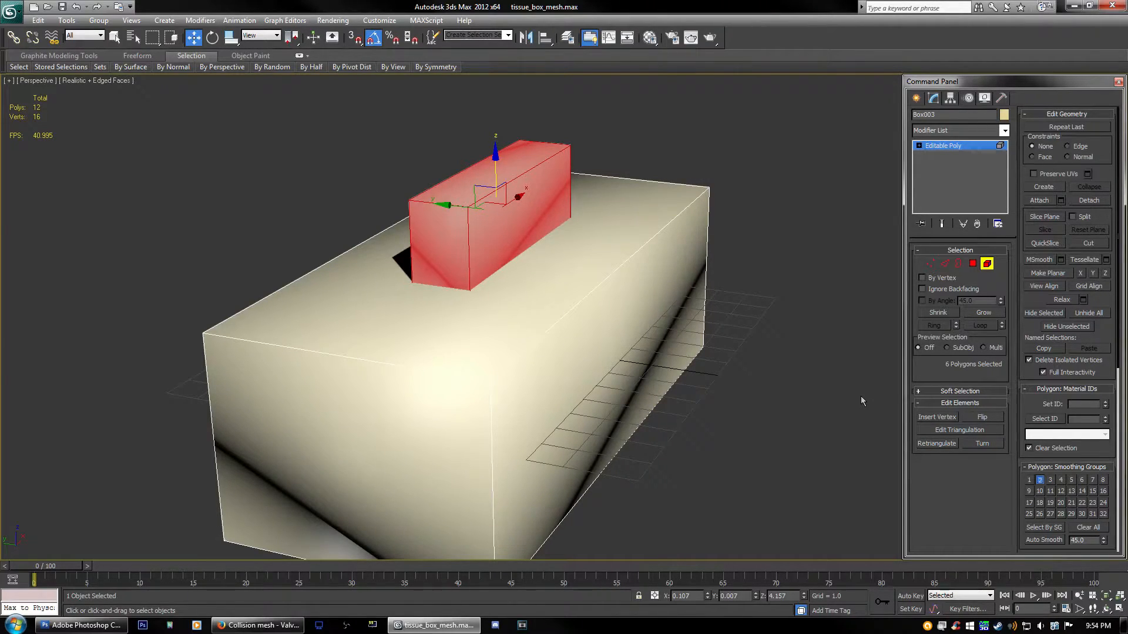
Step: Leave element editing and assign the material with the tissue_box.vtf diffuse map to the combined collision object
{"action": "mouse_move", "coordinate": [605, 290]}
{"action": "middle_mouse_down"}
{"action": "mouse_move", "coordinate": [594, 256]}
{"action": "mouse_move", "coordinate": [603, 268]}
{"action": "middle_mouse_up"}
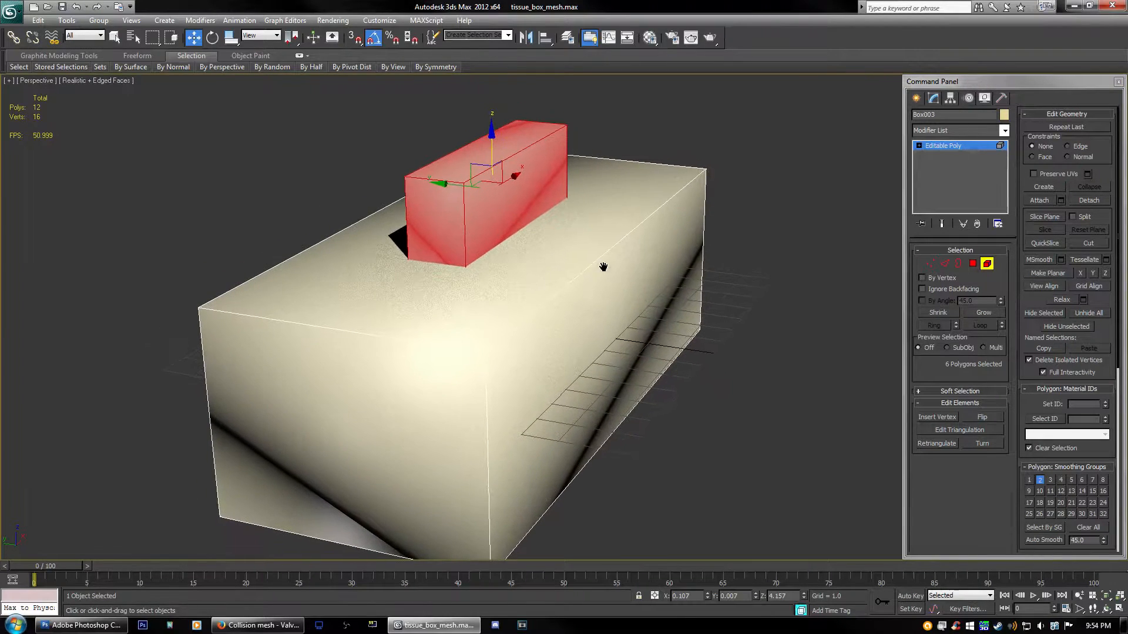
{"action": "left_click", "coordinate": [644, 267]}
{"action": "left_click", "coordinate": [479, 187]}
{"action": "left_click", "coordinate": [986, 264]}
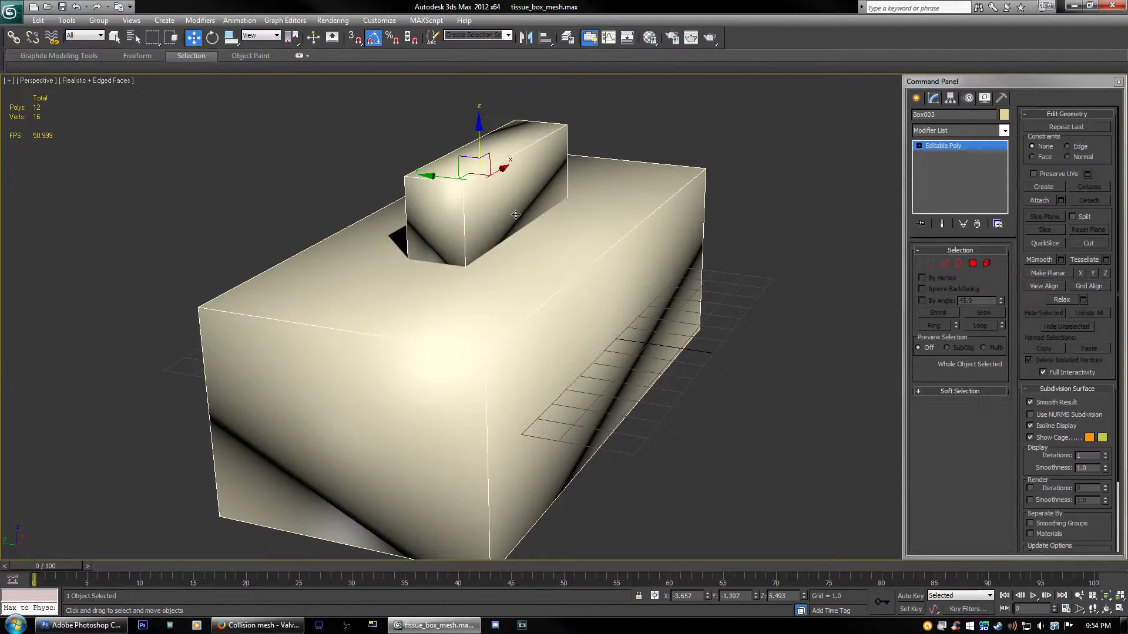
{"action": "left_click", "coordinate": [341, 22]}
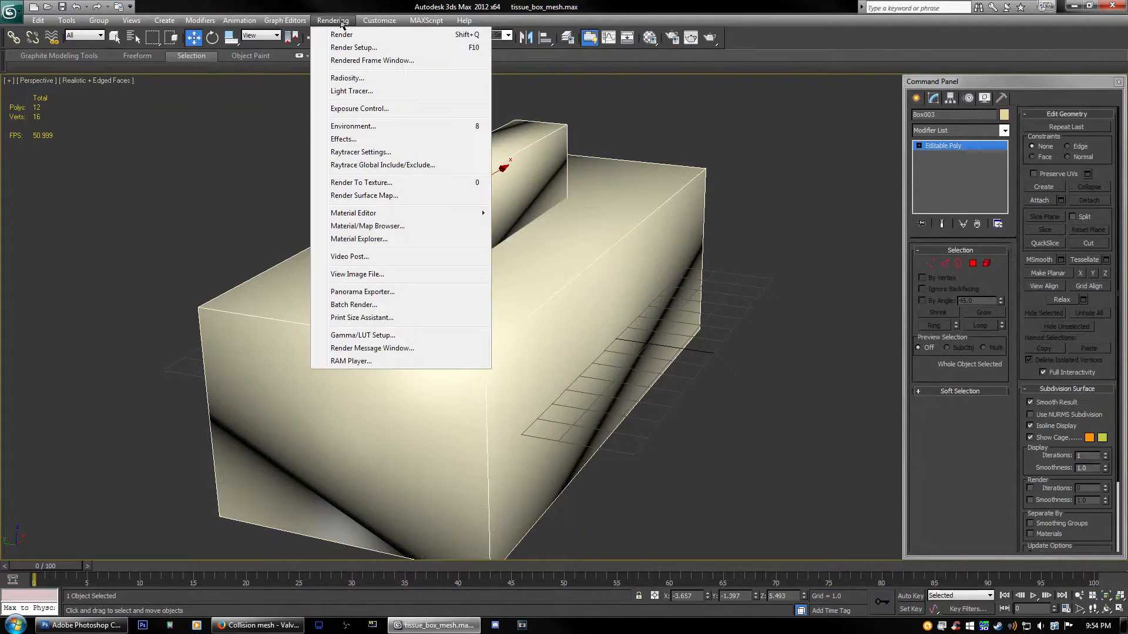
{"action": "mouse_move", "coordinate": [460, 213]}
{"action": "left_click", "coordinate": [540, 213]}
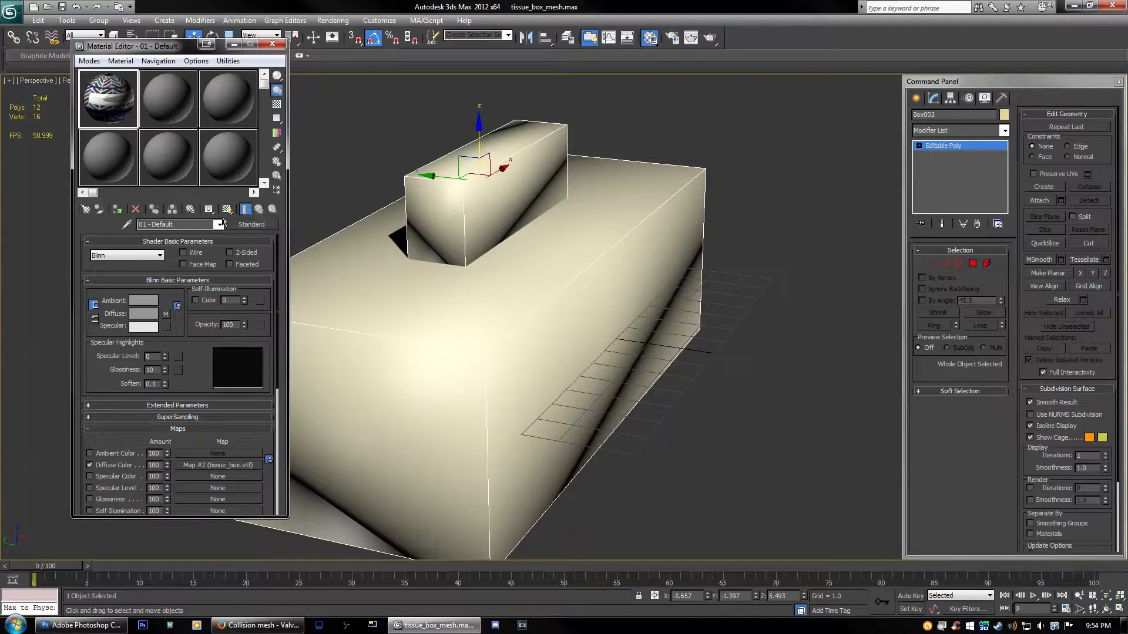
{"action": "left_click", "coordinate": [118, 210]}
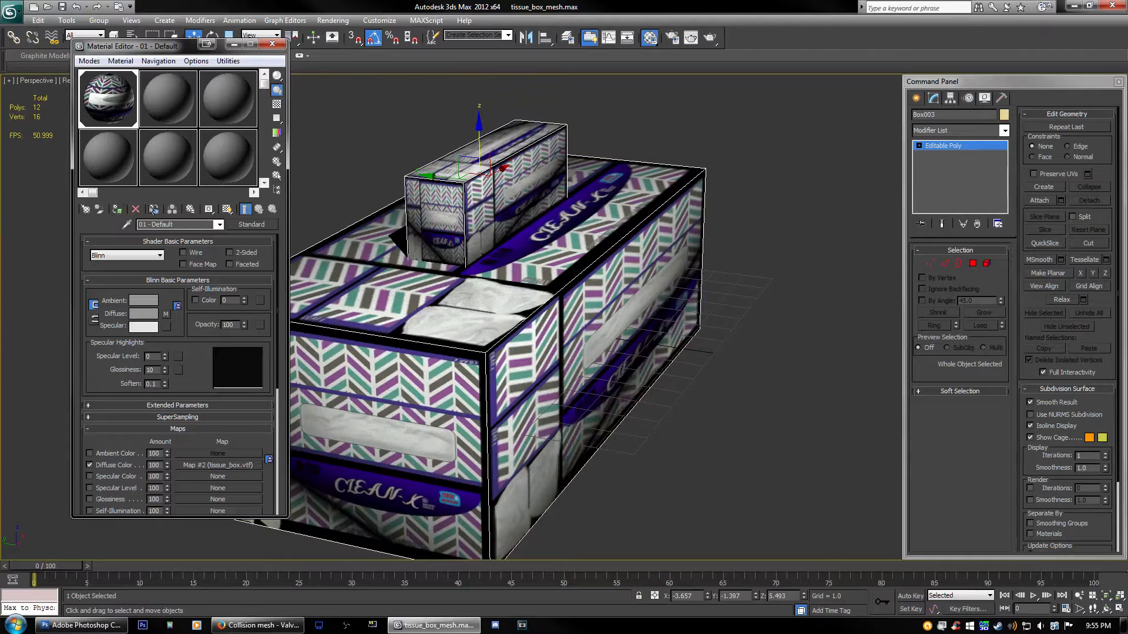
{"action": "left_click", "coordinate": [273, 46]}
Step: Open the pivot adjustment settings for the combined collision object and switch to the four-viewport layout
{"action": "middle_click_drag", "start_coordinate": [427, 147], "coordinate": [614, 232], "text": "alt"}
{"action": "scroll", "coordinate": [537, 200], "scroll_direction": "down", "scroll_amount": 5}
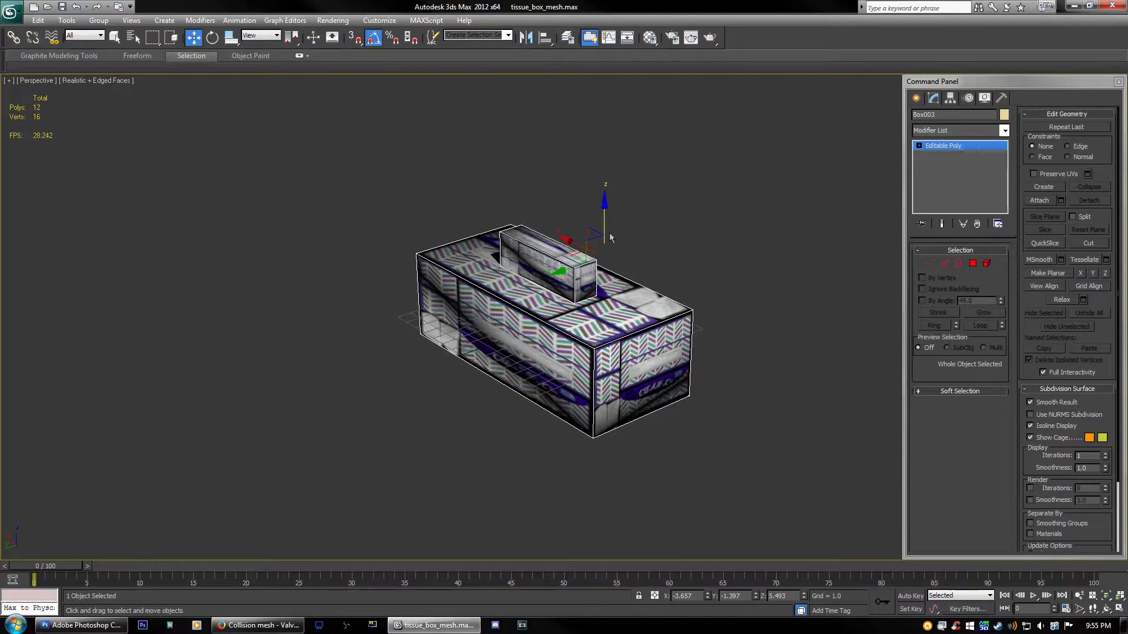
{"action": "left_click", "coordinate": [949, 97]}
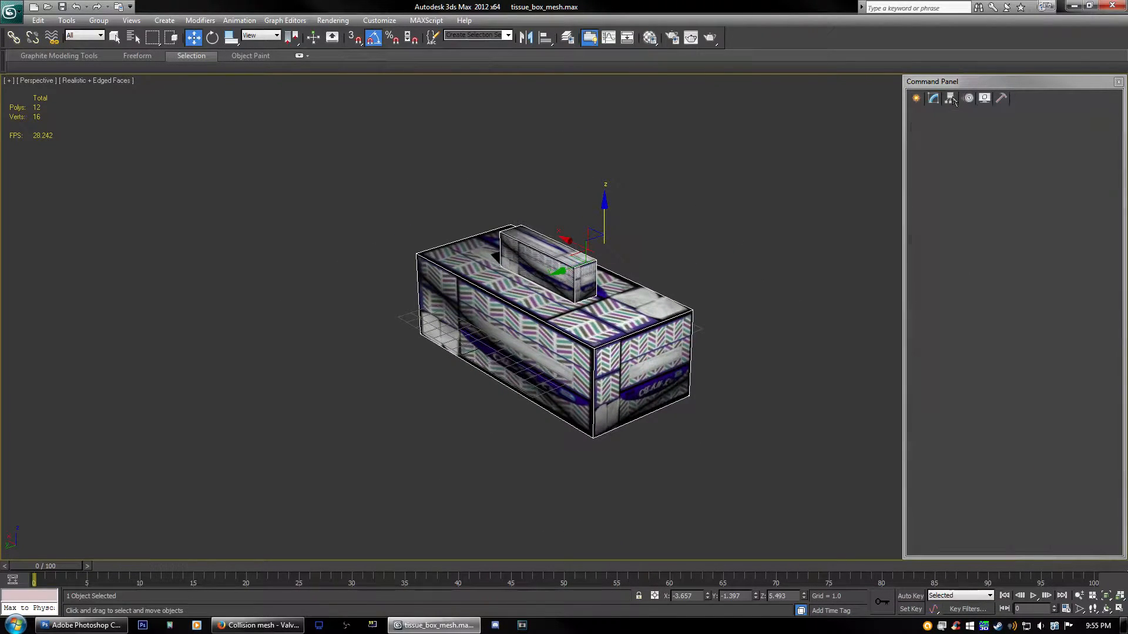
{"action": "middle_click_drag", "start_coordinate": [606, 271], "coordinate": [569, 257]}
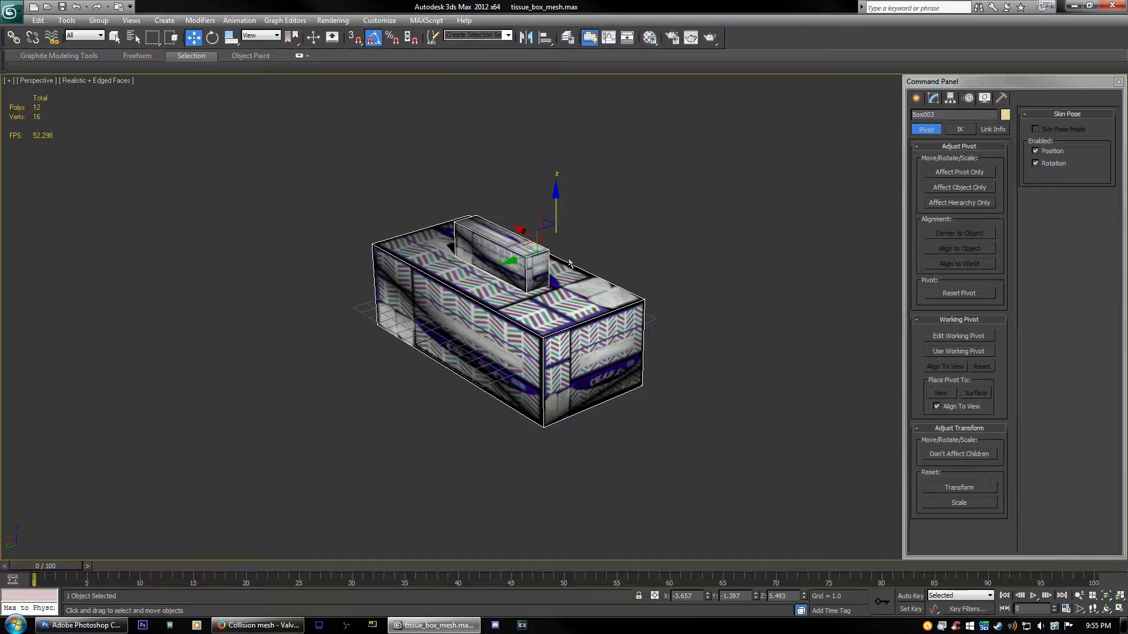
{"action": "key", "text": "alt+w"}
{"action": "left_click", "coordinate": [252, 185]}
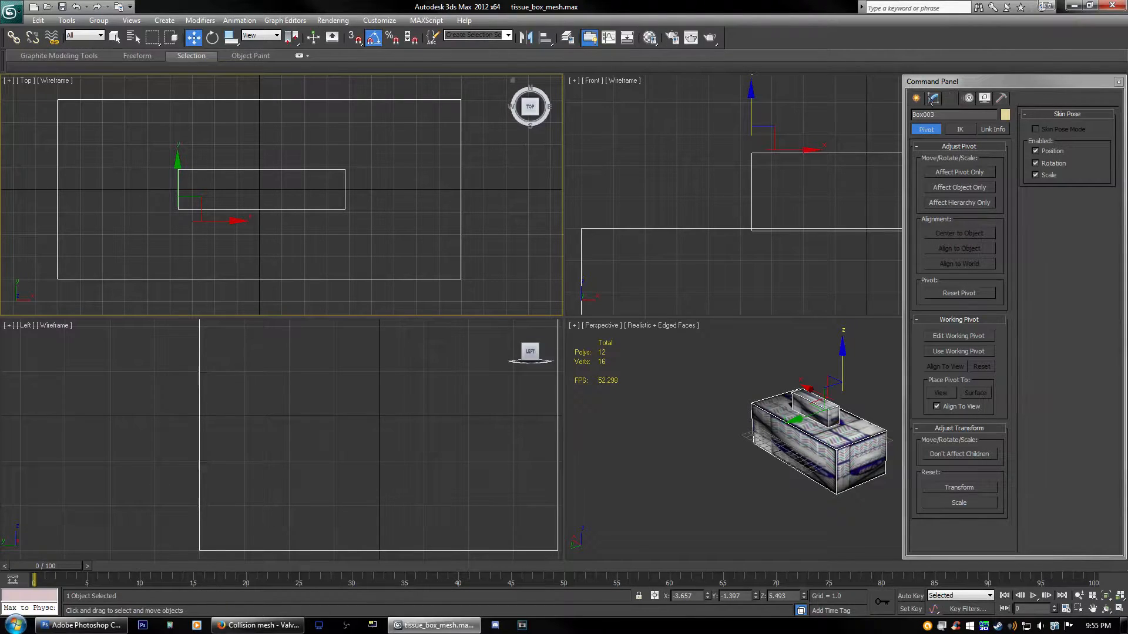
Step: Enable snapping and move only the collision object's pivot to the world origin at 0, 0, 0, ending pivot adjustment
{"action": "left_click", "coordinate": [950, 172]}
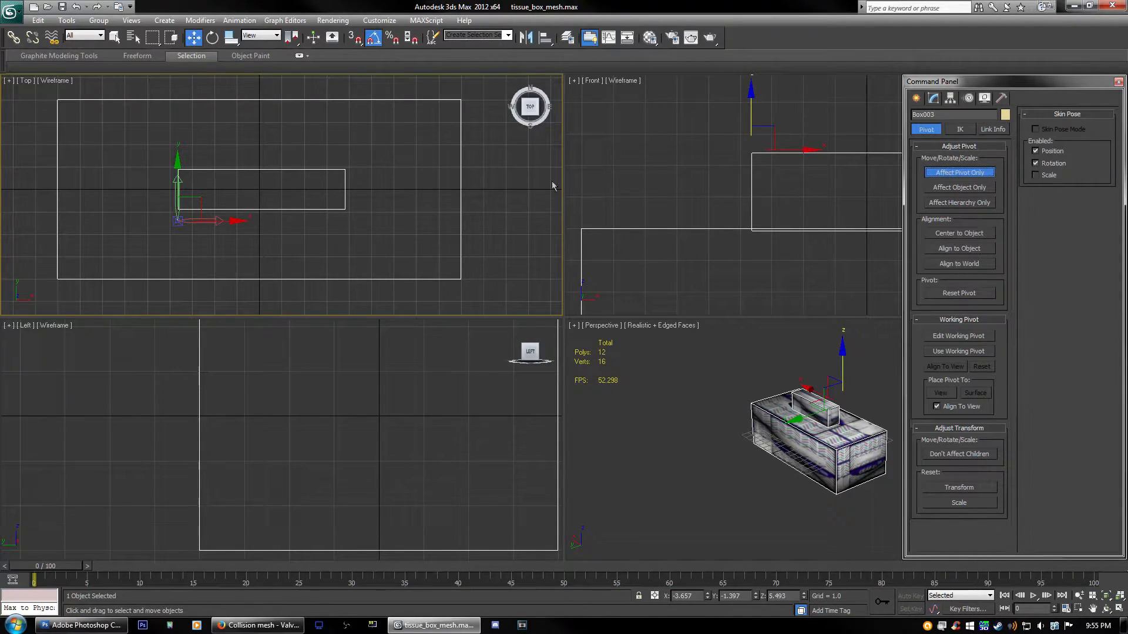
{"action": "left_click", "coordinate": [355, 39]}
{"action": "scroll", "coordinate": [247, 194], "scroll_direction": "up", "scroll_amount": 2}
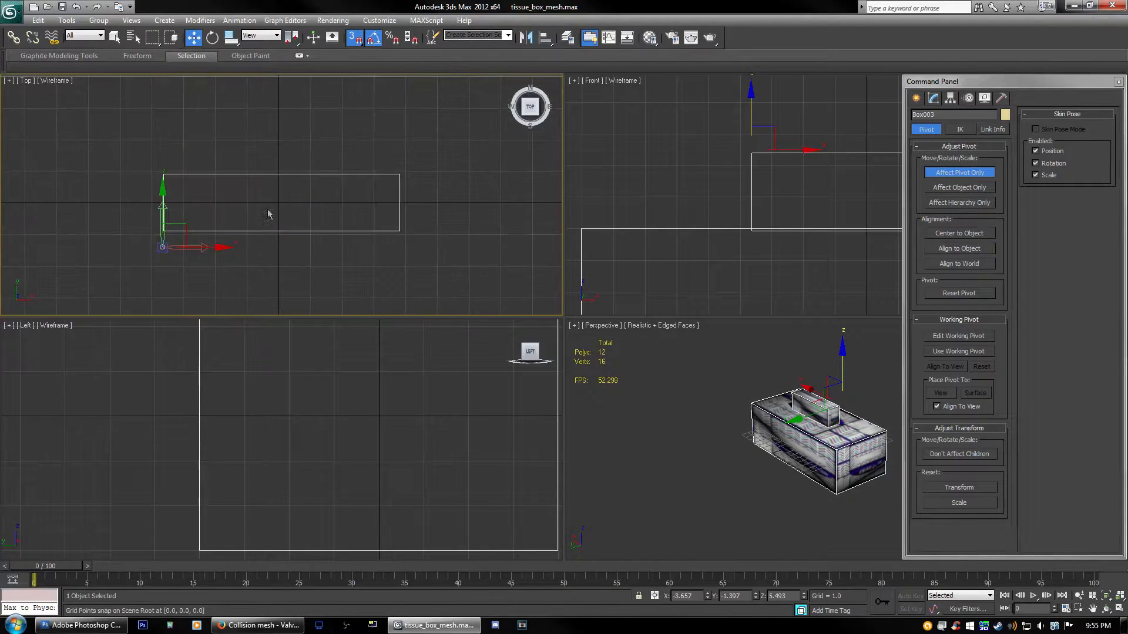
{"action": "left_click_drag", "start_coordinate": [164, 244], "coordinate": [280, 217]}
{"action": "middle_click_drag", "start_coordinate": [337, 392], "coordinate": [309, 398]}
{"action": "middle_click_drag", "start_coordinate": [789, 218], "coordinate": [618, 133]}
{"action": "scroll", "coordinate": [667, 209], "scroll_direction": "down", "scroll_amount": 2}
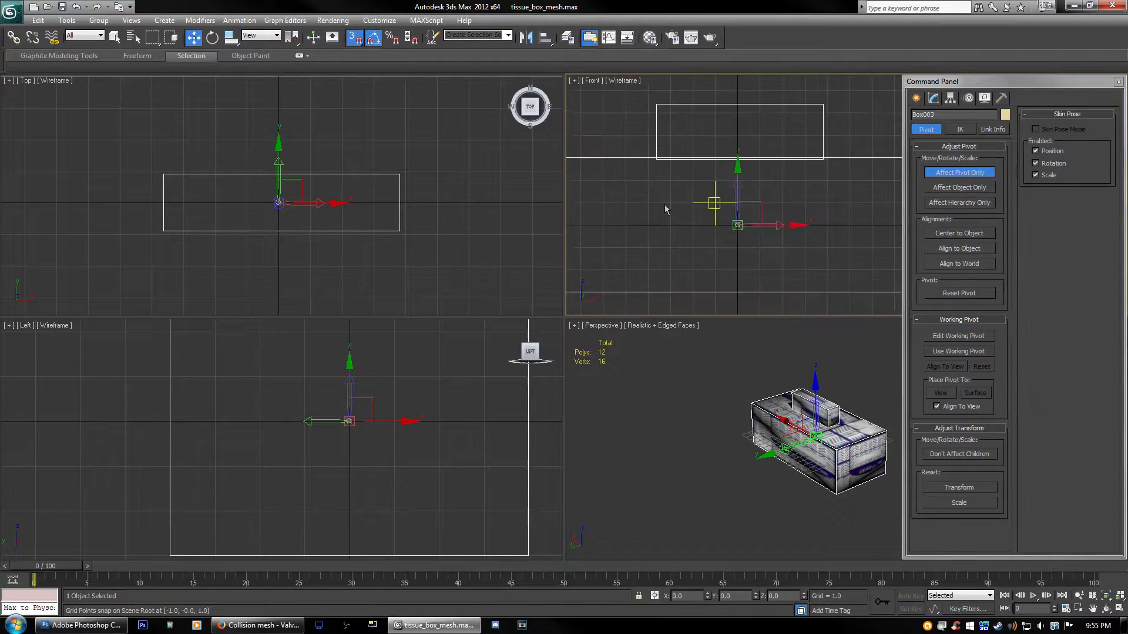
{"action": "middle_click_drag", "start_coordinate": [724, 219], "coordinate": [666, 179]}
{"action": "key", "text": "s"}
{"action": "middle_click_drag", "start_coordinate": [776, 374], "coordinate": [734, 364]}
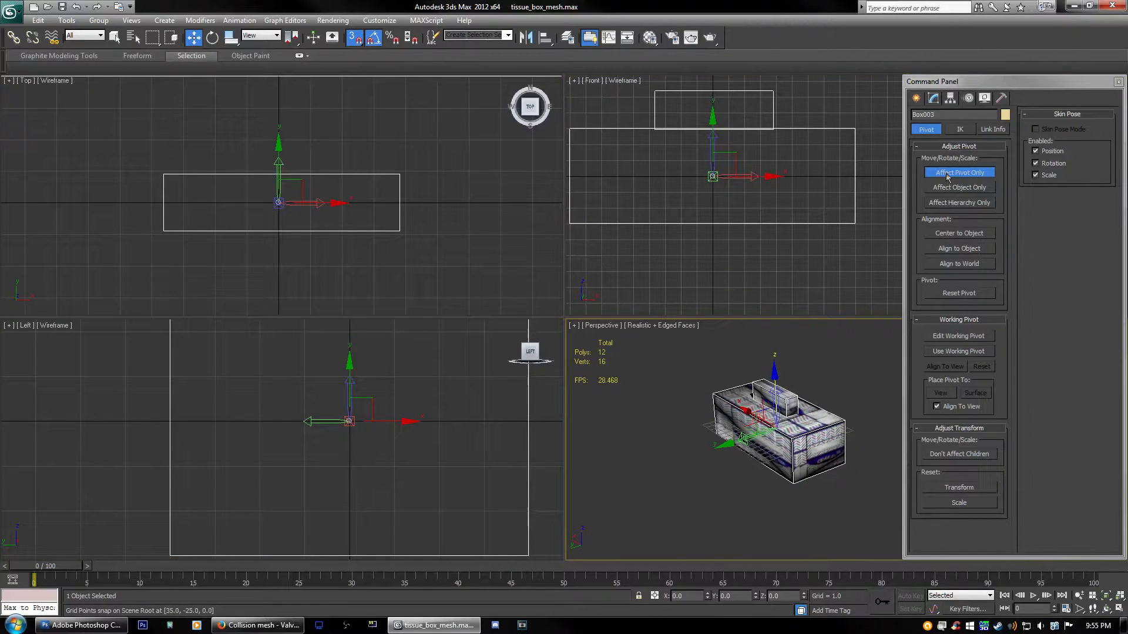
{"action": "left_click", "coordinate": [945, 172]}
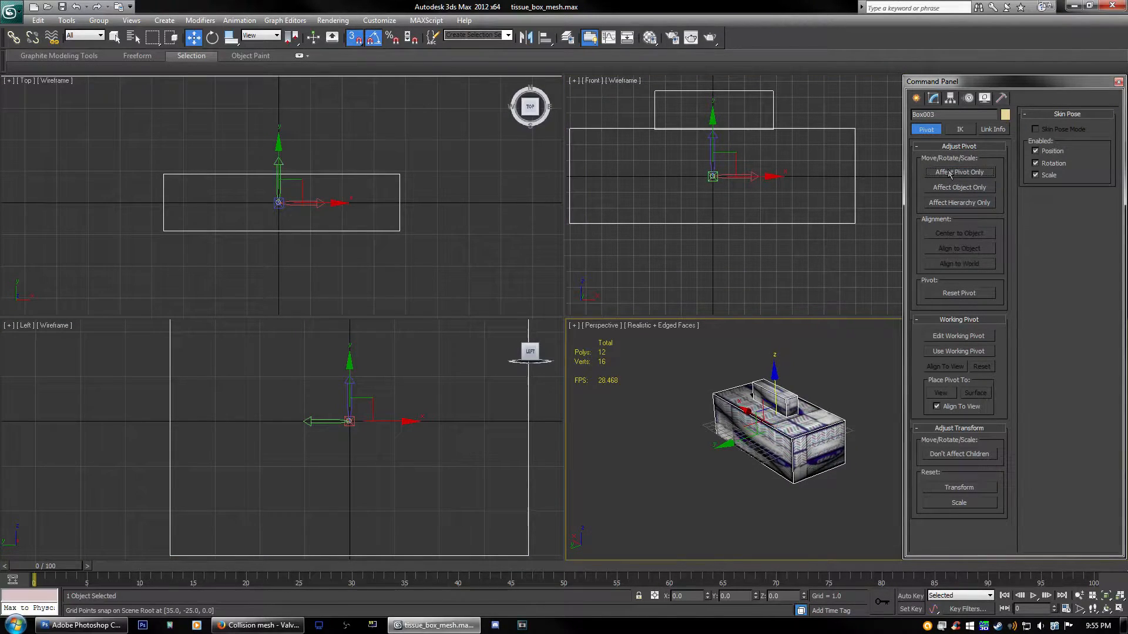
Step: Apply Reset XForm to the collision object and convert it to an Editable Poly
{"action": "left_click", "coordinate": [1001, 98]}
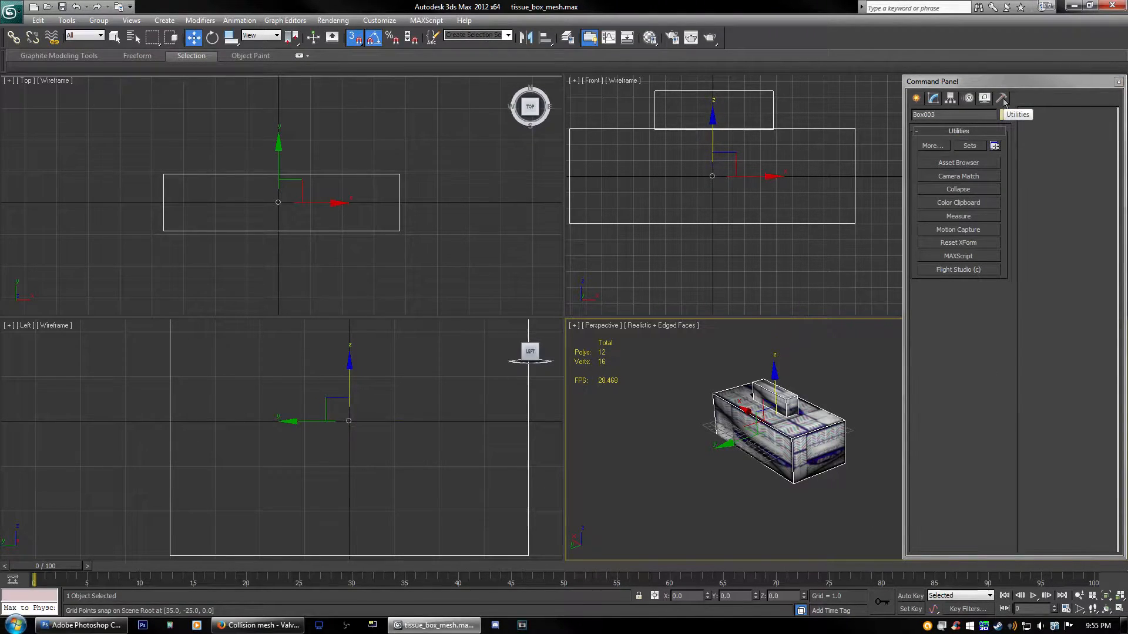
{"action": "left_click", "coordinate": [944, 245]}
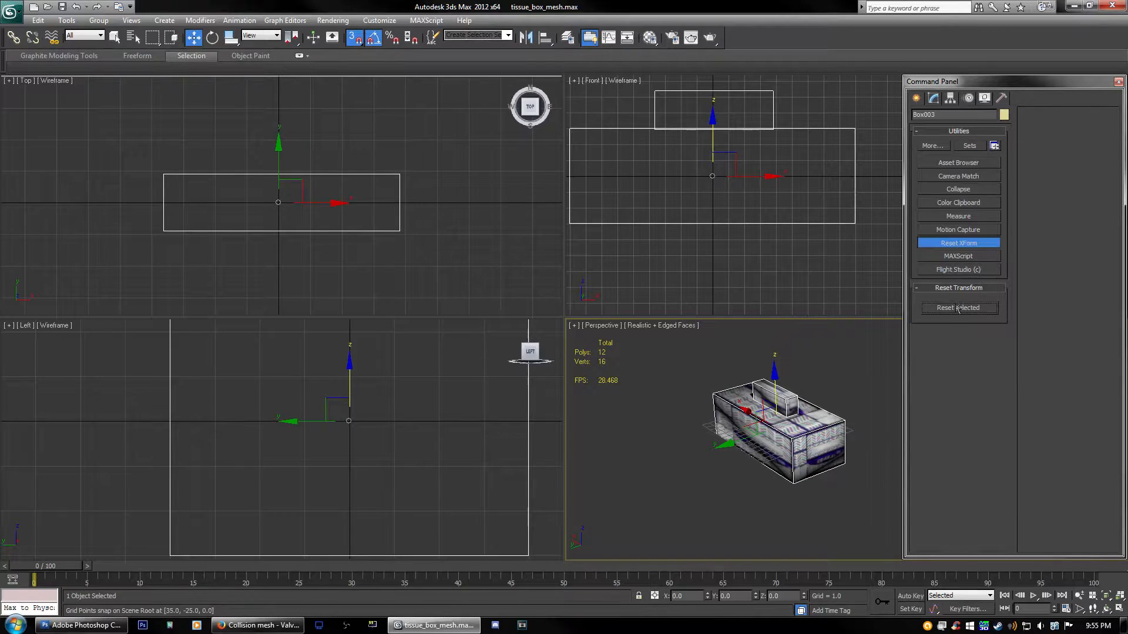
{"action": "right_click", "coordinate": [771, 428]}
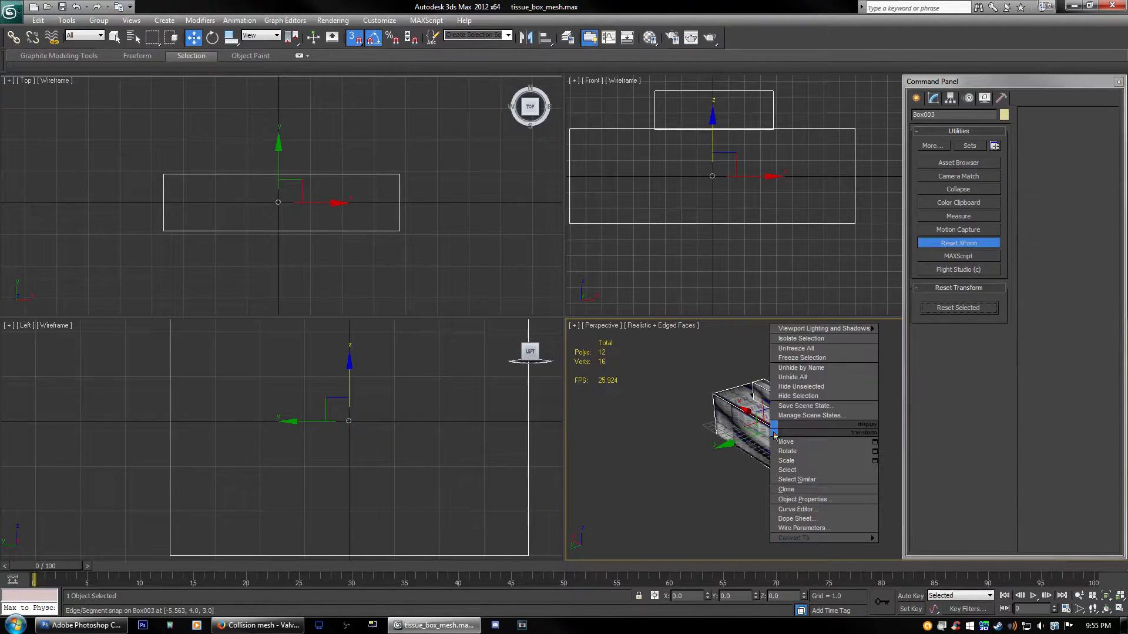
{"action": "left_click", "coordinate": [728, 448]}
{"action": "middle_click_drag", "start_coordinate": [724, 441], "coordinate": [678, 436]}
{"action": "key", "text": "alt+w"}
{"action": "middle_click_drag", "start_coordinate": [407, 311], "coordinate": [531, 351]}
{"action": "scroll", "coordinate": [531, 351], "scroll_direction": "up", "scroll_amount": 5}
{"action": "right_click", "coordinate": [452, 319]}
{"action": "mouse_move", "coordinate": [491, 430]}
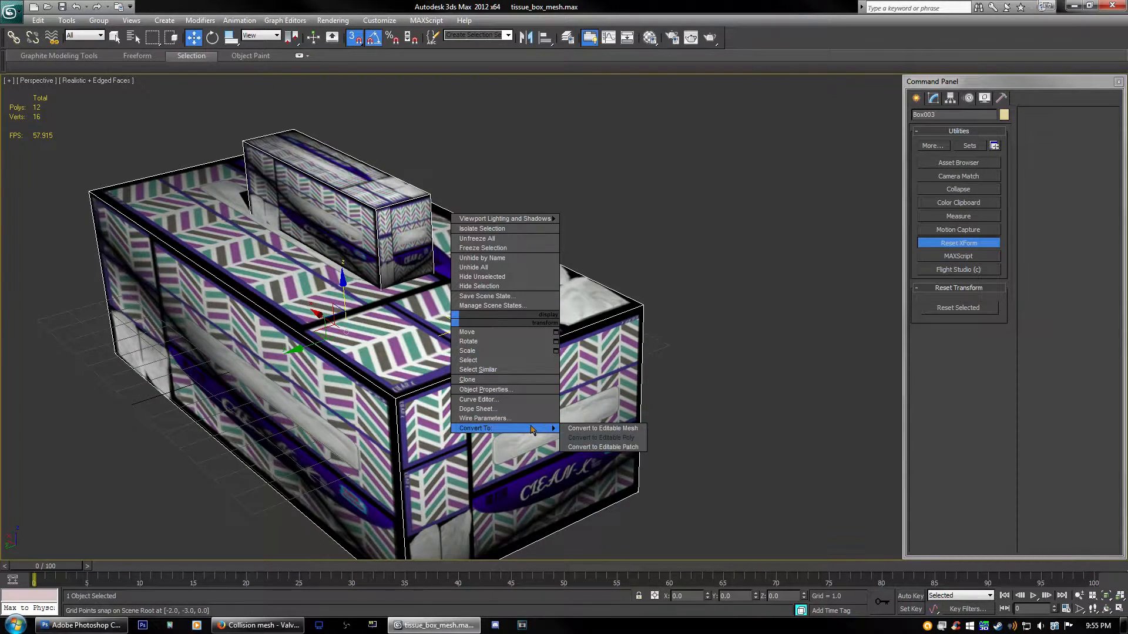
{"action": "left_click", "coordinate": [575, 437]}
Step: Freeze the collision object's transform and rotation, and turn off snapping
{"action": "right_click", "coordinate": [413, 320]}
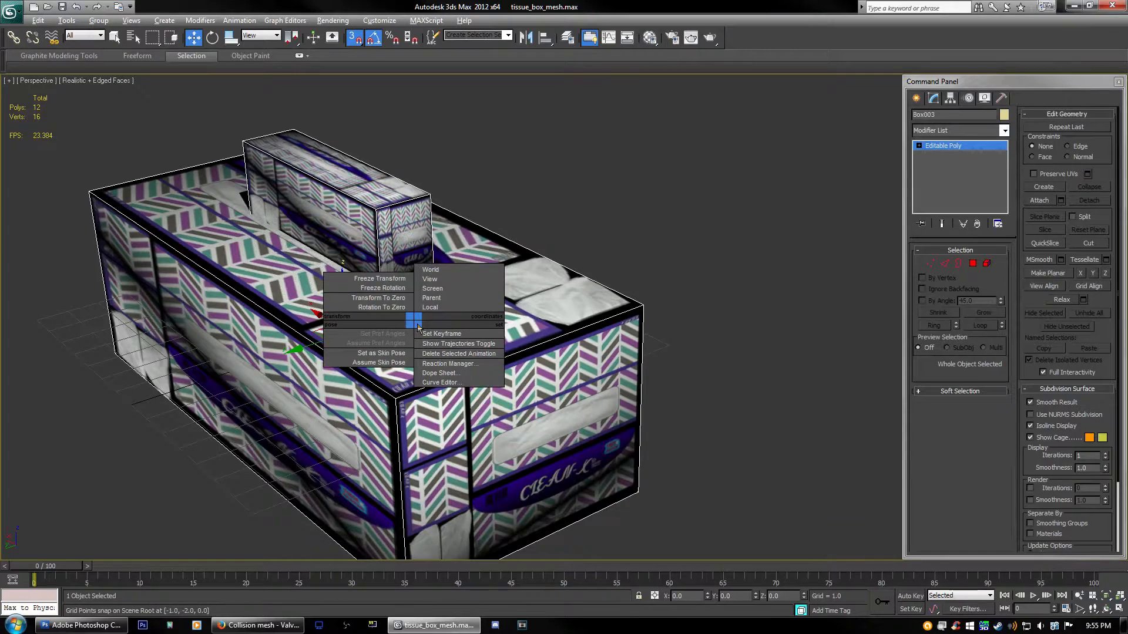
{"action": "left_click", "coordinate": [380, 278]}
{"action": "left_click", "coordinate": [611, 378]}
{"action": "right_click", "coordinate": [448, 333]}
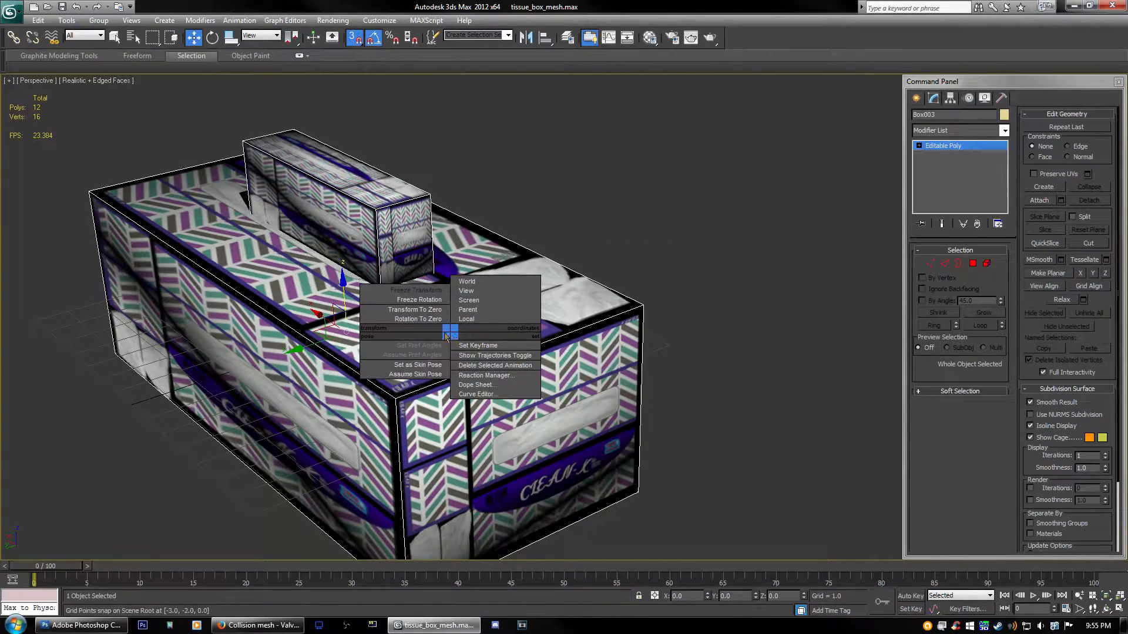
{"action": "left_click", "coordinate": [413, 300]}
{"action": "middle_click_drag", "start_coordinate": [422, 276], "coordinate": [579, 253]}
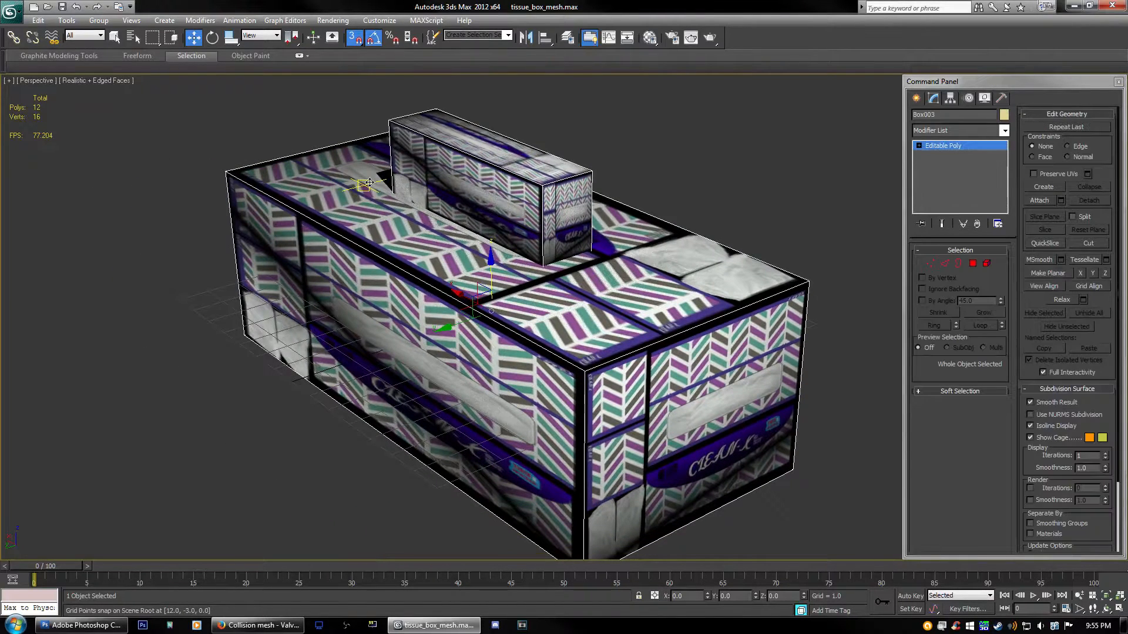
{"action": "left_click", "coordinate": [357, 38]}
Step: Start exporting the scene to the Desktop with Source SMD (*.SMD) as the file type
{"action": "left_click", "coordinate": [17, 17]}
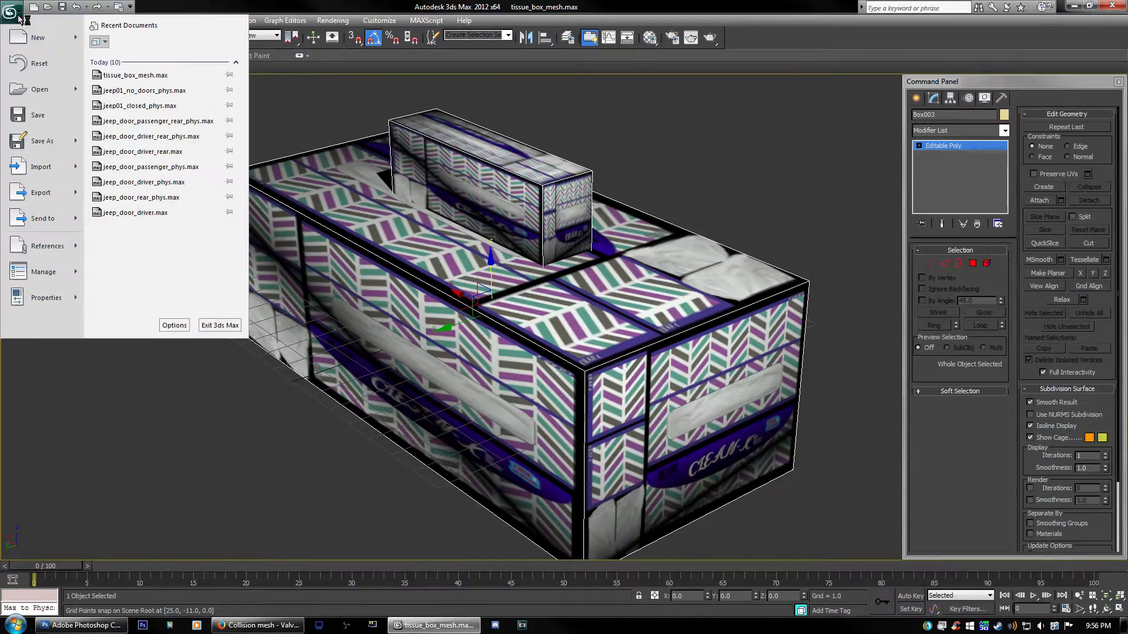
{"action": "left_click", "coordinate": [18, 17]}
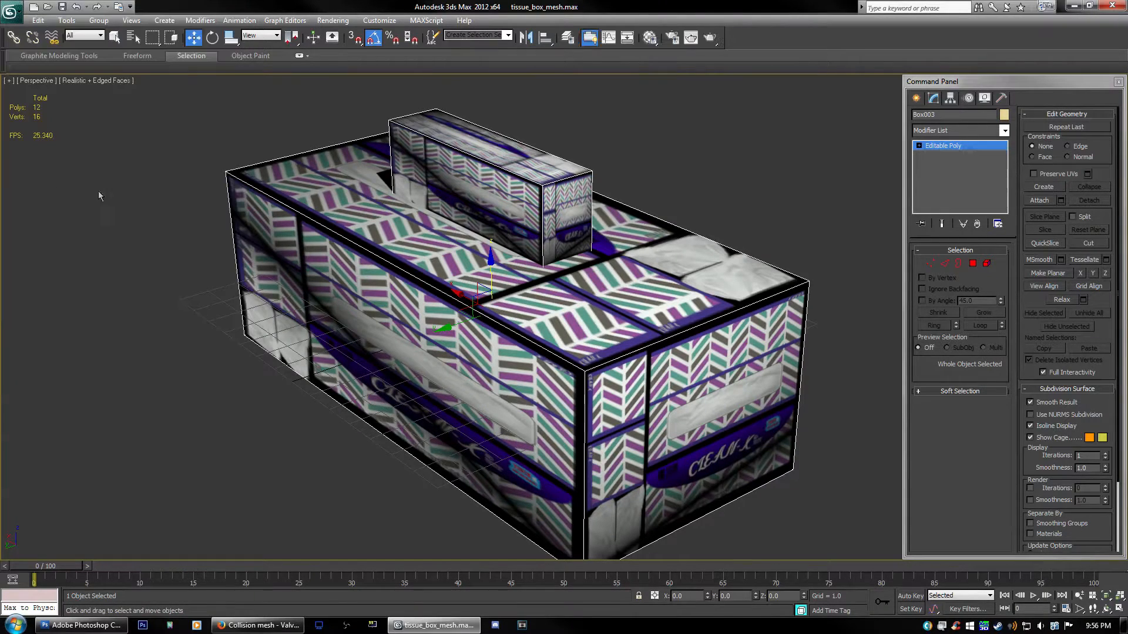
{"action": "left_click", "coordinate": [18, 21]}
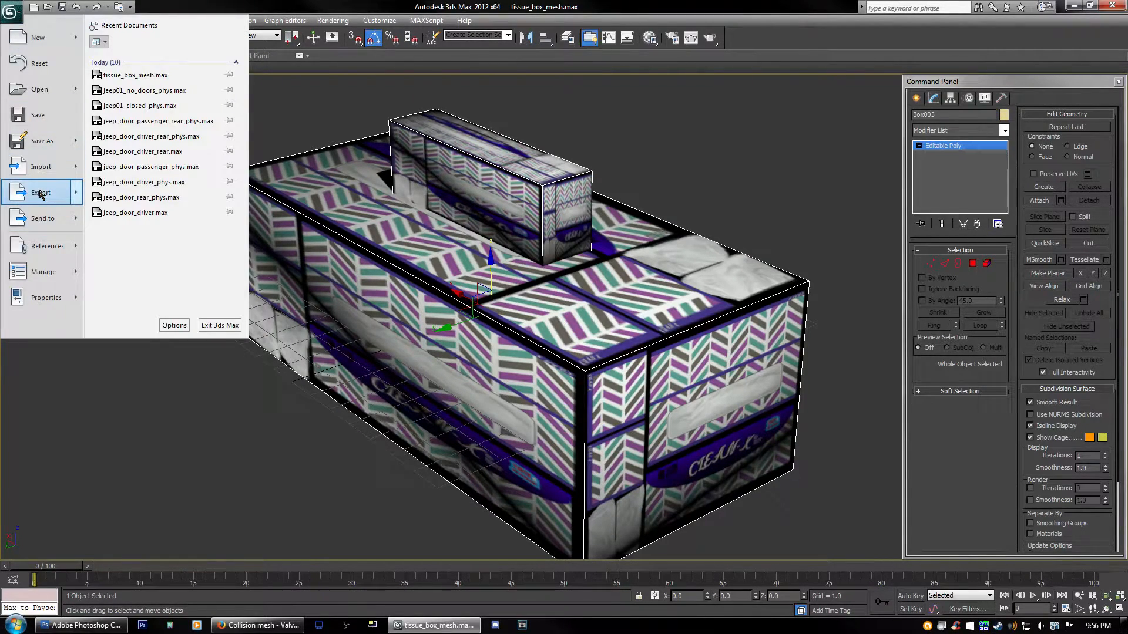
{"action": "mouse_move", "coordinate": [41, 194]}
{"action": "left_click", "coordinate": [125, 56]}
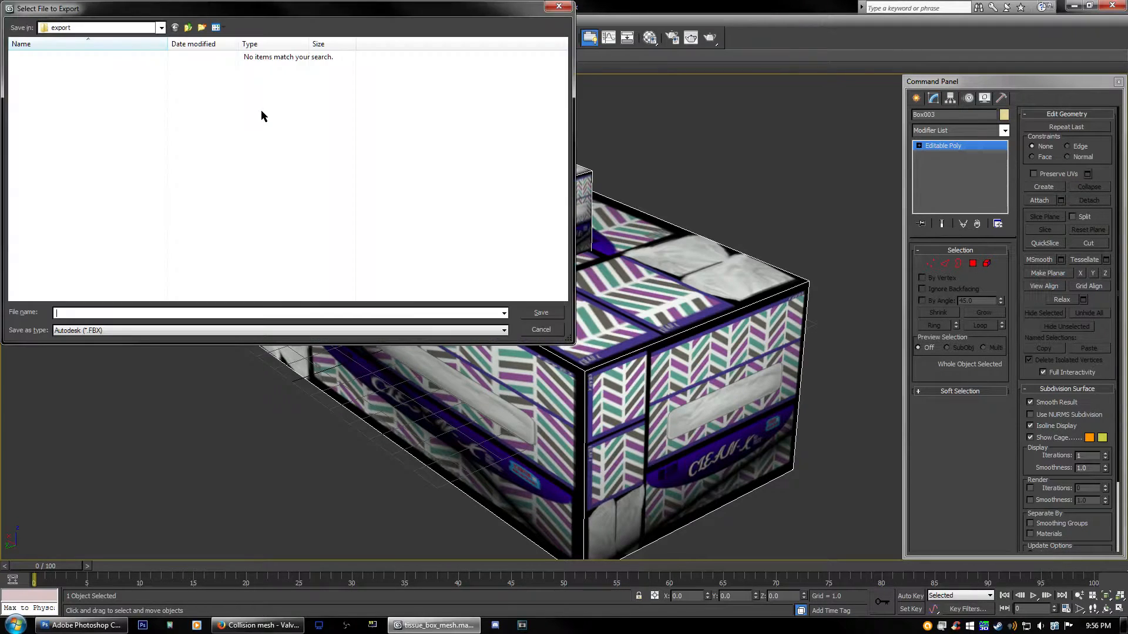
{"action": "left_click", "coordinate": [160, 27]}
{"action": "left_click", "coordinate": [65, 39]}
{"action": "left_click", "coordinate": [194, 330]}
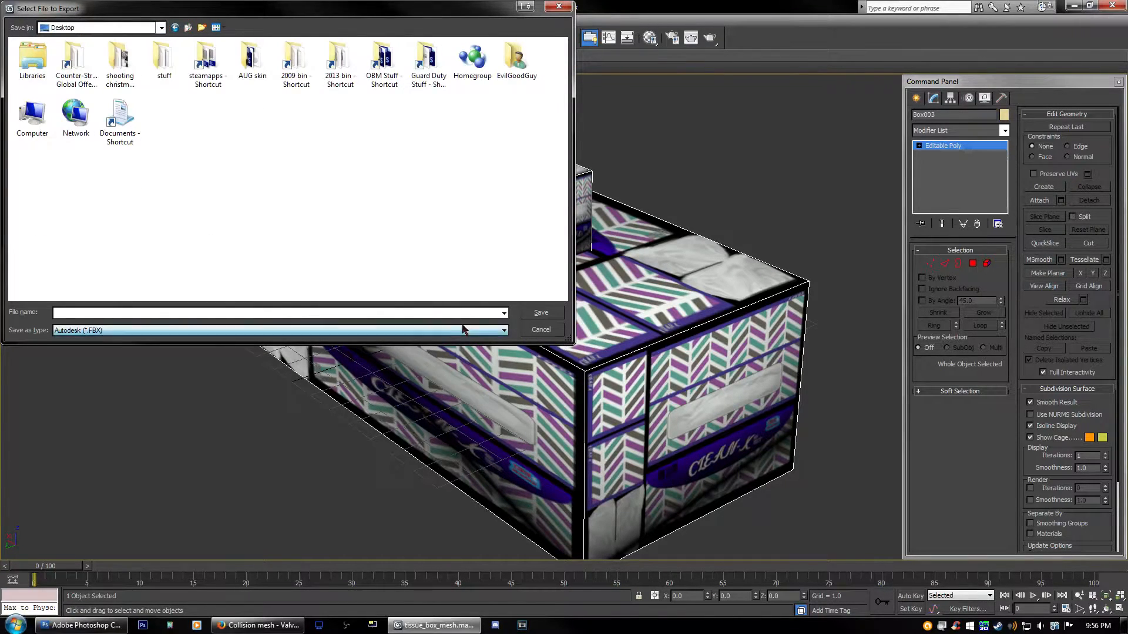
{"action": "left_click", "coordinate": [118, 486]}
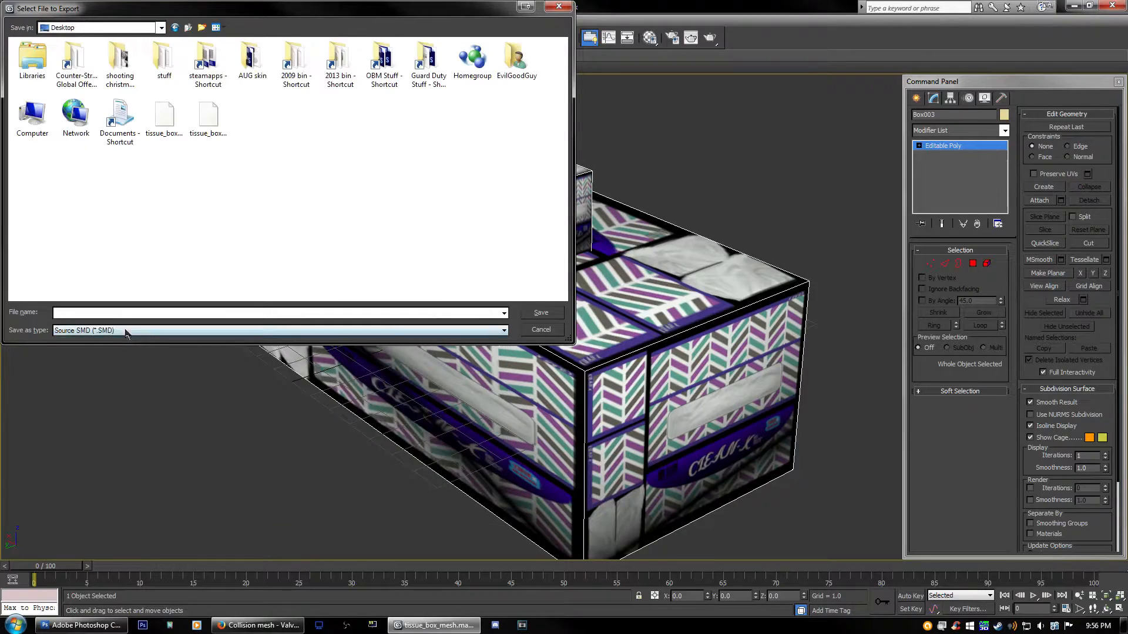
Step: Export the collision model over the existing tissue_box_phys.SMD file as a reference SMD
{"action": "left_click", "coordinate": [202, 112]}
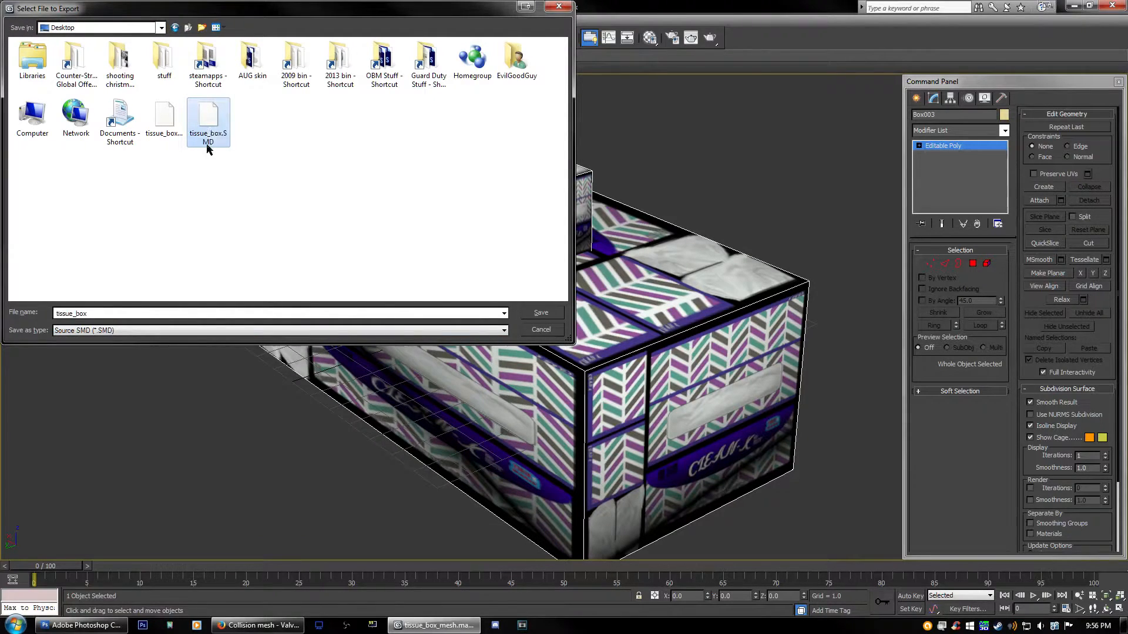
{"action": "left_click", "coordinate": [175, 116]}
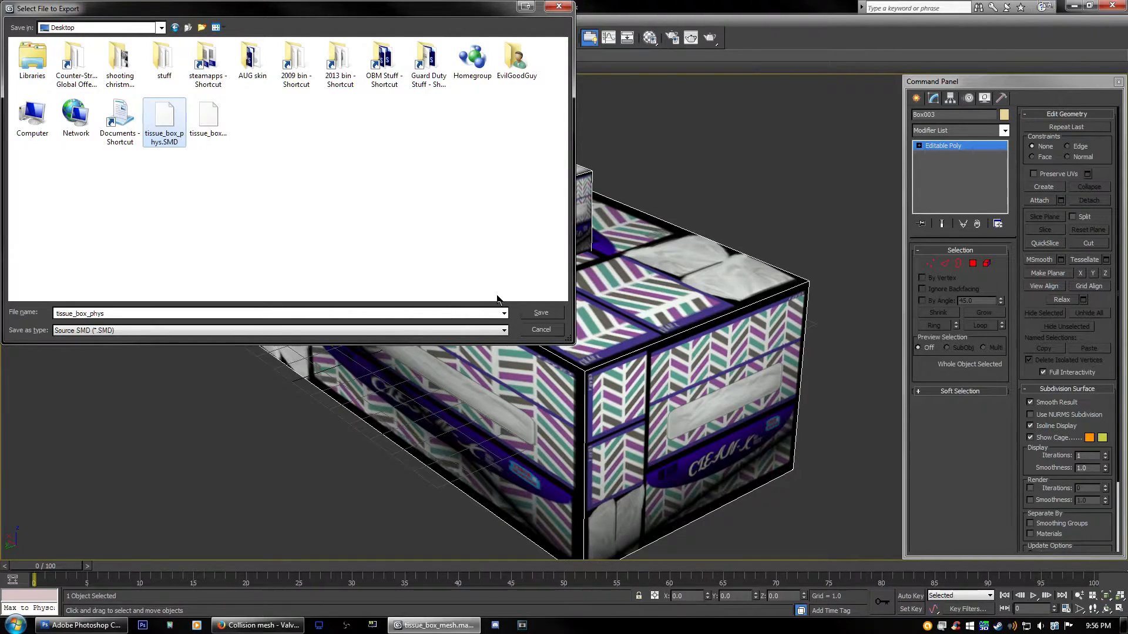
{"action": "left_click", "coordinate": [539, 313]}
{"action": "left_click", "coordinate": [614, 355]}
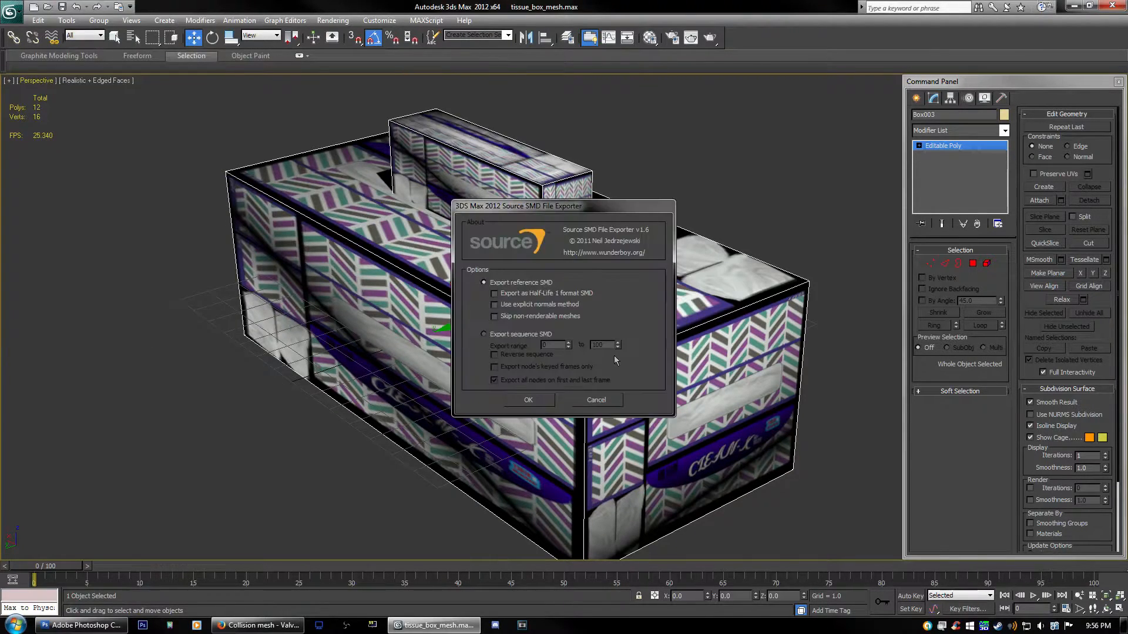
{"action": "left_click", "coordinate": [533, 397]}
{"action": "left_click", "coordinate": [563, 402]}
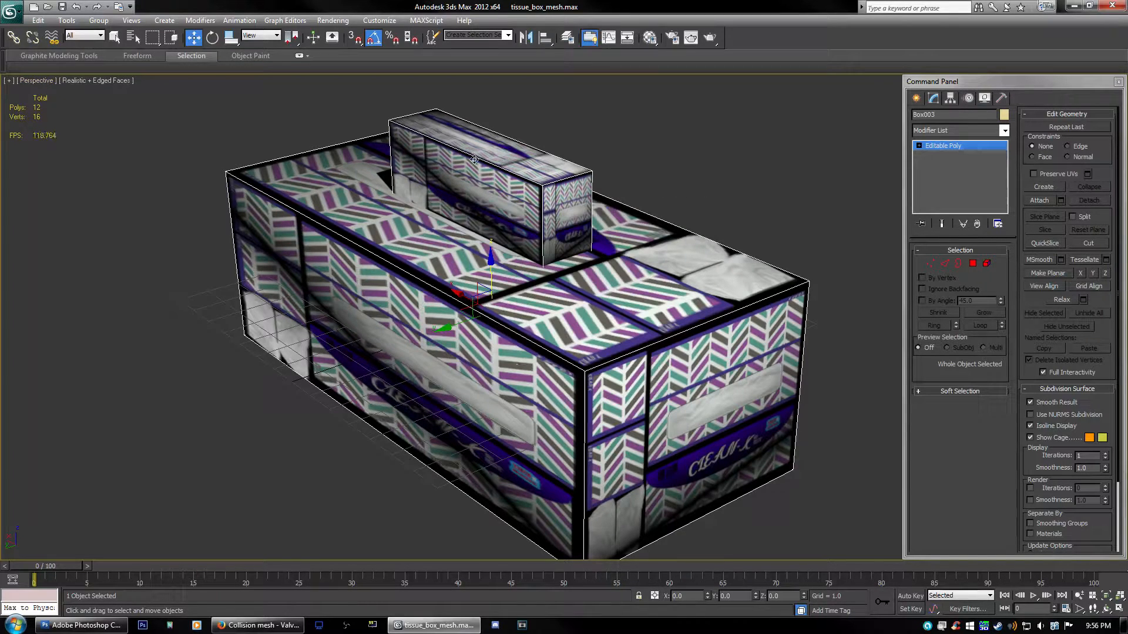
{"action": "middle_click_drag", "start_coordinate": [467, 274], "coordinate": [437, 272]}
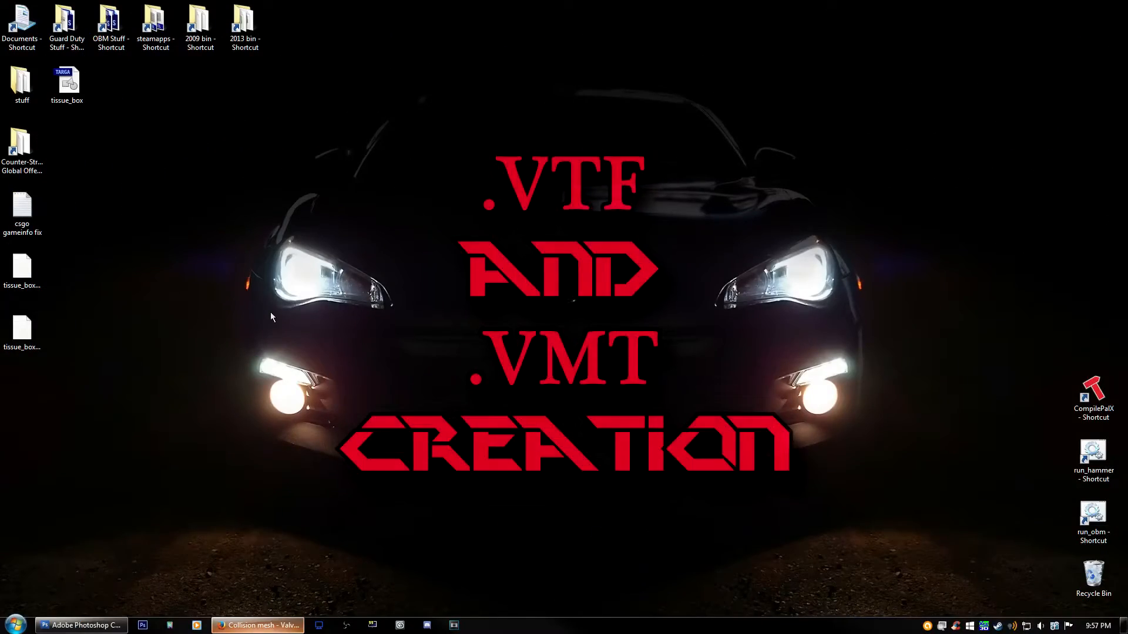
Step: On the desktop, move the two tissue_box SMD files together, away from the tissue_box Targa image
{"action": "left_click", "coordinate": [66, 85]}
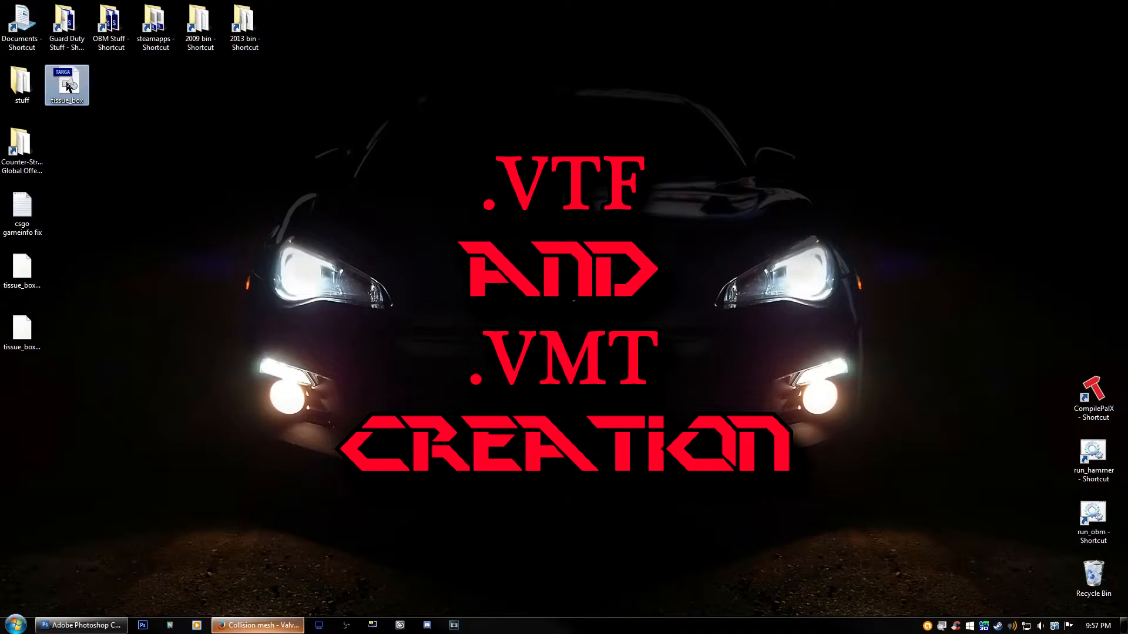
{"action": "left_click", "coordinate": [86, 310]}
{"action": "left_click_drag", "start_coordinate": [50, 398], "coordinate": [206, 86]}
{"action": "left_click", "coordinate": [68, 83]}
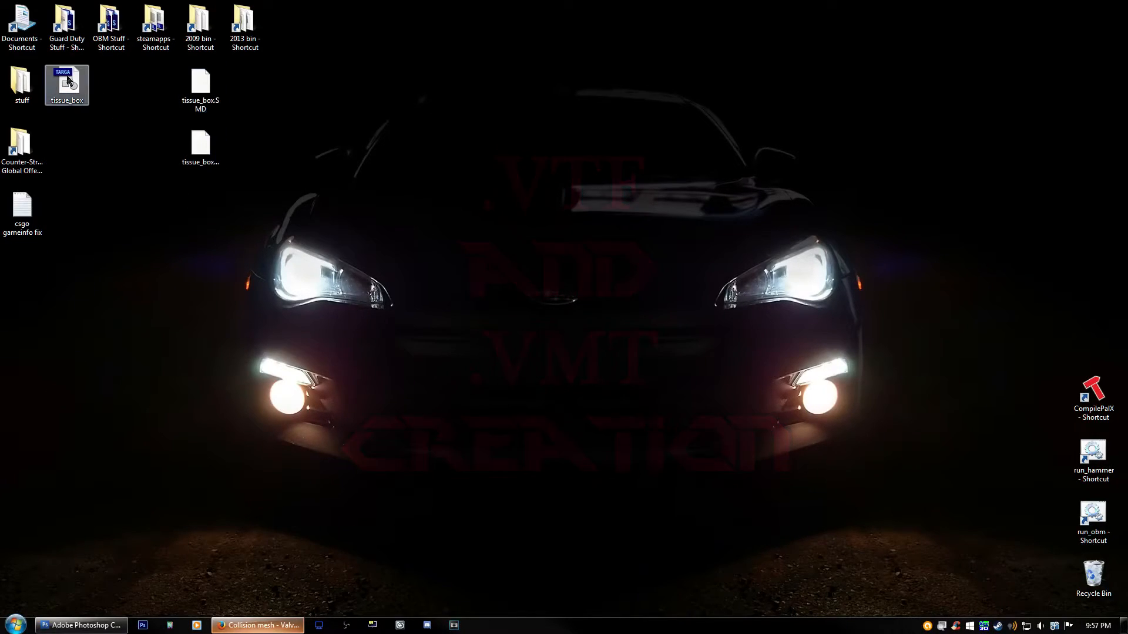
{"action": "left_click", "coordinate": [104, 552]}
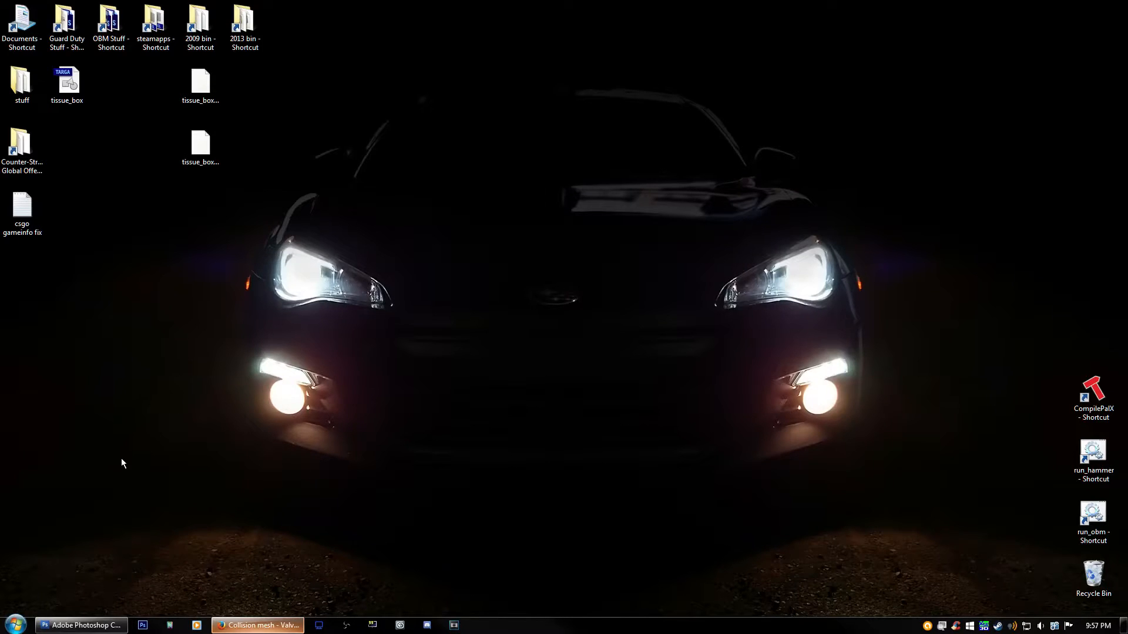
Step: Open the tissue_box Targa image from the desktop in Adobe Photoshop
{"action": "left_click", "coordinate": [83, 625]}
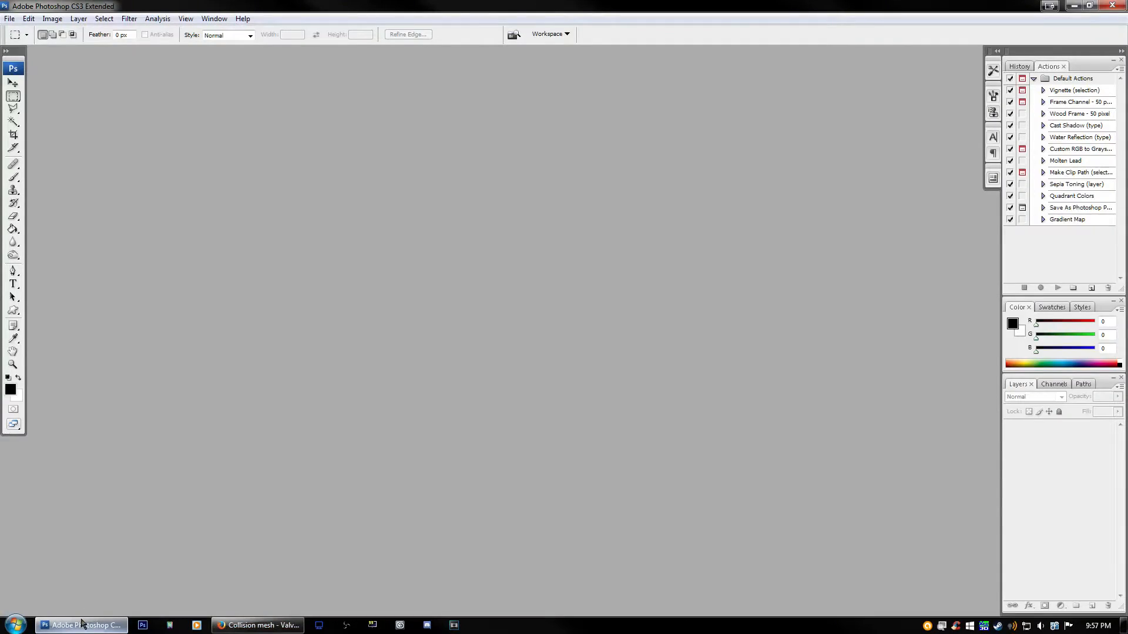
{"action": "left_click", "coordinate": [82, 625]}
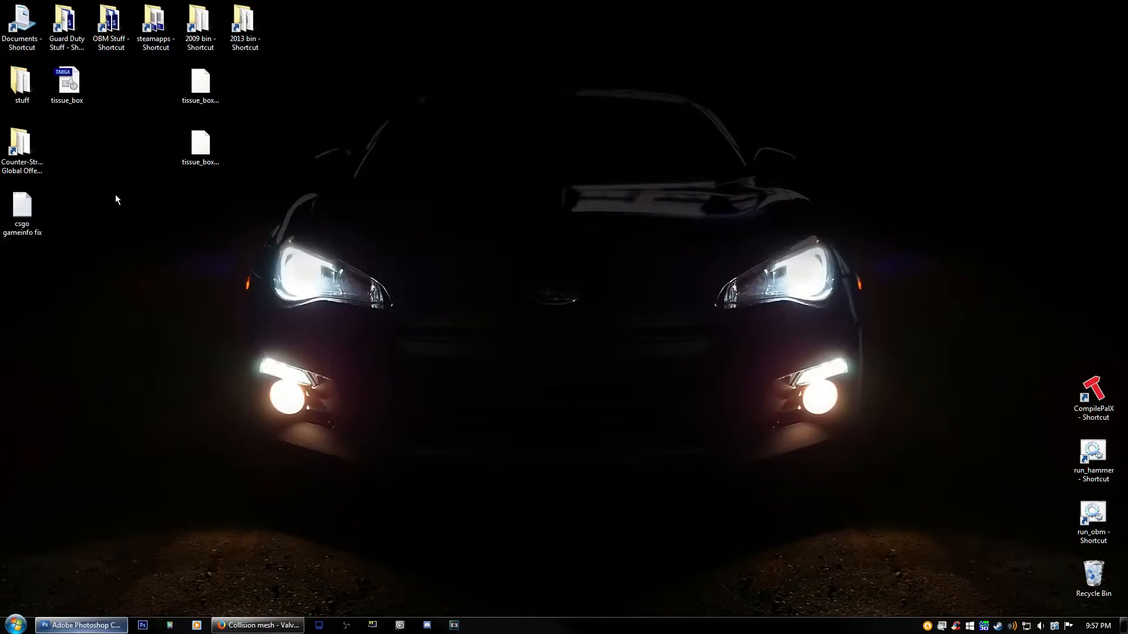
{"action": "left_click", "coordinate": [93, 626]}
{"action": "left_click", "coordinate": [91, 628]}
{"action": "double_click", "coordinate": [70, 85]}
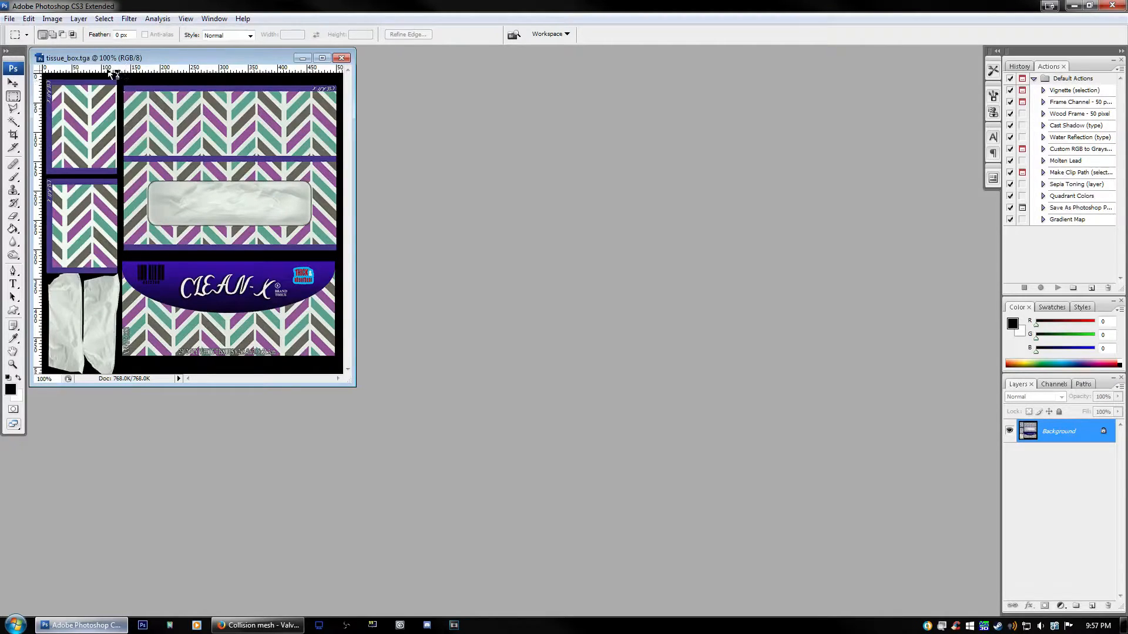
Step: Save the texture to the Desktop as tissue_box.vtf in the VTF format
{"action": "left_click", "coordinate": [12, 19]}
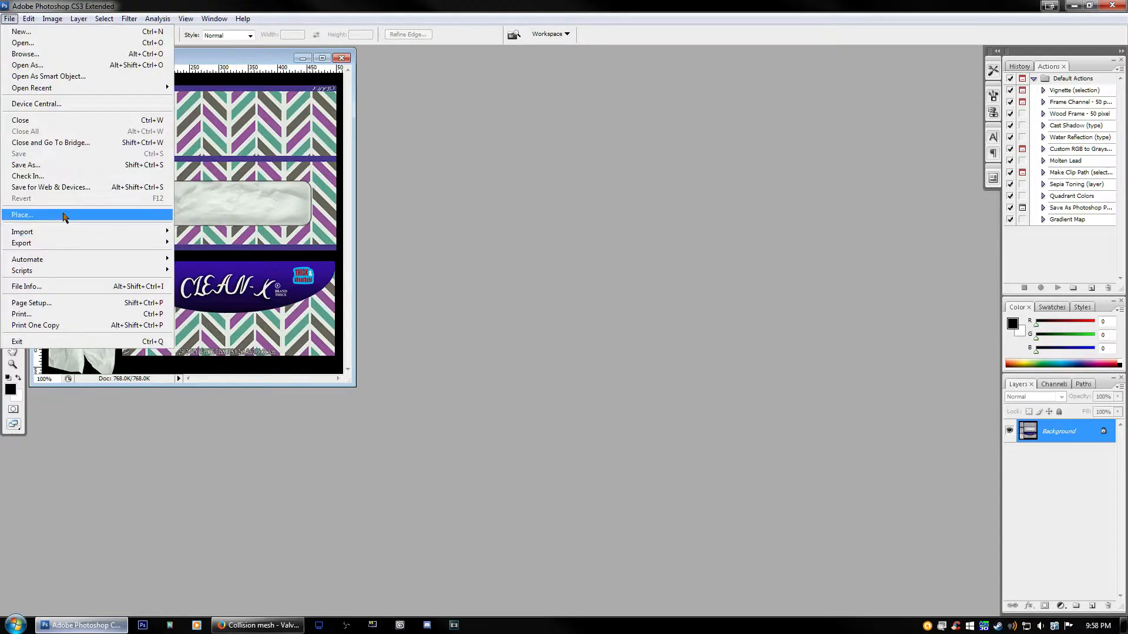
{"action": "left_click", "coordinate": [240, 194]}
{"action": "key", "text": "ctrl+shift+s"}
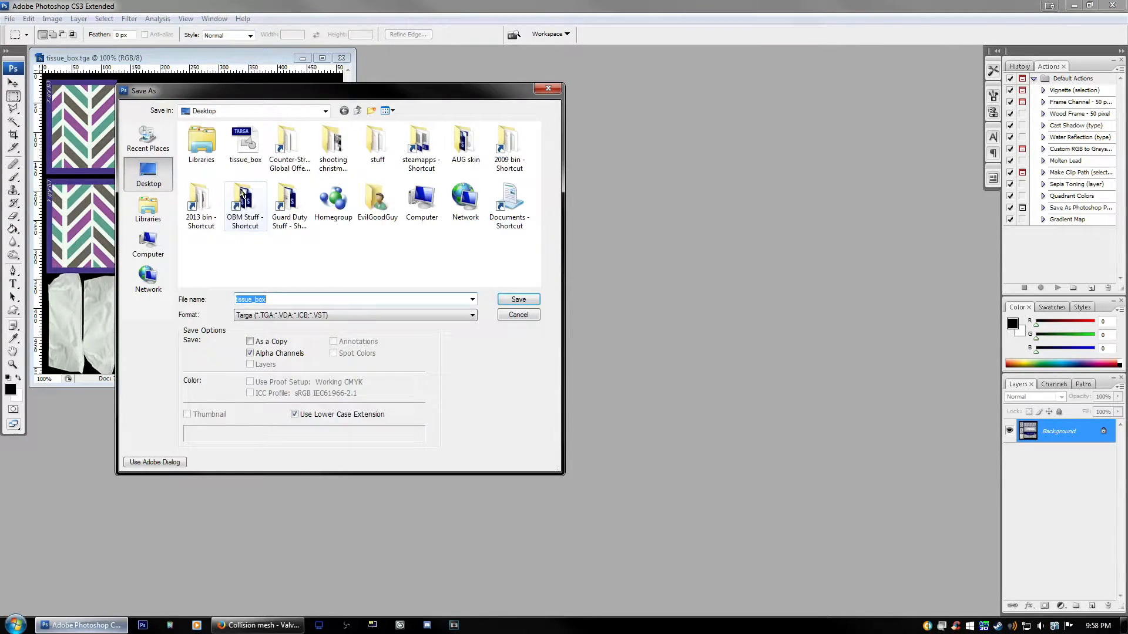
{"action": "left_click", "coordinate": [345, 316]}
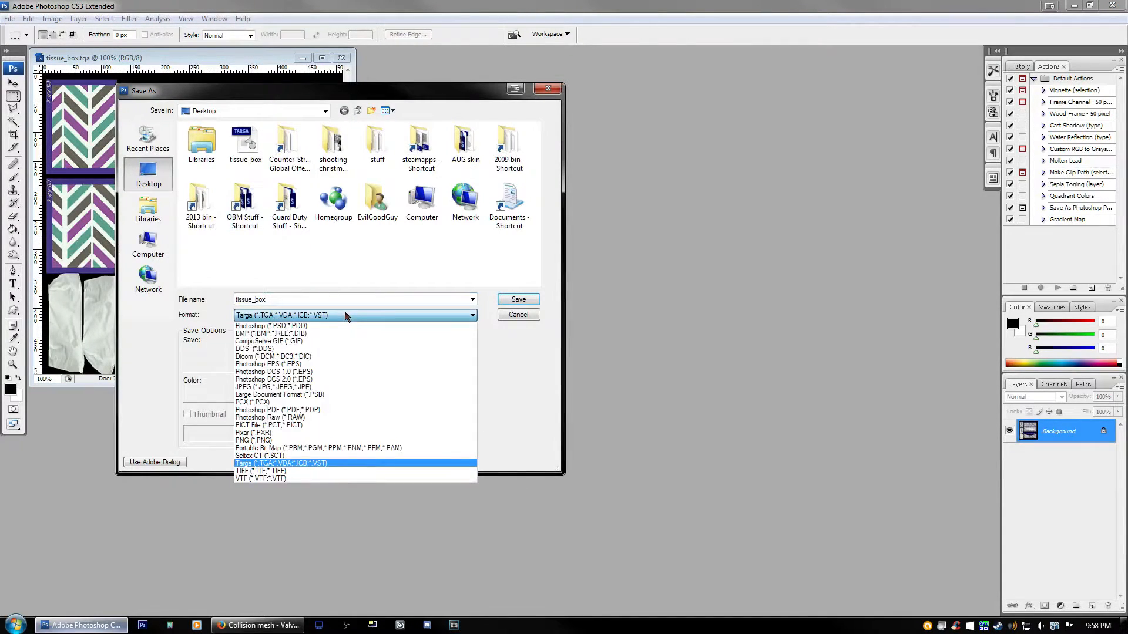
{"action": "left_click", "coordinate": [252, 479]}
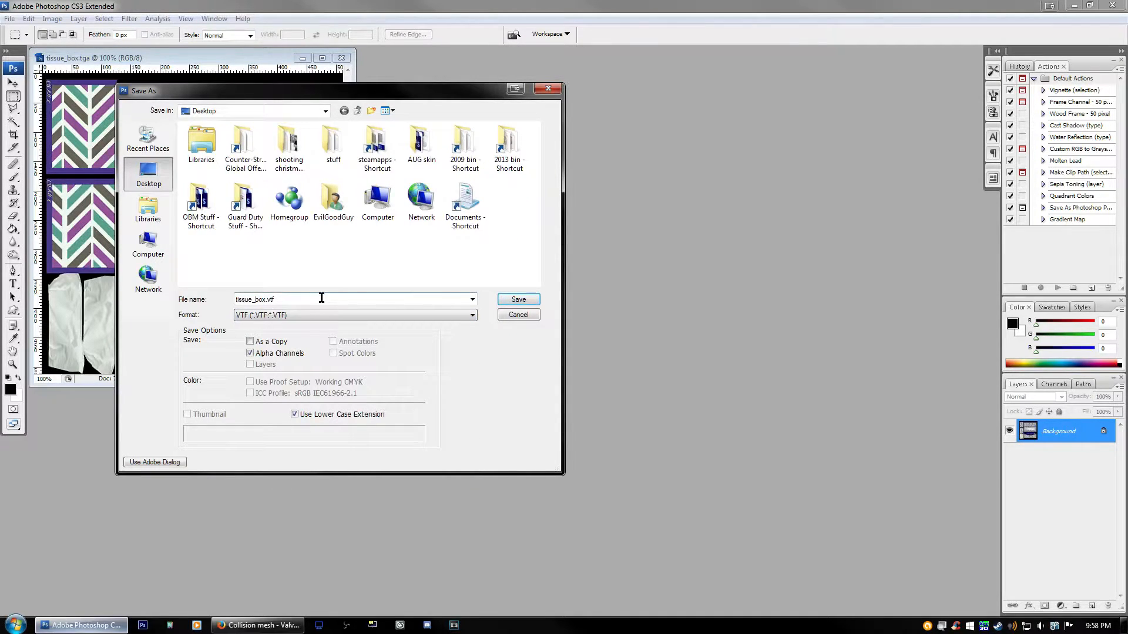
{"action": "left_click", "coordinate": [527, 300]}
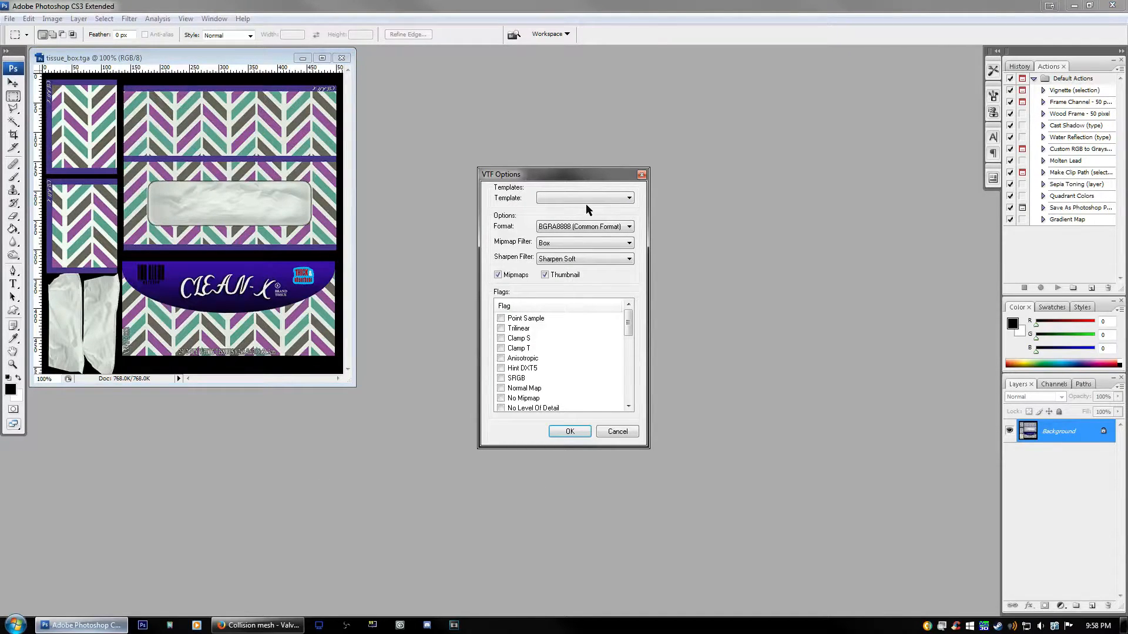
Step: Apply the Compressed Texture template in the VTF options and finish saving the texture
{"action": "left_click_drag", "start_coordinate": [627, 327], "coordinate": [628, 356]}
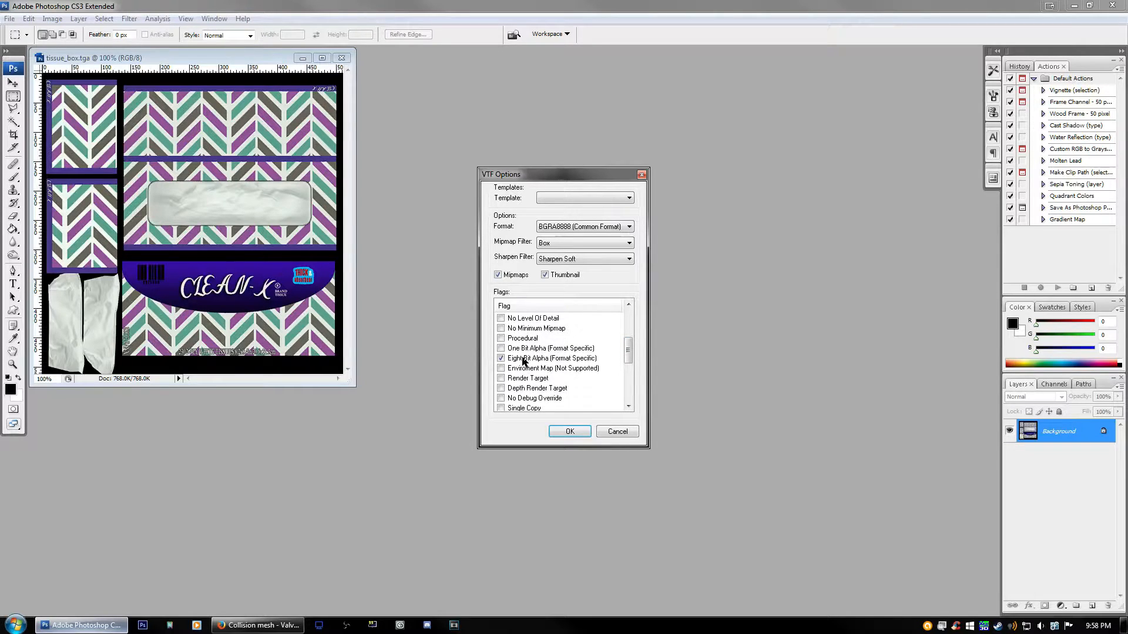
{"action": "left_click", "coordinate": [611, 200]}
{"action": "left_click", "coordinate": [599, 209]}
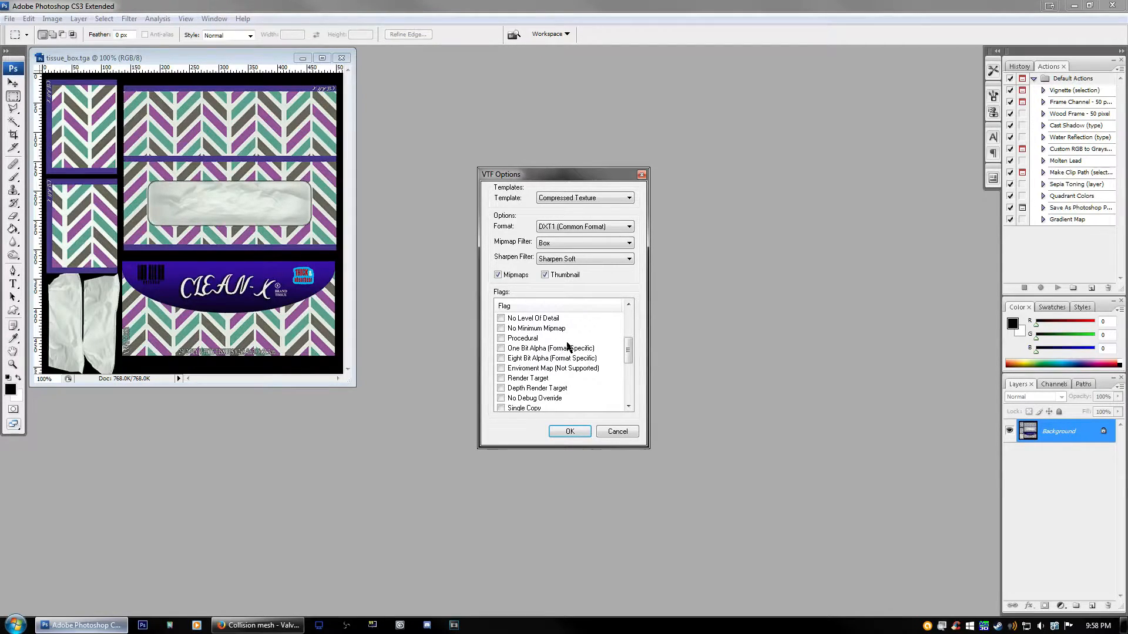
{"action": "left_click_drag", "start_coordinate": [629, 356], "coordinate": [629, 322]}
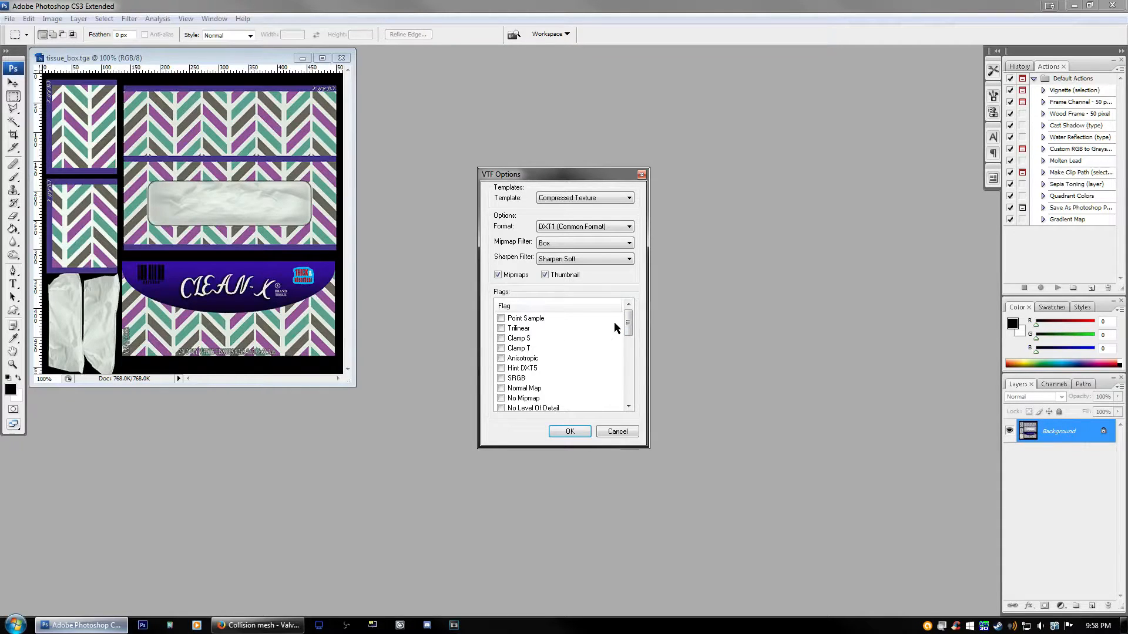
{"action": "left_click", "coordinate": [571, 431]}
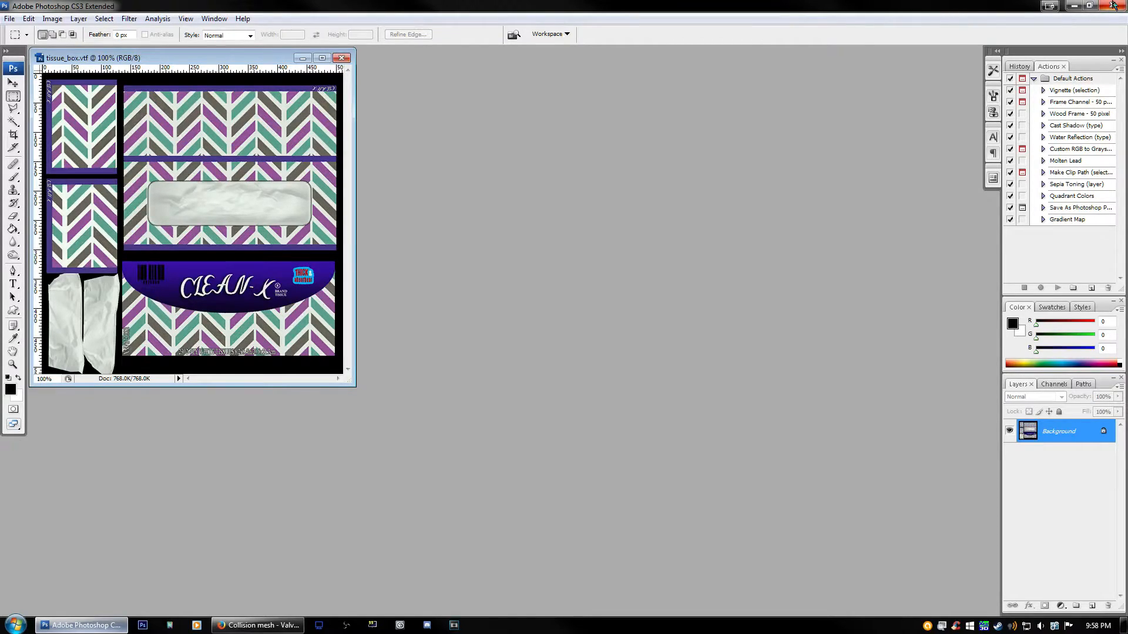
Step: Close Photoshop and move the new tissue_box VTF file beside the tissue_box SMD files on the desktop
{"action": "left_click", "coordinate": [1114, 5]}
{"action": "left_click", "coordinate": [24, 267]}
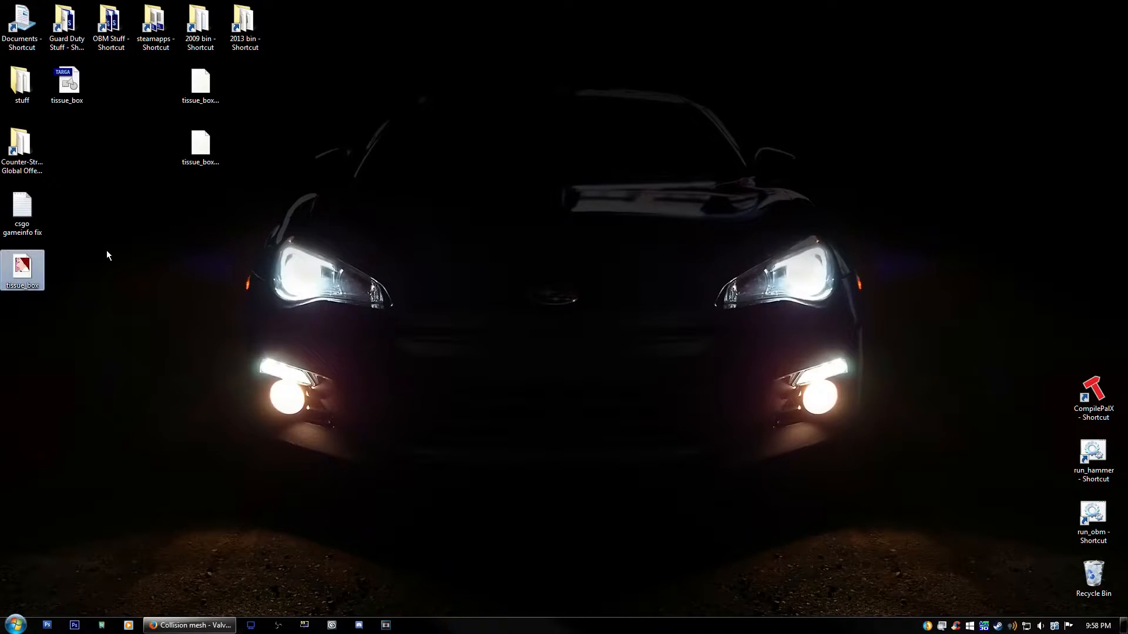
{"action": "left_click_drag", "start_coordinate": [26, 269], "coordinate": [114, 147]}
{"action": "left_click", "coordinate": [209, 90]}
{"action": "left_click", "coordinate": [203, 148]}
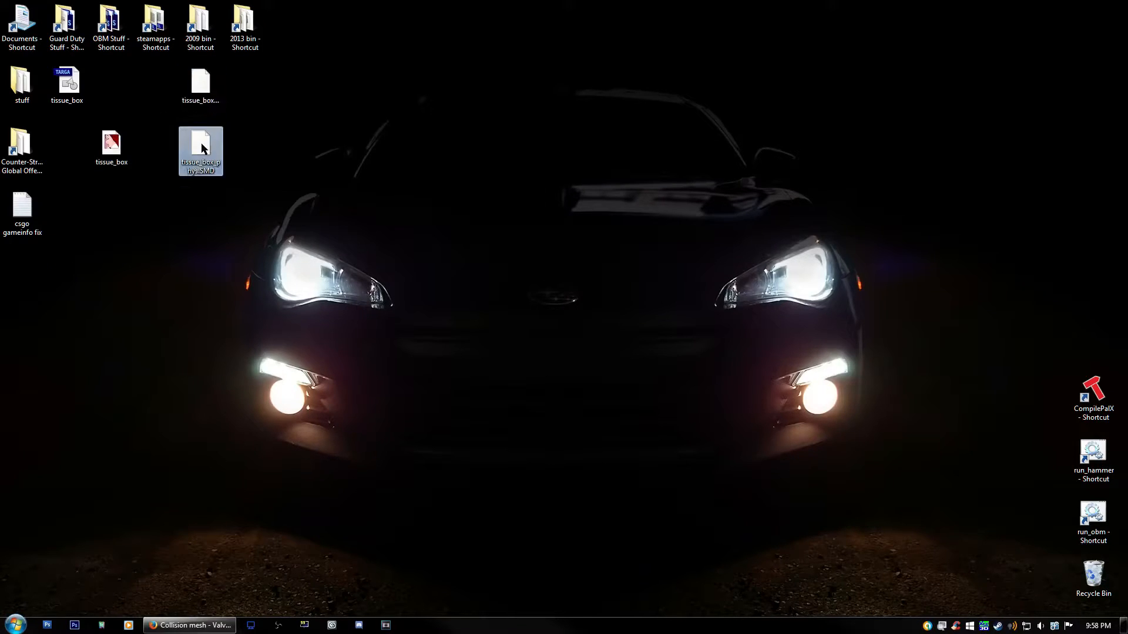
{"action": "left_click", "coordinate": [156, 152]}
{"action": "left_click_drag", "start_coordinate": [114, 150], "coordinate": [159, 88]}
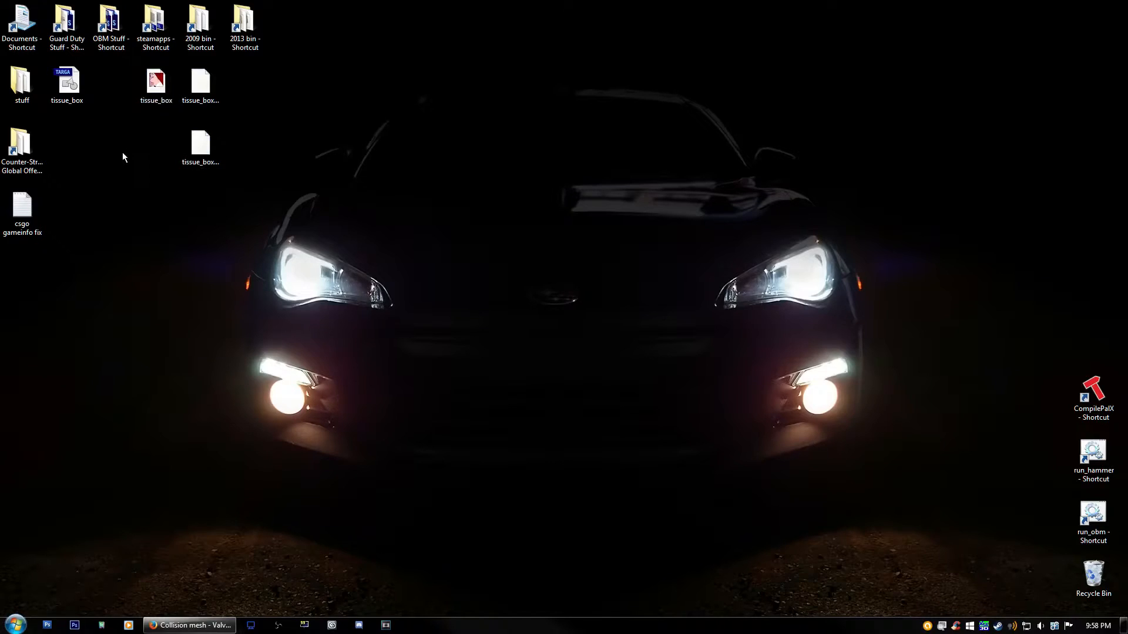
Step: Preview the tissue_box VTF texture from the desktop in VTFEdit and close it again
{"action": "left_click", "coordinate": [154, 82]}
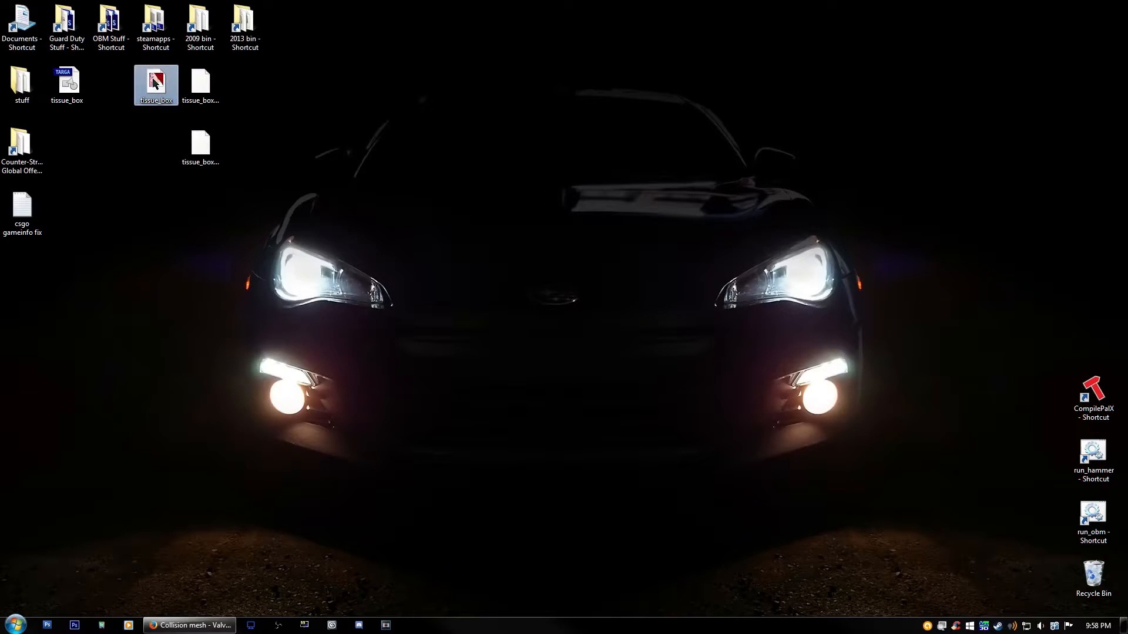
{"action": "double_click", "coordinate": [154, 82]}
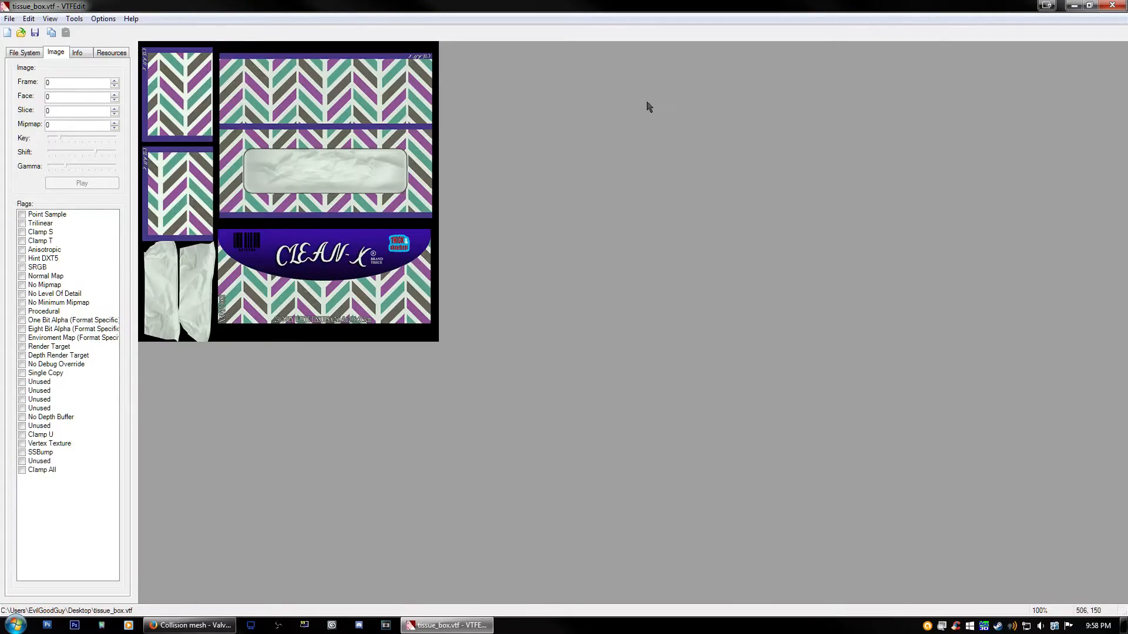
{"action": "left_click", "coordinate": [1116, 7]}
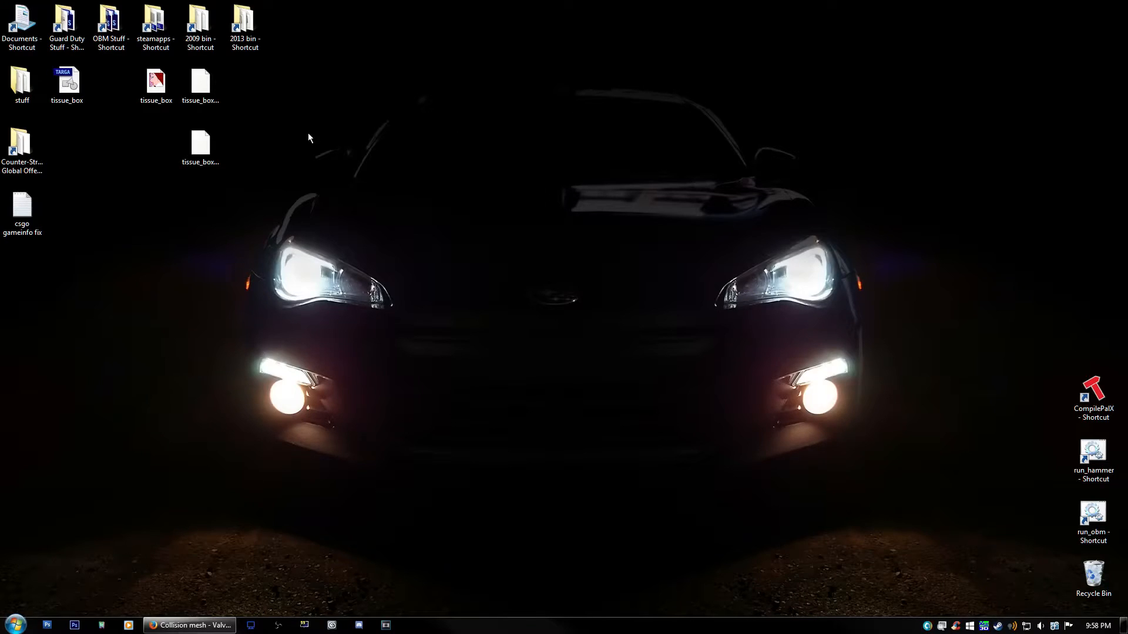
{"action": "left_click", "coordinate": [145, 86]}
{"action": "double_click", "coordinate": [145, 87]}
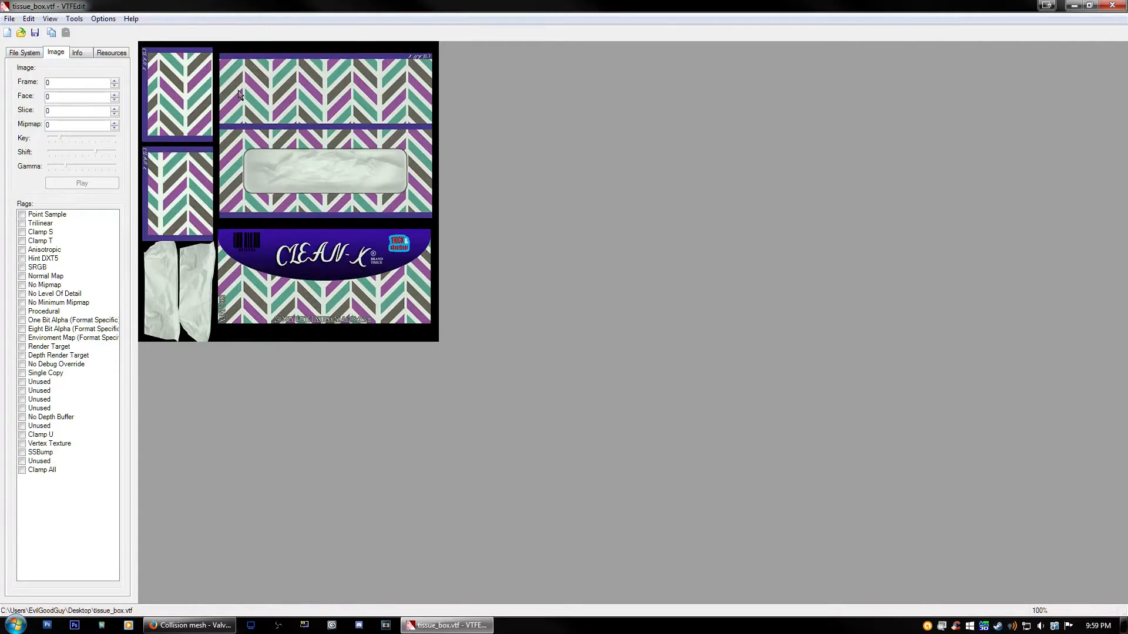
{"action": "left_click", "coordinate": [1111, 6]}
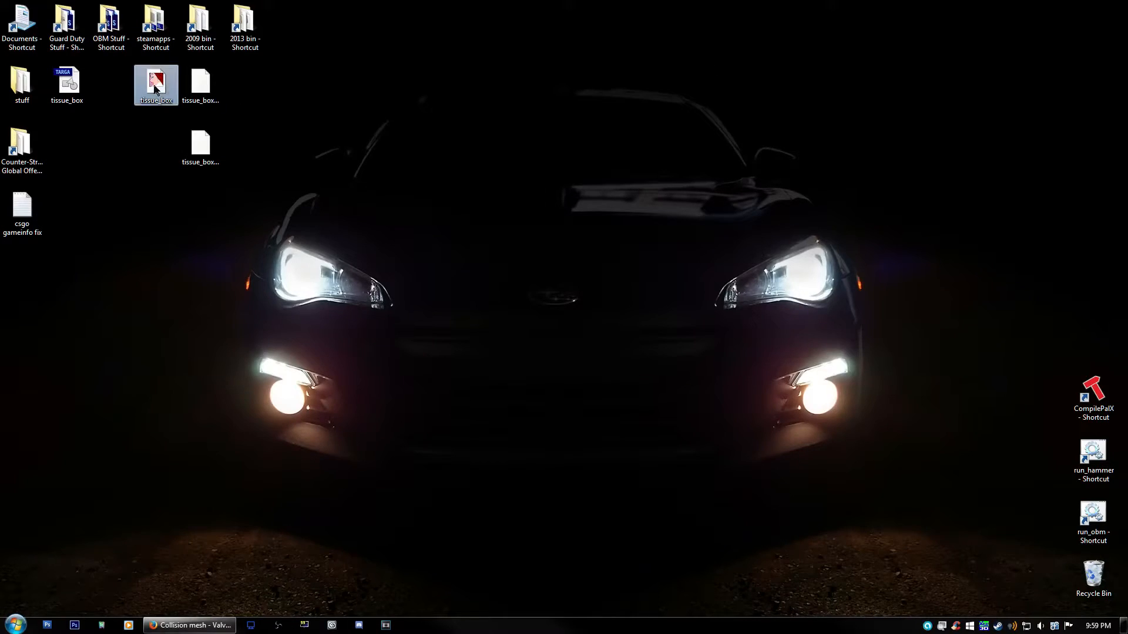
Step: Open the tissue_box VTF file in VTFEdit and examine its file, image and thumbnail information
{"action": "double_click", "coordinate": [154, 87]}
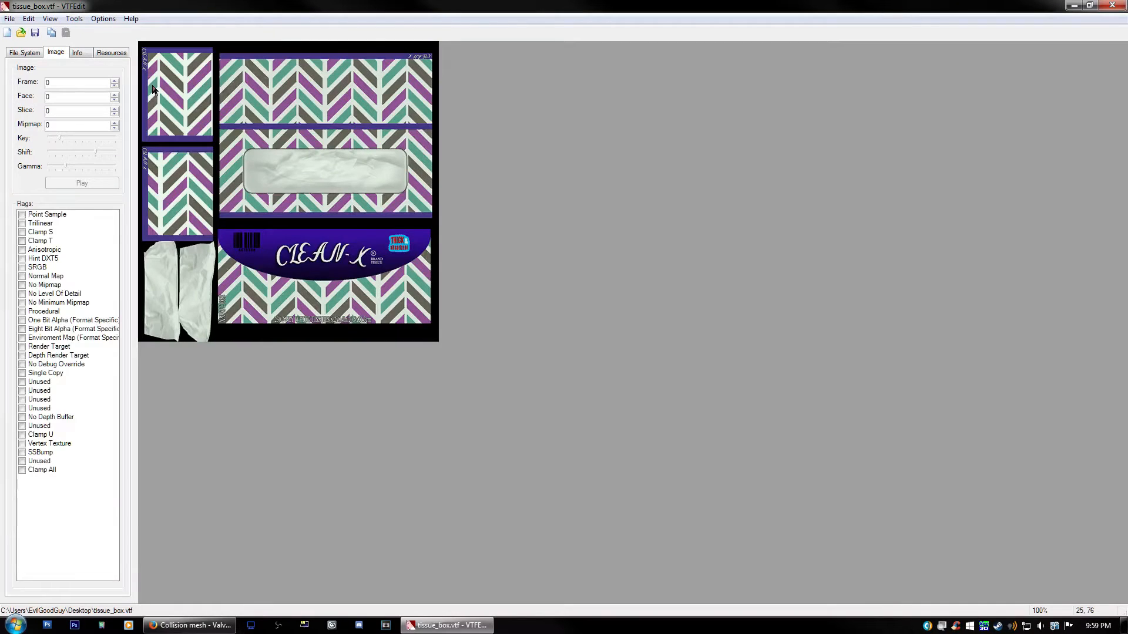
{"action": "left_click", "coordinate": [78, 52]}
{"action": "left_click", "coordinate": [53, 54]}
{"action": "left_click", "coordinate": [24, 53]}
{"action": "left_click", "coordinate": [58, 53]}
{"action": "left_click", "coordinate": [80, 52]}
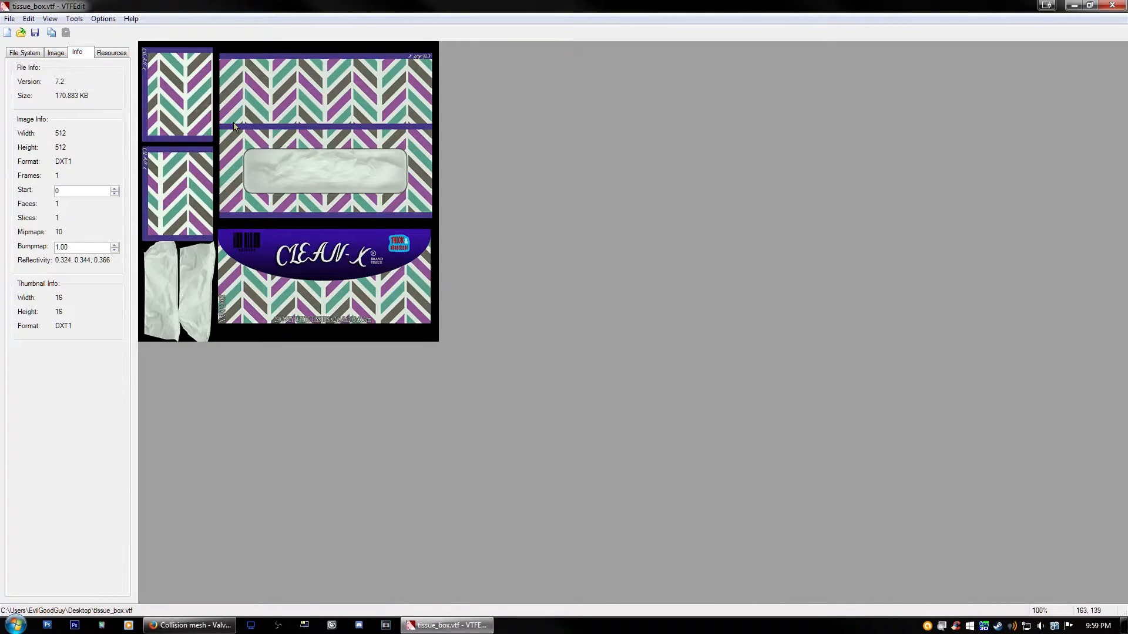
Step: Start creating a VMT file for the tissue_box base texture with VertexlitGeneric as its shader
{"action": "left_click", "coordinate": [74, 19]}
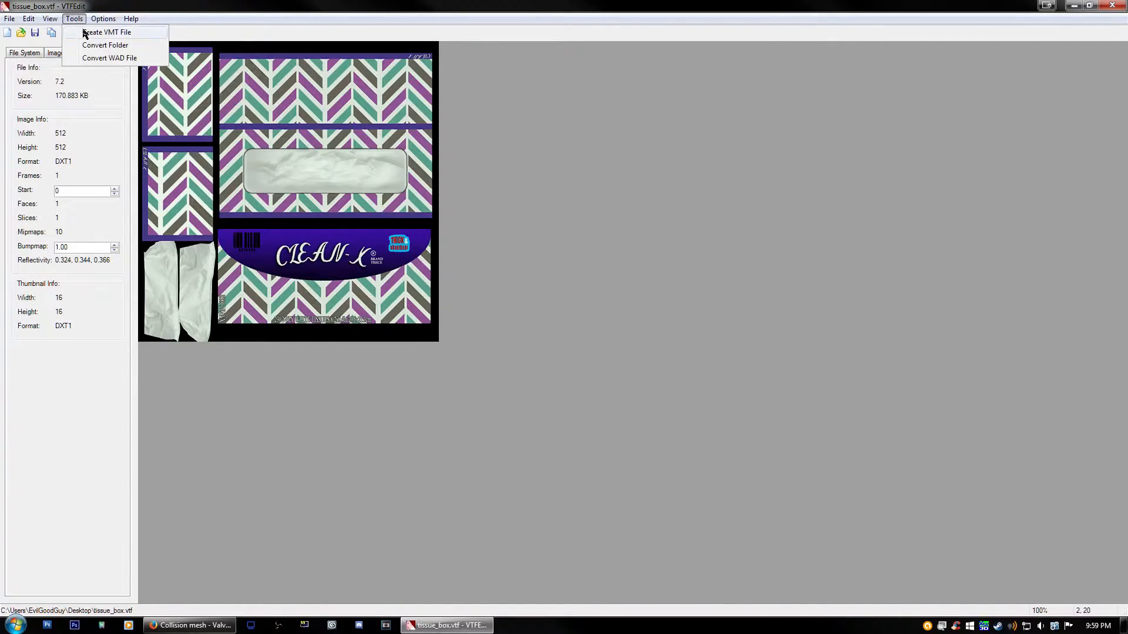
{"action": "left_click", "coordinate": [84, 34]}
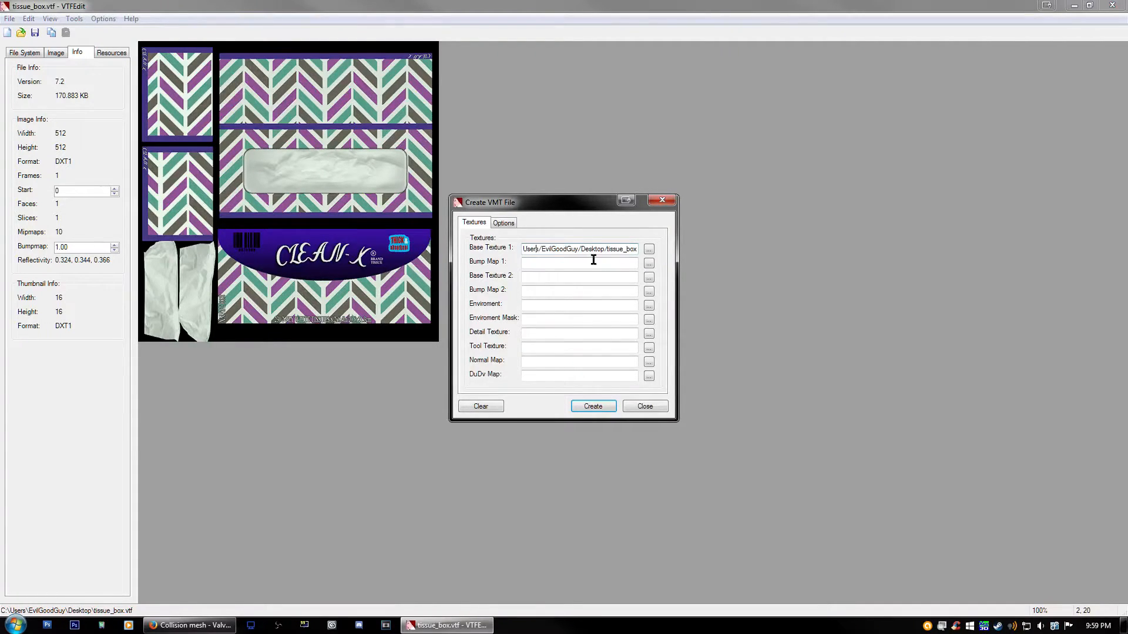
{"action": "left_click_drag", "start_coordinate": [582, 248], "coordinate": [685, 246]}
{"action": "left_click", "coordinate": [580, 247]}
{"action": "left_click", "coordinate": [504, 226]}
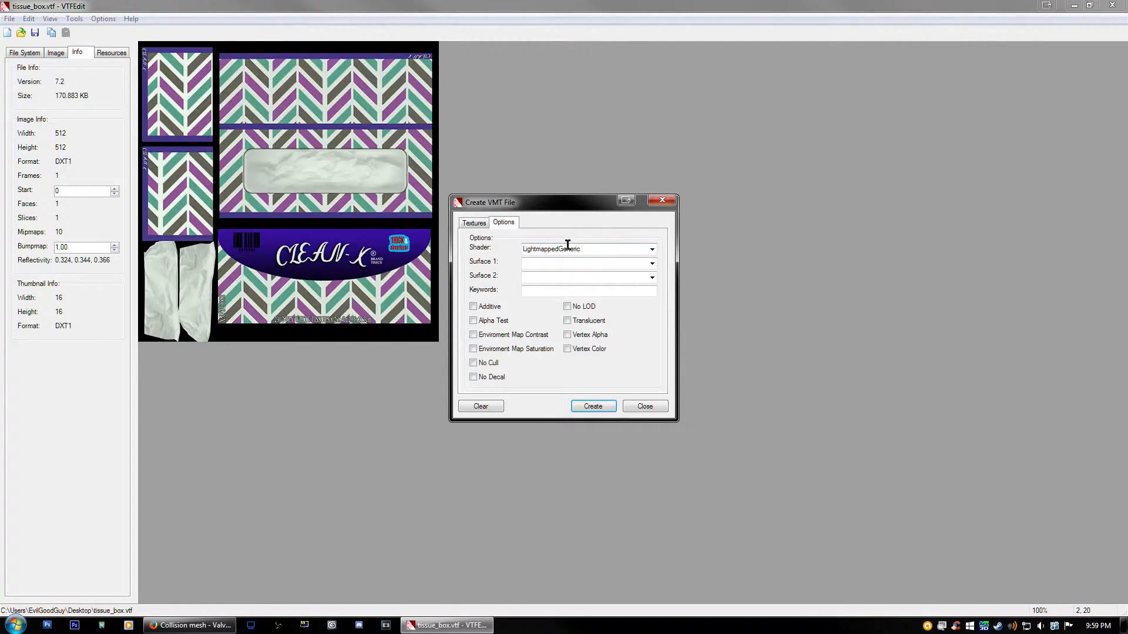
{"action": "left_click", "coordinate": [651, 250]}
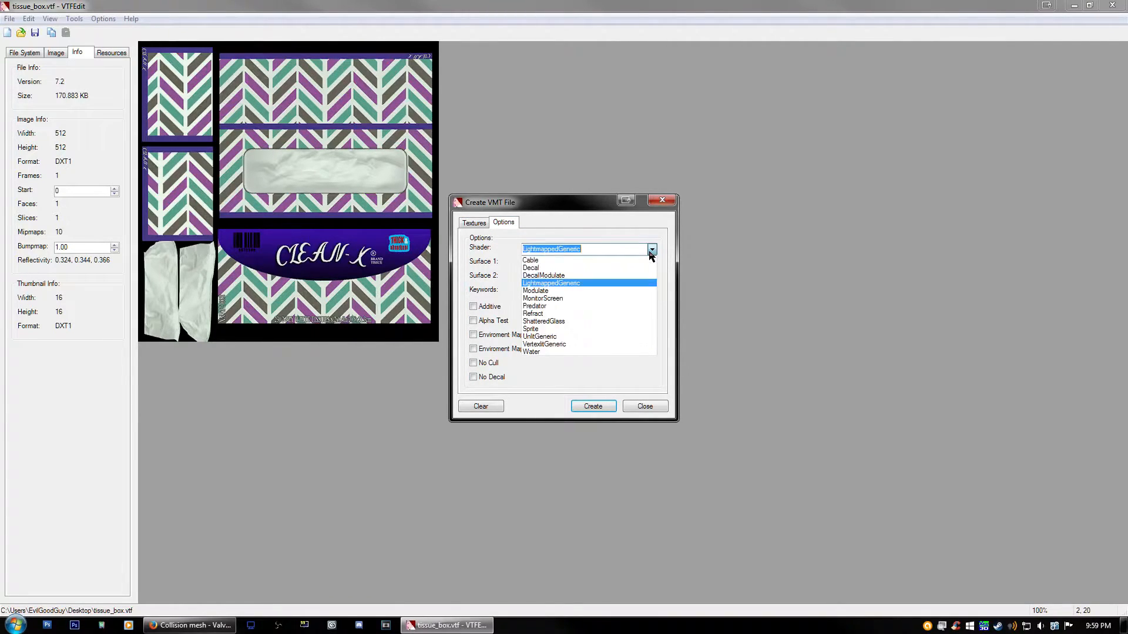
{"action": "left_click", "coordinate": [561, 345]}
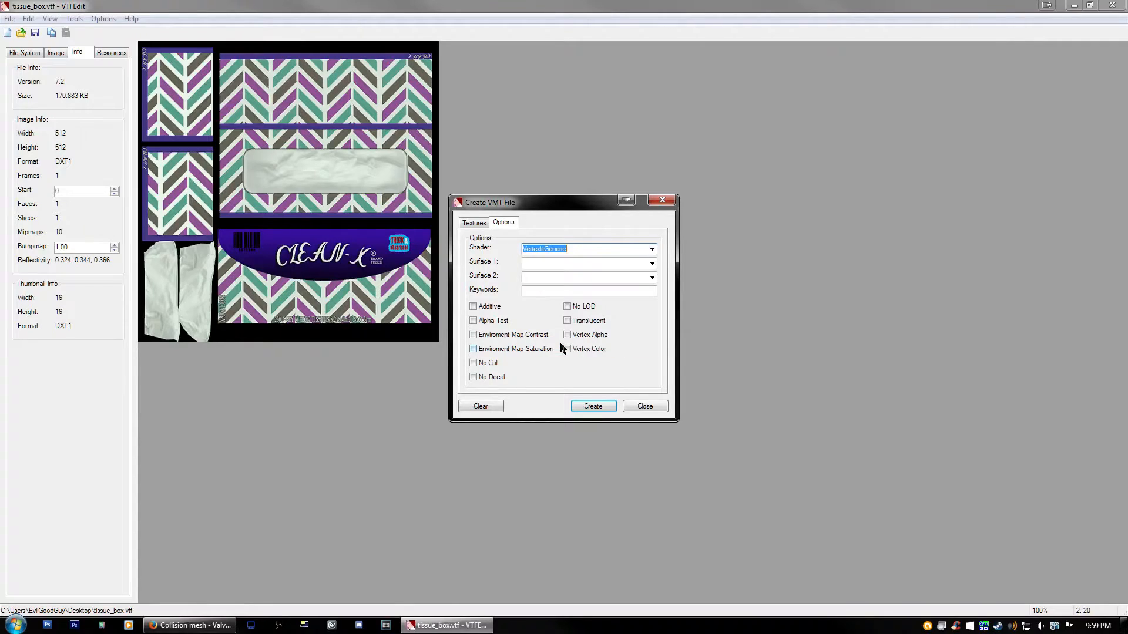
{"action": "left_click", "coordinate": [652, 249]}
{"action": "left_click", "coordinate": [652, 250]}
Step: Set Surface 1 of the VMT file to Wood_Furniture
{"action": "left_click", "coordinate": [652, 263]}
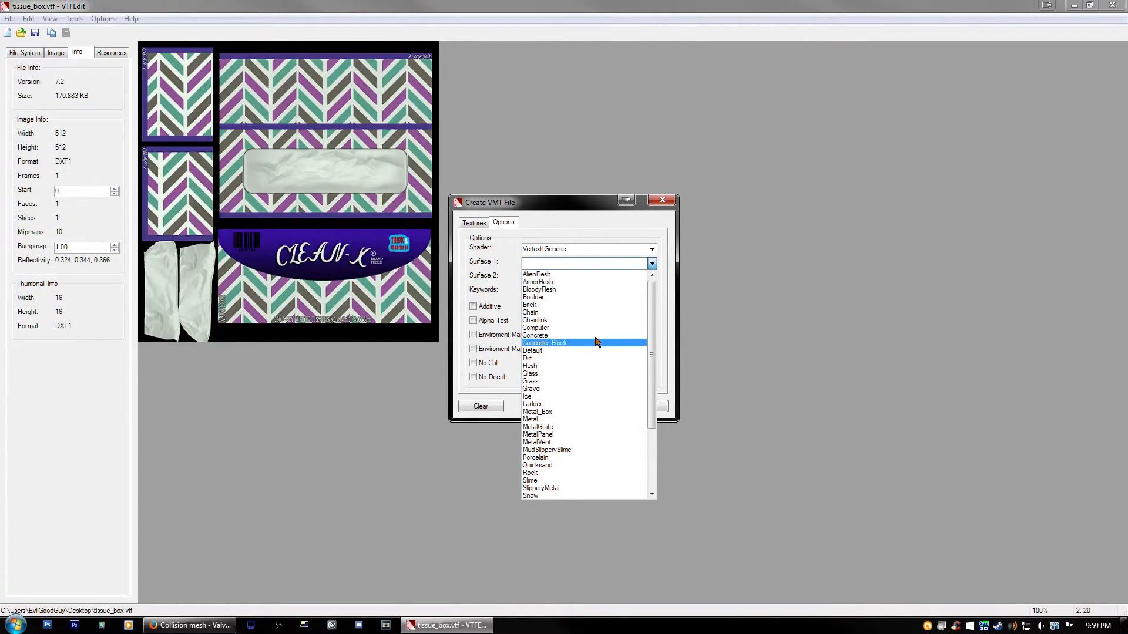
{"action": "scroll", "coordinate": [598, 364], "scroll_direction": "down", "scroll_amount": 4}
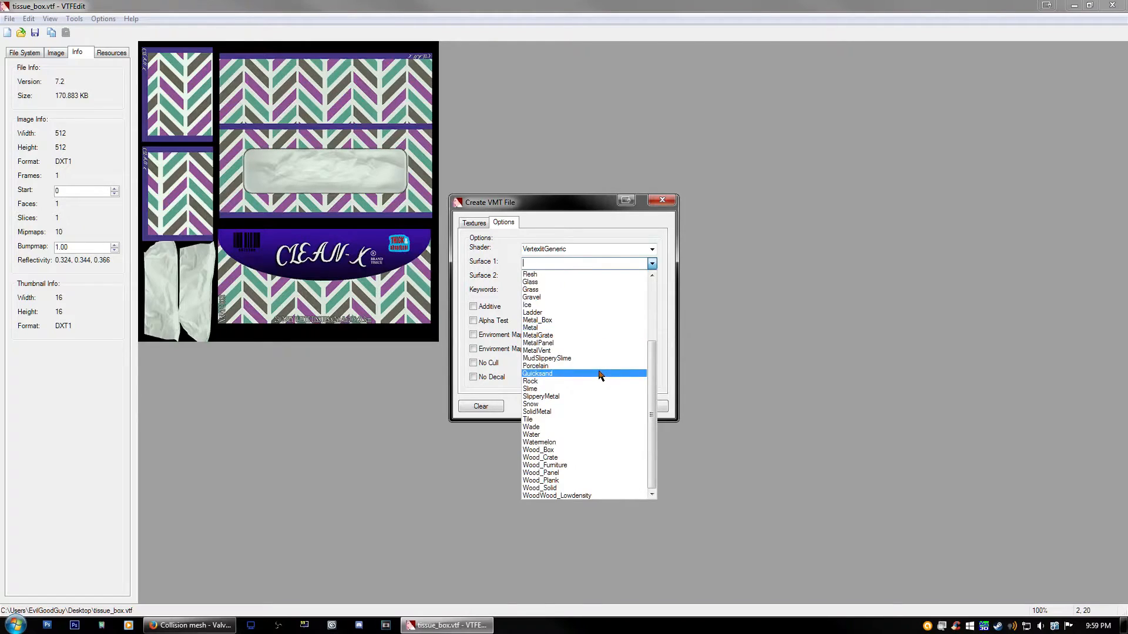
{"action": "left_click", "coordinate": [558, 467]}
{"action": "left_click", "coordinate": [652, 263]}
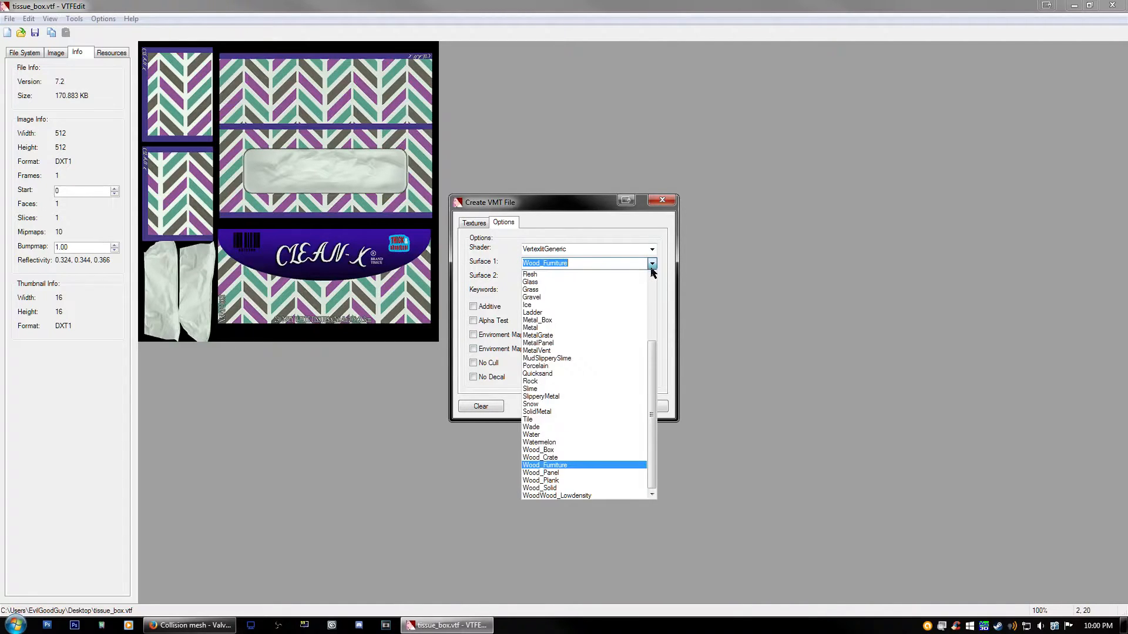
{"action": "left_click", "coordinate": [651, 263]}
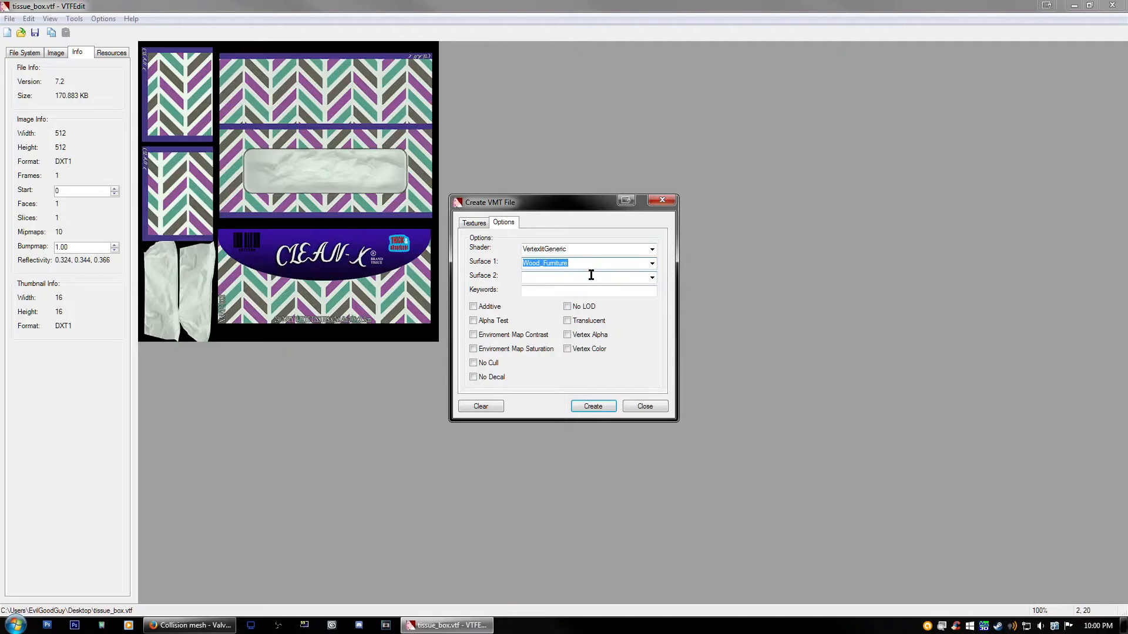
Step: Switch to Firefox, search the Valve Developer Community wiki for "surface prop", and return to the Collision mesh page
{"action": "left_click", "coordinate": [218, 625]}
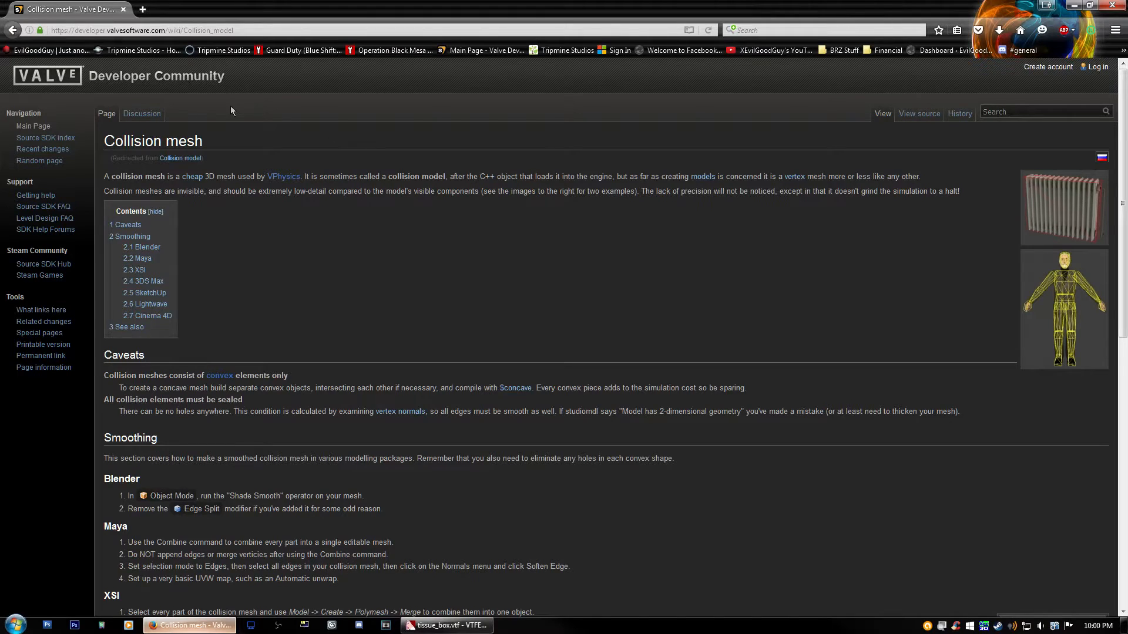
{"action": "left_click", "coordinate": [1011, 112]}
{"action": "type", "text": "surface prop"}
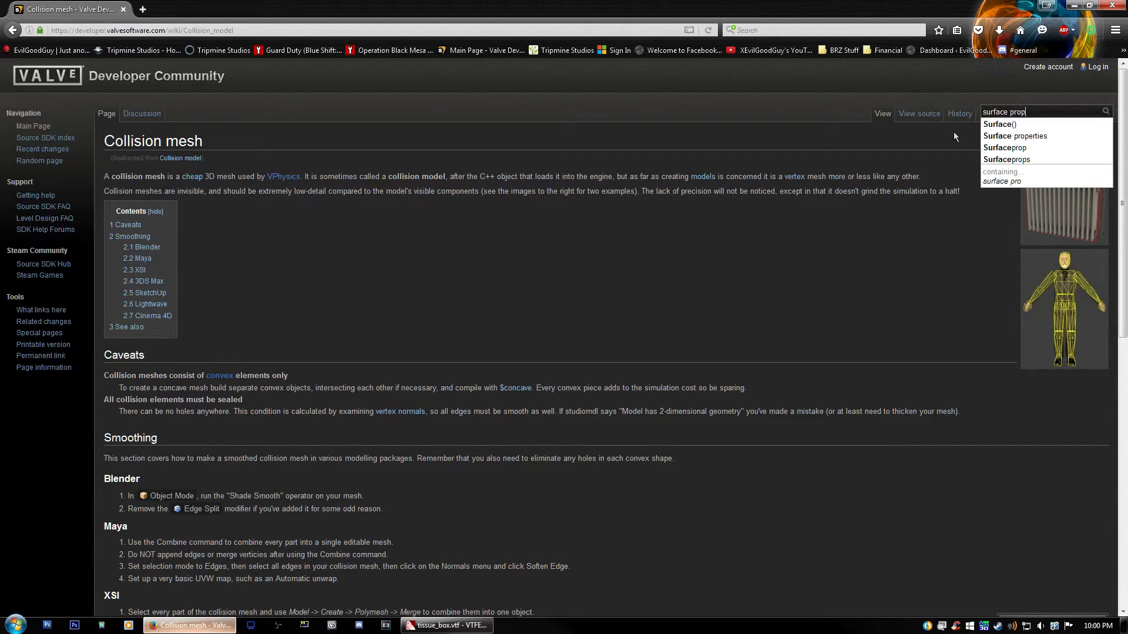
{"action": "key", "text": "Return"}
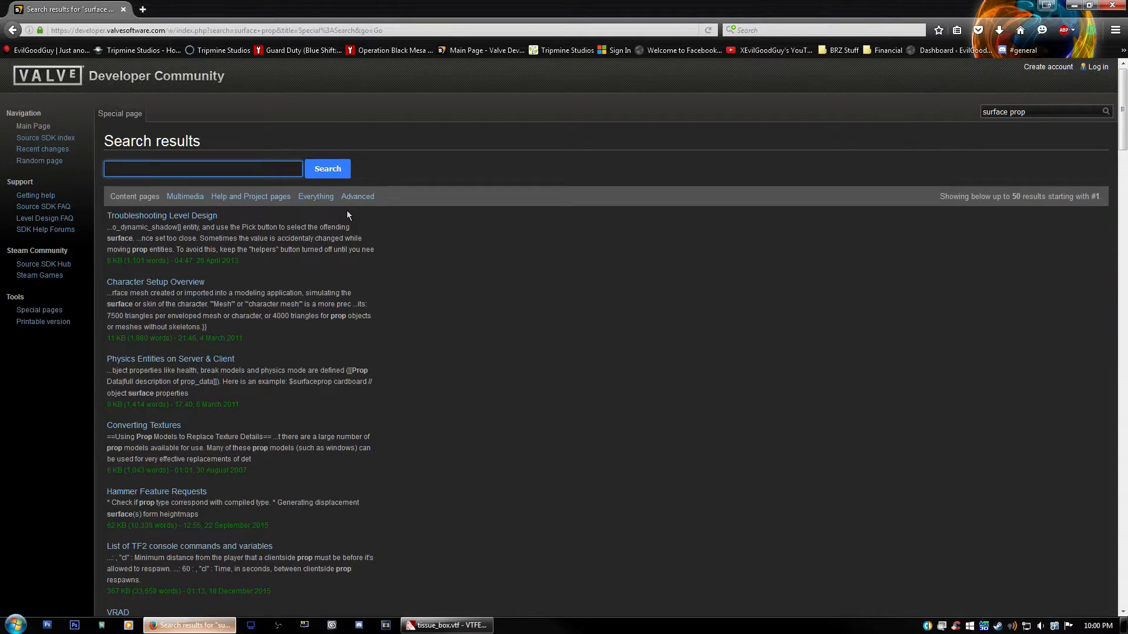
{"action": "key", "text": "alt+Left"}
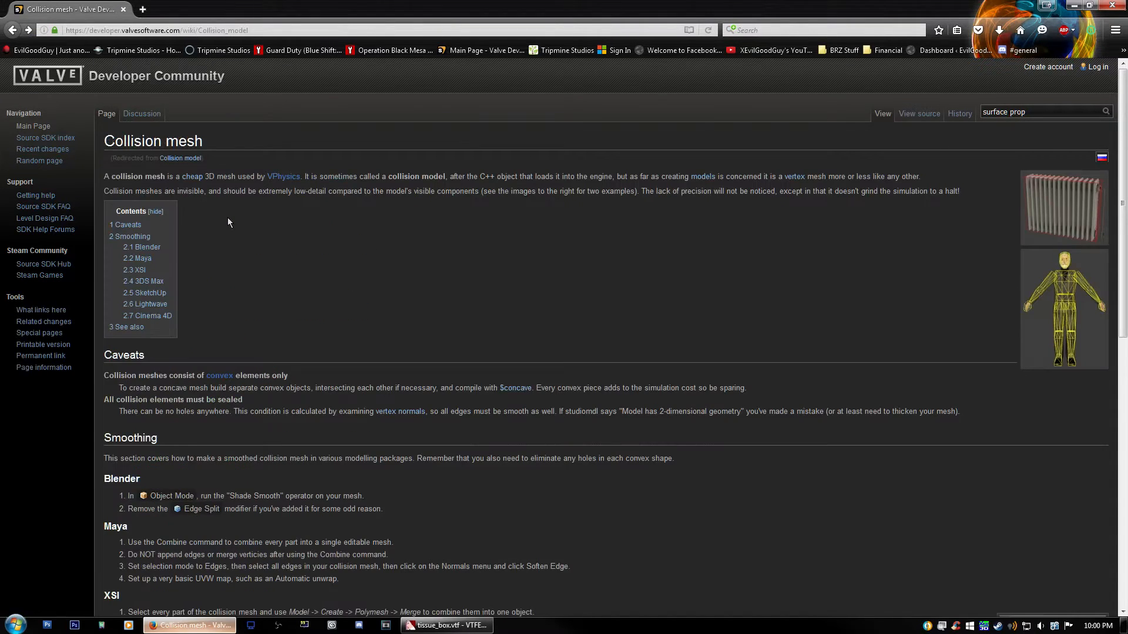
Step: Search the wiki for "vmt parameters" and look through the list of shader parameters for the surface property entry
{"action": "key", "text": "alt+Tab"}
{"action": "key", "text": "ctrl+a"}
{"action": "type", "text": "vmt parame"}
{"action": "key", "text": "Return"}
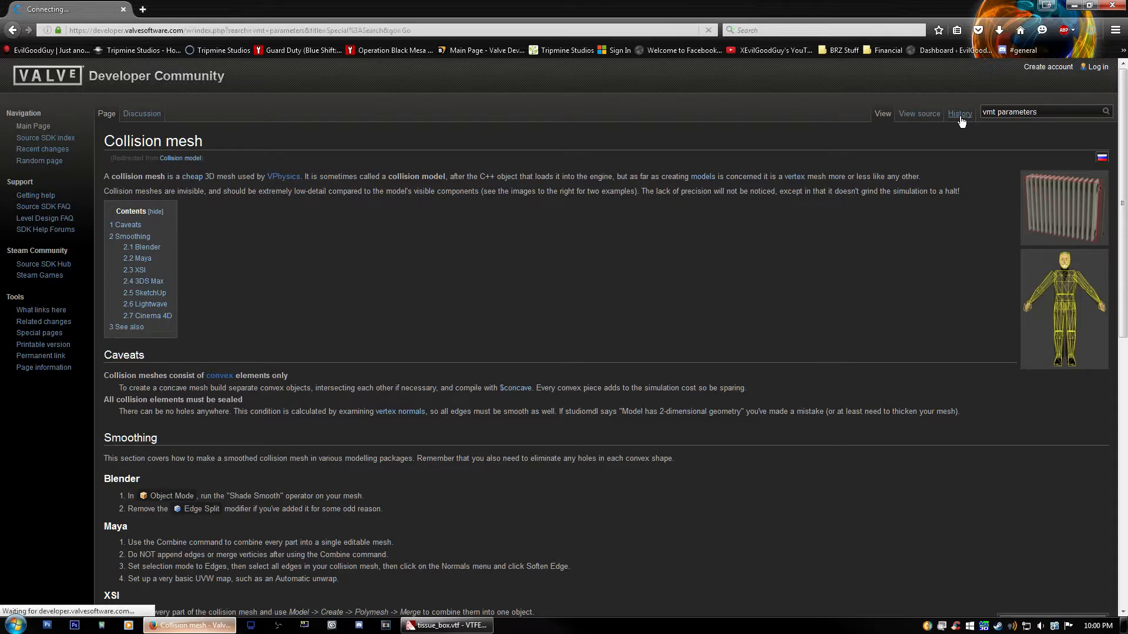
{"action": "left_click", "coordinate": [156, 248]}
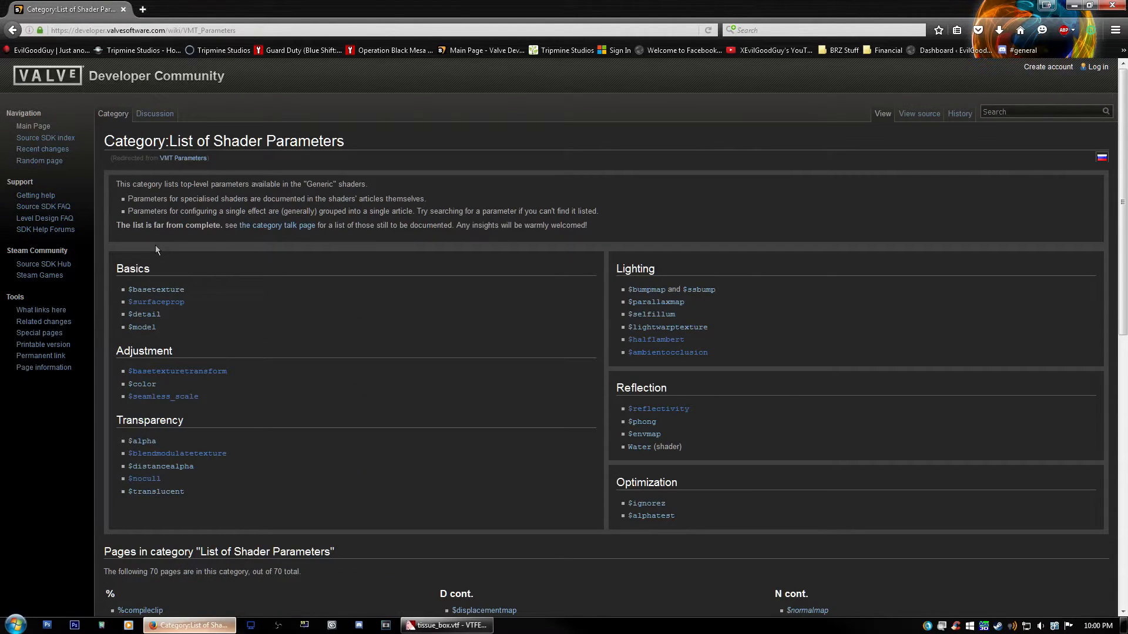
{"action": "scroll", "coordinate": [266, 231], "scroll_direction": "down", "scroll_amount": 3}
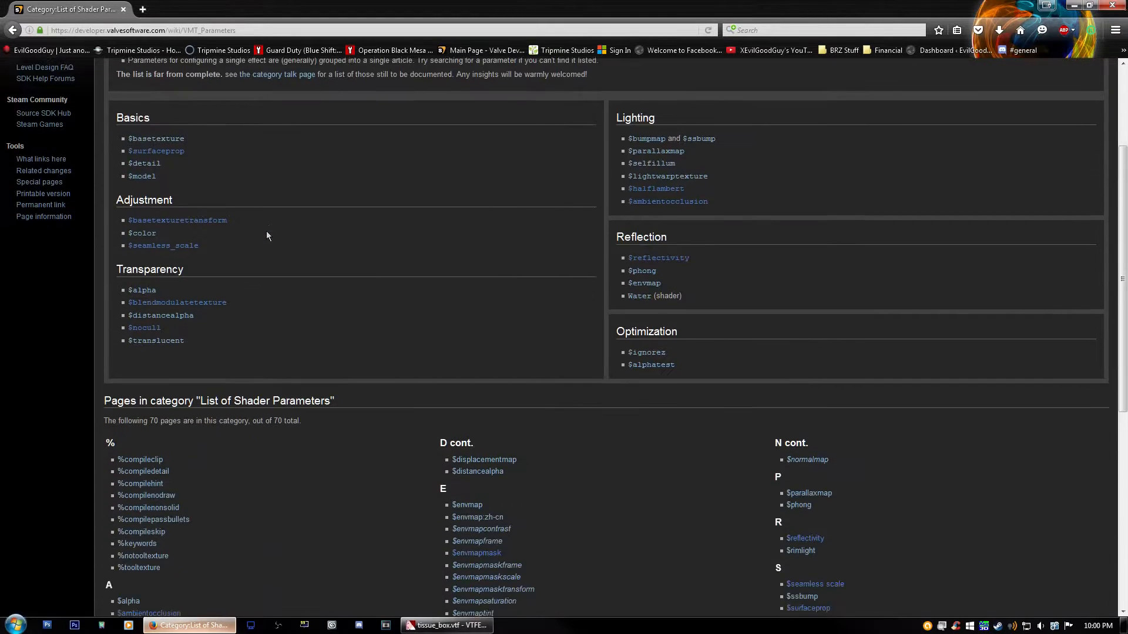
Step: Return from the wiki to VTFEdit, save the new material on the Desktop as tissue_box.vmt, and close VTFEdit
{"action": "scroll", "coordinate": [267, 232], "scroll_direction": "down", "scroll_amount": 3}
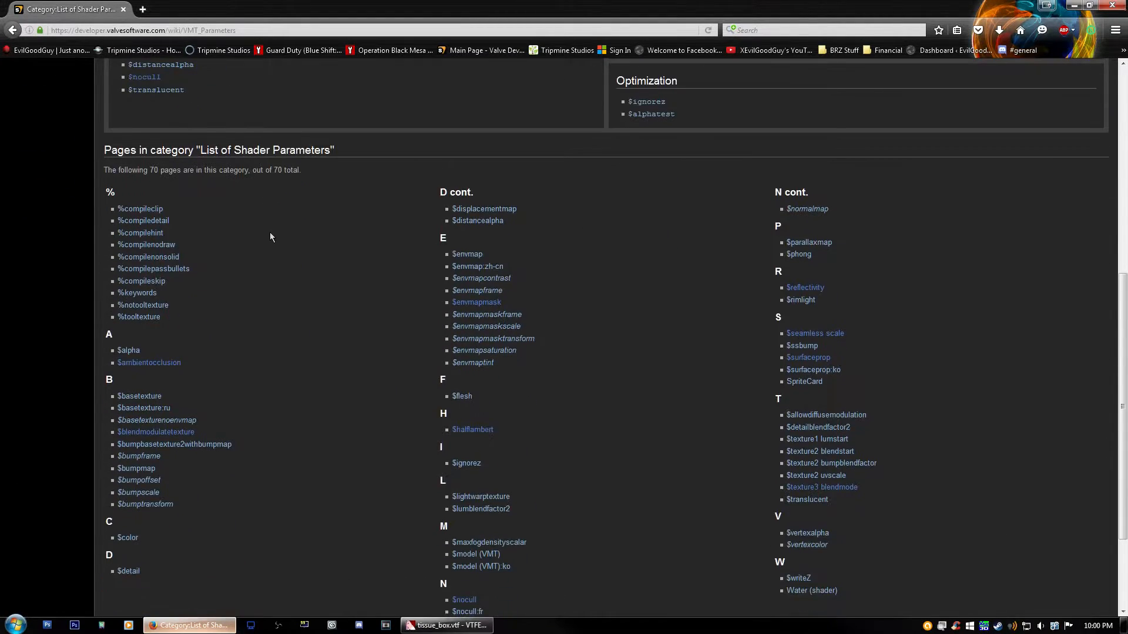
{"action": "scroll", "coordinate": [258, 327], "scroll_direction": "up", "scroll_amount": 5}
{"action": "left_click", "coordinate": [446, 625]}
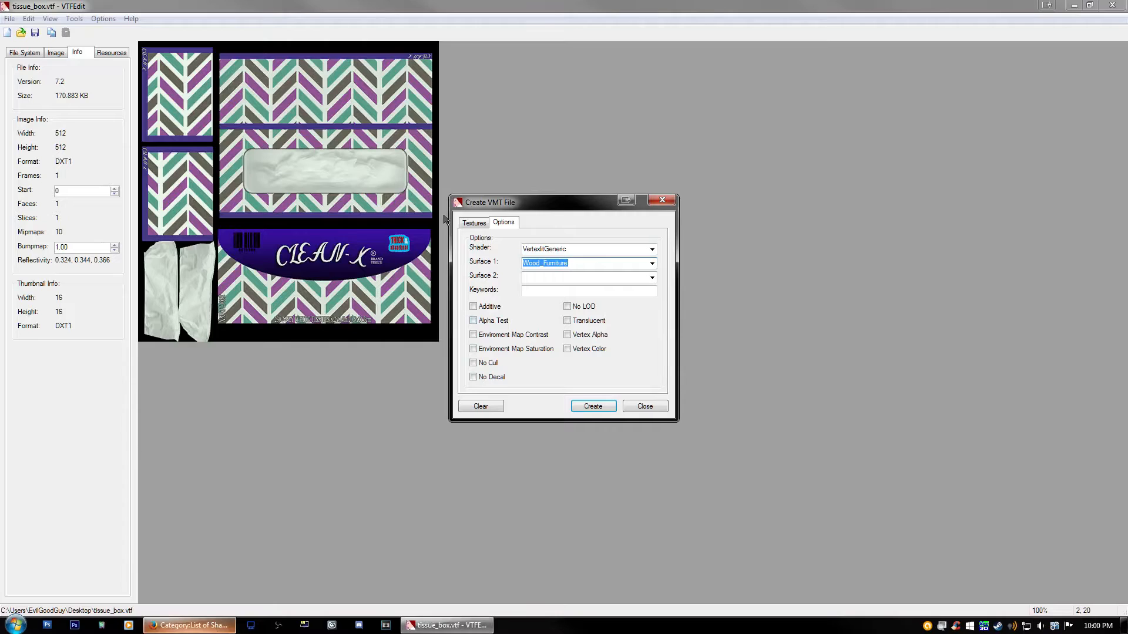
{"action": "left_click", "coordinate": [591, 406]}
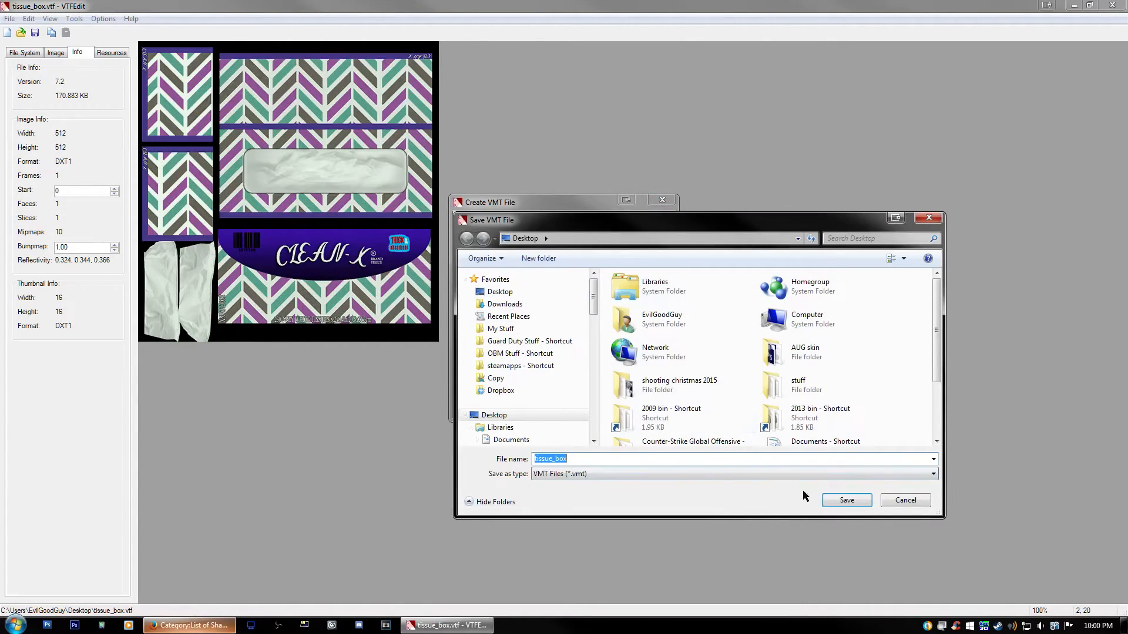
{"action": "left_click", "coordinate": [828, 503]}
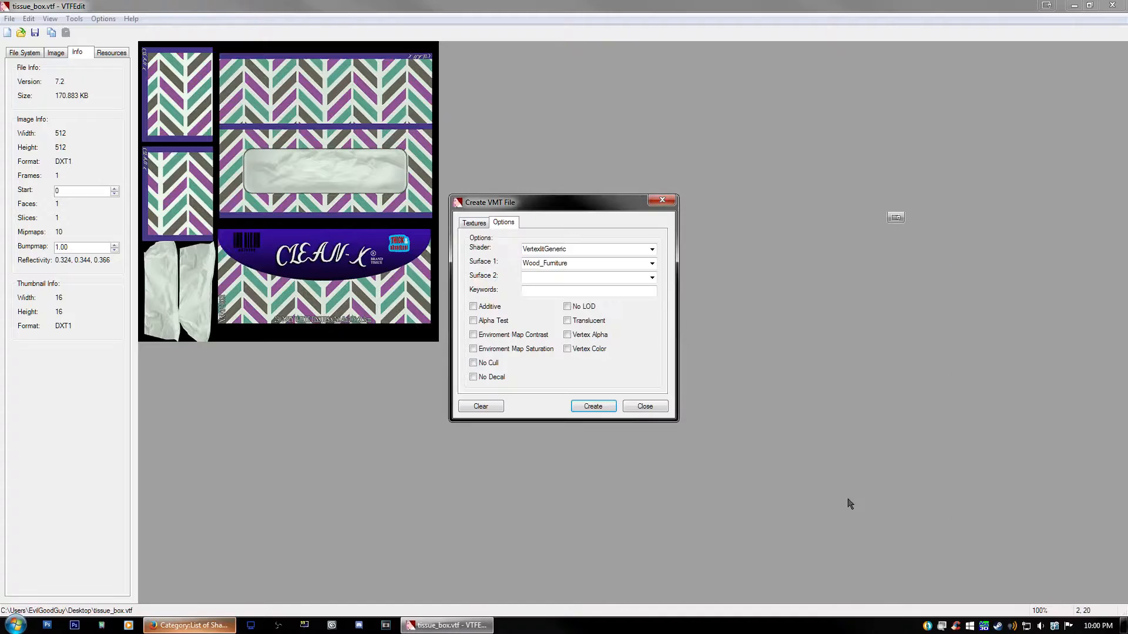
{"action": "left_click", "coordinate": [654, 411]}
{"action": "left_click", "coordinate": [1112, 5]}
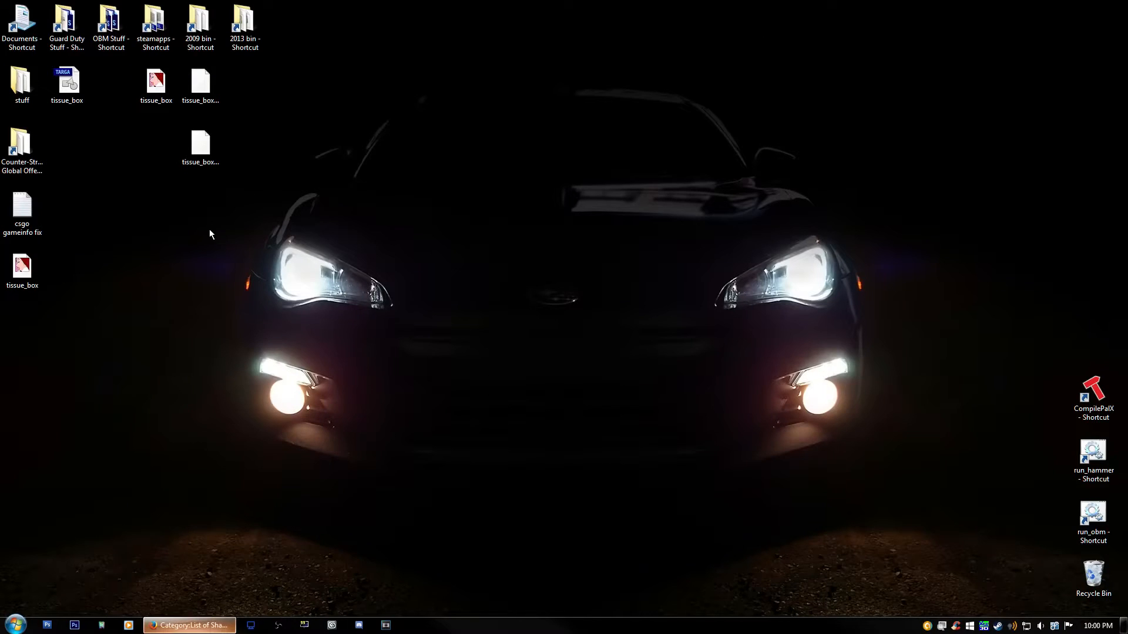
Step: Move the new tissue_box material file directly below the tissue_box texture file on the desktop
{"action": "left_click_drag", "start_coordinate": [22, 267], "coordinate": [156, 146]}
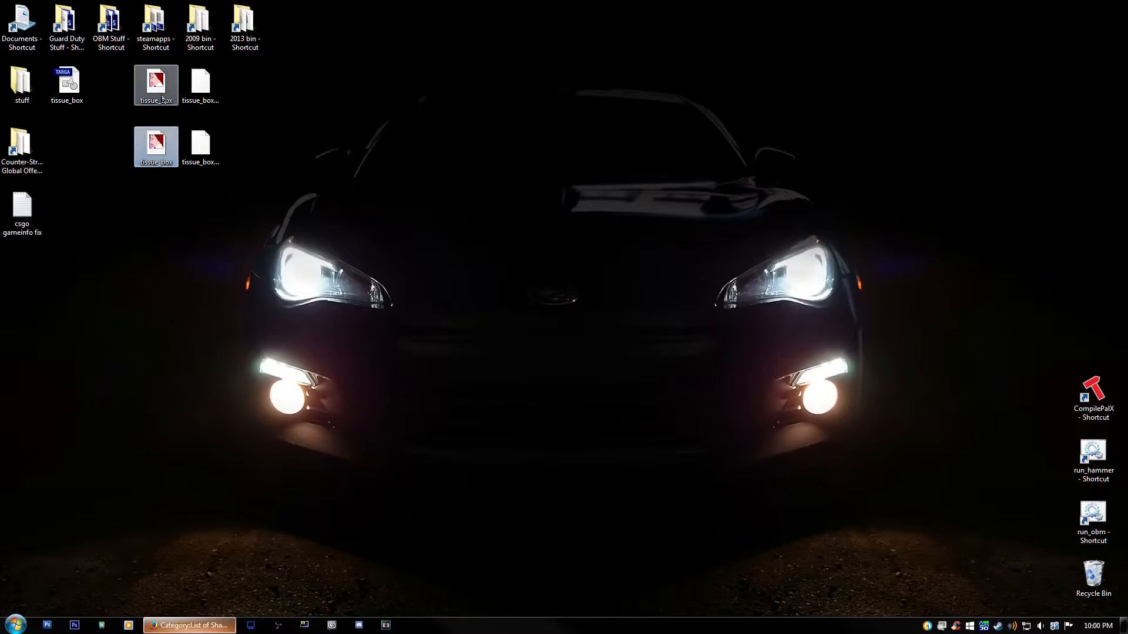
{"action": "left_click_drag", "start_coordinate": [124, 77], "coordinate": [171, 178]}
{"action": "left_click", "coordinate": [115, 146]}
{"action": "left_click_drag", "start_coordinate": [179, 64], "coordinate": [114, 169]}
{"action": "left_click", "coordinate": [153, 214]}
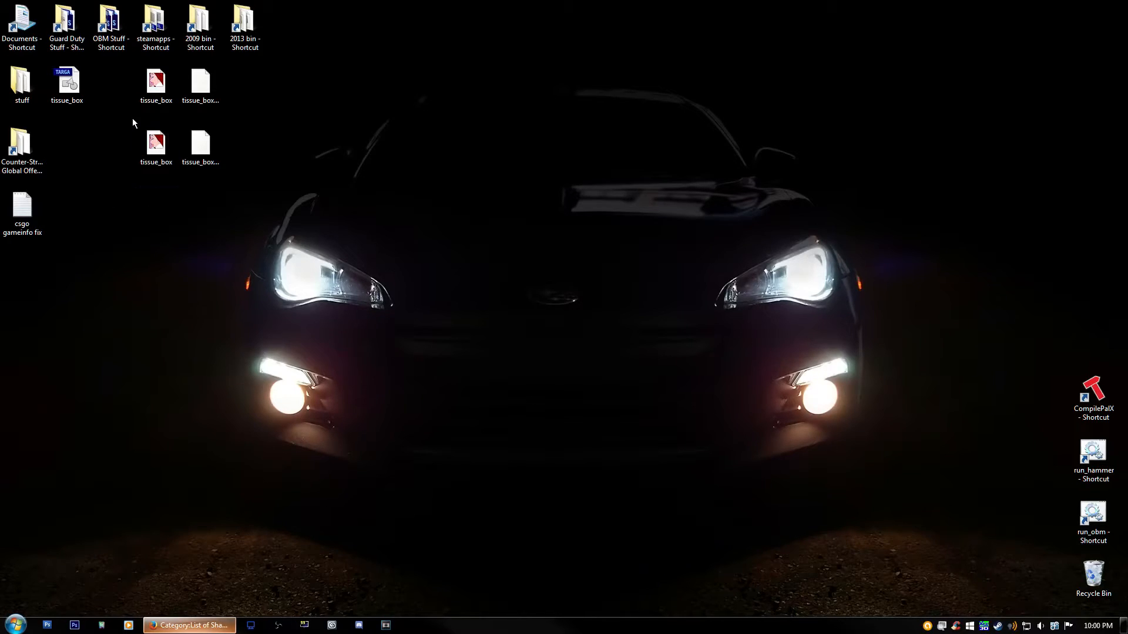
Step: Open tissue_box.vmt from the desktop, examine its $basetexture path, and close it
{"action": "double_click", "coordinate": [164, 150]}
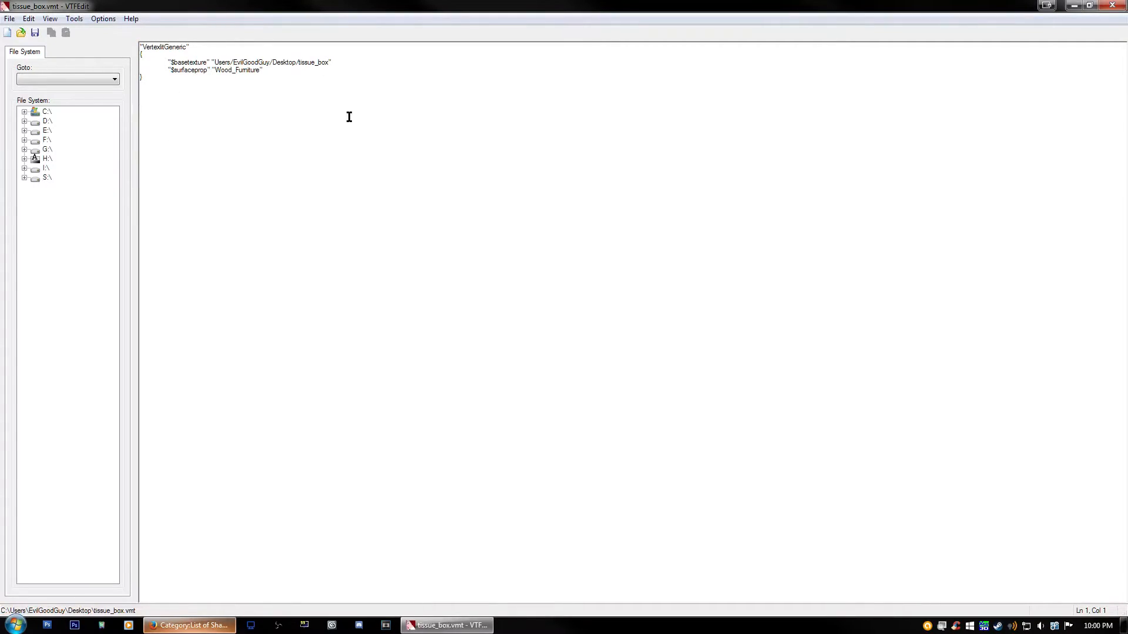
{"action": "left_click_drag", "start_coordinate": [168, 63], "coordinate": [331, 62]}
{"action": "left_click", "coordinate": [339, 62]}
{"action": "left_click", "coordinate": [1112, 6]}
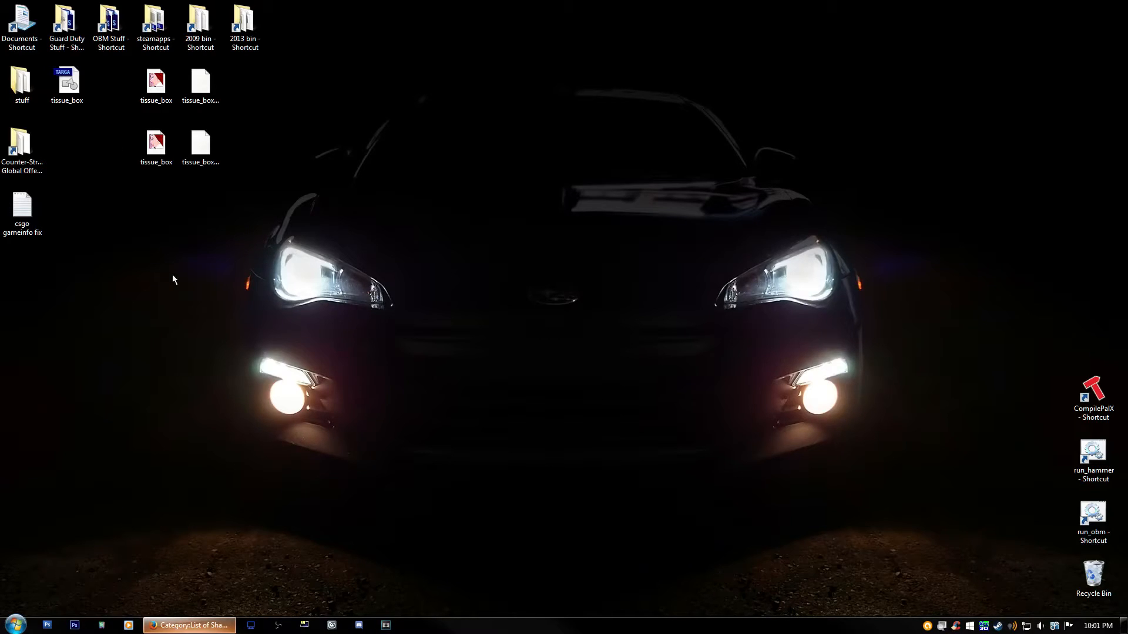
Step: Rename the tissue_box TGA file on the desktop to tissue_box_diffuse
{"action": "right_click", "coordinate": [73, 86]}
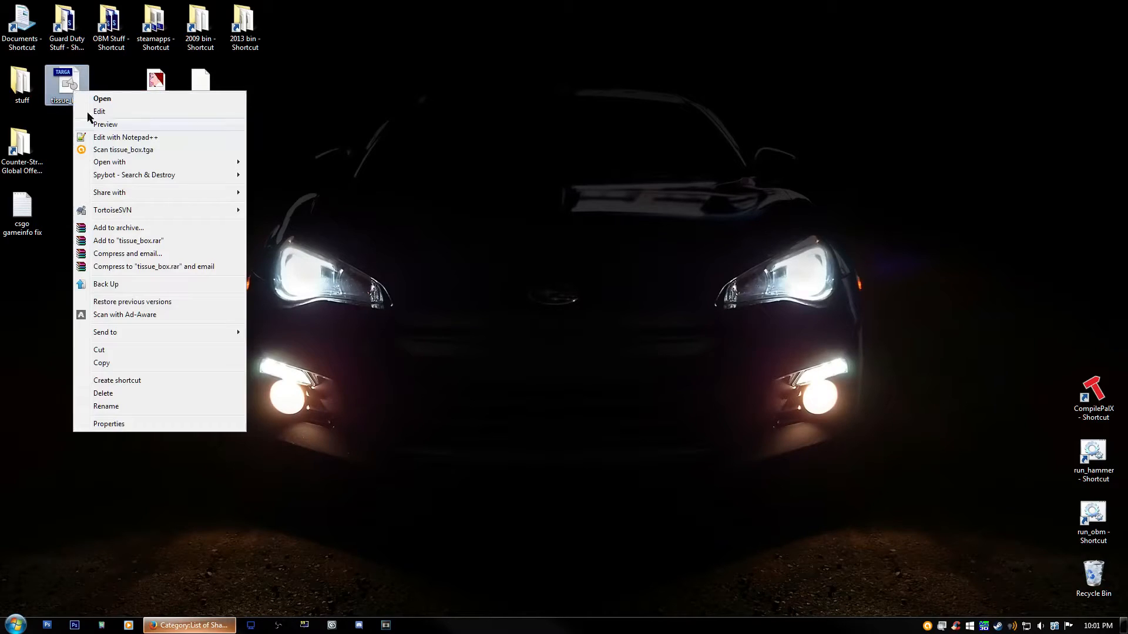
{"action": "left_click", "coordinate": [117, 409]}
{"action": "type", "text": "_"}
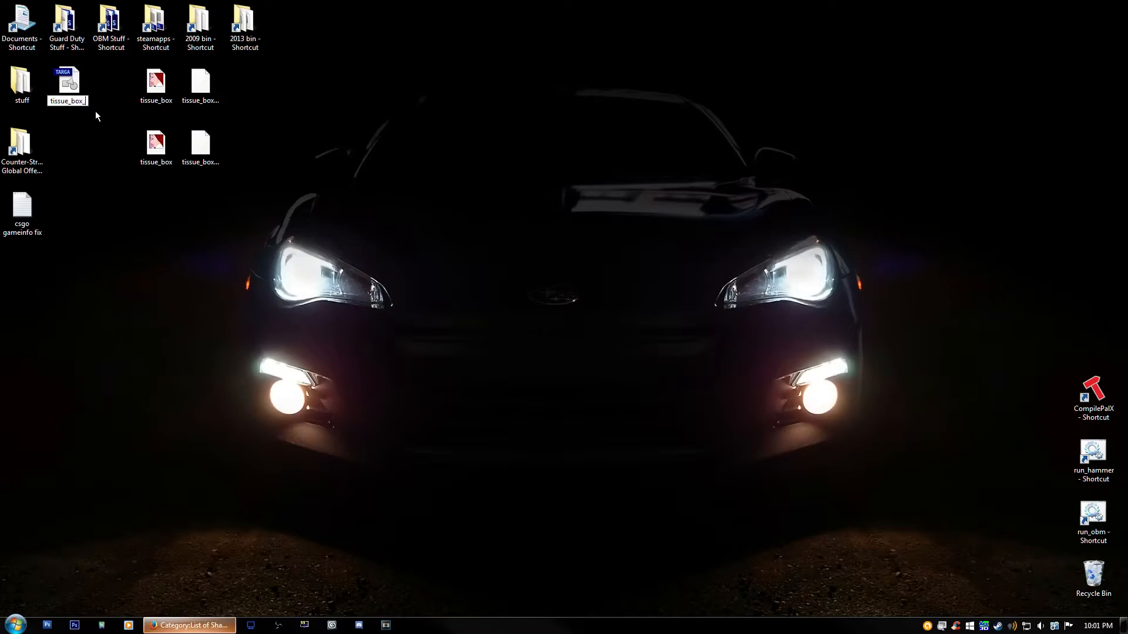
{"action": "type", "text": "diffuse"}
{"action": "key", "text": "Return"}
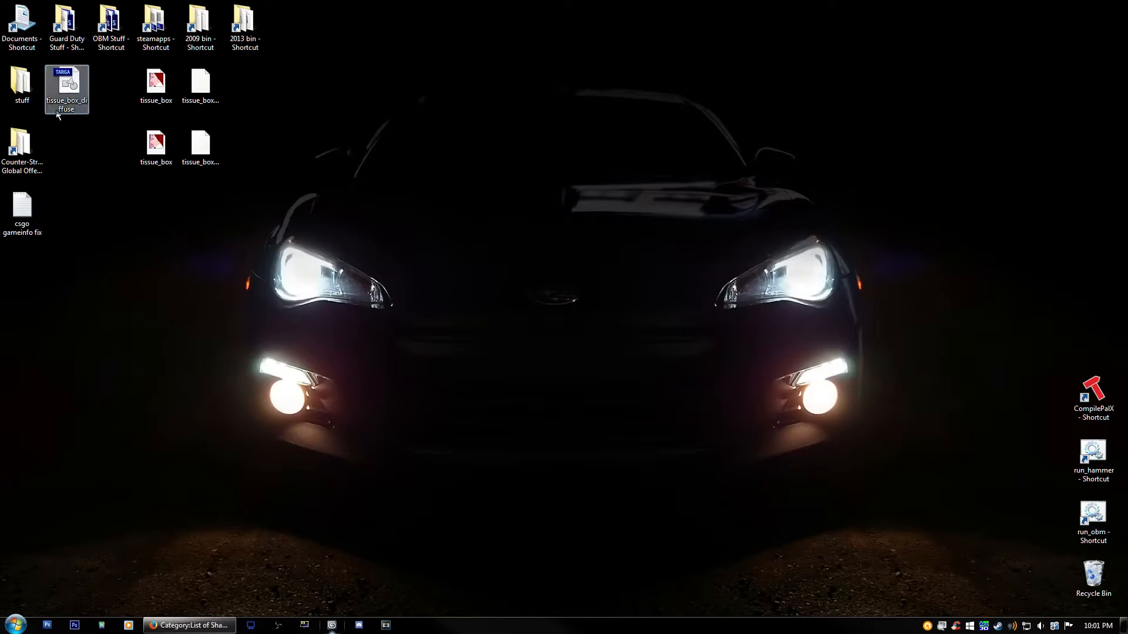
Step: Remove the _diffuse suffix from the TGA file's name so it is called tissue_box again
{"action": "left_click", "coordinate": [156, 145]}
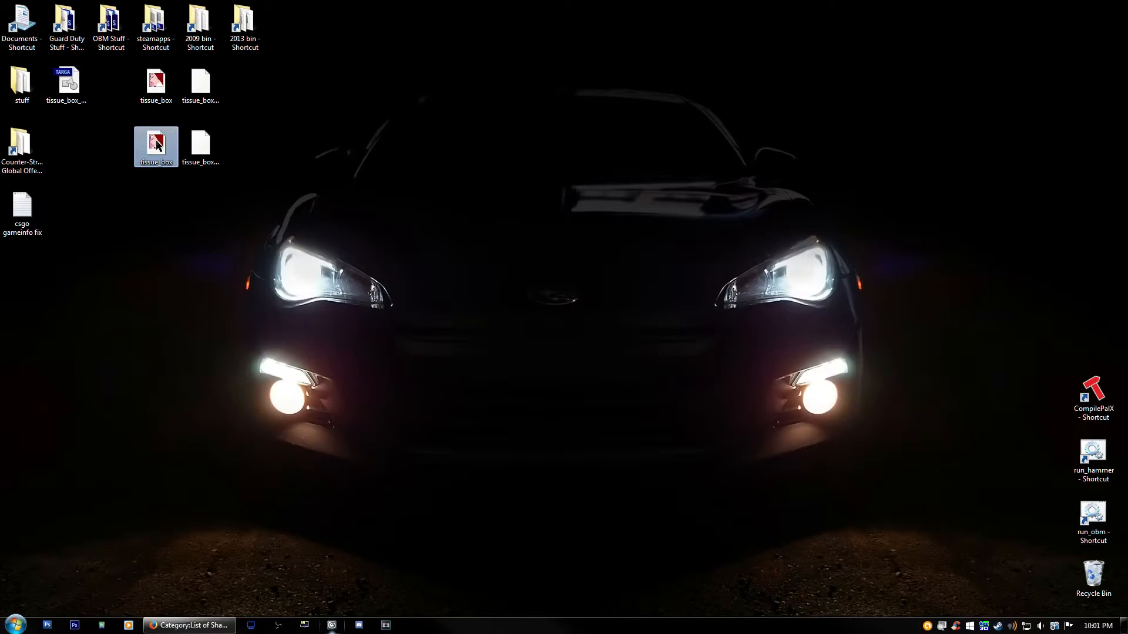
{"action": "right_click", "coordinate": [77, 96]}
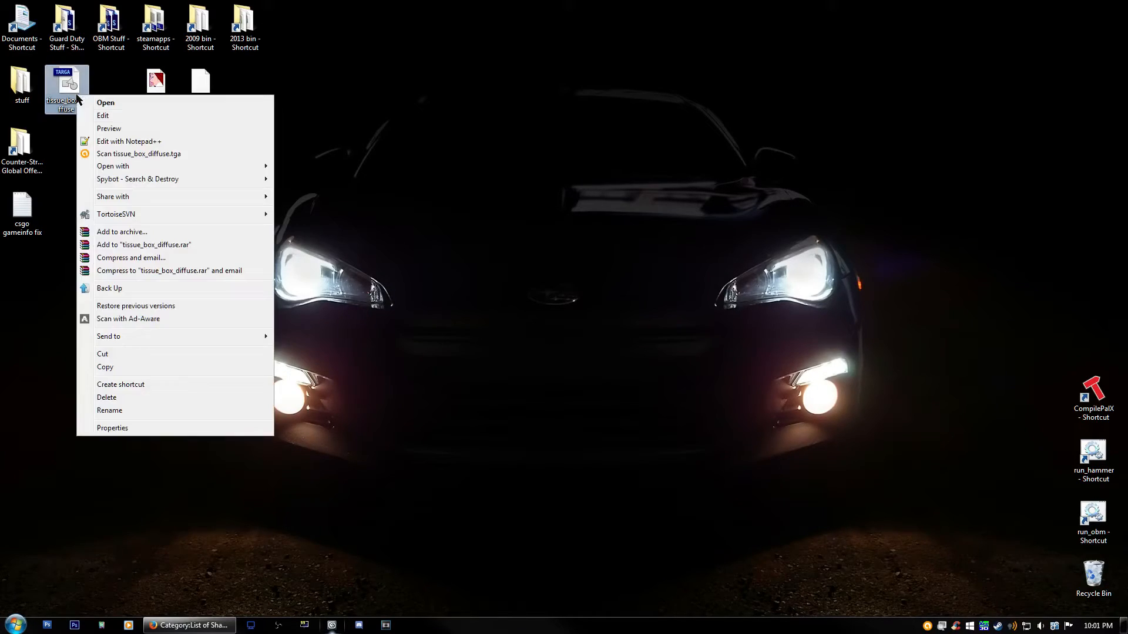
{"action": "left_click", "coordinate": [124, 410]}
{"action": "left_click_drag", "start_coordinate": [80, 109], "coordinate": [84, 101]}
{"action": "key", "text": "BackSpace"}
{"action": "key", "text": "BackSpace"}
{"action": "key", "text": "Return"}
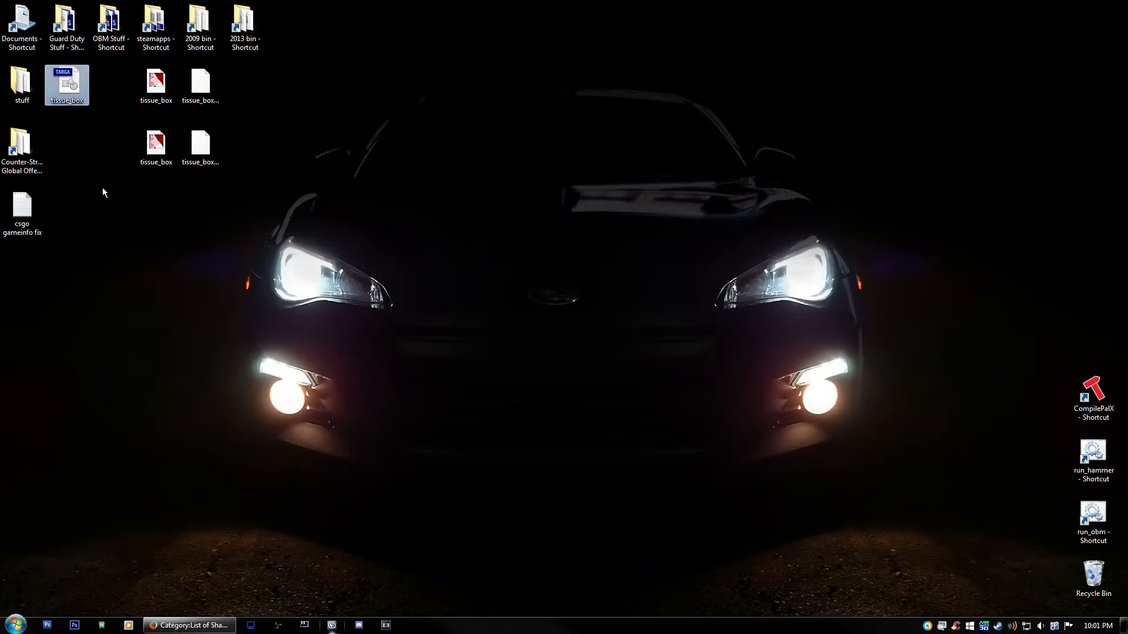
{"action": "left_click", "coordinate": [102, 188]}
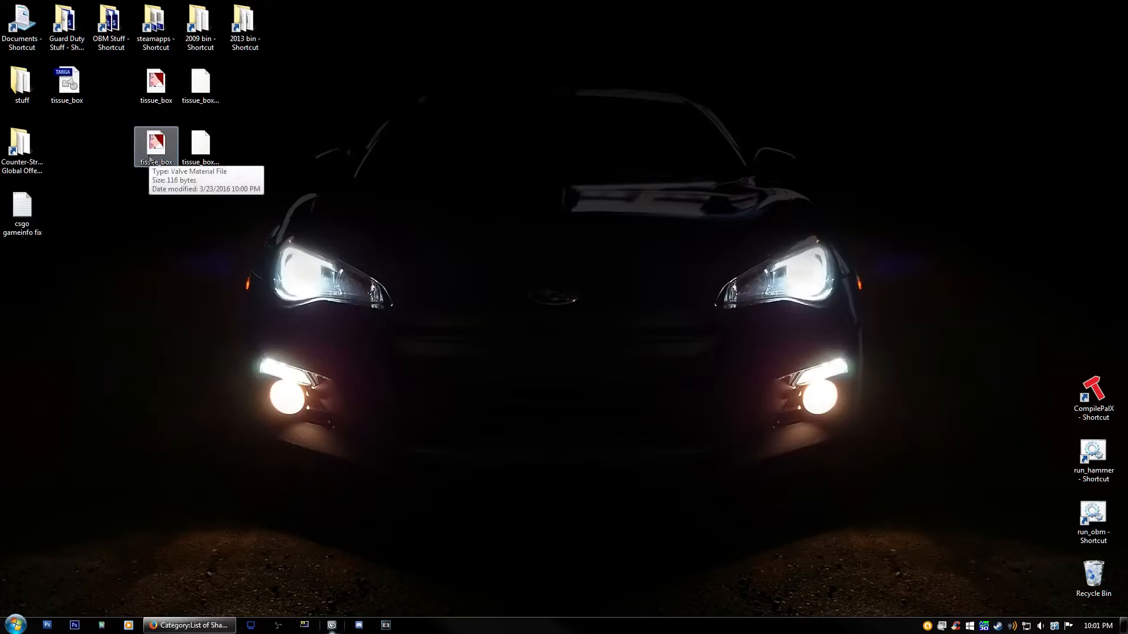
Step: Reopen the desktop's tissue_box.vmt, review its base texture and surface property entries, and close it
{"action": "left_click_drag", "start_coordinate": [149, 158], "coordinate": [157, 154]}
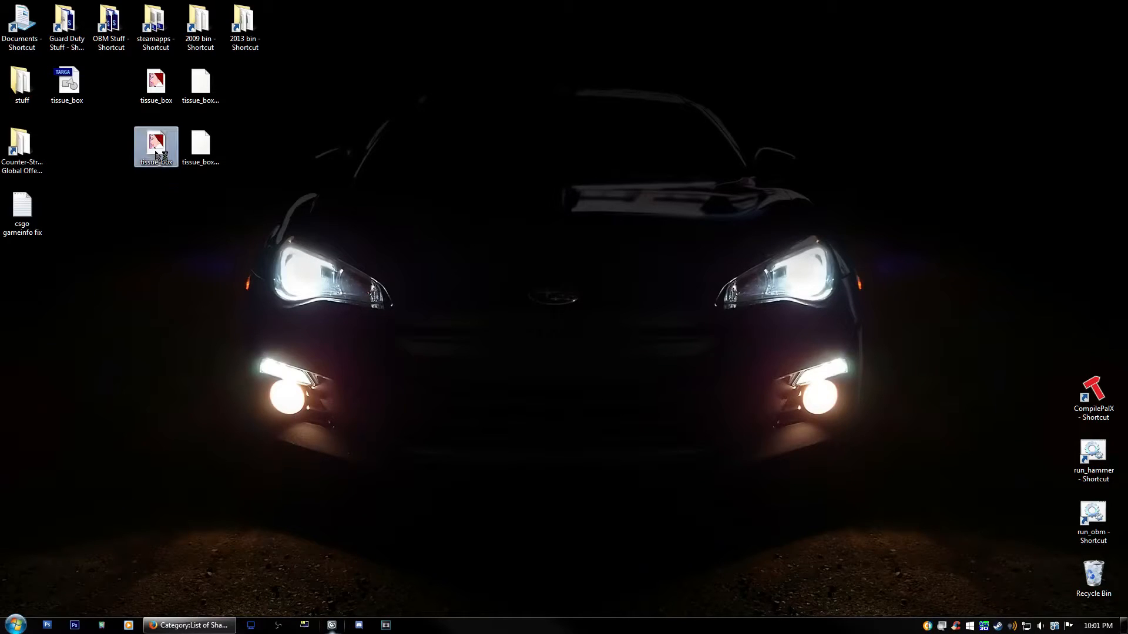
{"action": "double_click", "coordinate": [156, 155]}
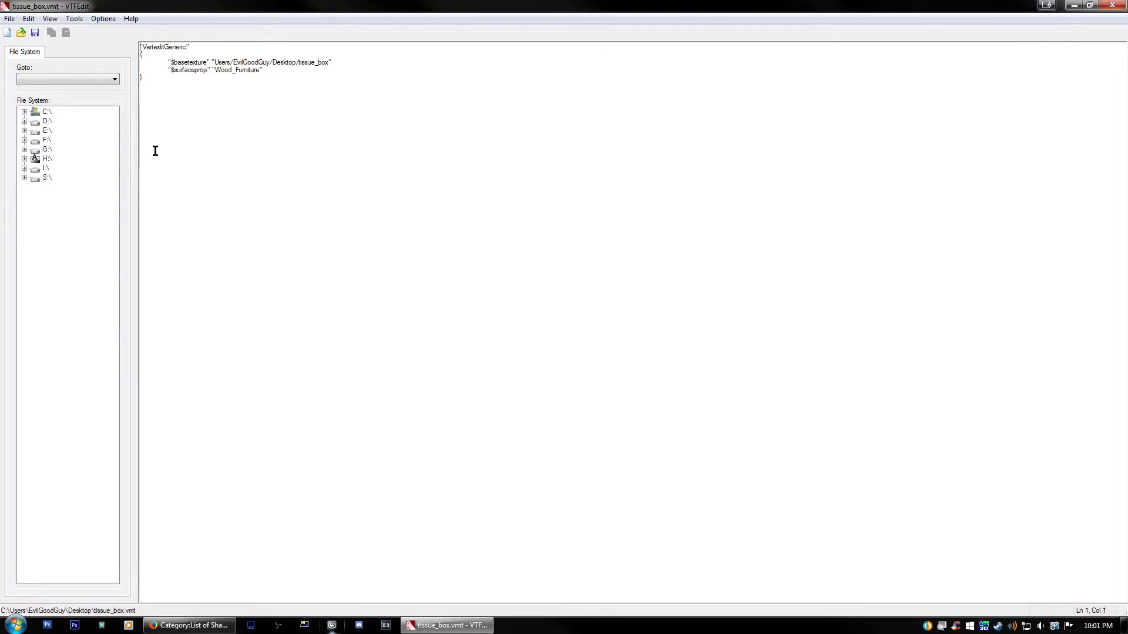
{"action": "left_click", "coordinate": [1112, 6]}
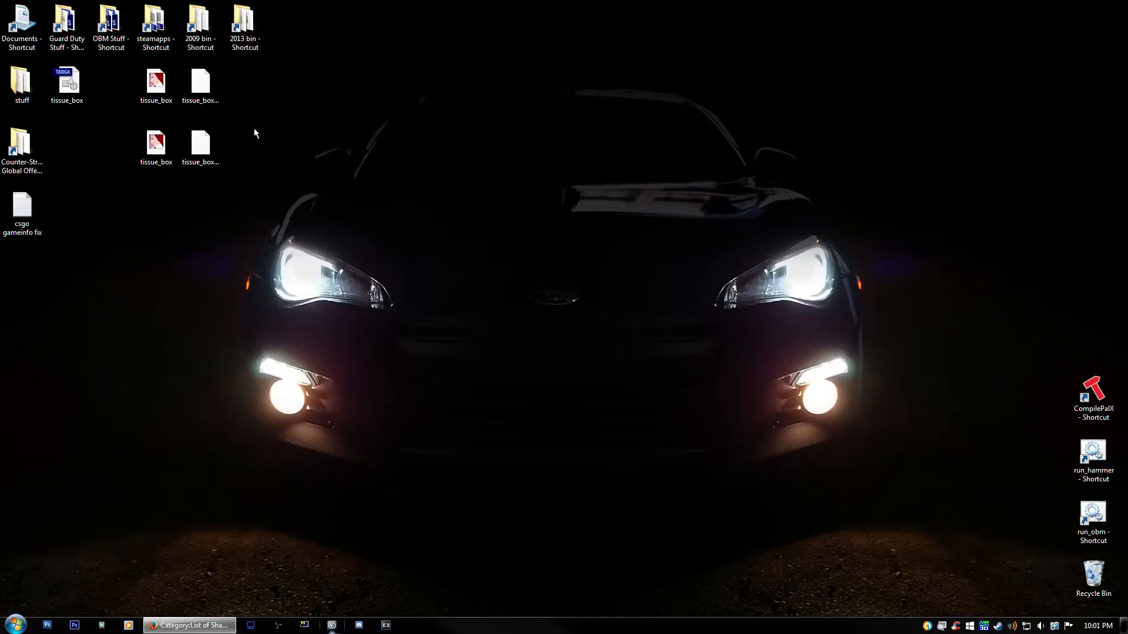
{"action": "left_click", "coordinate": [158, 85]}
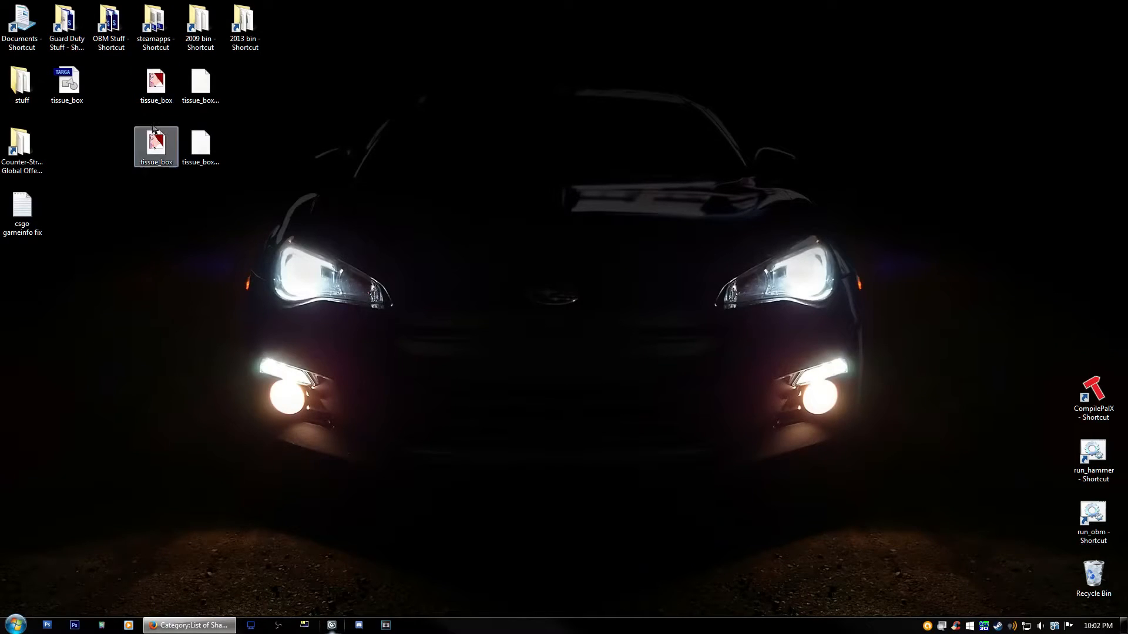
{"action": "left_click_drag", "start_coordinate": [130, 79], "coordinate": [173, 179]}
{"action": "left_click", "coordinate": [114, 76]}
{"action": "left_click_drag", "start_coordinate": [115, 75], "coordinate": [172, 184]}
{"action": "left_click", "coordinate": [119, 97]}
{"action": "left_click_drag", "start_coordinate": [122, 67], "coordinate": [168, 174]}
{"action": "left_click", "coordinate": [125, 102]}
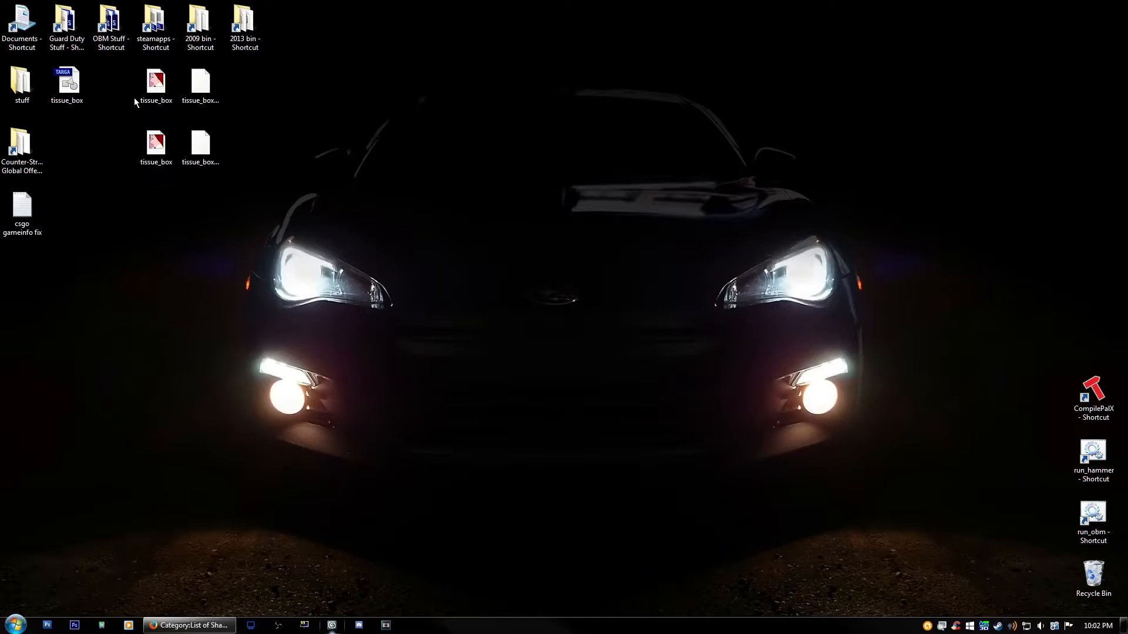
Step: Check the contents of the desktop's tissue_box.vmt once more and close the file
{"action": "left_click", "coordinate": [156, 160]}
{"action": "double_click", "coordinate": [158, 162]}
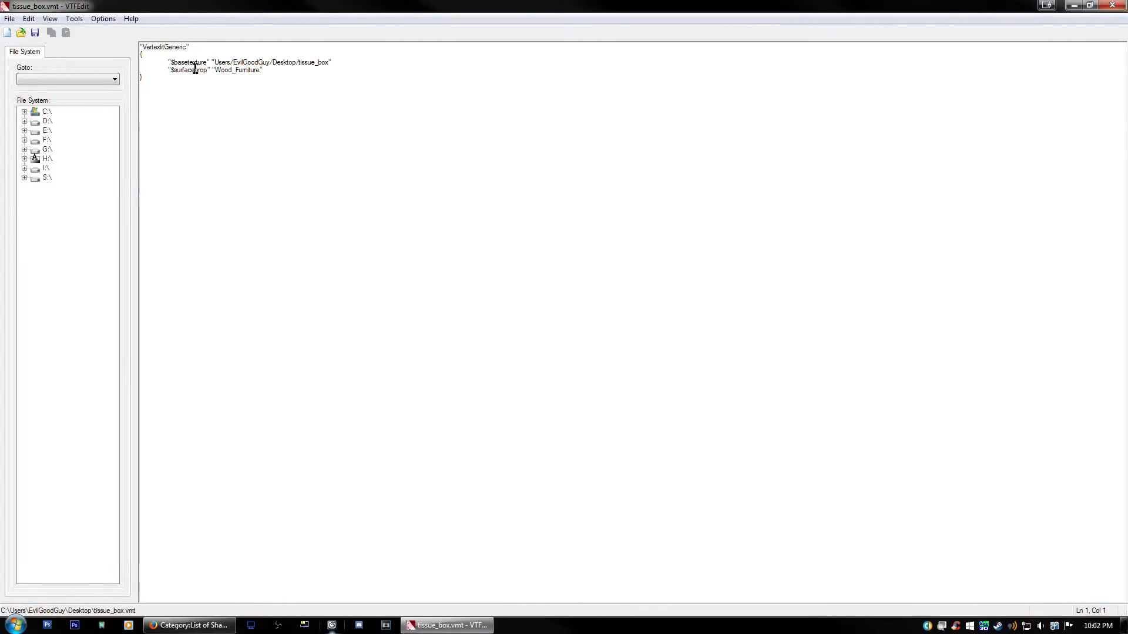
{"action": "left_click", "coordinate": [1112, 5]}
{"action": "left_click_drag", "start_coordinate": [146, 73], "coordinate": [111, 170]}
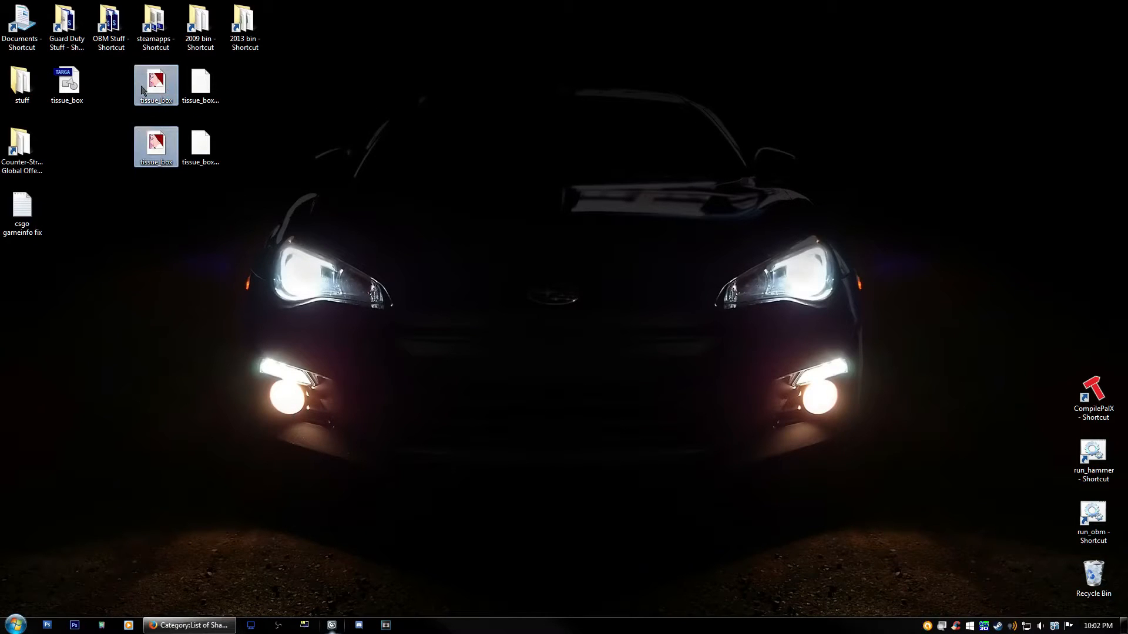
{"action": "left_click", "coordinate": [110, 172]}
{"action": "left_click", "coordinate": [29, 152]}
{"action": "left_click", "coordinate": [90, 184]}
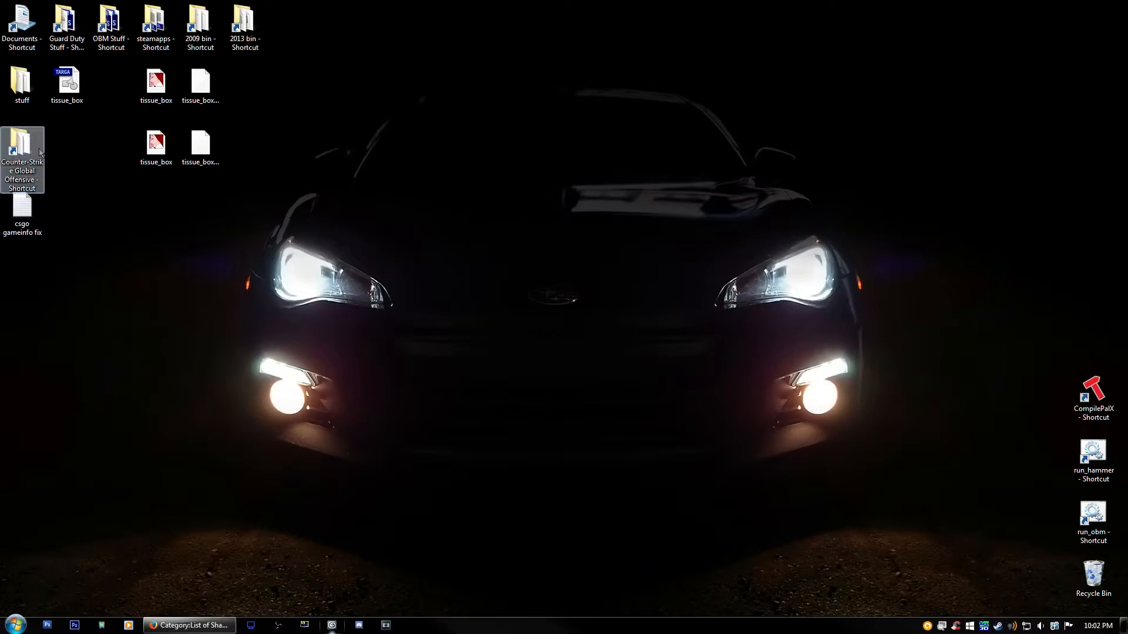
Step: Go from the Counter-Strike Global Offensive shortcut to csgo\materials\models\tutorial and look over its tissue_box texture and material files
{"action": "double_click", "coordinate": [29, 143]}
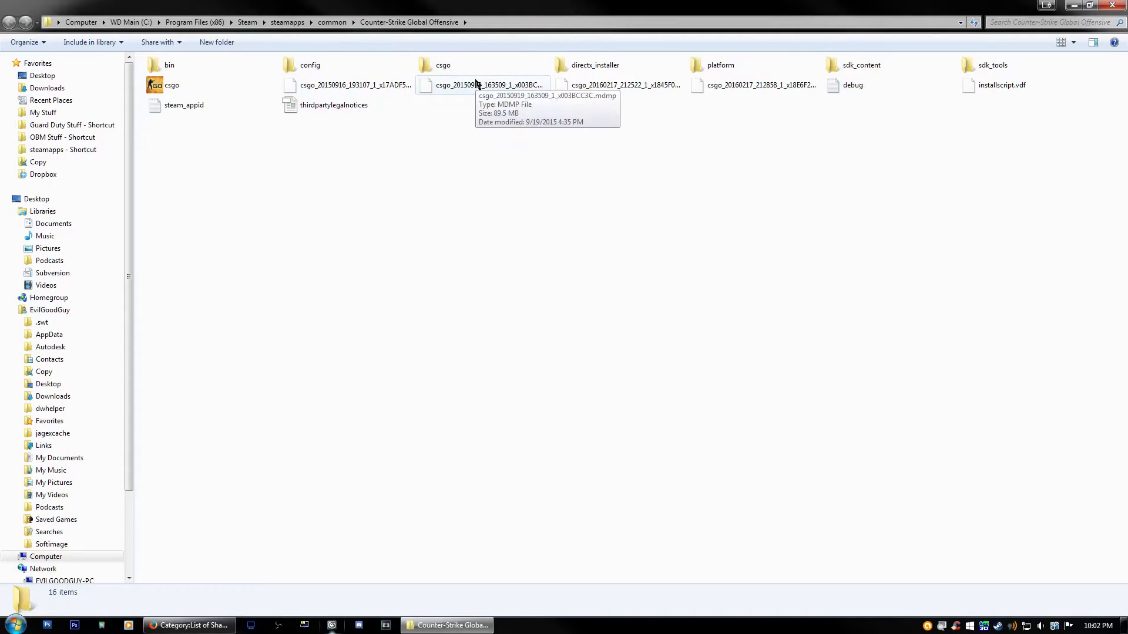
{"action": "double_click", "coordinate": [439, 66]}
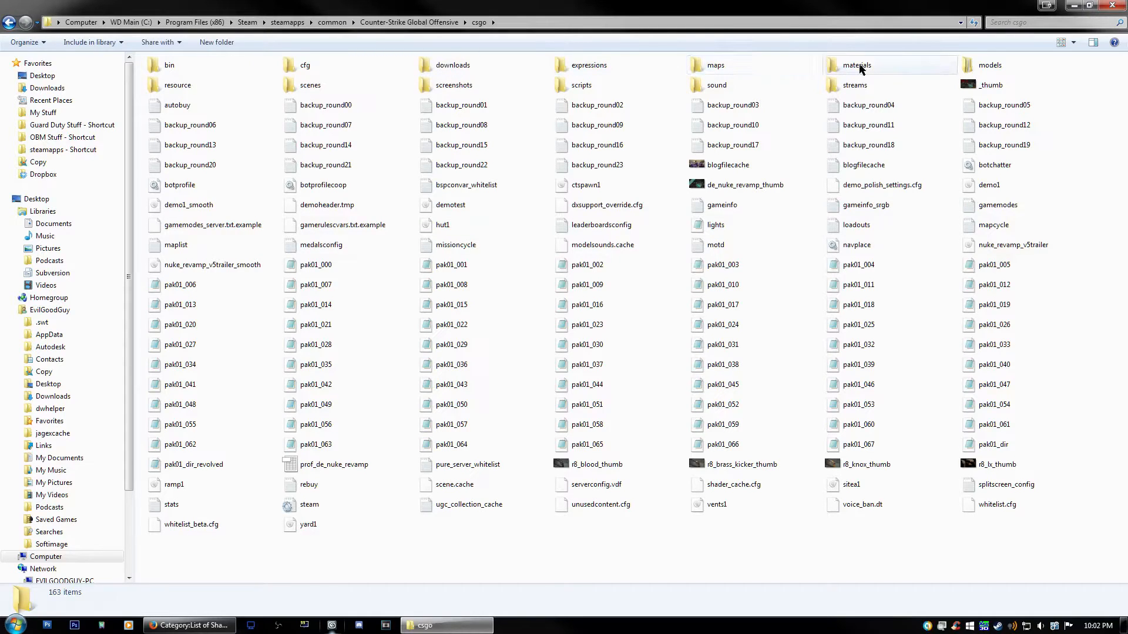
{"action": "double_click", "coordinate": [856, 67]}
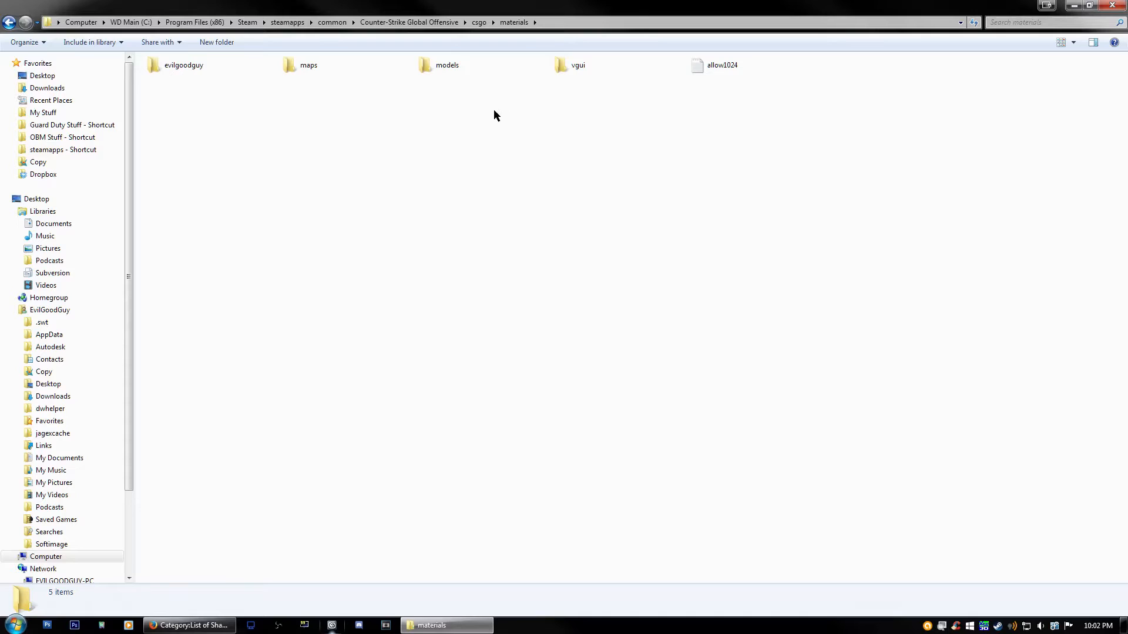
{"action": "double_click", "coordinate": [441, 68]}
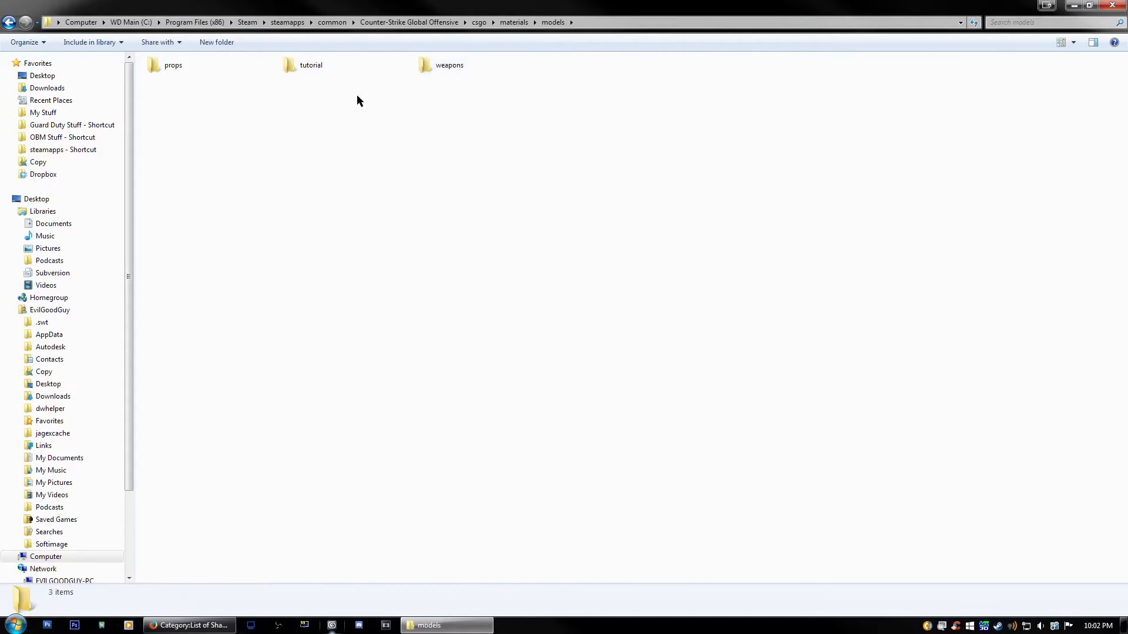
{"action": "double_click", "coordinate": [309, 65]}
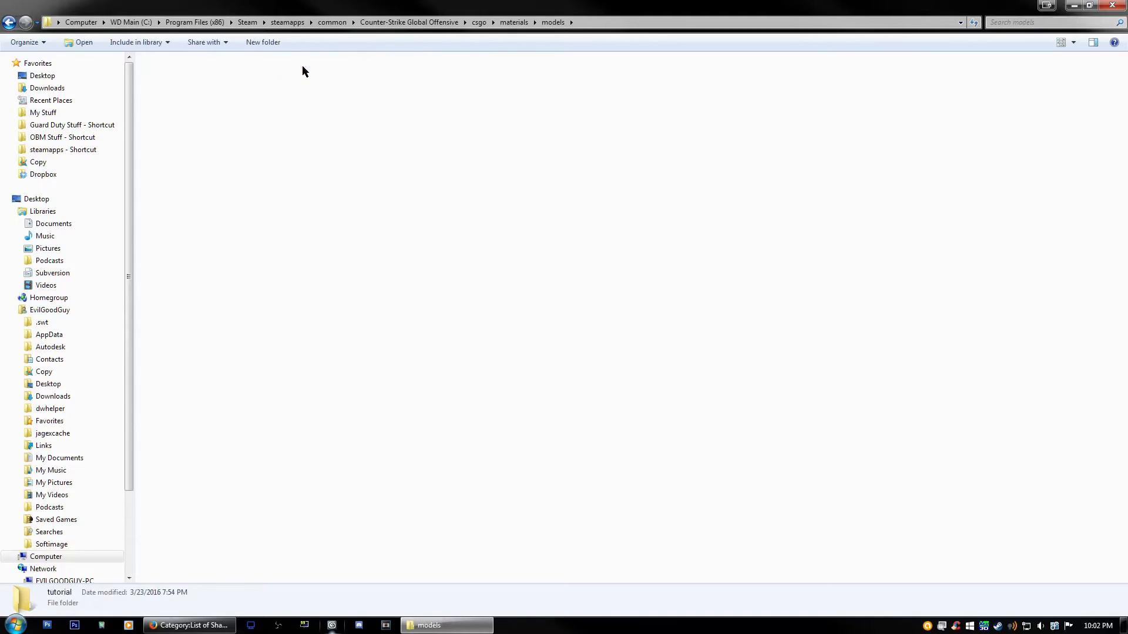
{"action": "left_click_drag", "start_coordinate": [836, 147], "coordinate": [182, 64]}
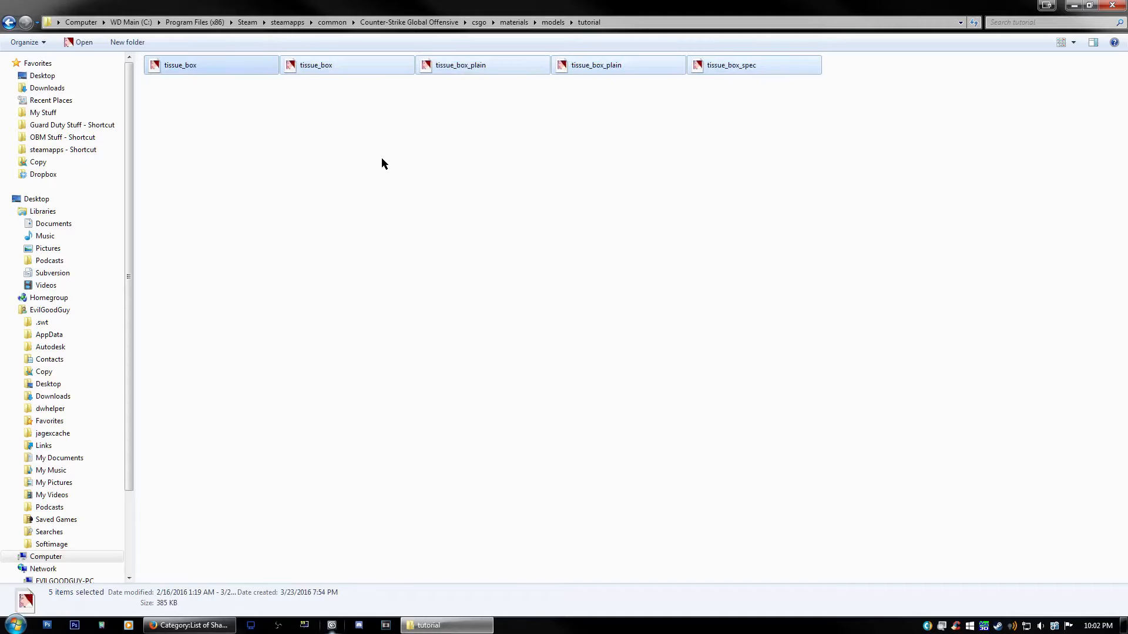
{"action": "left_click", "coordinate": [299, 145]}
Step: Open the tutorial folder's tissue_box.vmt, examine its $envmapmask and $envmapcontrast lines, and close it
{"action": "left_click", "coordinate": [182, 67]}
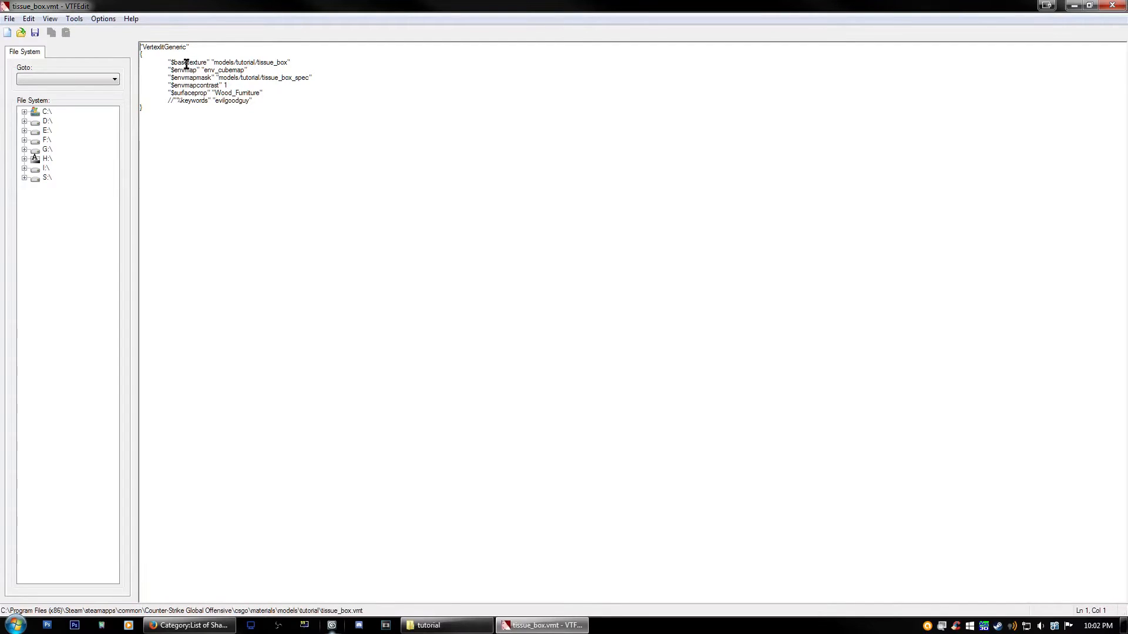
{"action": "mouse_move", "coordinate": [151, 70]}
{"action": "left_mouse_down"}
{"action": "mouse_move", "coordinate": [259, 70]}
{"action": "mouse_move", "coordinate": [148, 79]}
{"action": "left_mouse_up"}
{"action": "left_click", "coordinate": [292, 78]}
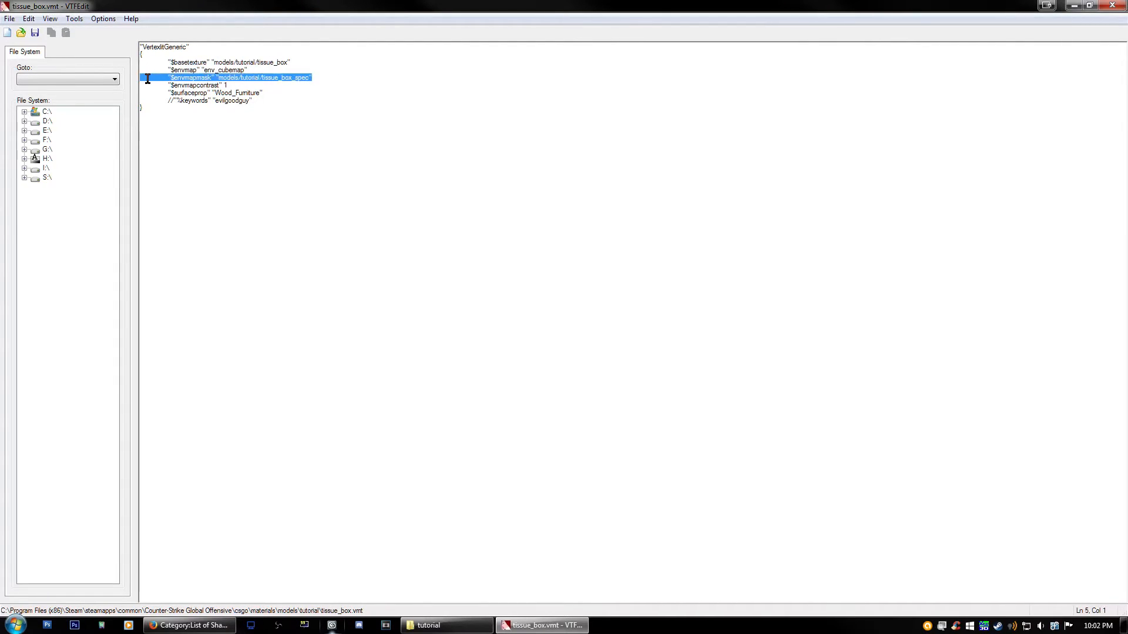
{"action": "left_click", "coordinate": [233, 78]}
{"action": "left_click_drag", "start_coordinate": [330, 79], "coordinate": [158, 77]}
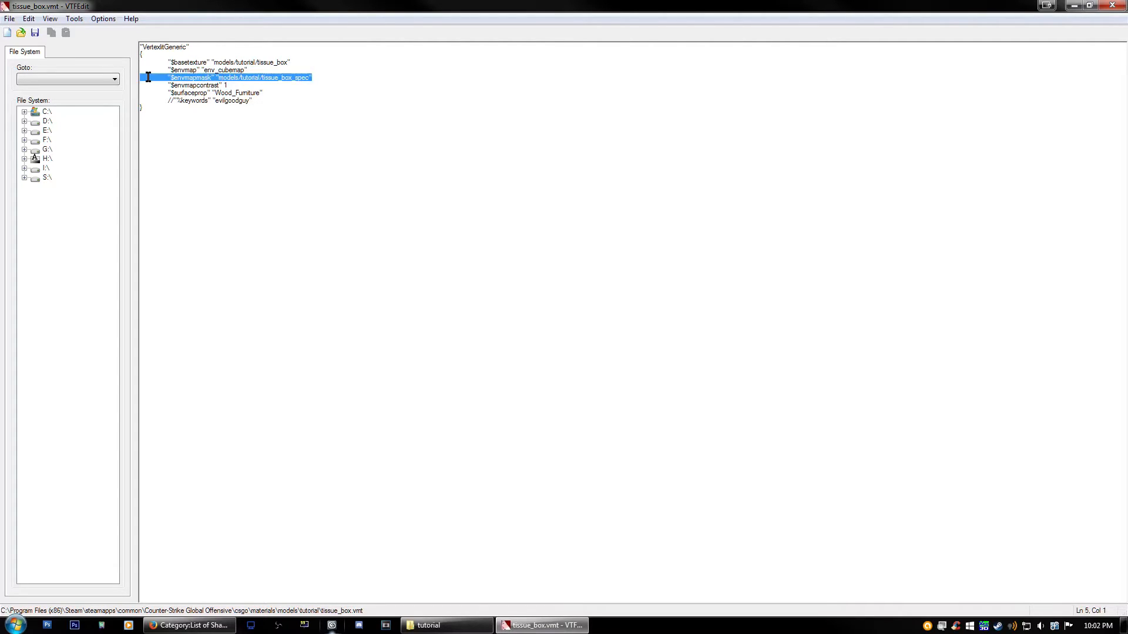
{"action": "left_click", "coordinate": [202, 85]}
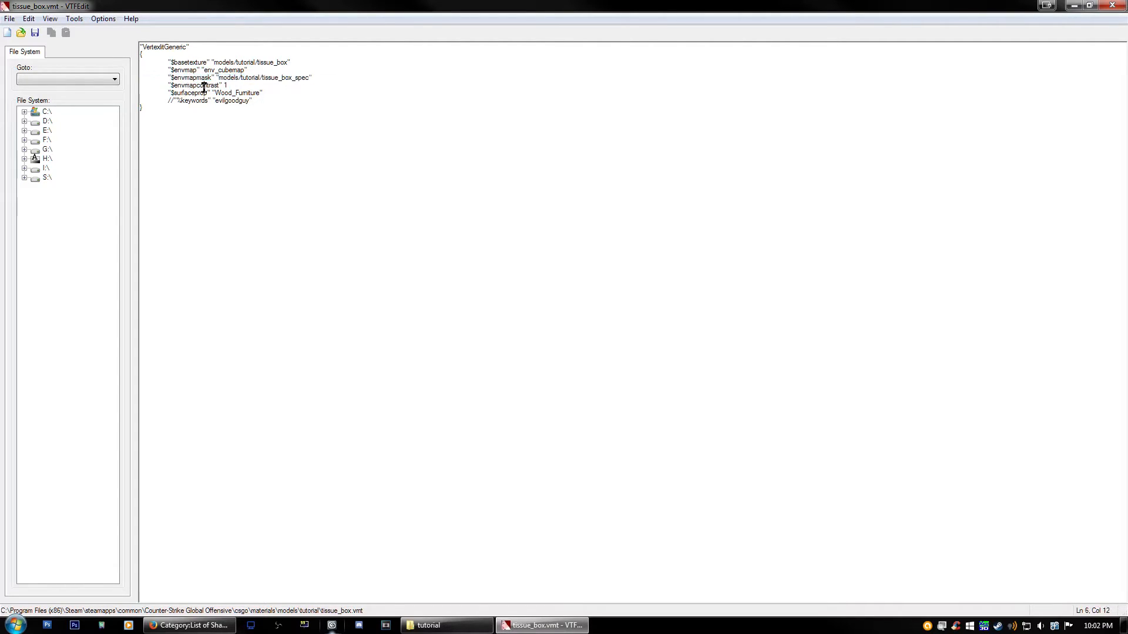
{"action": "left_click_drag", "start_coordinate": [233, 86], "coordinate": [141, 86]}
{"action": "left_click", "coordinate": [249, 82]}
{"action": "left_click", "coordinate": [1112, 5]}
{"action": "left_click", "coordinate": [326, 77]}
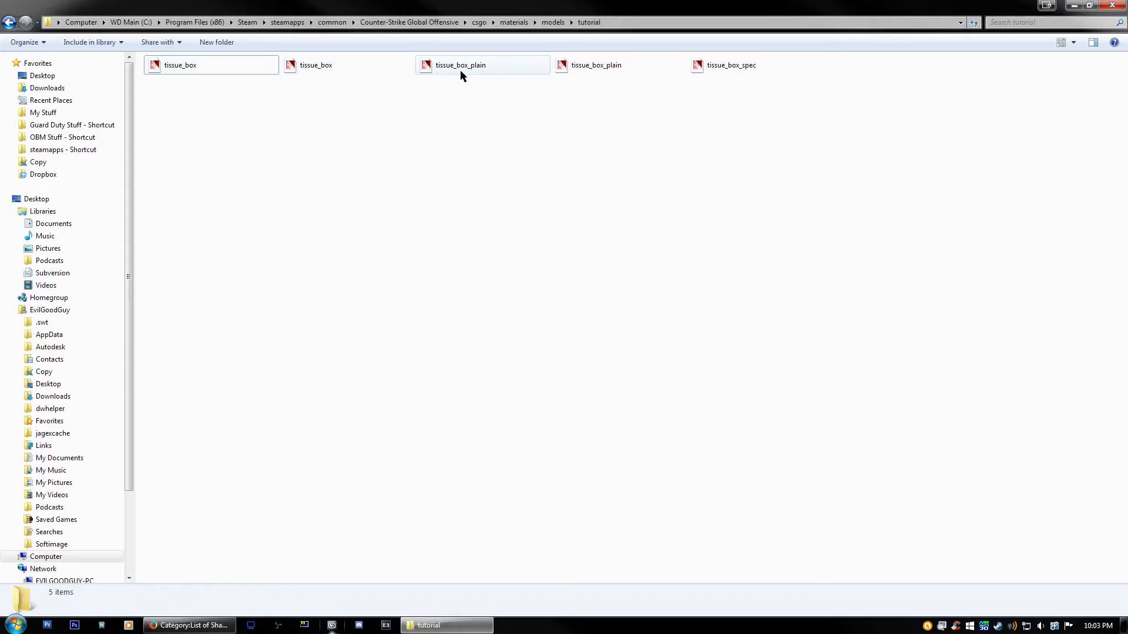
Step: Open the tissue_box_plain texture from the tutorial folder, view it, and close it
{"action": "left_click", "coordinate": [585, 70]}
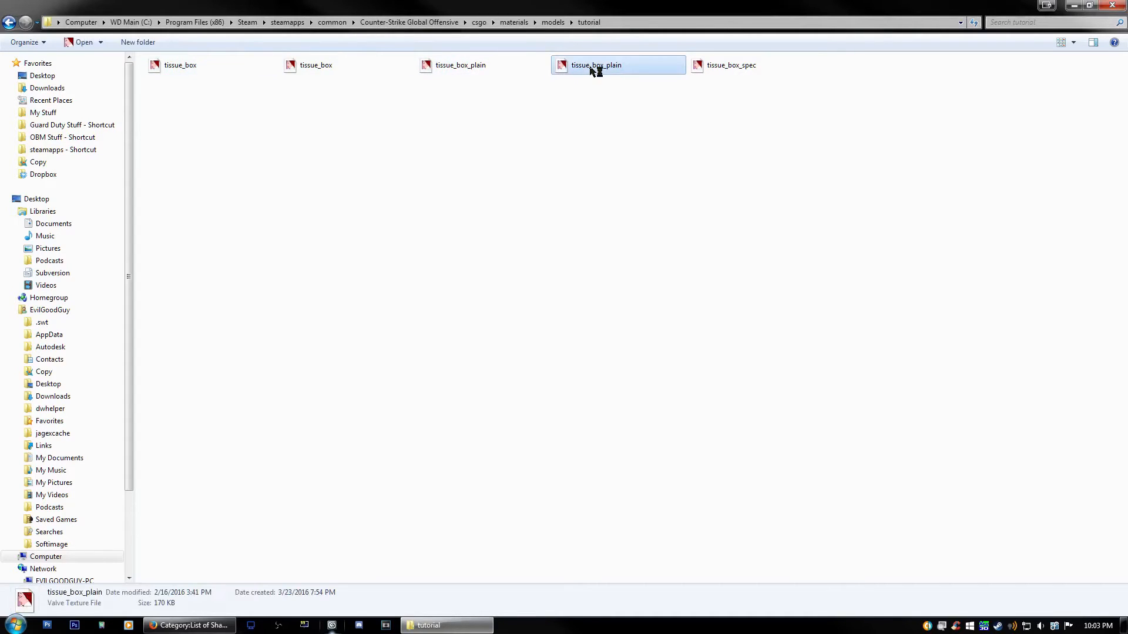
{"action": "double_click", "coordinate": [588, 70]}
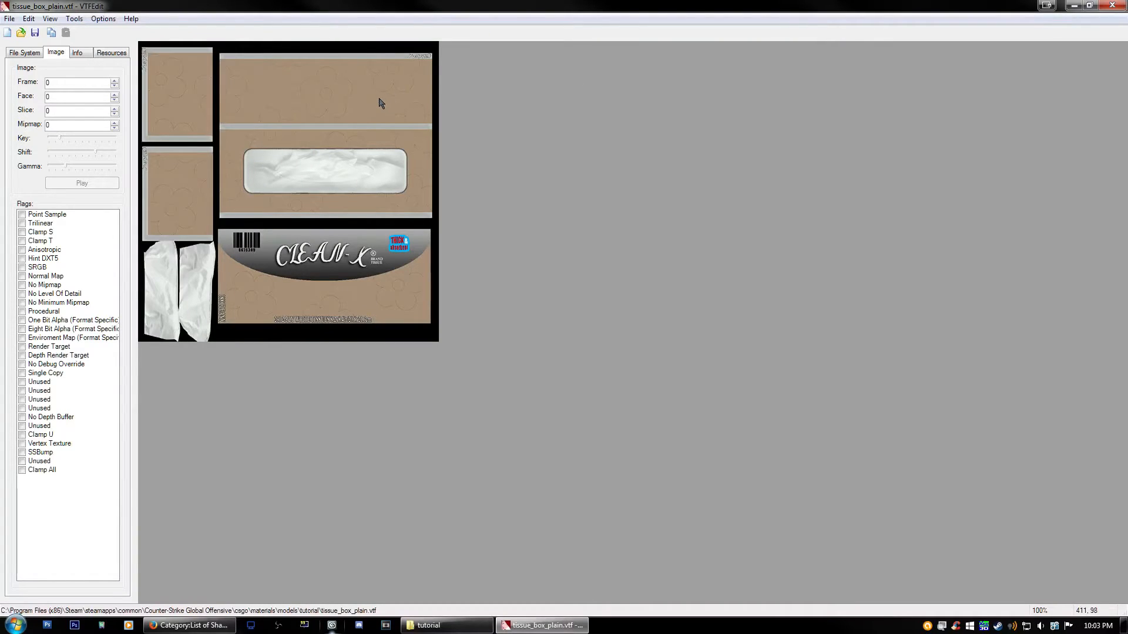
{"action": "left_click", "coordinate": [1112, 6]}
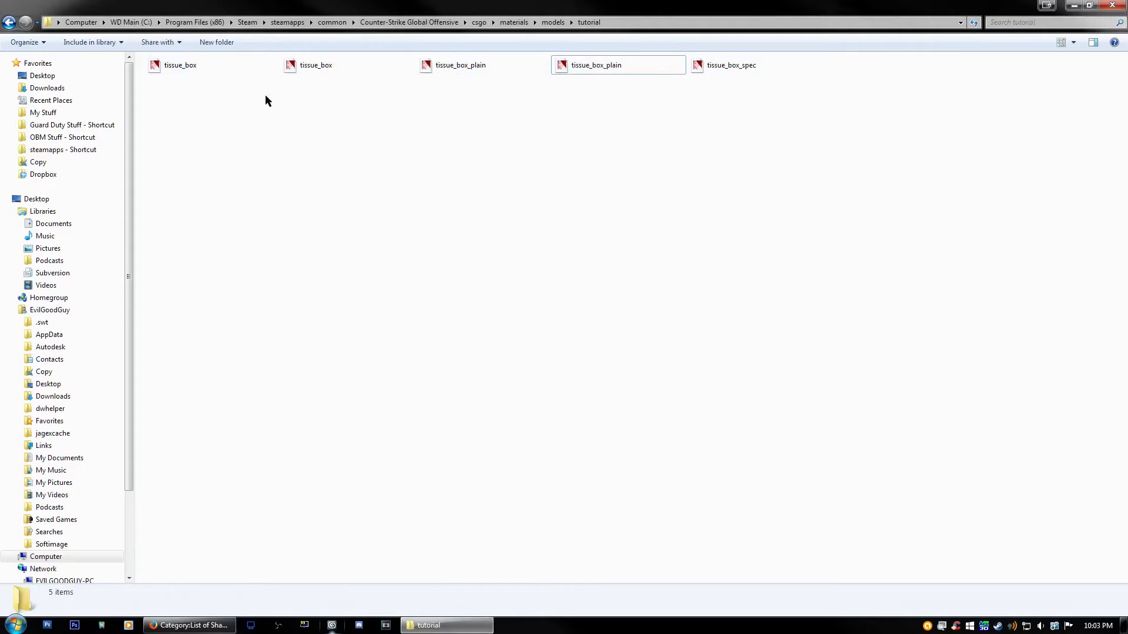
Step: Reopen the tutorial folder's tissue_box.vmt, examine the $basetexture path models/tutorial/tissue_box, and close the file
{"action": "double_click", "coordinate": [185, 73]}
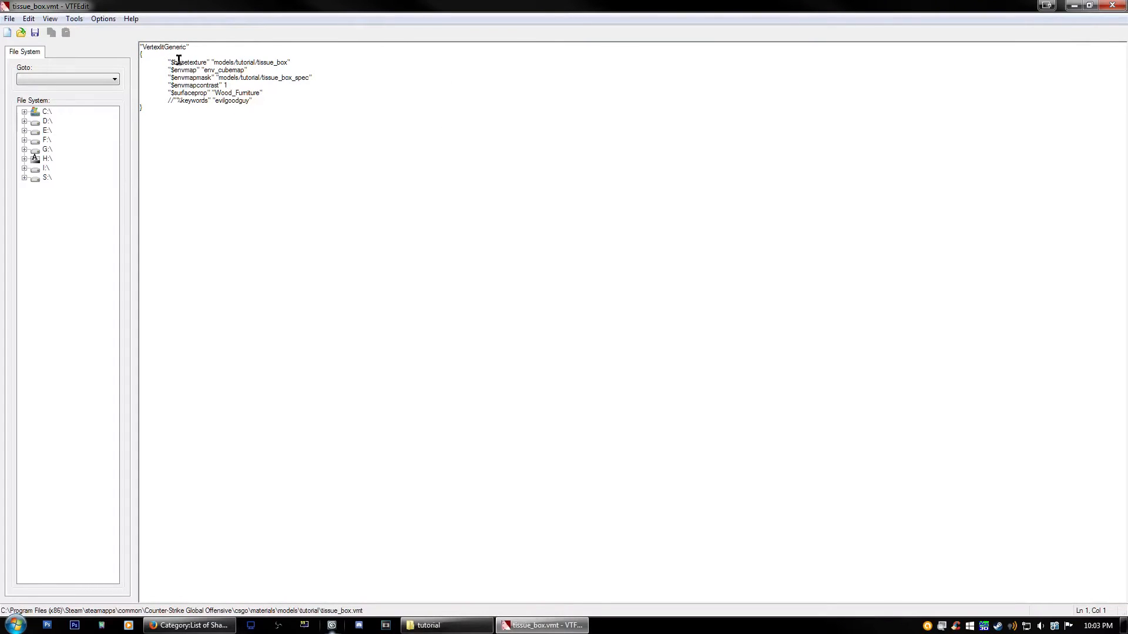
{"action": "left_click_drag", "start_coordinate": [156, 59], "coordinate": [271, 58]}
{"action": "left_click", "coordinate": [274, 61]}
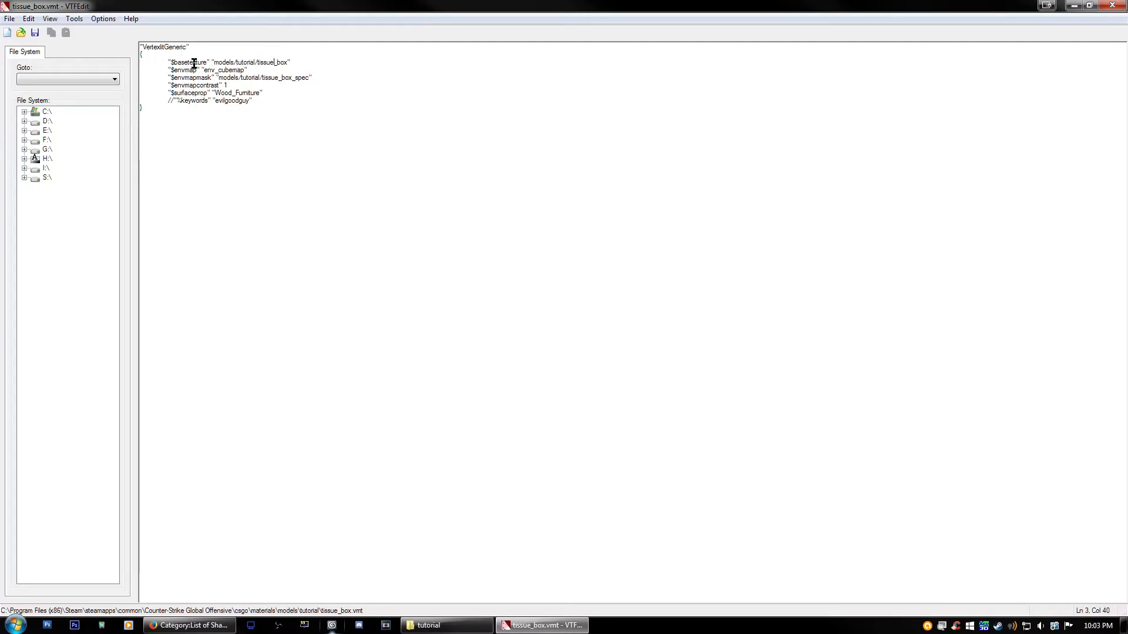
{"action": "left_click_drag", "start_coordinate": [216, 60], "coordinate": [287, 61]}
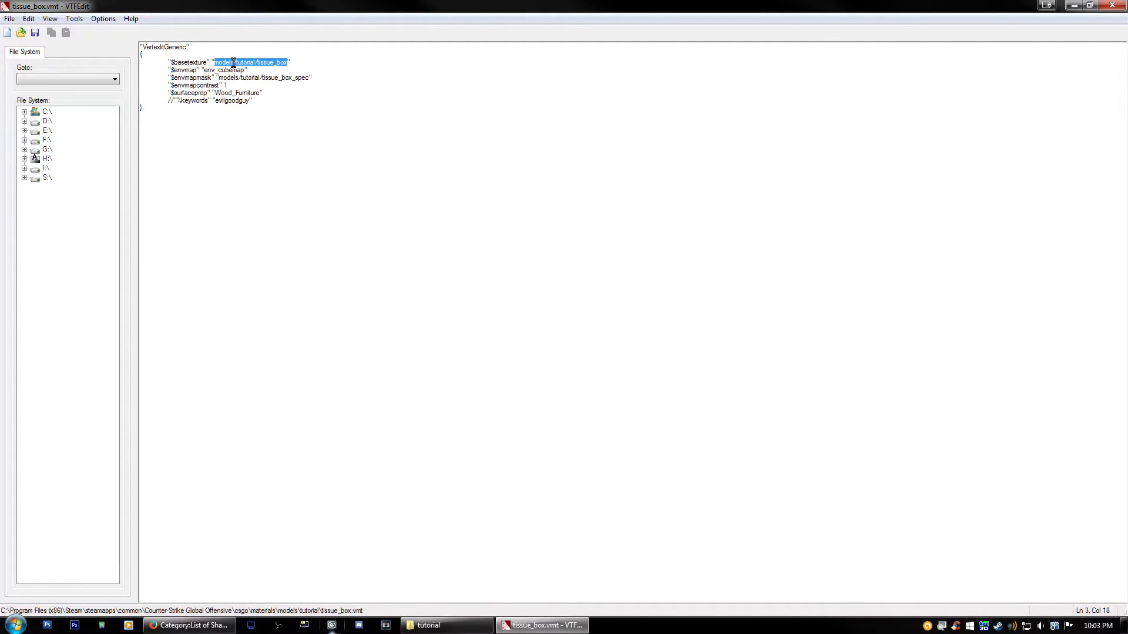
{"action": "left_click", "coordinate": [285, 63]}
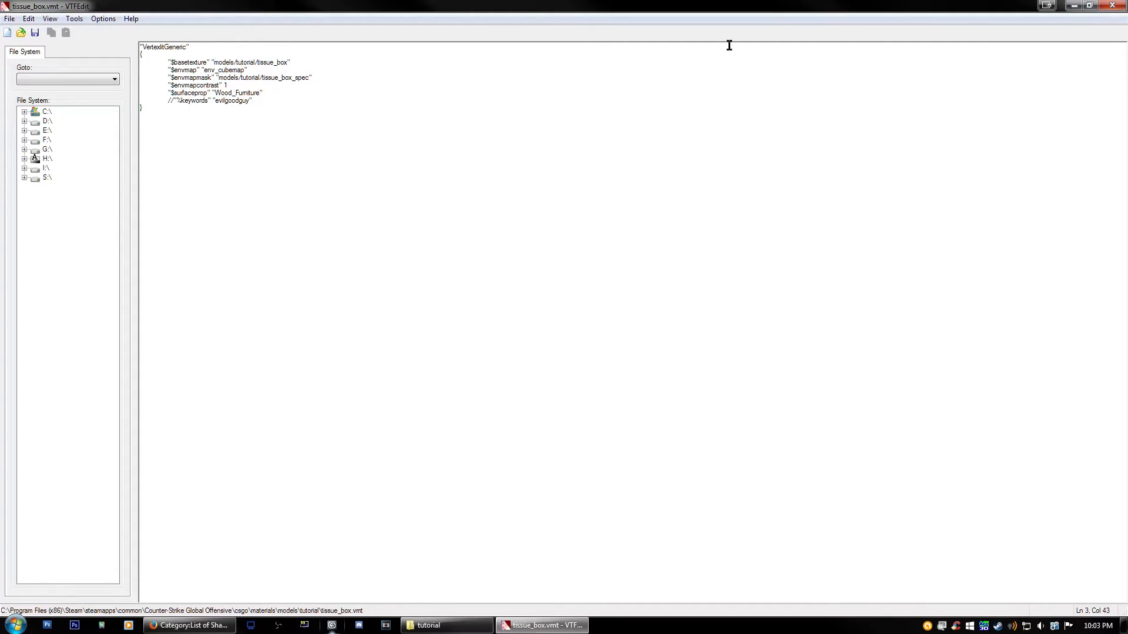
{"action": "left_click_drag", "start_coordinate": [300, 62], "coordinate": [218, 62]}
{"action": "left_click", "coordinate": [255, 66]}
{"action": "left_click", "coordinate": [437, 625]}
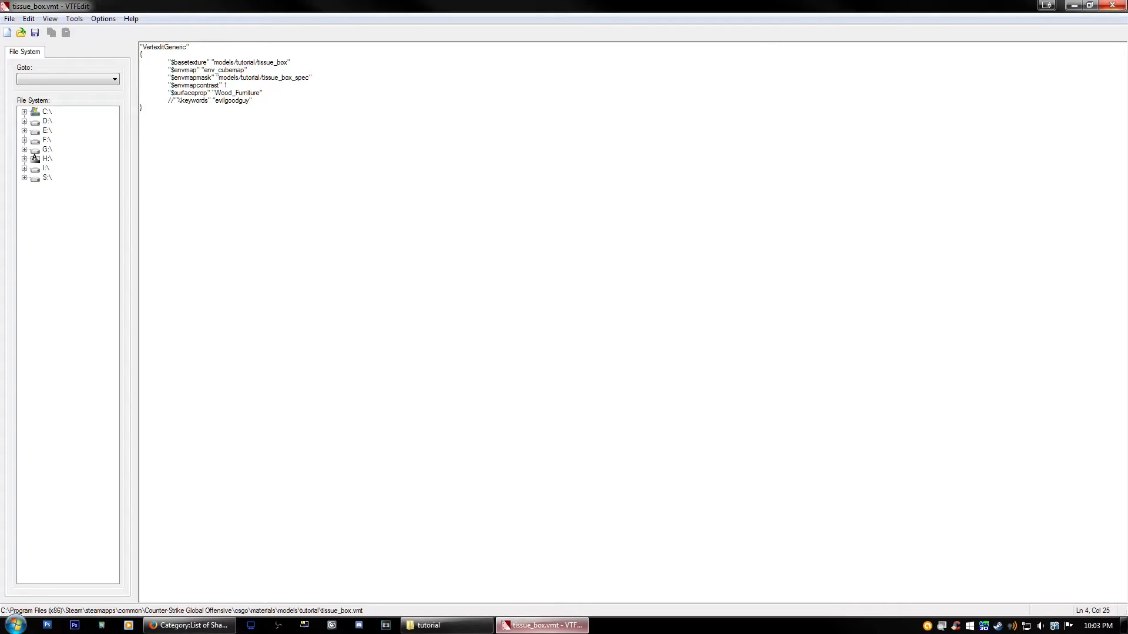
{"action": "left_click", "coordinate": [1113, 6]}
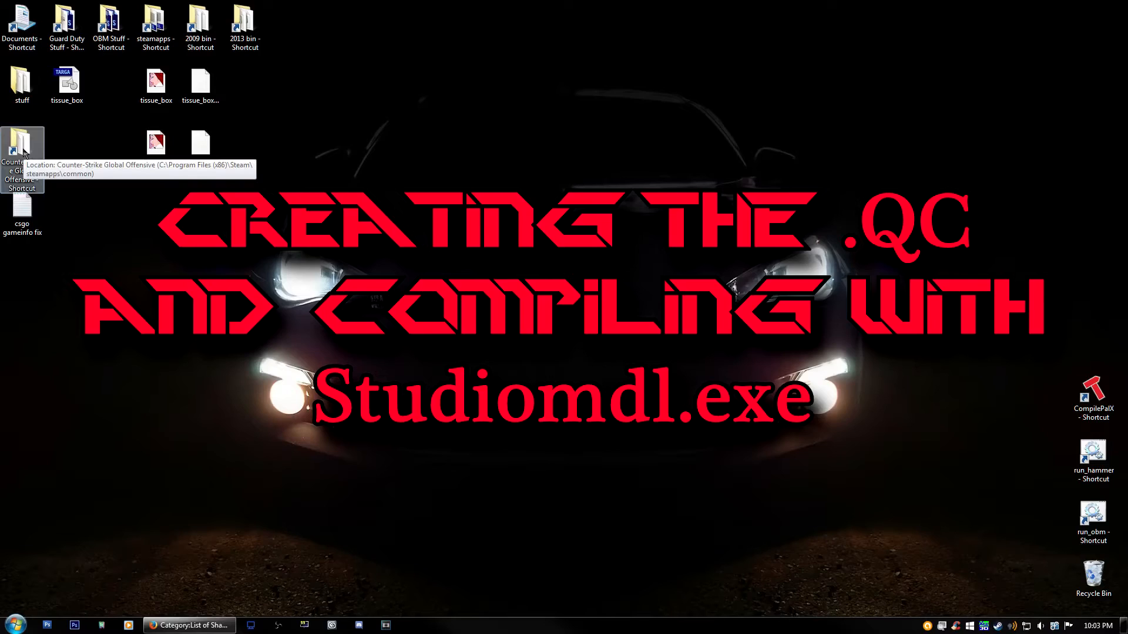
Step: Open the Counter-Strike Global Offensive folder from its desktop shortcut, look into csgo, and return to the game's root folder
{"action": "left_click", "coordinate": [23, 152]}
{"action": "double_click", "coordinate": [23, 152]}
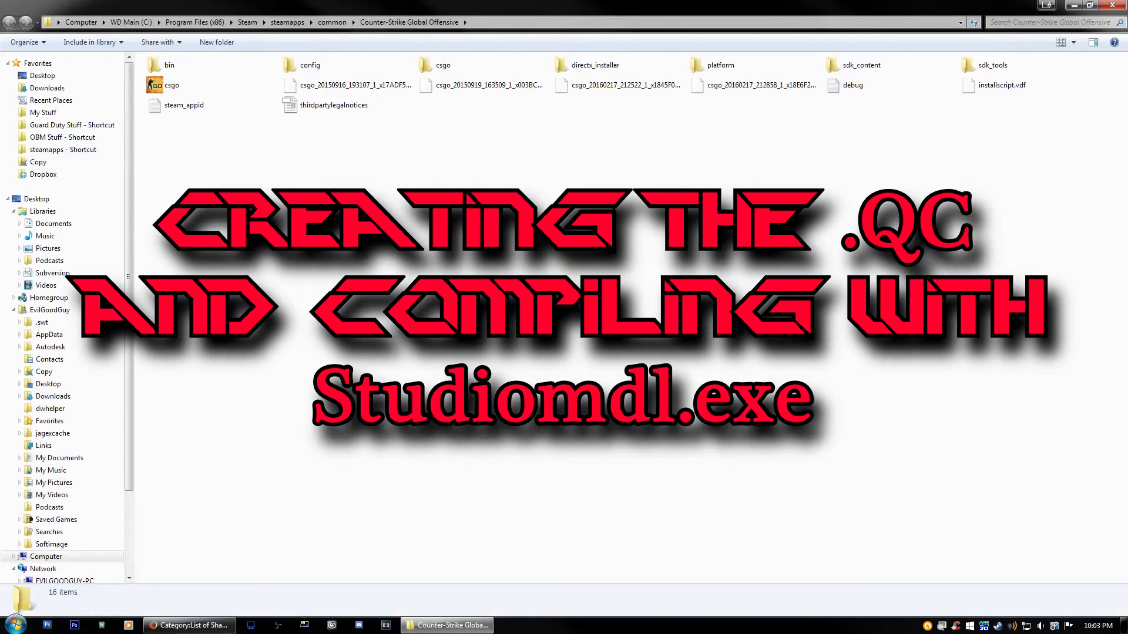
{"action": "double_click", "coordinate": [442, 64]}
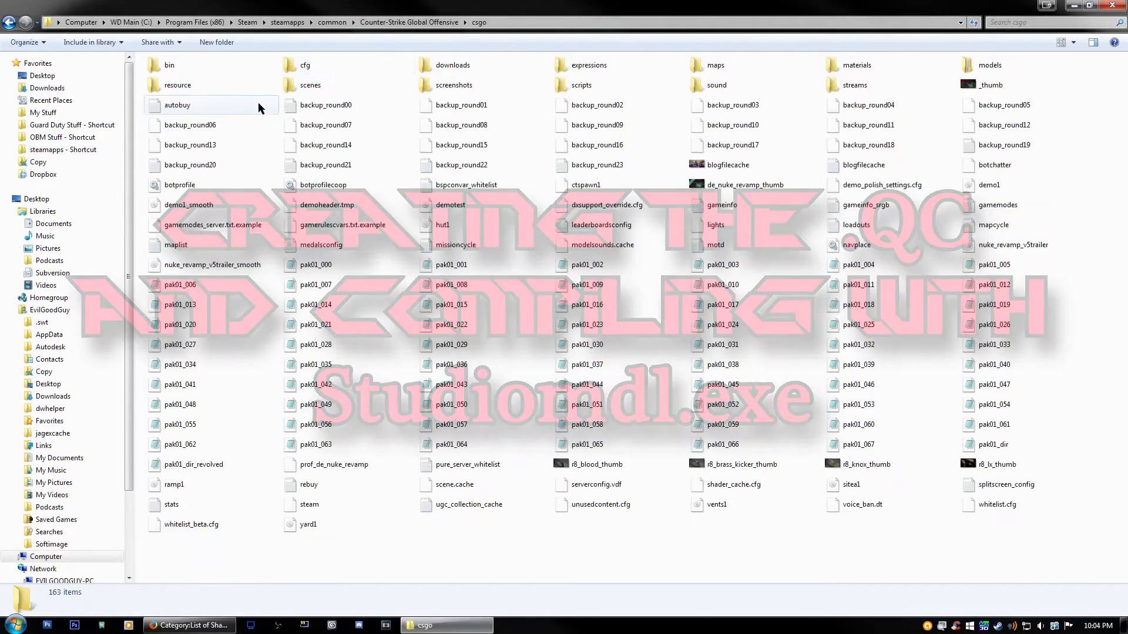
{"action": "key", "text": "BackSpace"}
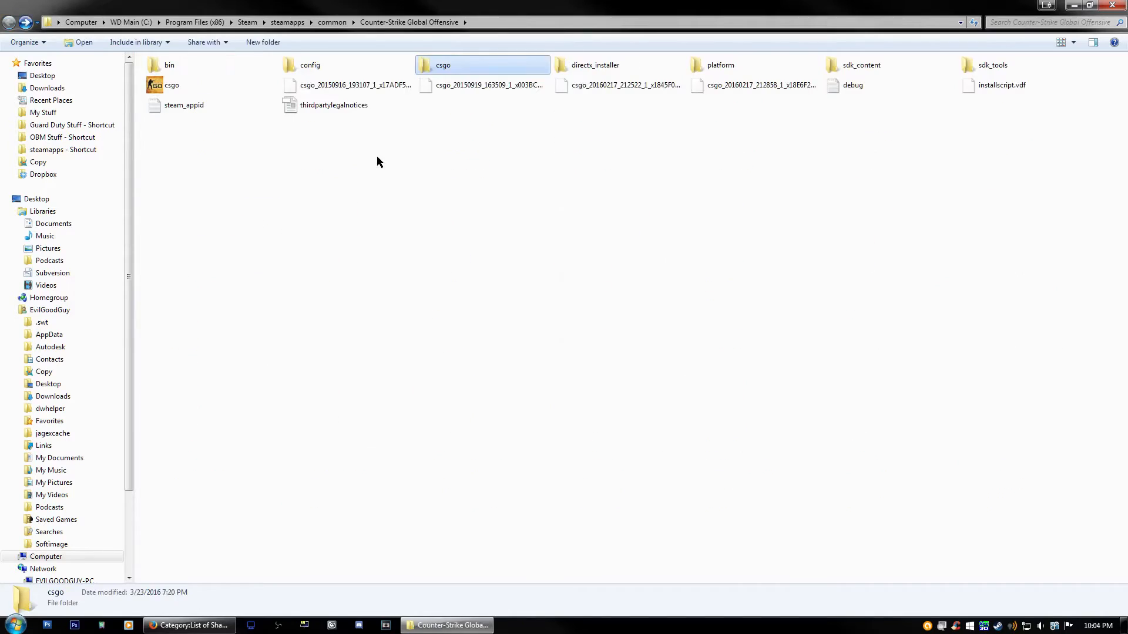
Step: Create a blank text document in the Counter-Strike Global Offensive folder, view it briefly, and delete it
{"action": "right_click", "coordinate": [398, 241]}
{"action": "mouse_move", "coordinate": [453, 430]}
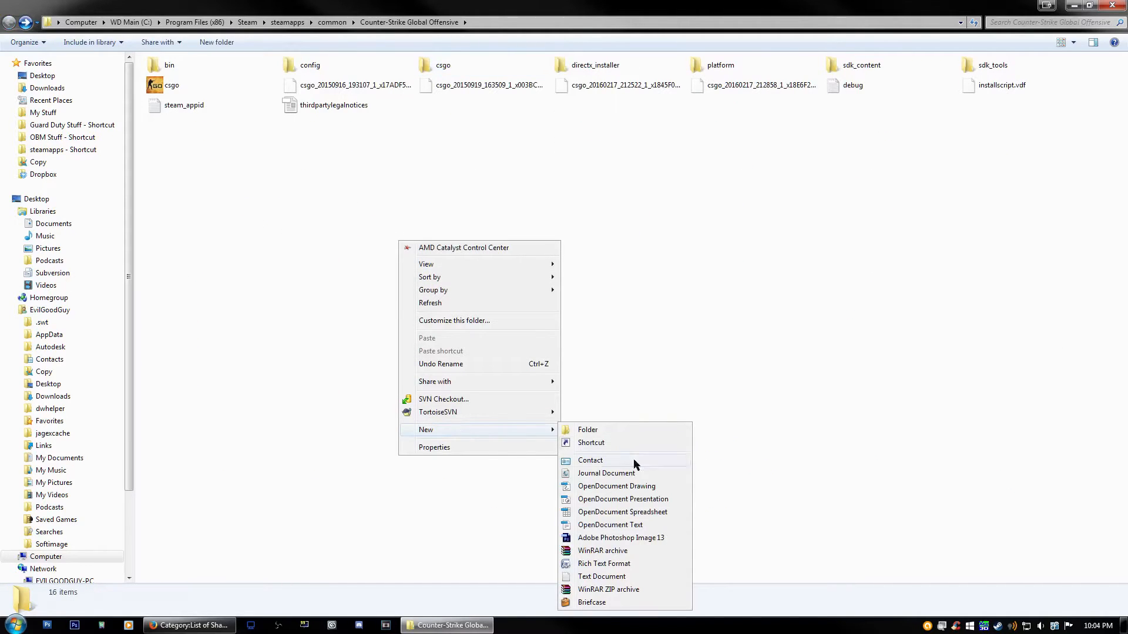
{"action": "left_click", "coordinate": [619, 577]}
{"action": "double_click", "coordinate": [211, 107]}
{"action": "left_click", "coordinate": [935, 6]}
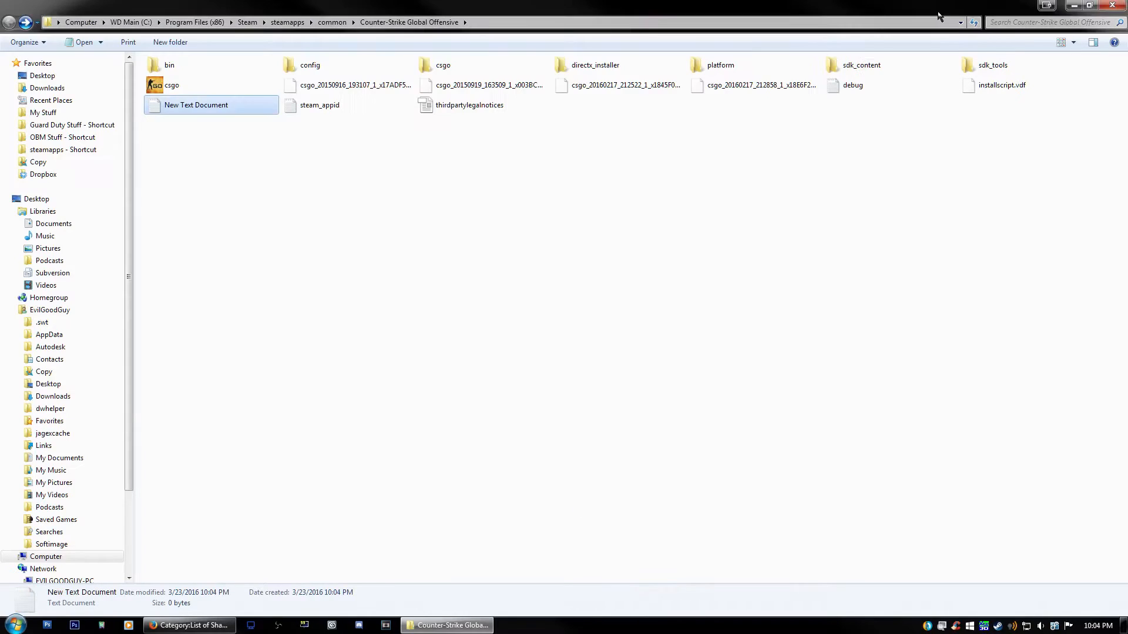
{"action": "left_click", "coordinate": [220, 112]}
{"action": "key", "text": "Delete"}
{"action": "key", "text": "Return"}
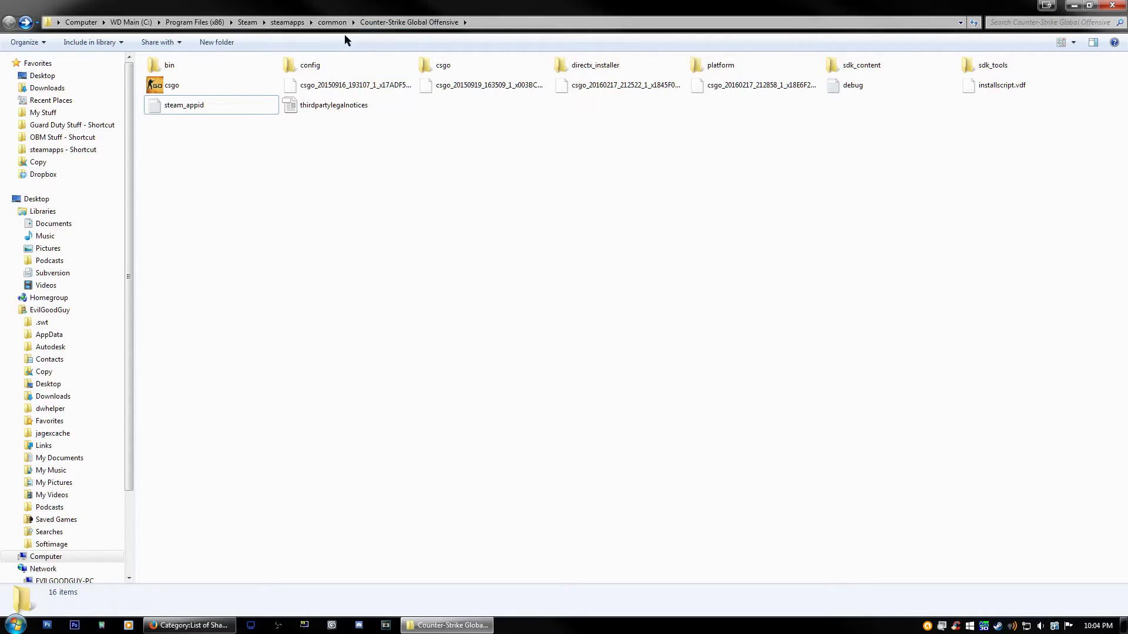
Step: Go into the game's bin folder and locate the studiomdl application
{"action": "double_click", "coordinate": [167, 66]}
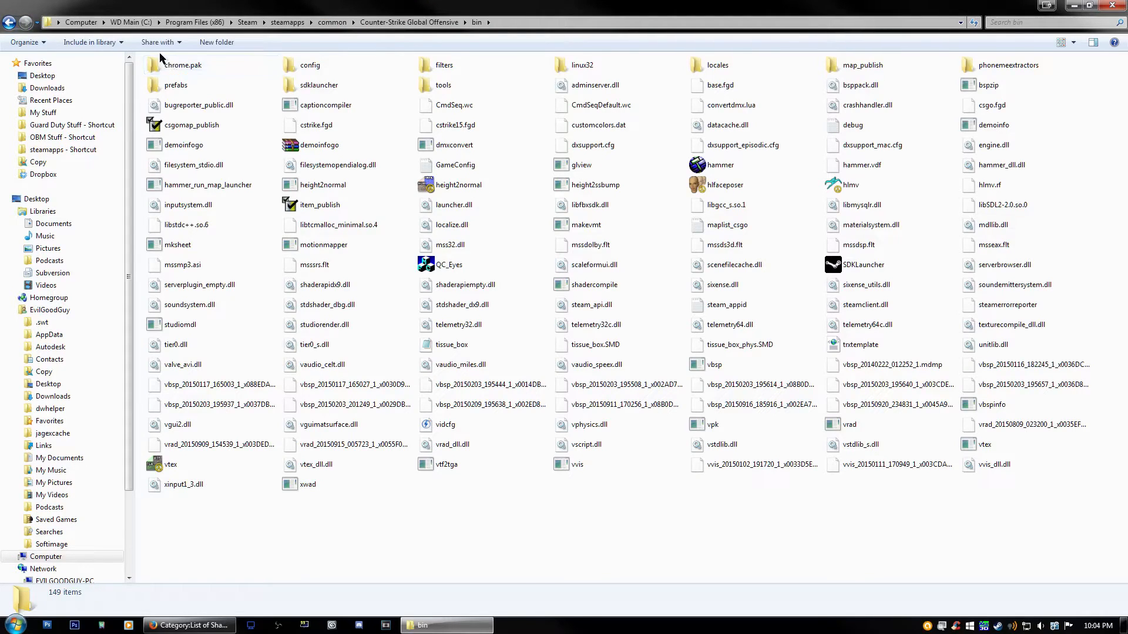
{"action": "left_click", "coordinate": [182, 328]}
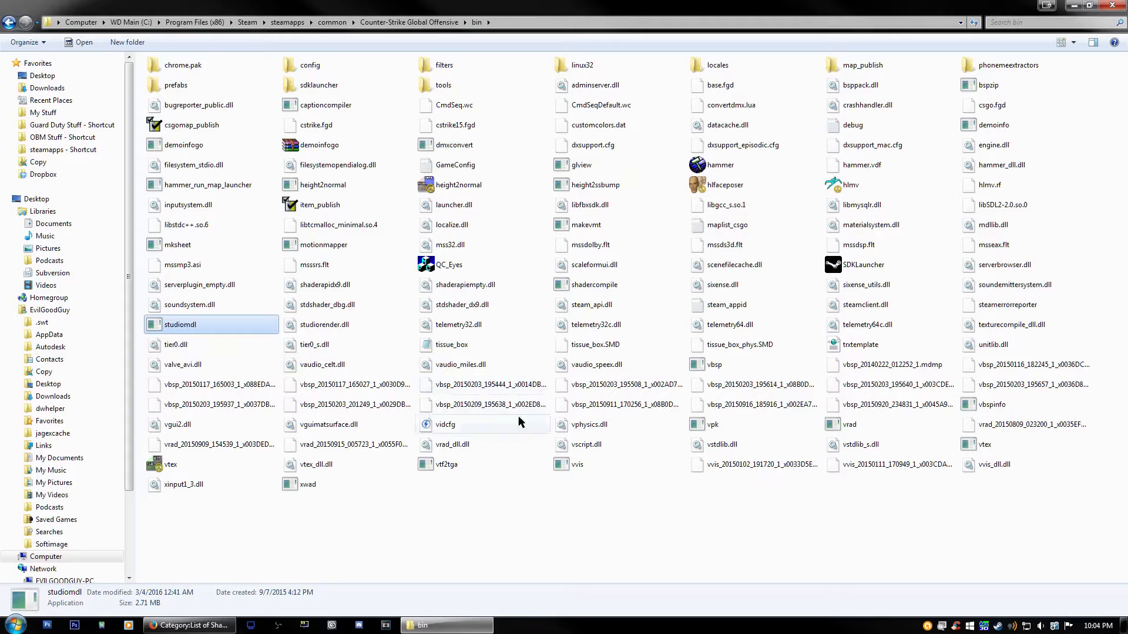
{"action": "left_click", "coordinate": [500, 364]}
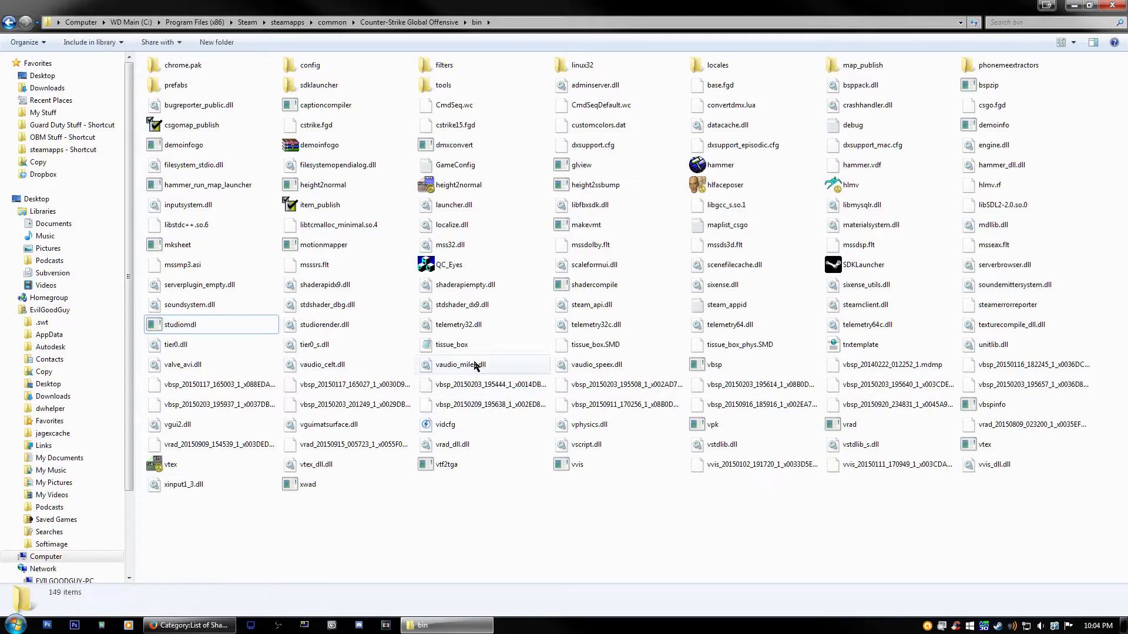
Step: Open the tissue_box QC file from the bin folder and compare its $cd path with the folder's address
{"action": "double_click", "coordinate": [447, 345]}
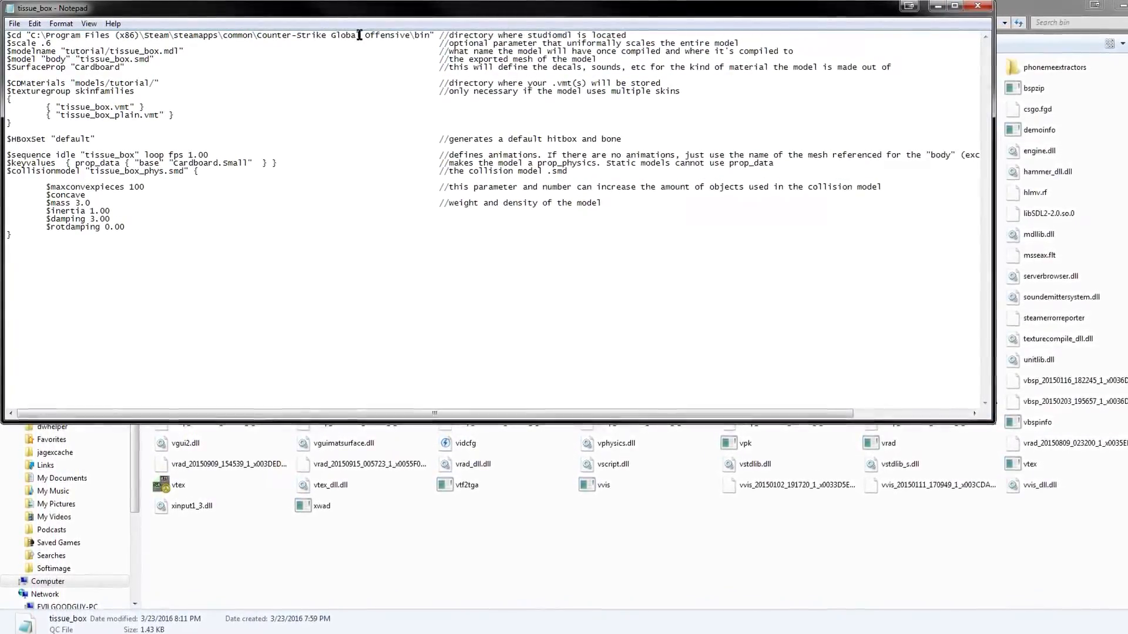
{"action": "left_click_drag", "start_coordinate": [641, 34], "coordinate": [445, 35]}
{"action": "left_click", "coordinate": [595, 161]}
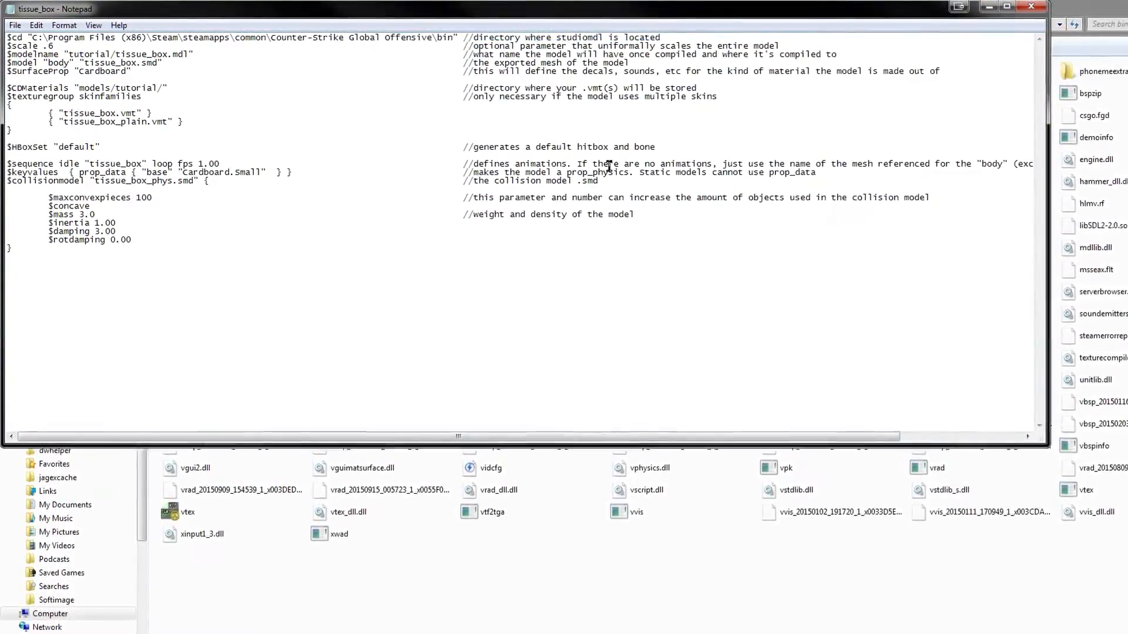
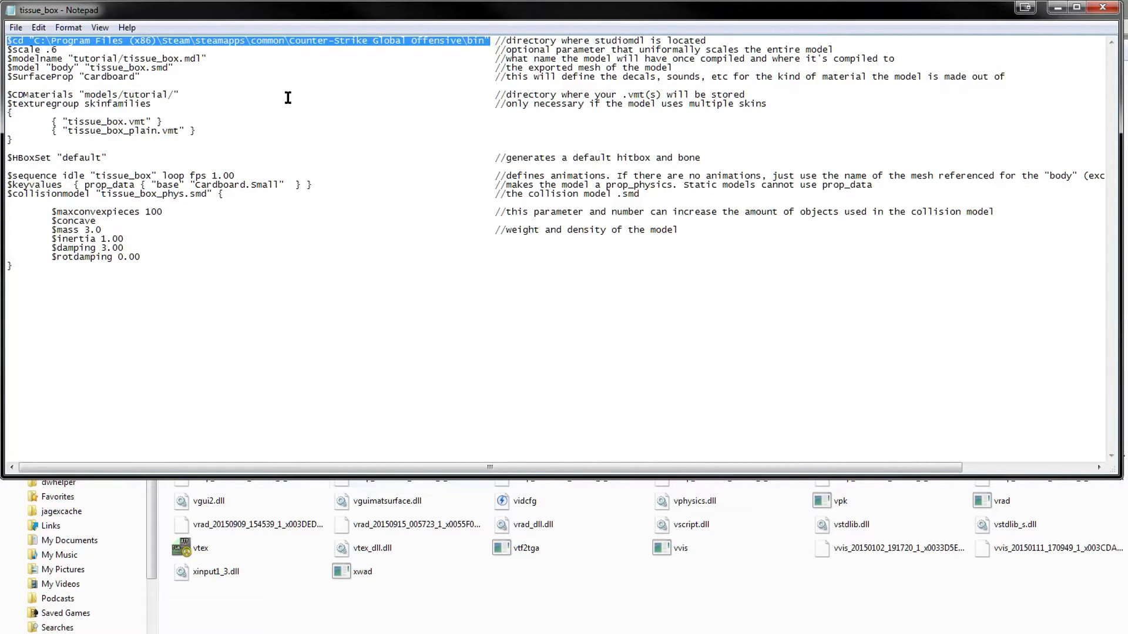
{"action": "left_click_drag", "start_coordinate": [348, 16], "coordinate": [461, 106]}
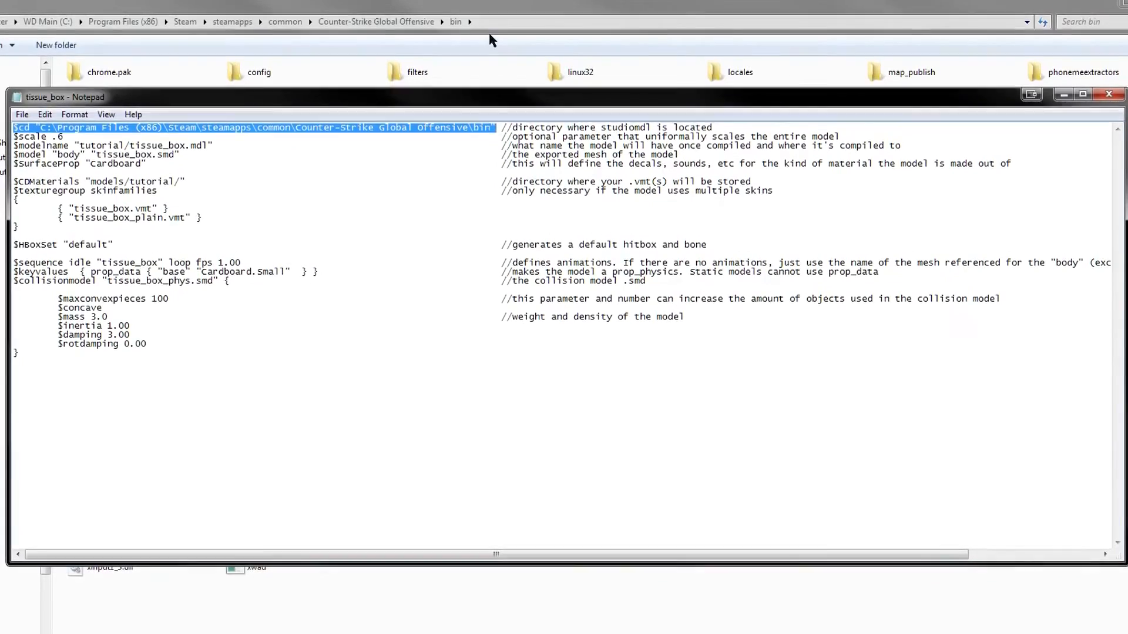
{"action": "left_click", "coordinate": [483, 9]}
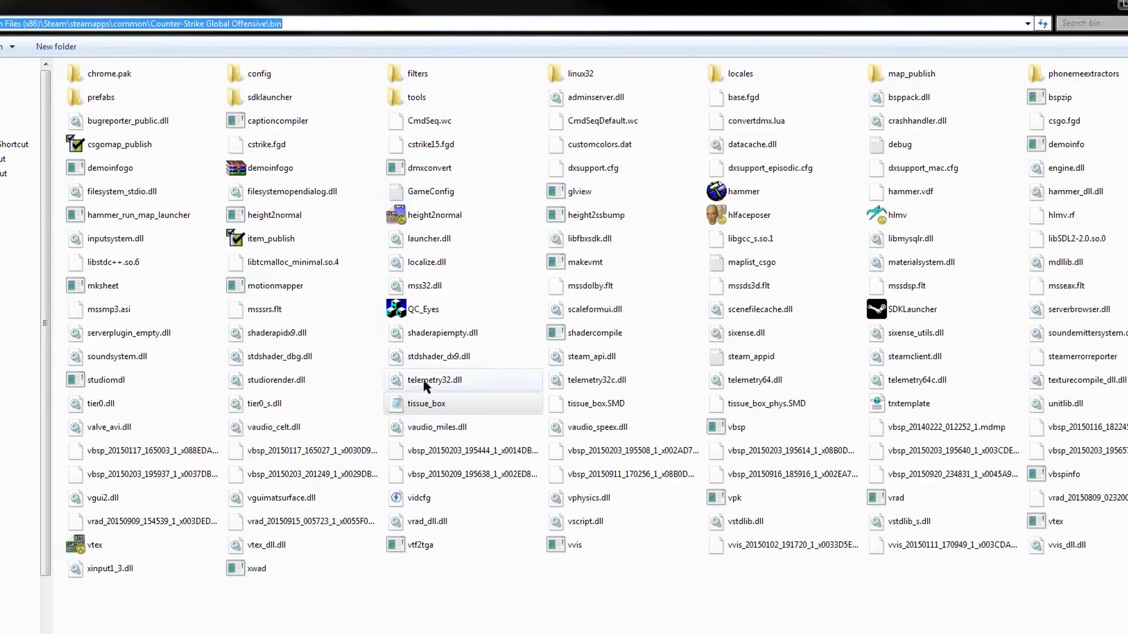
{"action": "key", "text": "alt+Tab"}
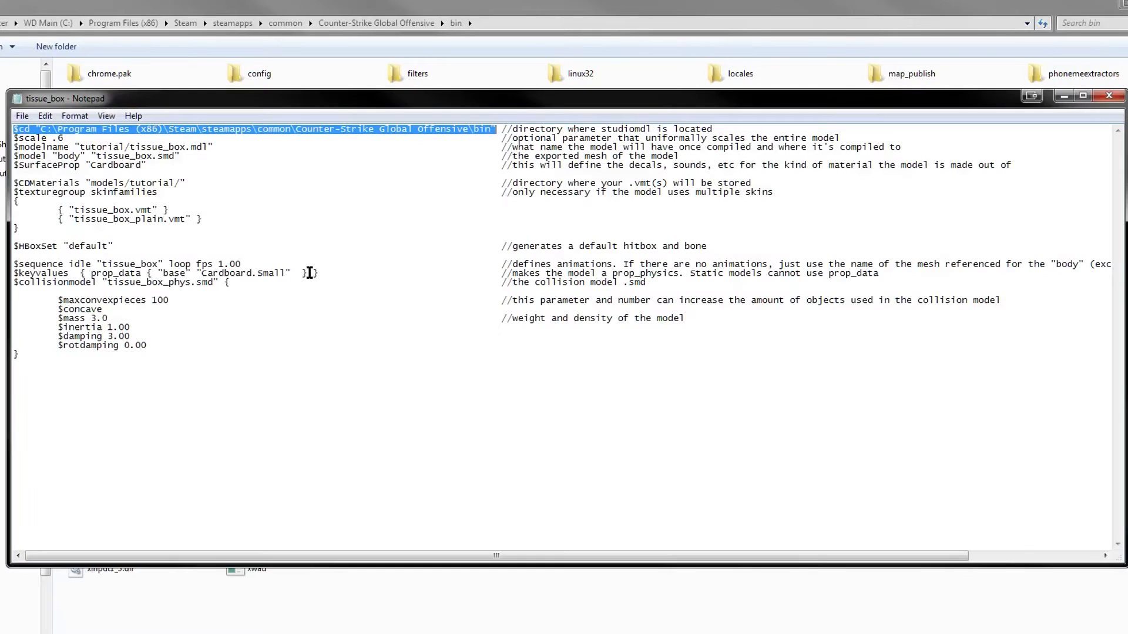
Step: Examine the optional $scale line in the tissue_box QC file
{"action": "left_click", "coordinate": [54, 141]}
{"action": "left_click_drag", "start_coordinate": [13, 140], "coordinate": [77, 141]}
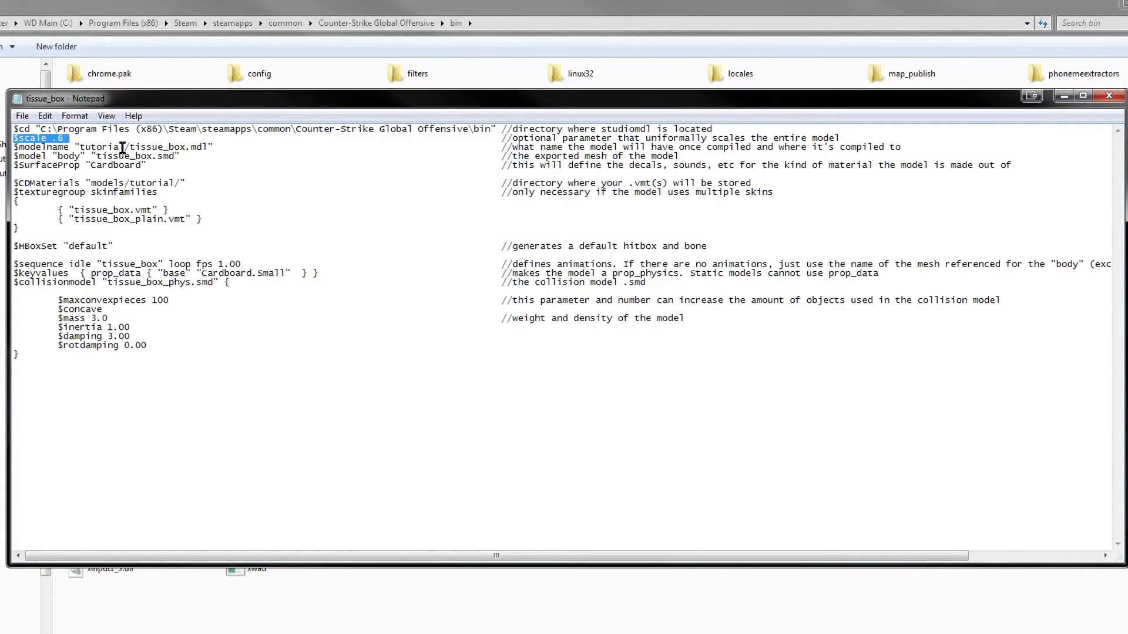
{"action": "left_click", "coordinate": [101, 164]}
{"action": "left_click_drag", "start_coordinate": [68, 137], "coordinate": [3, 138]}
{"action": "left_click", "coordinate": [76, 138]}
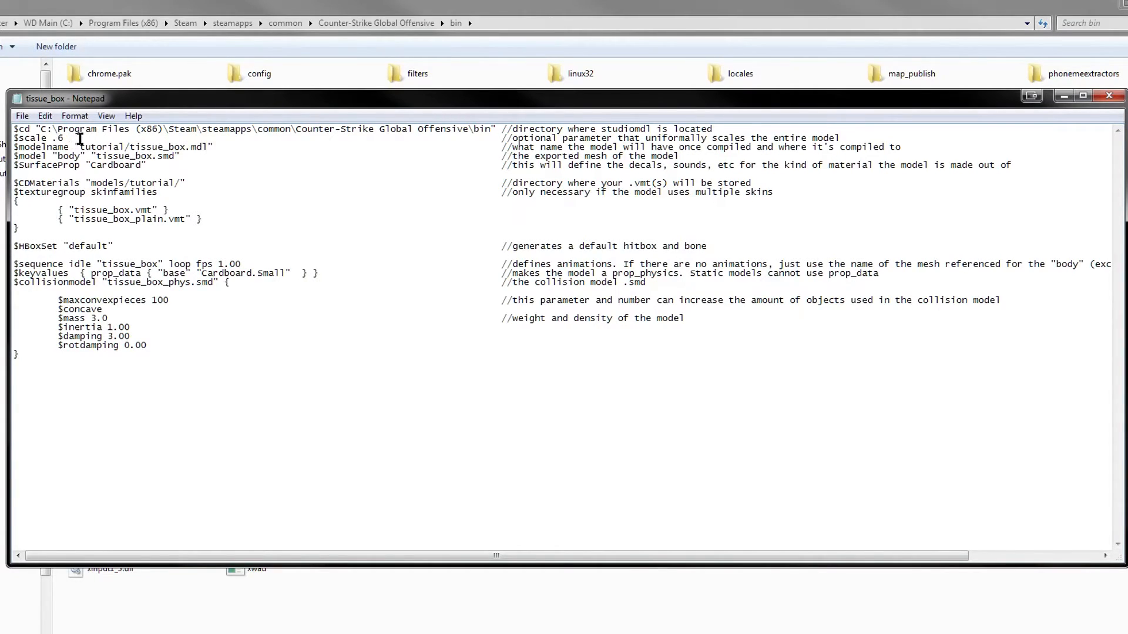
{"action": "left_click", "coordinate": [113, 165]}
Step: Examine the $modelname line in the QC file, including its tutorial folder and the .mdl file name
{"action": "left_click_drag", "start_coordinate": [15, 147], "coordinate": [219, 148]}
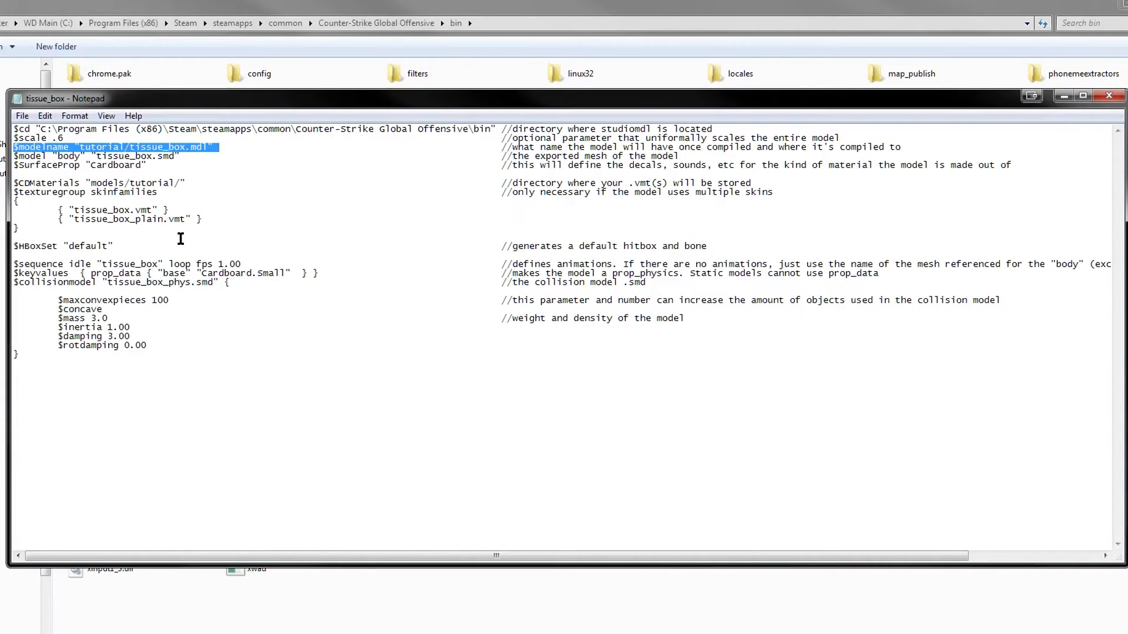
{"action": "left_click", "coordinate": [82, 148]}
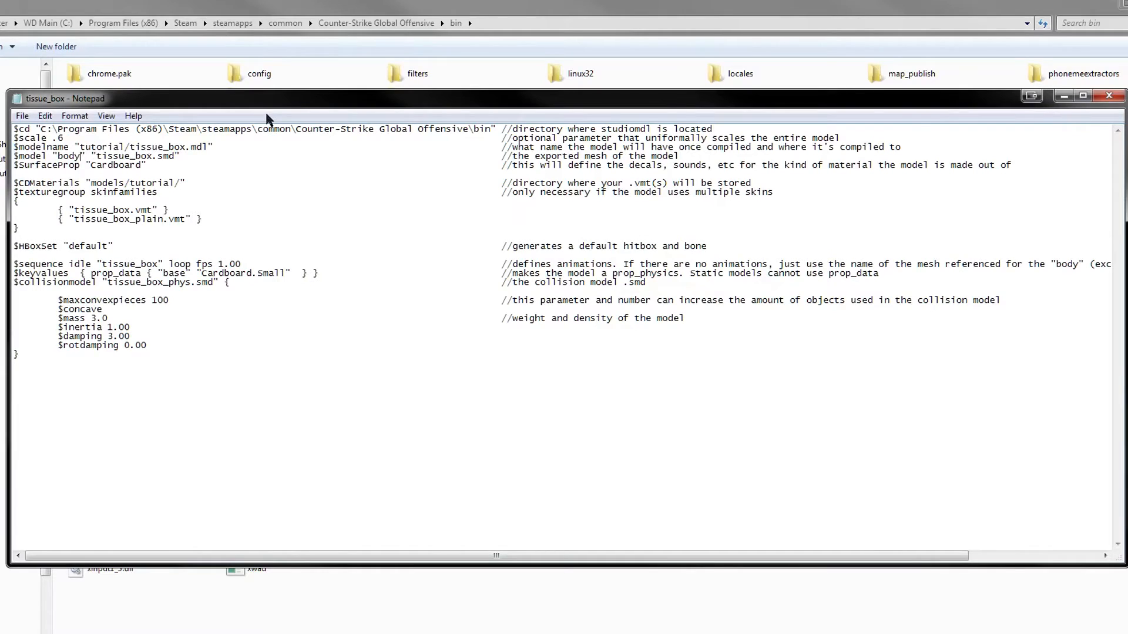
{"action": "left_click_drag", "start_coordinate": [81, 148], "coordinate": [134, 150]}
{"action": "left_click", "coordinate": [135, 150]}
{"action": "left_click_drag", "start_coordinate": [211, 148], "coordinate": [191, 148]}
{"action": "left_click", "coordinate": [190, 152]}
Step: Examine the QC file's $model "body" mesh reference and its $SurfaceProp entry
{"action": "left_click_drag", "start_coordinate": [13, 156], "coordinate": [195, 156]}
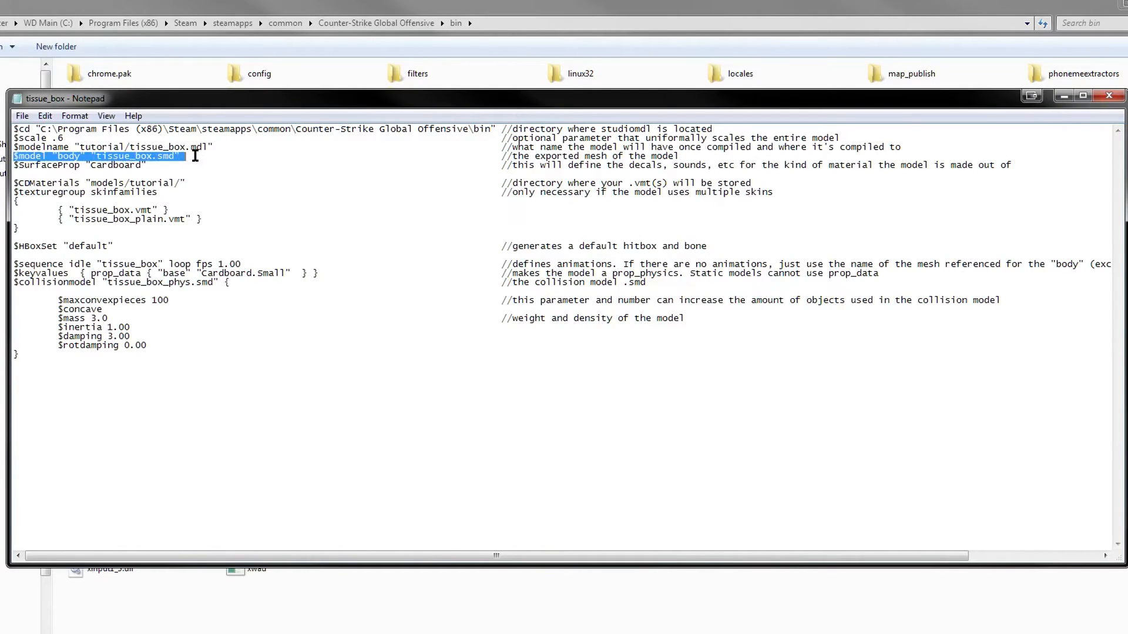
{"action": "left_click", "coordinate": [194, 156]}
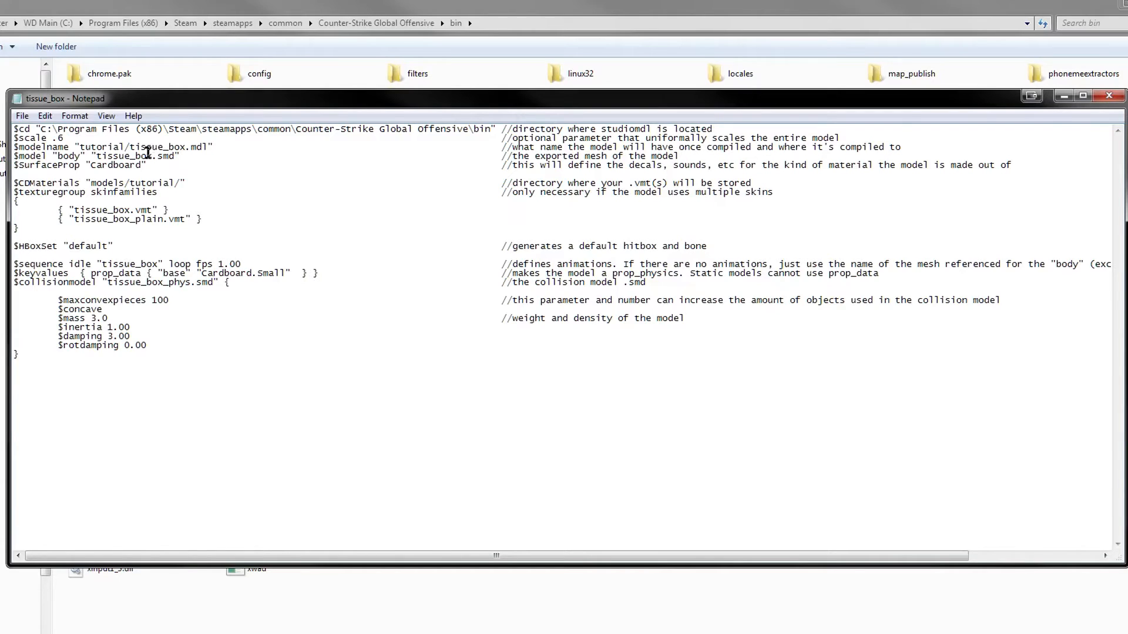
{"action": "left_click_drag", "start_coordinate": [173, 158], "coordinate": [132, 156]}
{"action": "left_click", "coordinate": [114, 165]}
{"action": "left_click_drag", "start_coordinate": [152, 165], "coordinate": [5, 165]}
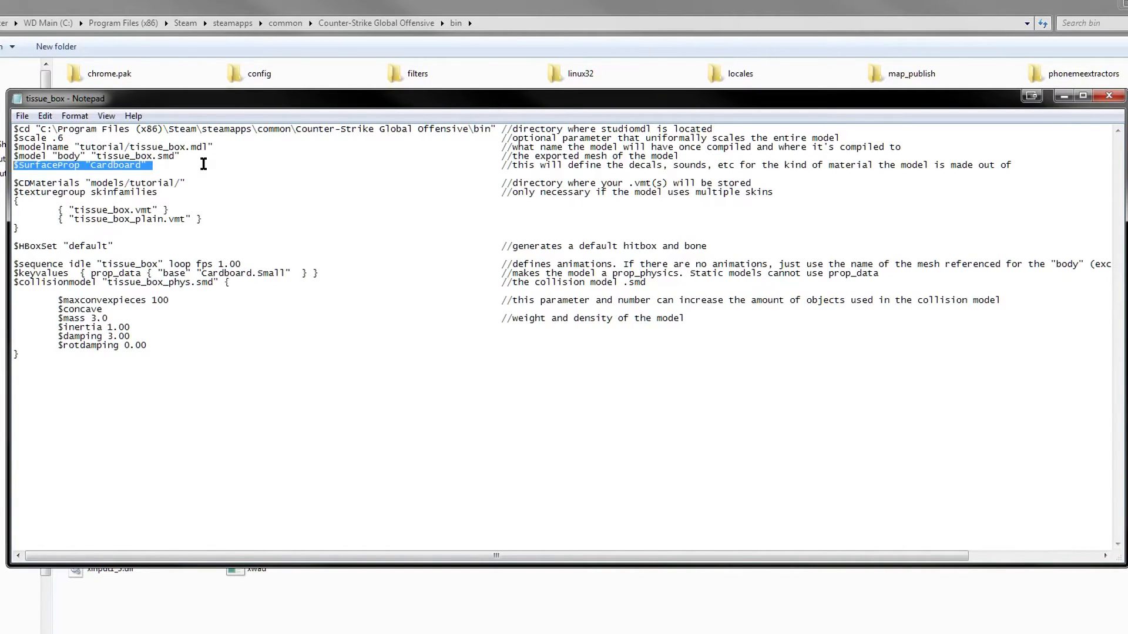
{"action": "left_click", "coordinate": [133, 185]}
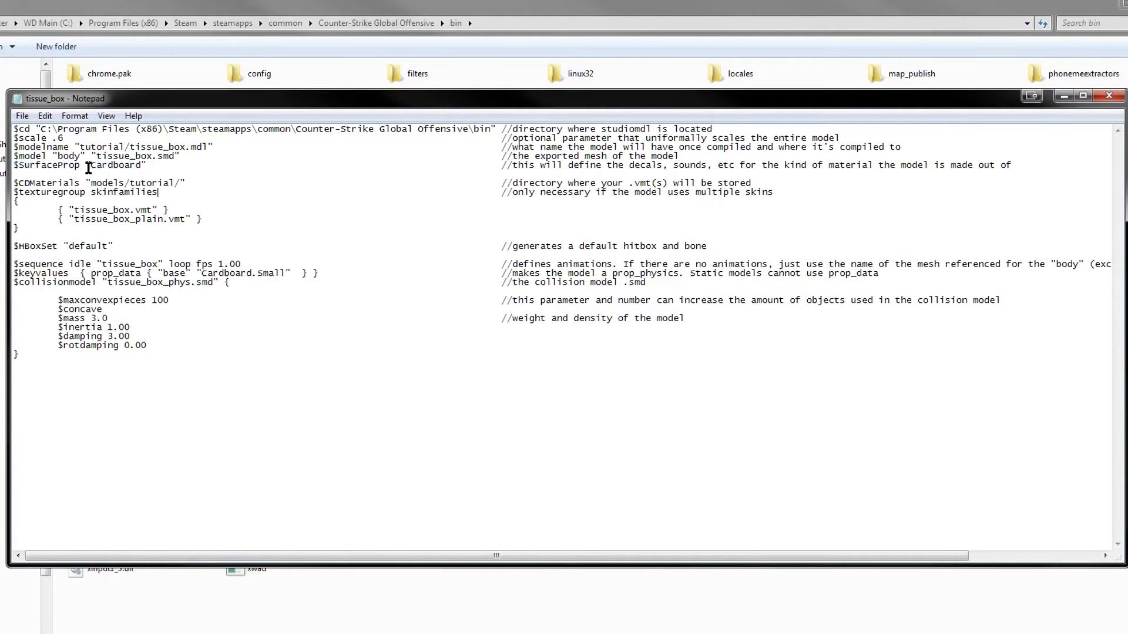
Step: Switch to the Valve Developer Community wiki in the browser and search it for "surface prop types"
{"action": "left_click", "coordinate": [171, 633]}
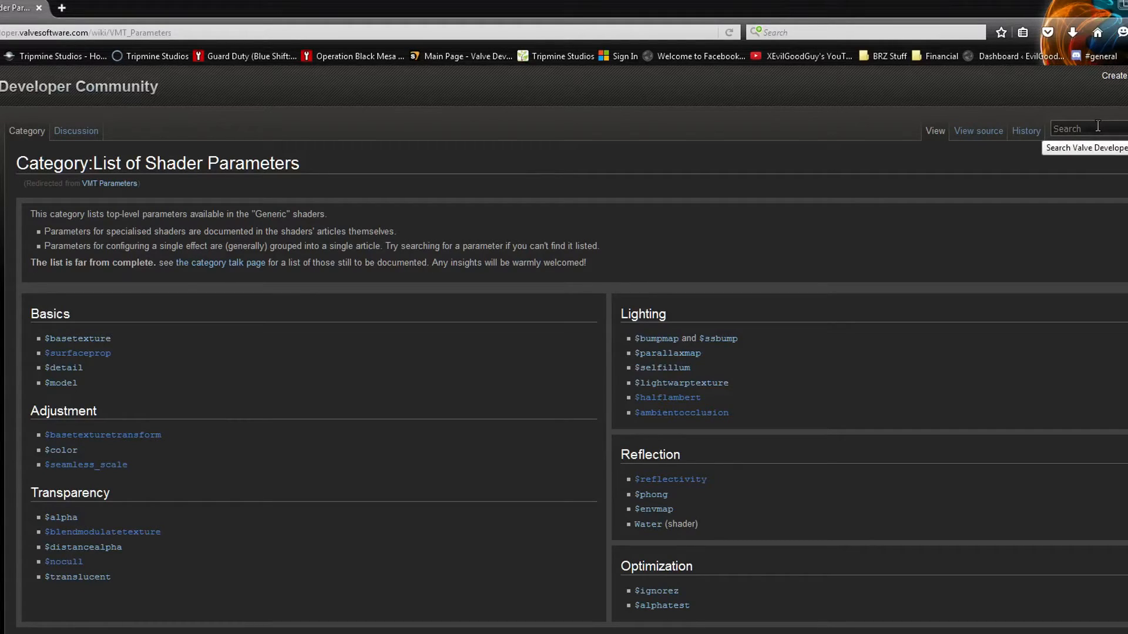
{"action": "type", "text": "surface prop types"}
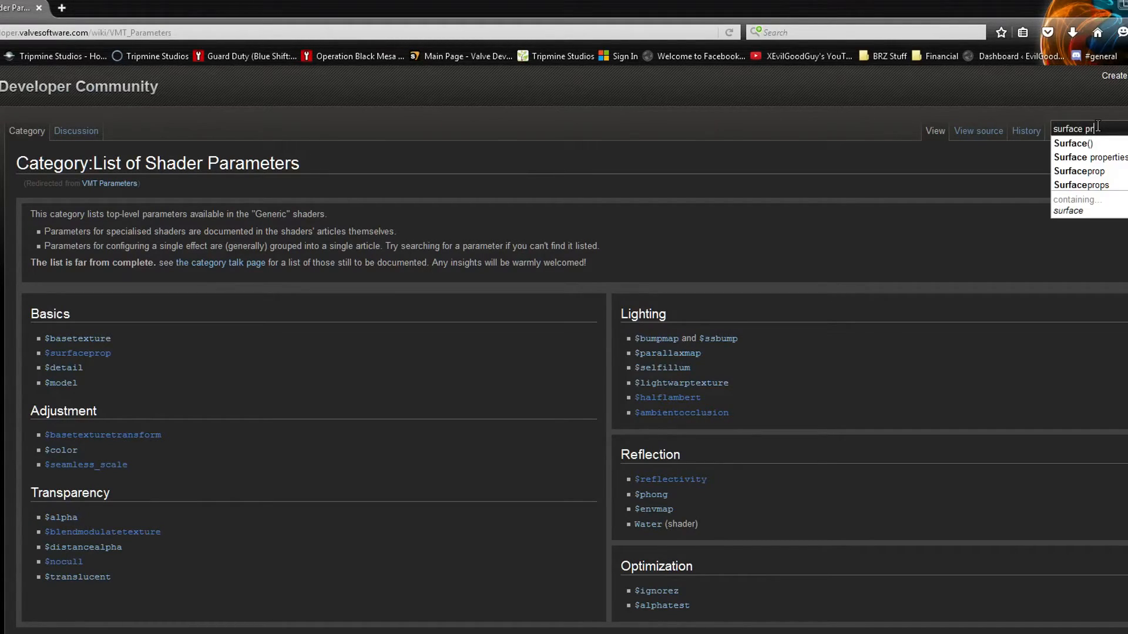
{"action": "key", "text": "Return"}
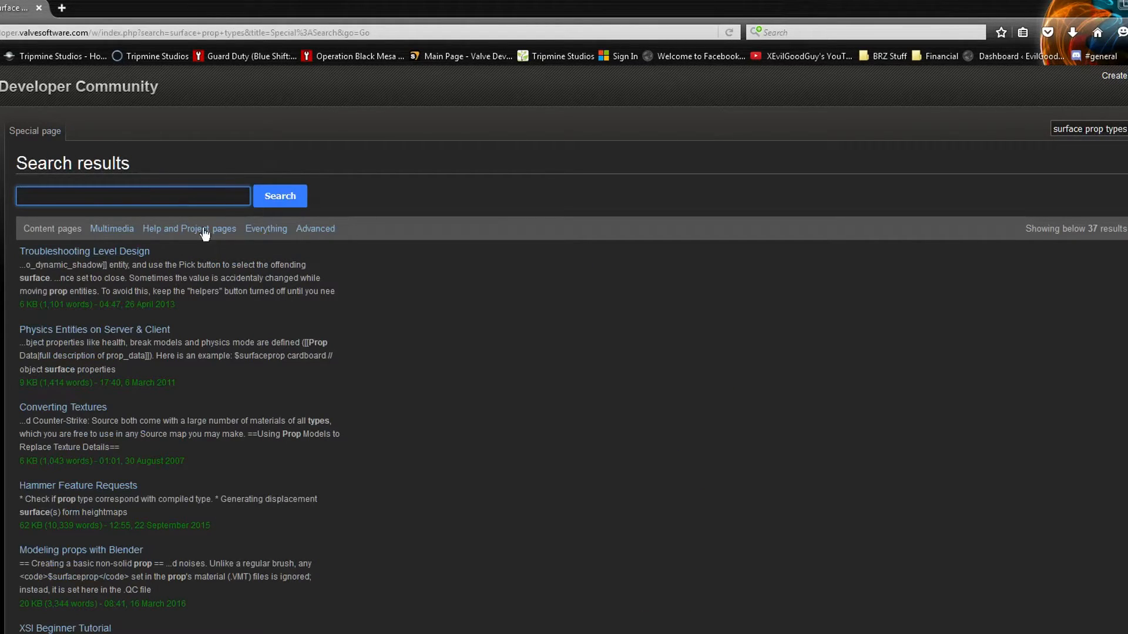
Step: Search the wiki for $surfaceprop in place of the previous search terms
{"action": "left_click_drag", "start_coordinate": [1125, 128], "coordinate": [1035, 129]}
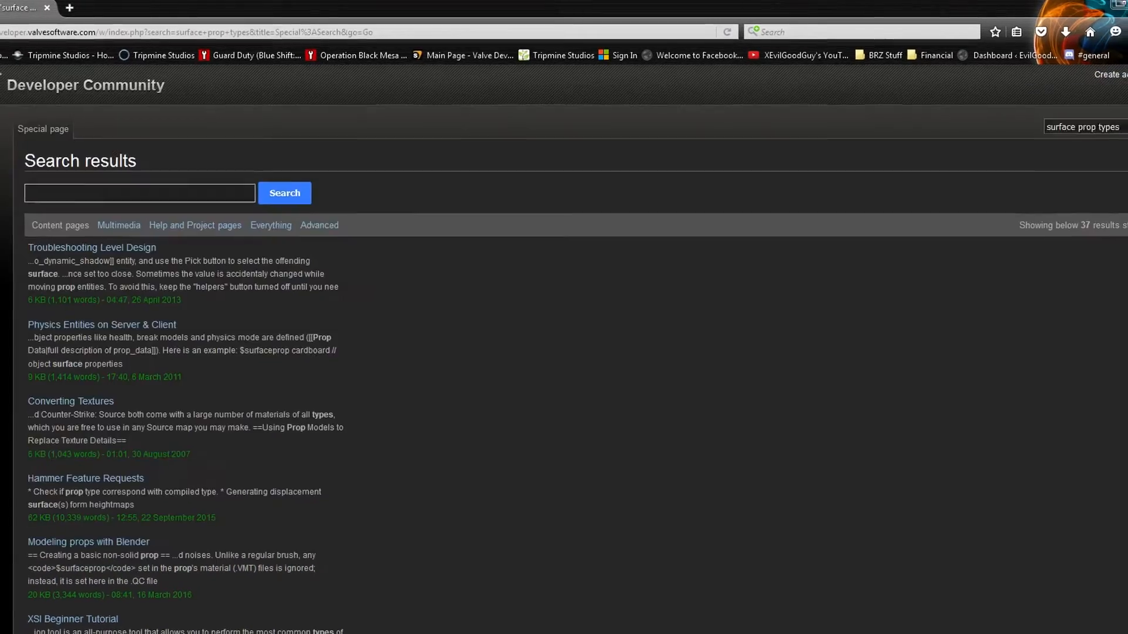
{"action": "left_click_drag", "start_coordinate": [1120, 127], "coordinate": [1006, 140]}
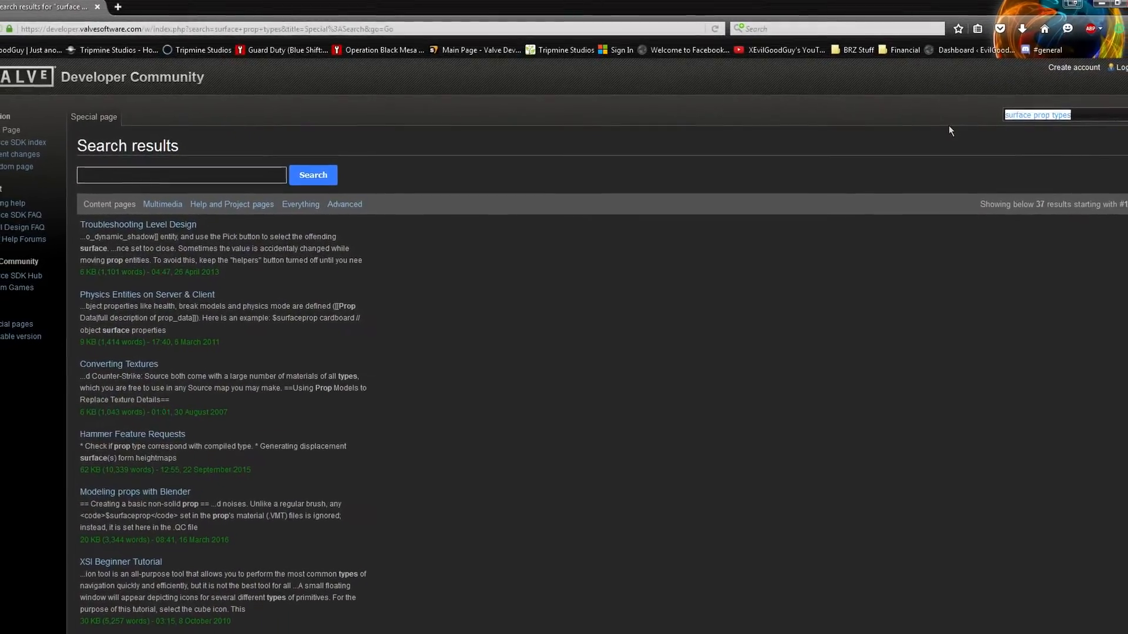
{"action": "type", "text": "@"}
{"action": "key", "text": "BackSpace"}
{"action": "type", "text": "$sur"}
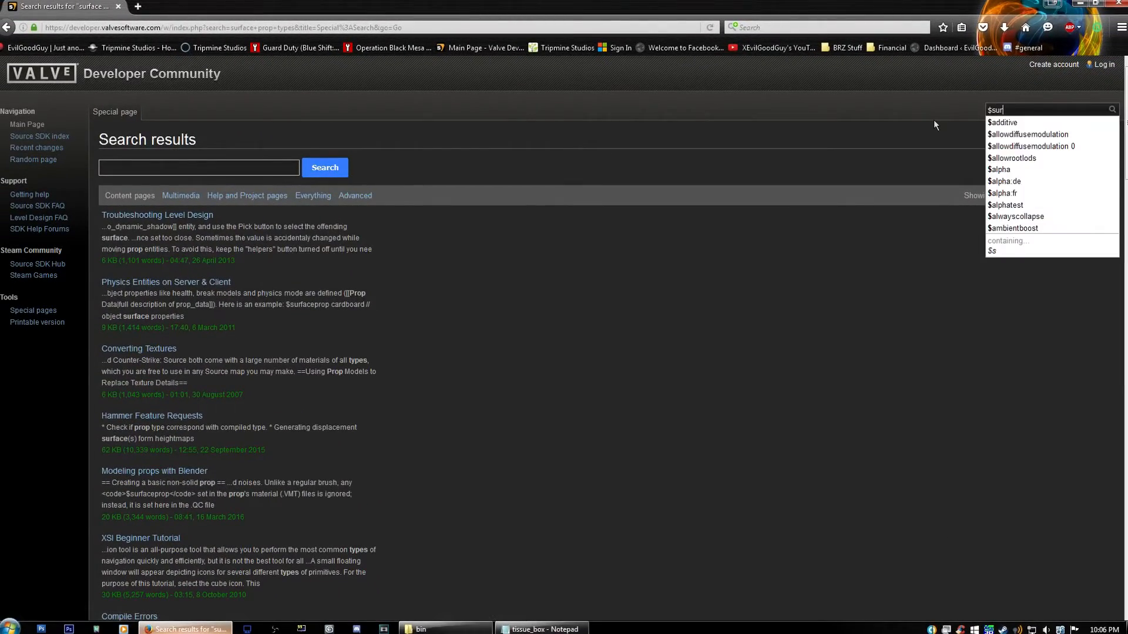
{"action": "type", "text": "faceprop"}
{"action": "key", "text": "Return"}
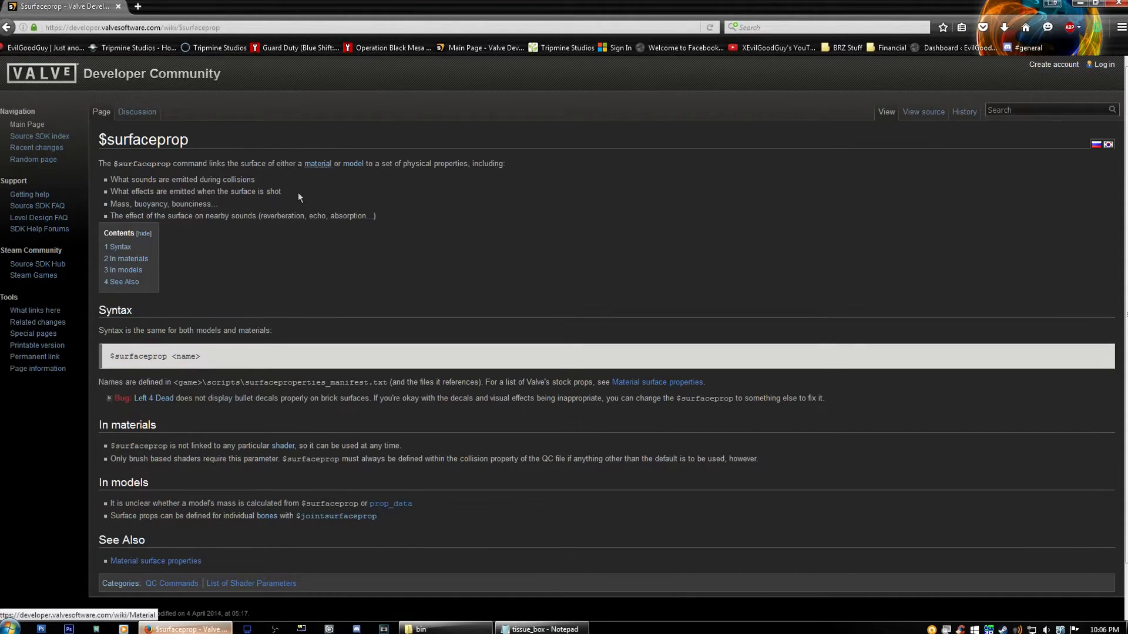
Step: Open the wiki's Material surface properties page and look through its list of surface types
{"action": "left_click", "coordinate": [662, 385]}
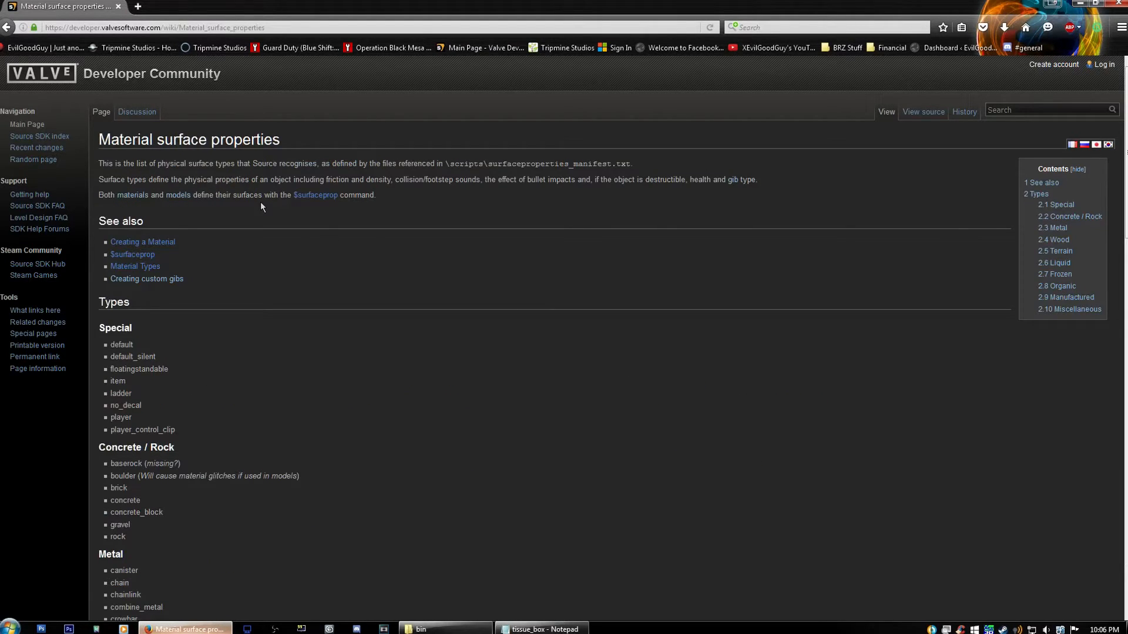
{"action": "scroll", "coordinate": [252, 203], "scroll_direction": "down", "scroll_amount": 5}
{"action": "scroll", "coordinate": [142, 194], "scroll_direction": "down", "scroll_amount": 12}
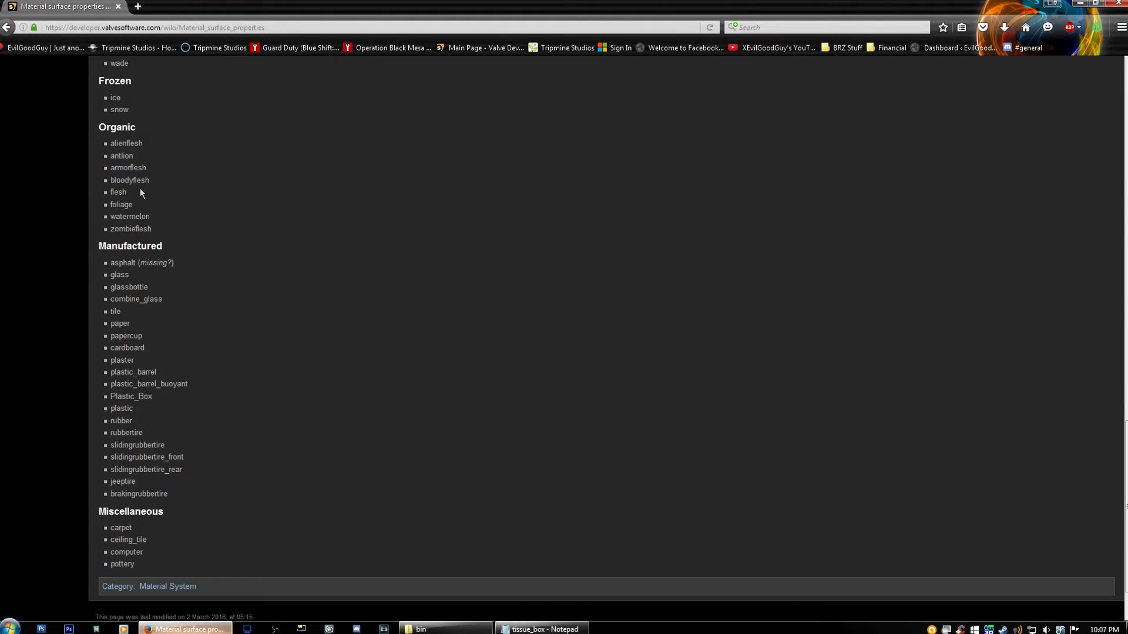
{"action": "scroll", "coordinate": [154, 216], "scroll_direction": "up", "scroll_amount": 15}
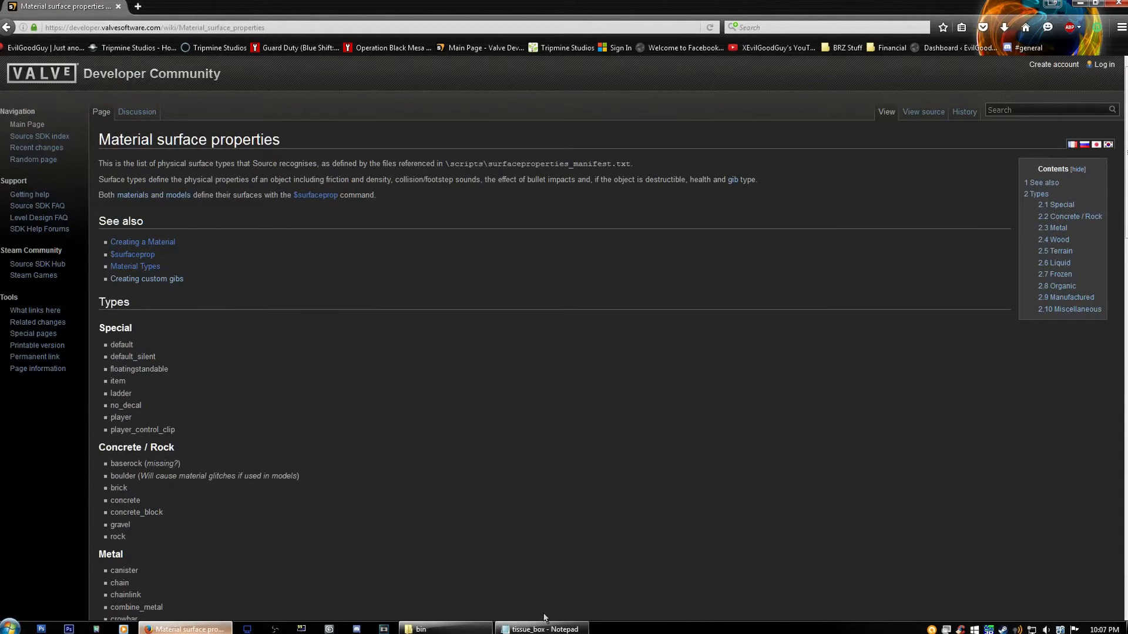
Step: Return to the tissue_box QC file and examine the $CDMaterials line with its "models/tutorial/" directory
{"action": "left_click", "coordinate": [544, 626]}
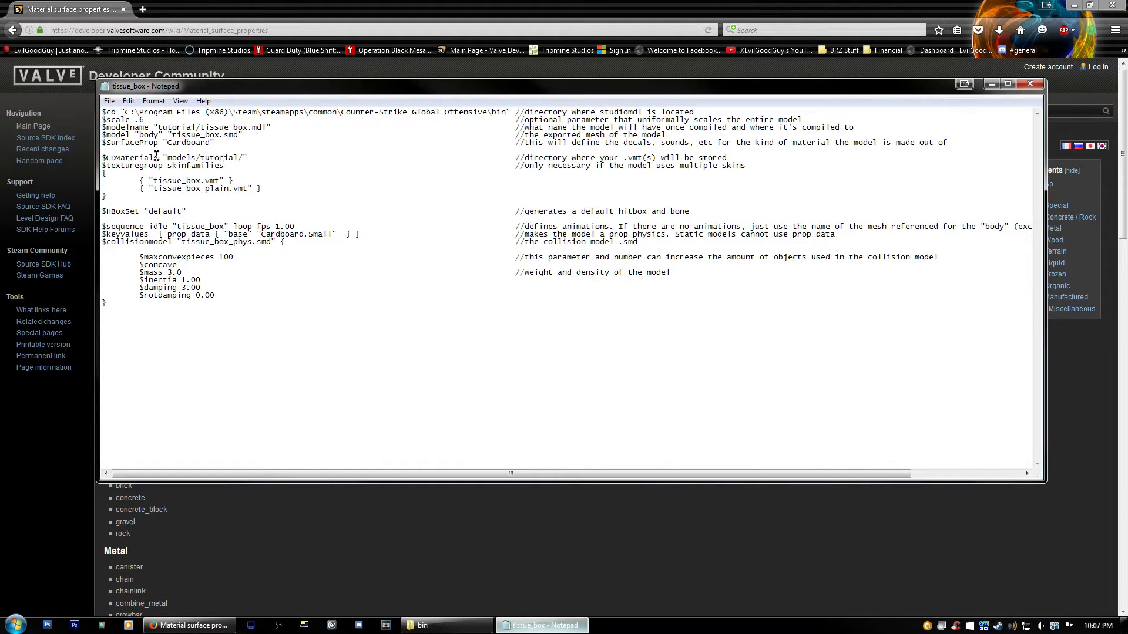
{"action": "left_click_drag", "start_coordinate": [101, 158], "coordinate": [249, 159]}
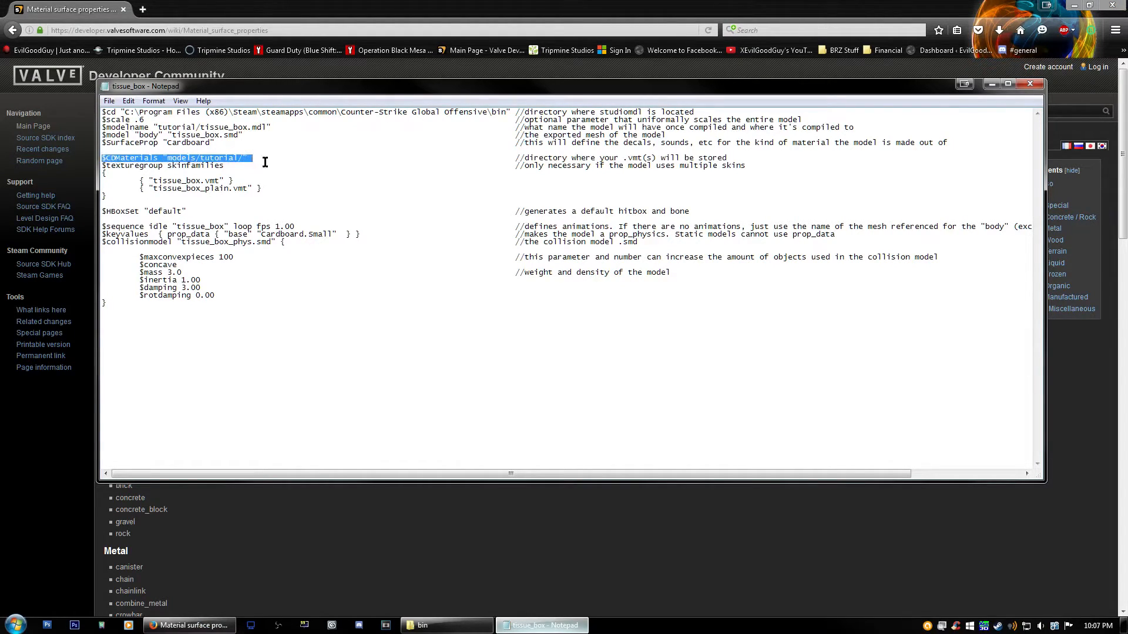
{"action": "left_click", "coordinate": [224, 165]}
{"action": "left_click_drag", "start_coordinate": [257, 156], "coordinate": [102, 158]}
{"action": "left_click", "coordinate": [163, 158]}
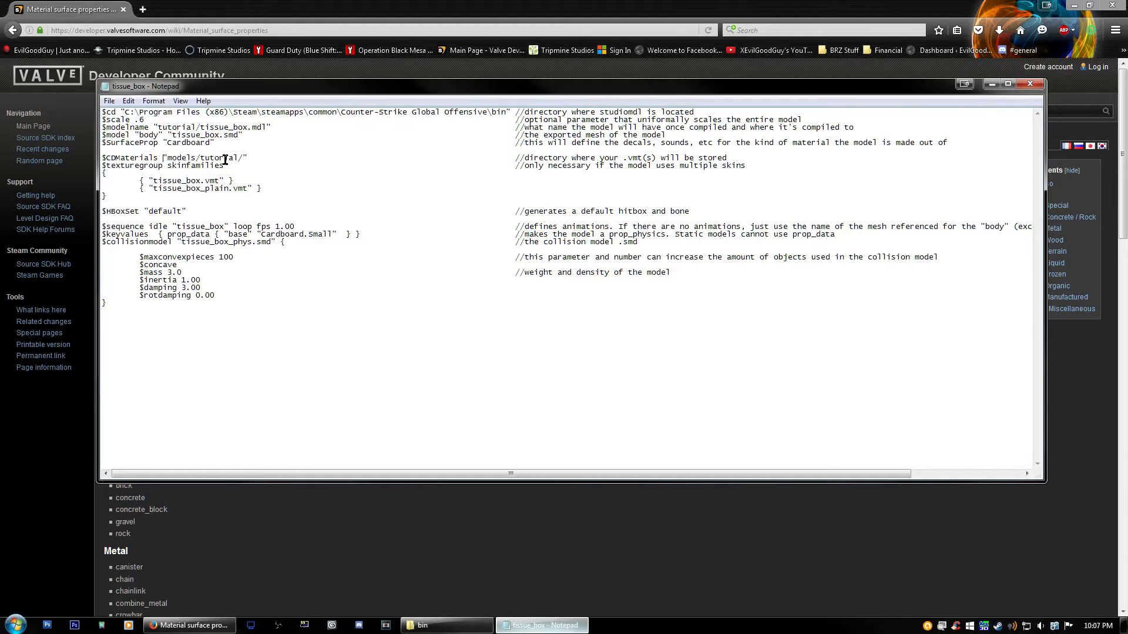
Step: Examine the QC file's $texturegroup skinfamilies block and its $HBoxSet "default" line
{"action": "left_click_drag", "start_coordinate": [102, 167], "coordinate": [233, 197]}
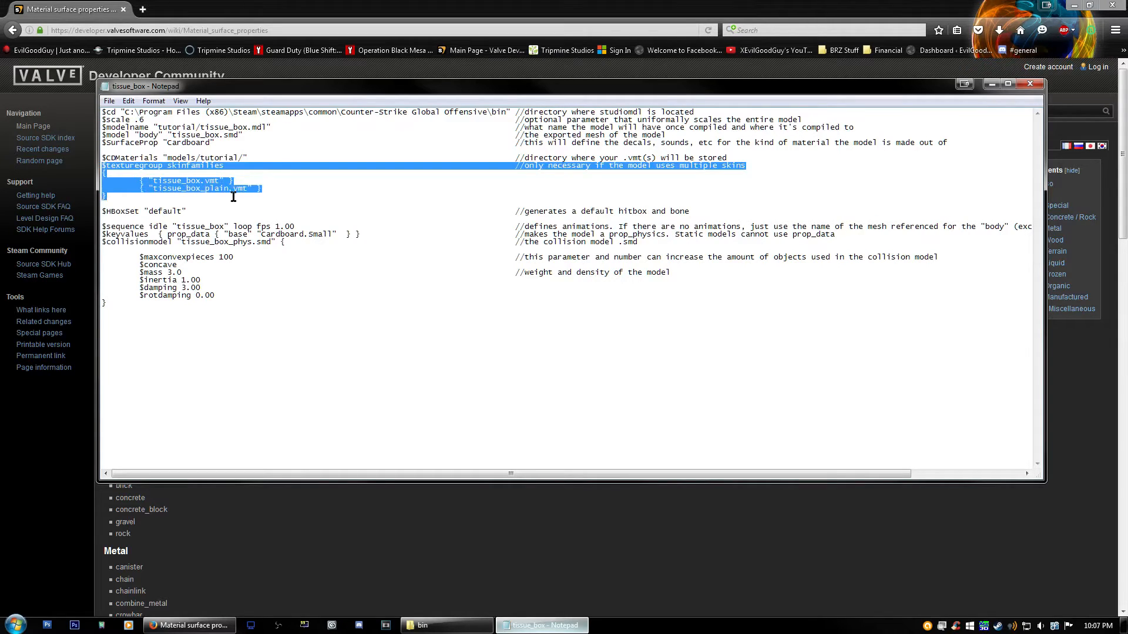
{"action": "left_click", "coordinate": [198, 184]}
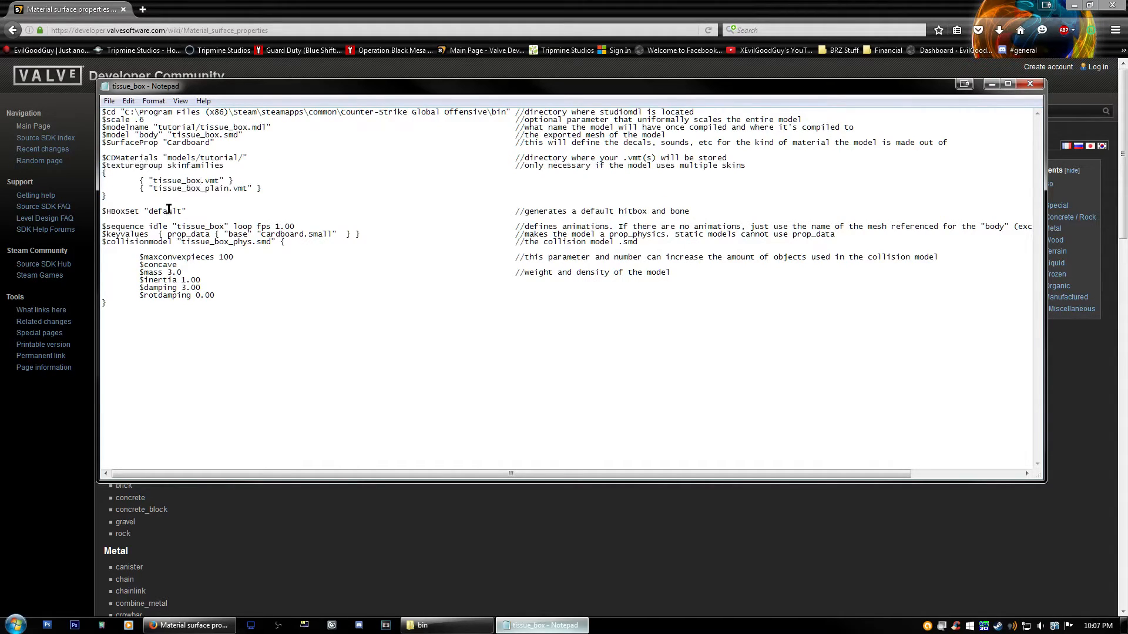
{"action": "left_click_drag", "start_coordinate": [193, 211], "coordinate": [90, 210]}
{"action": "left_click", "coordinate": [215, 211]}
Step: Maximize the QC file window and examine the $sequence idle line, comparing its "tissue_box" name with the $modelname line
{"action": "left_click", "coordinate": [1006, 85]}
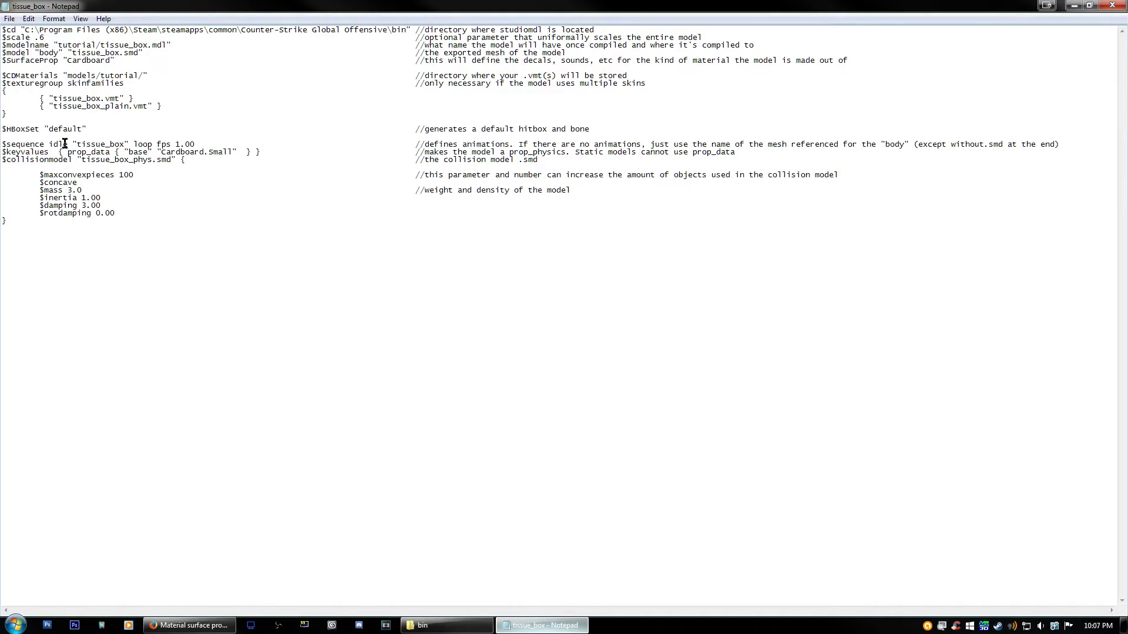
{"action": "left_click", "coordinate": [2, 143]}
{"action": "left_click_drag", "start_coordinate": [2, 143], "coordinate": [206, 146]}
{"action": "left_click", "coordinate": [205, 146]}
{"action": "left_click_drag", "start_coordinate": [76, 144], "coordinate": [124, 144]}
{"action": "left_click", "coordinate": [109, 144]}
{"action": "left_click_drag", "start_coordinate": [175, 45], "coordinate": [1, 48]}
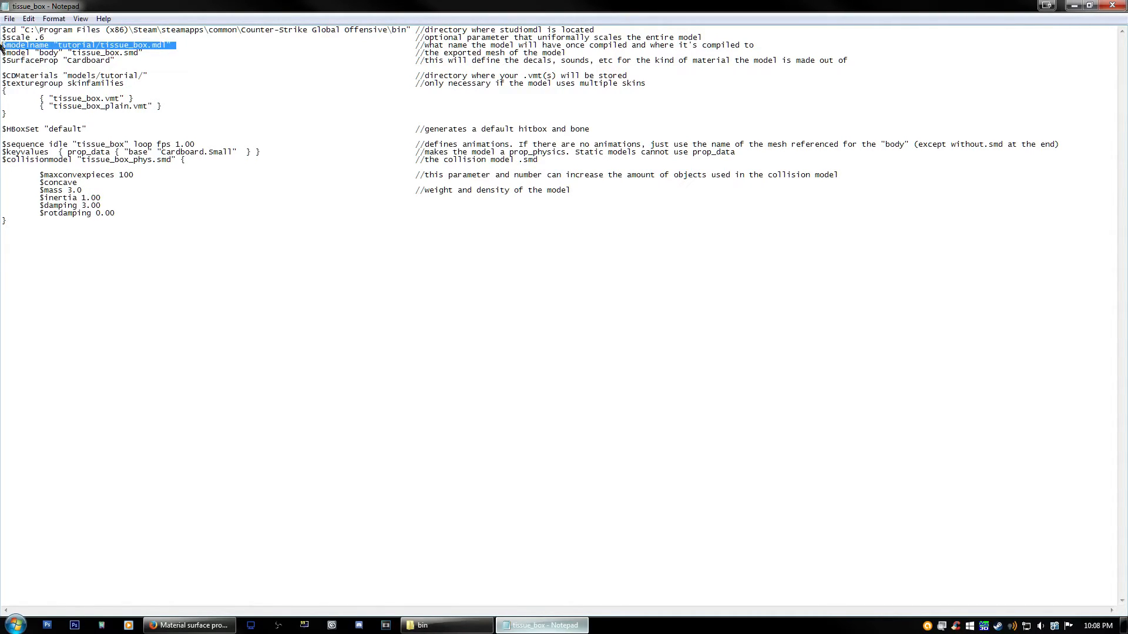
{"action": "left_click", "coordinate": [140, 59]}
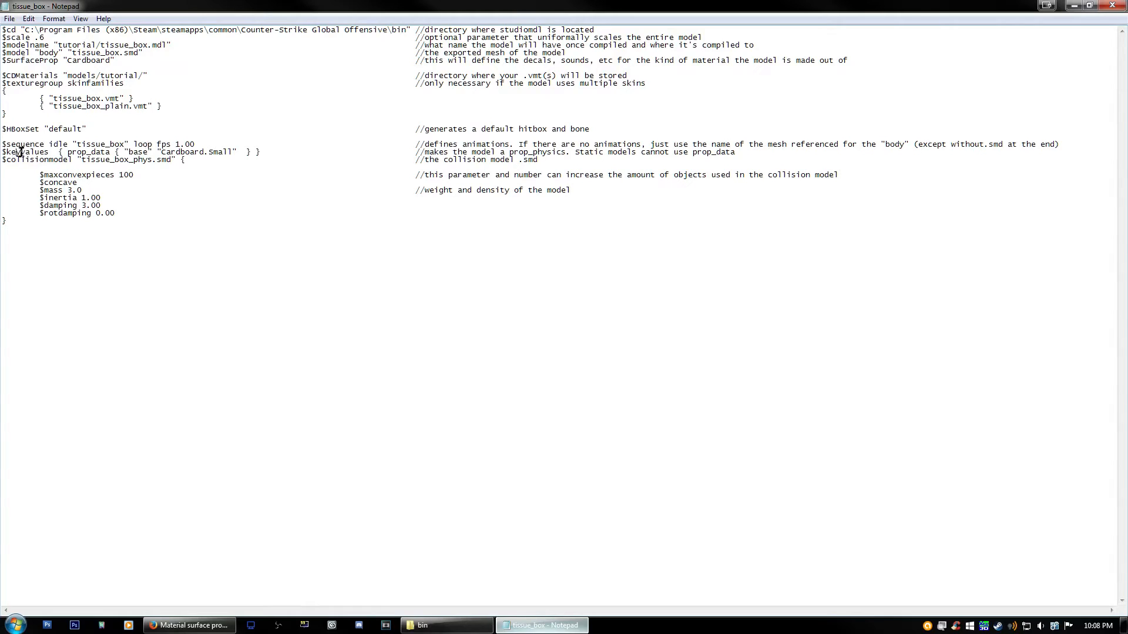
Step: Examine the $keyvalues prop_data line and glance at the wiki before returning to the QC file
{"action": "left_click_drag", "start_coordinate": [2, 152], "coordinate": [262, 149]}
{"action": "left_click", "coordinate": [225, 154]}
{"action": "left_click", "coordinate": [199, 624]}
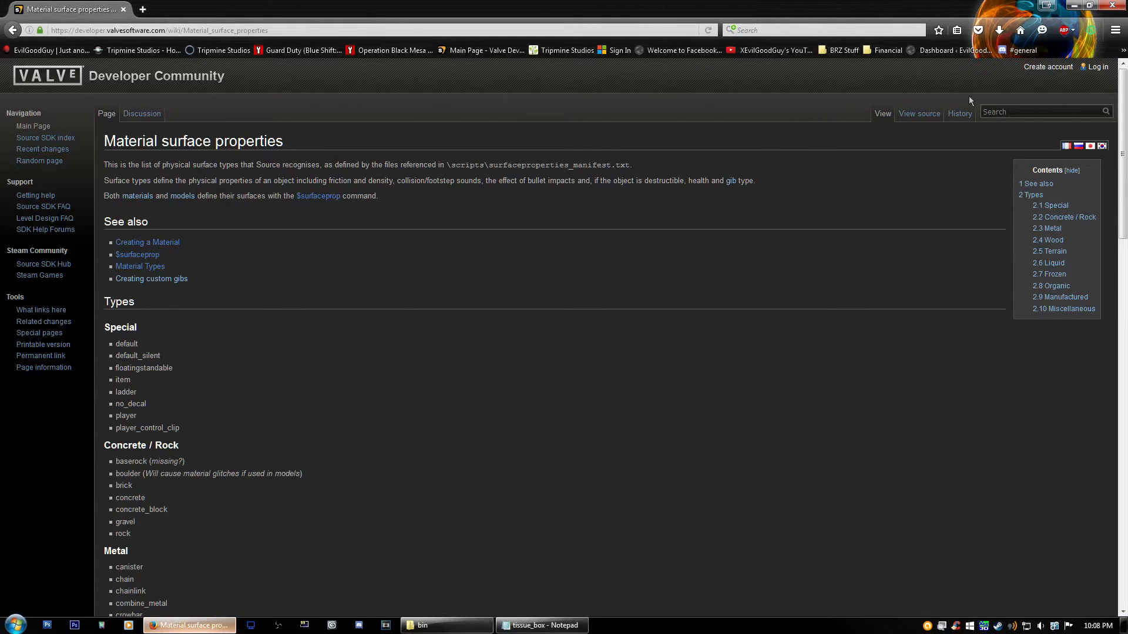
{"action": "left_click", "coordinate": [541, 625]}
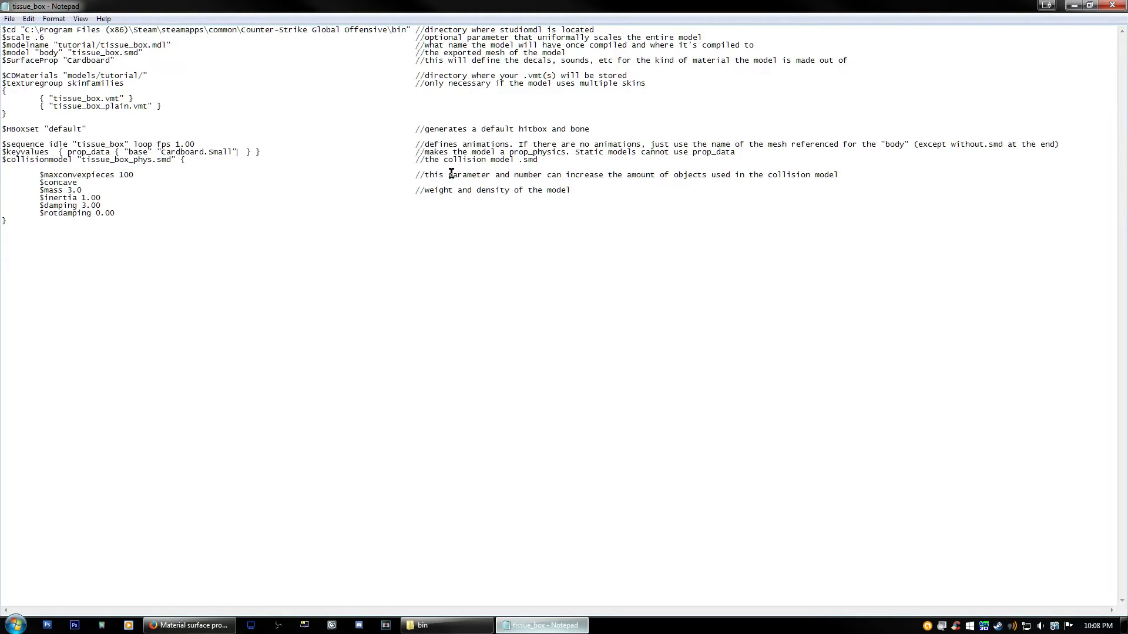
Step: Try $staticprop in place of the $keyvalues prop_data entry, and delete that whole line from the QC file
{"action": "left_click_drag", "start_coordinate": [262, 152], "coordinate": [2, 151]}
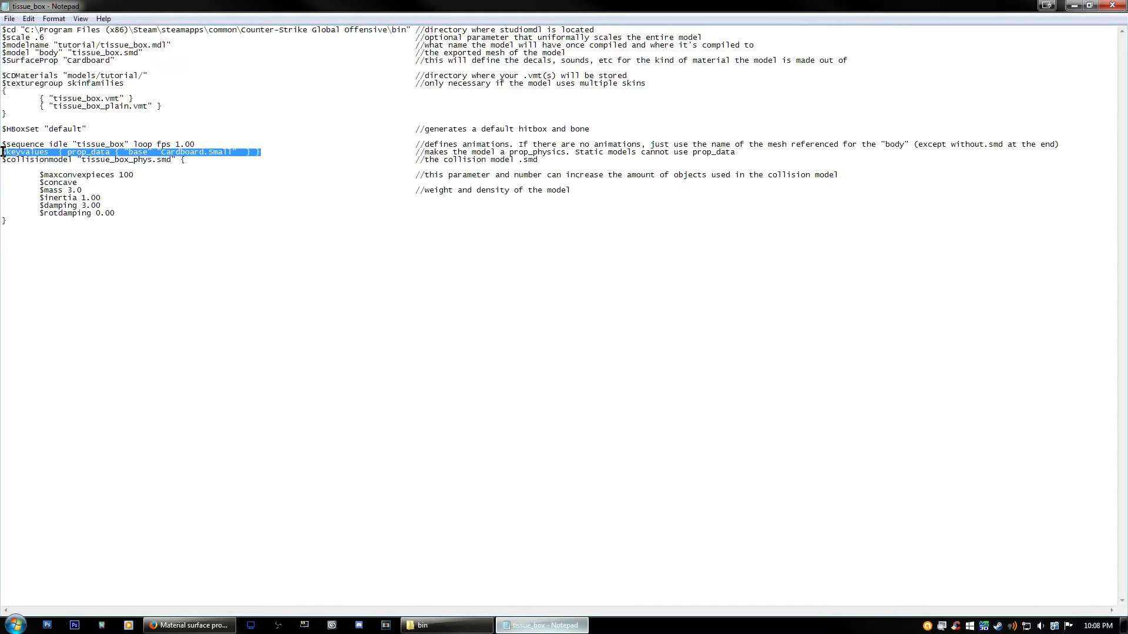
{"action": "type", "text": "statoc"}
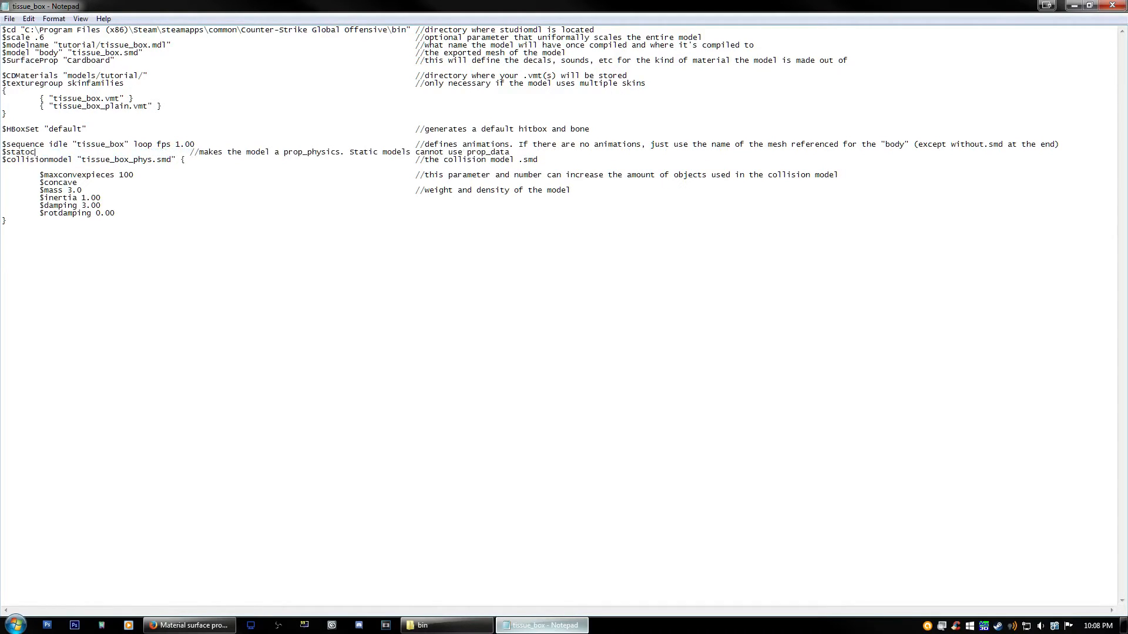
{"action": "key", "text": "BackSpace"}
{"action": "key", "text": "BackSpace"}
{"action": "type", "text": "icprop"}
{"action": "left_click_drag", "start_coordinate": [58, 151], "coordinate": [2, 151]}
{"action": "key", "text": "BackSpace"}
{"action": "key", "text": "BackSpace"}
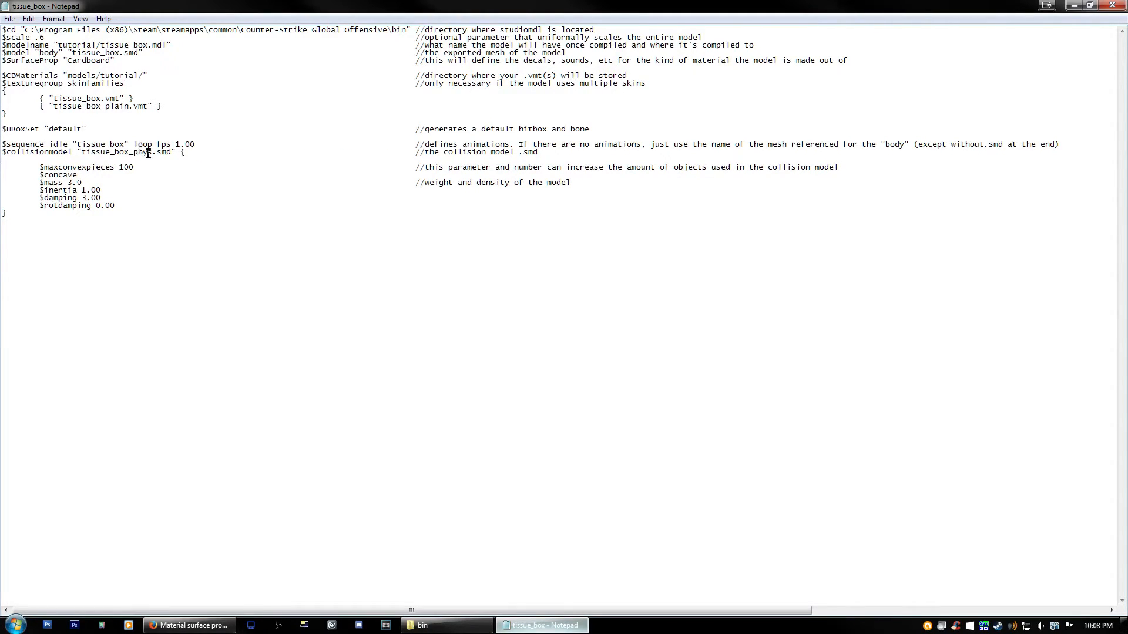
Step: Examine the $maxconvexpieces 100 parameter in the collision model block, with a brief look at the wiki page
{"action": "left_click_drag", "start_coordinate": [37, 168], "coordinate": [156, 169]}
{"action": "left_click", "coordinate": [120, 169]}
{"action": "left_click_drag", "start_coordinate": [151, 168], "coordinate": [37, 169]}
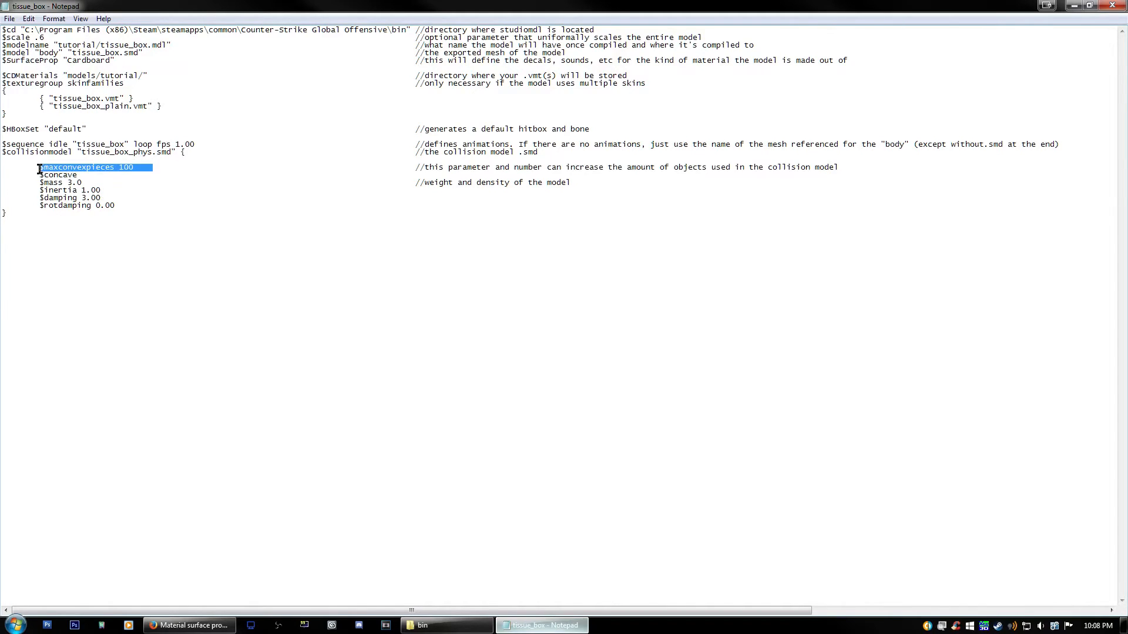
{"action": "left_click", "coordinate": [101, 174]}
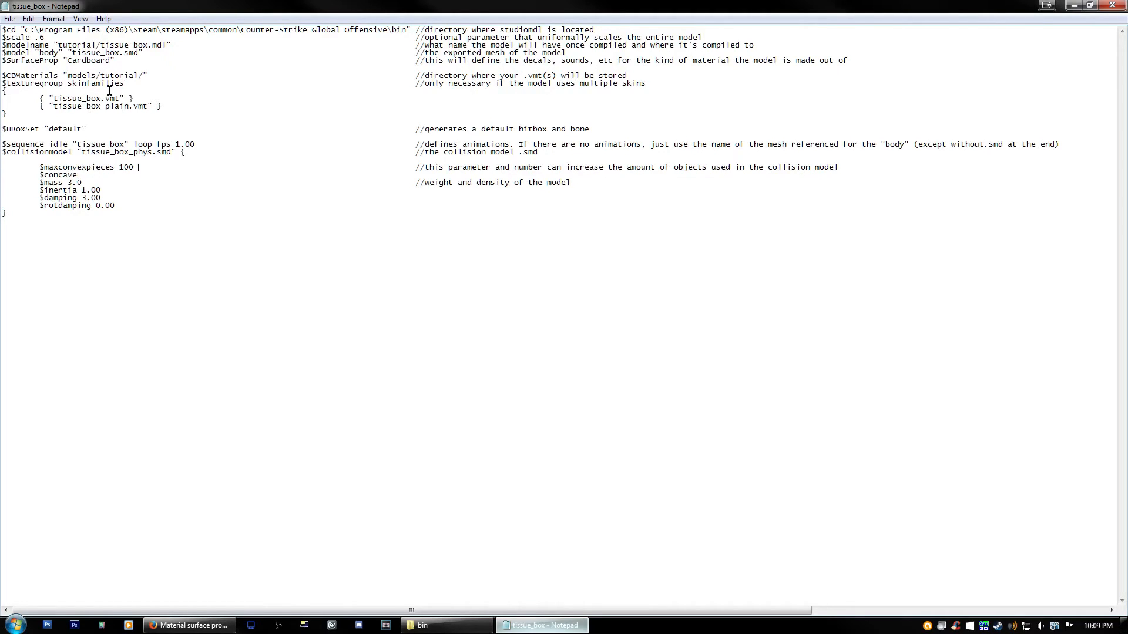
{"action": "left_click", "coordinate": [190, 625]}
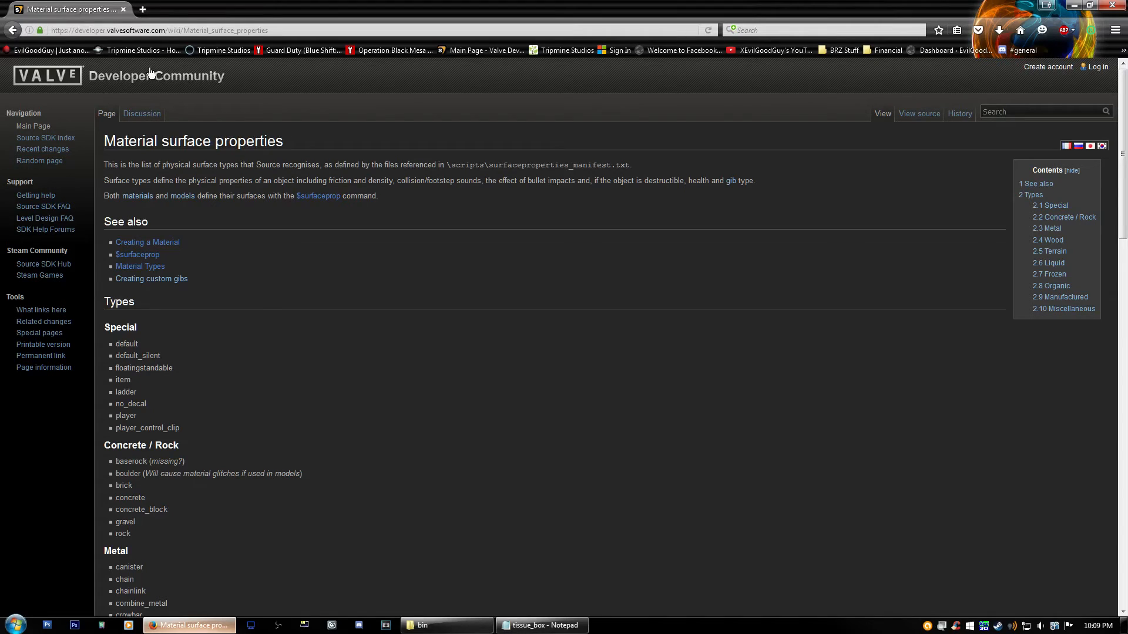
{"action": "left_click", "coordinate": [541, 625]}
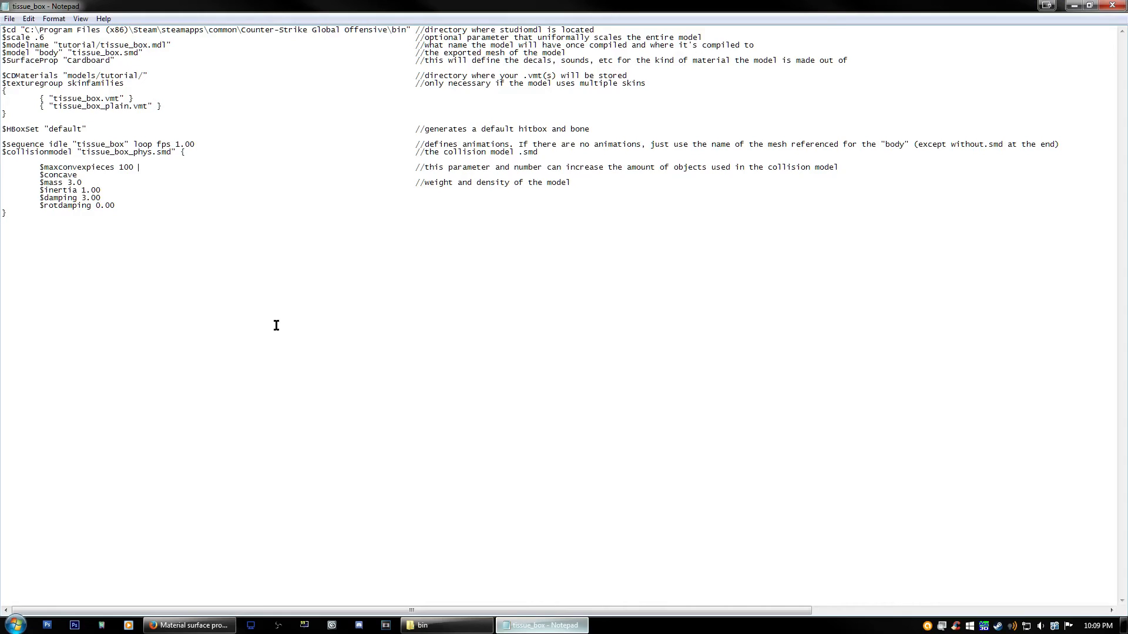
Step: Close the tissue_box QC file without saving its changes and bring up the bin folder
{"action": "left_click", "coordinate": [1117, 7]}
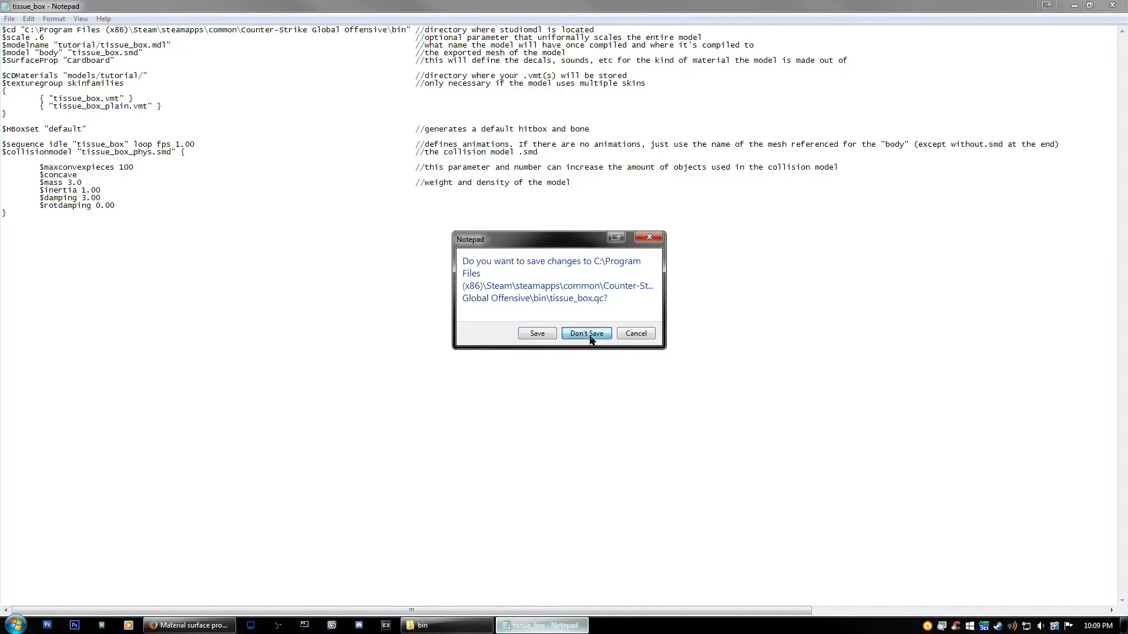
{"action": "left_click", "coordinate": [586, 333]}
{"action": "key", "text": "alt+Tab"}
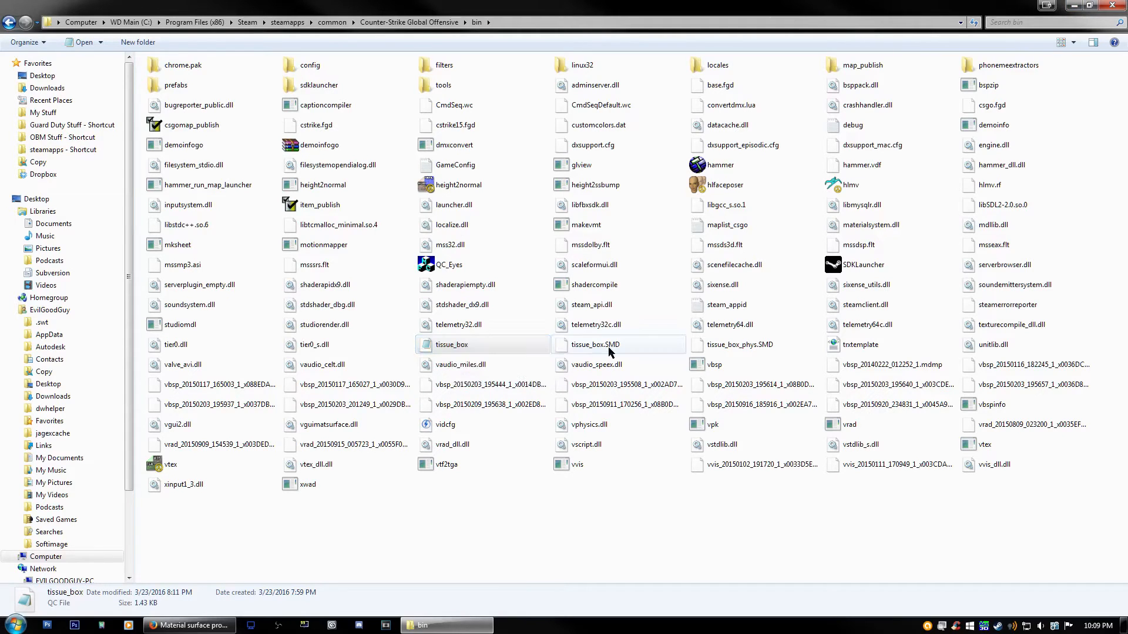
{"action": "left_click", "coordinate": [458, 628]}
{"action": "left_click", "coordinate": [459, 628]}
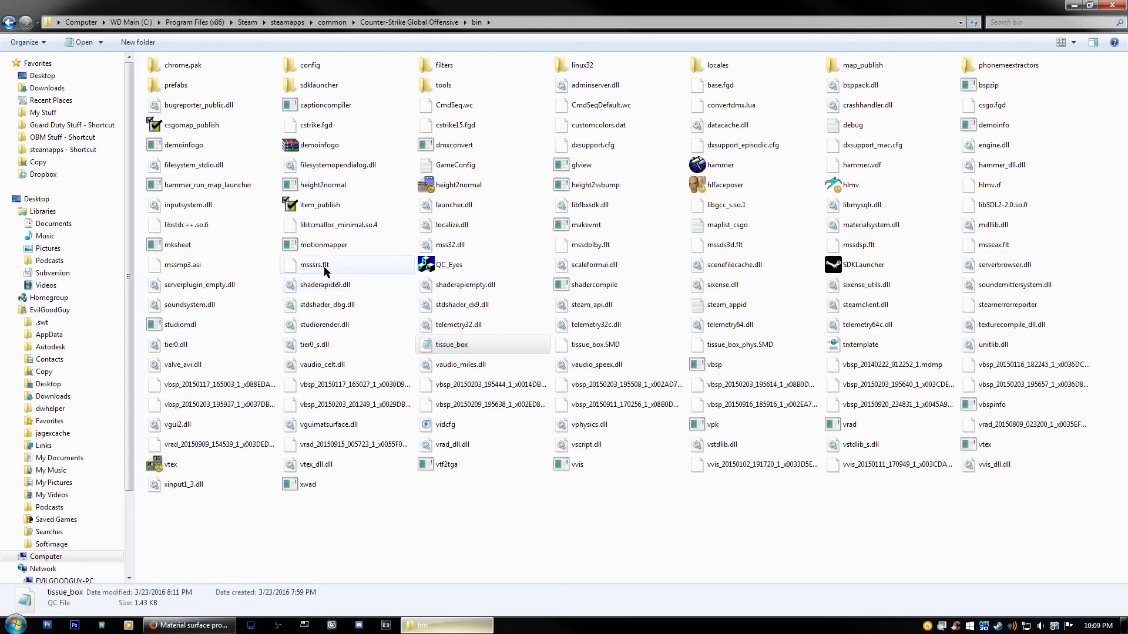
Step: Check the bin folder for the tissue_box QC file, tissue_box.SMD and tissue_box_phys.SMD, ending on the QC file
{"action": "key", "text": "Right"}
{"action": "key", "text": "Right"}
{"action": "key", "text": "Left"}
{"action": "key", "text": "Left"}
{"action": "key", "text": "Right"}
{"action": "key", "text": "Right"}
{"action": "key", "text": "Left"}
{"action": "key", "text": "Left"}
{"action": "left_click", "coordinate": [616, 346]}
{"action": "left_click", "coordinate": [717, 347]}
{"action": "left_click", "coordinate": [455, 341]}
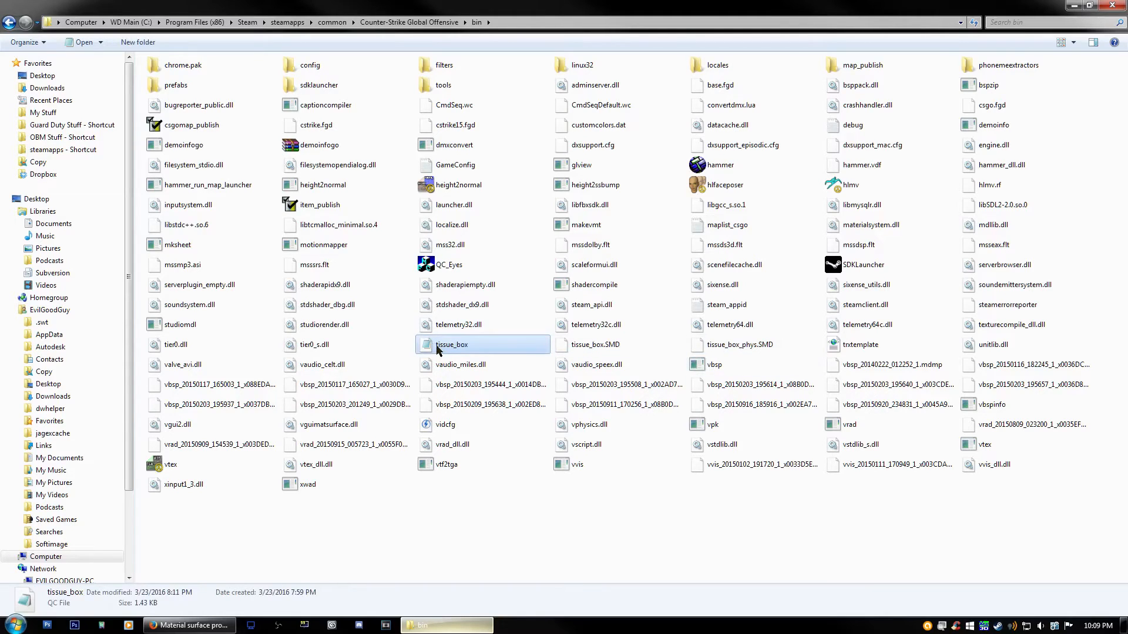
Step: Compile the model by running the tissue_box QC file through studiomdl in the bin folder
{"action": "left_click_drag", "start_coordinate": [437, 349], "coordinate": [177, 327]}
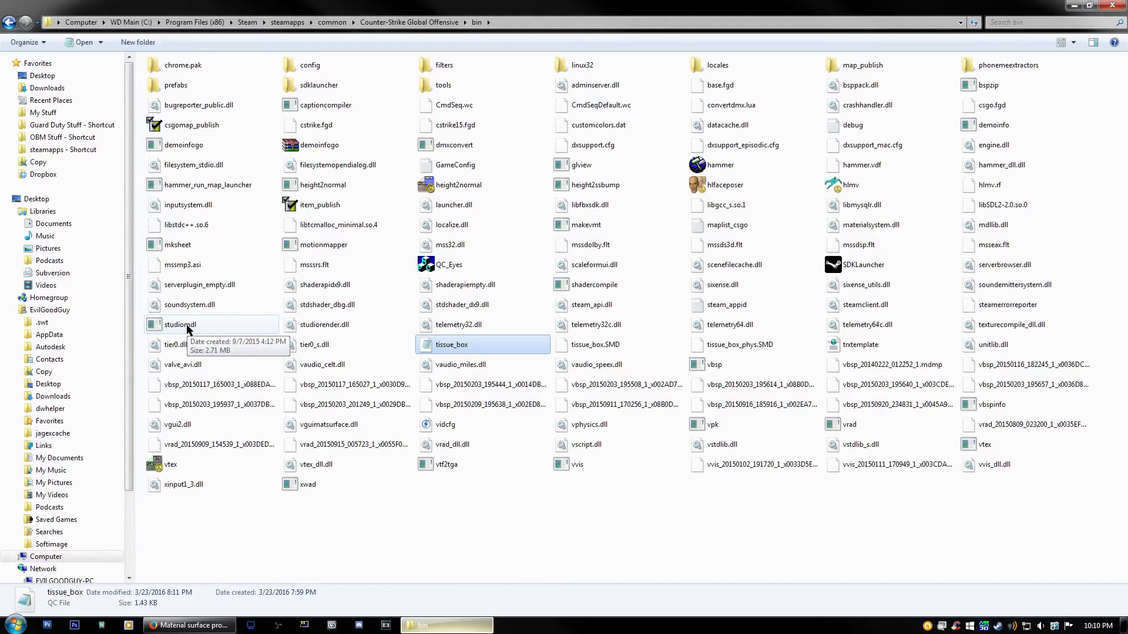
{"action": "left_click", "coordinate": [187, 327]}
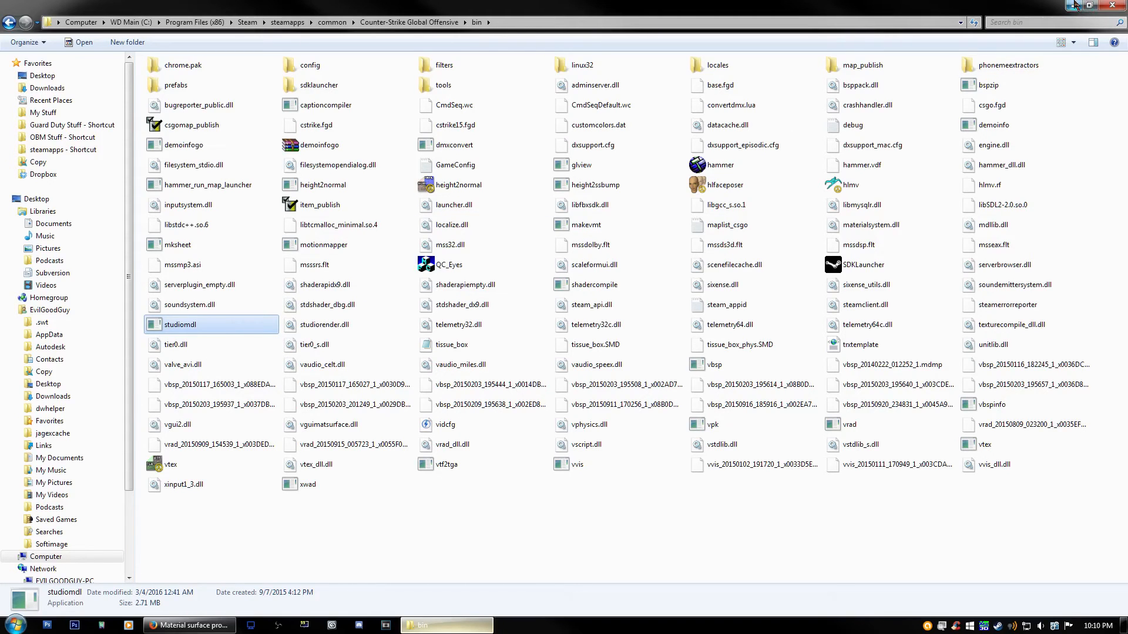
Step: Minimize the bin folder, open the csgo gameinfo fix notes from the desktop and move their window aside
{"action": "left_click", "coordinate": [1073, 6]}
{"action": "double_click", "coordinate": [22, 207]}
{"action": "left_click_drag", "start_coordinate": [256, 91], "coordinate": [162, 12]}
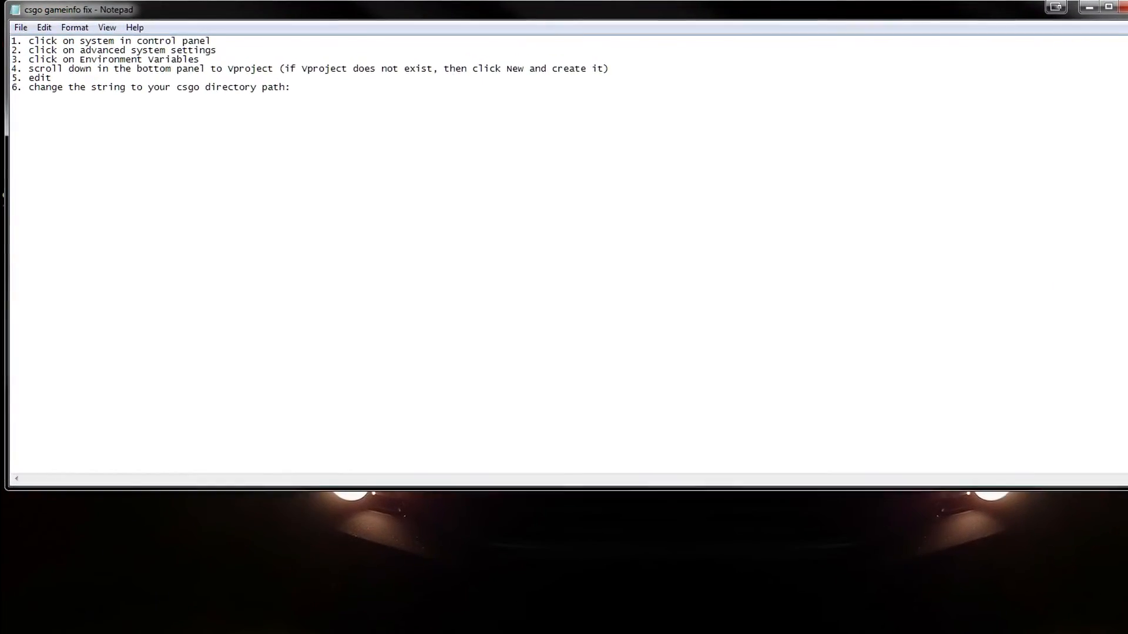
Step: Open the advanced system settings from the System page of the Windows Control Panel
{"action": "key", "text": "super"}
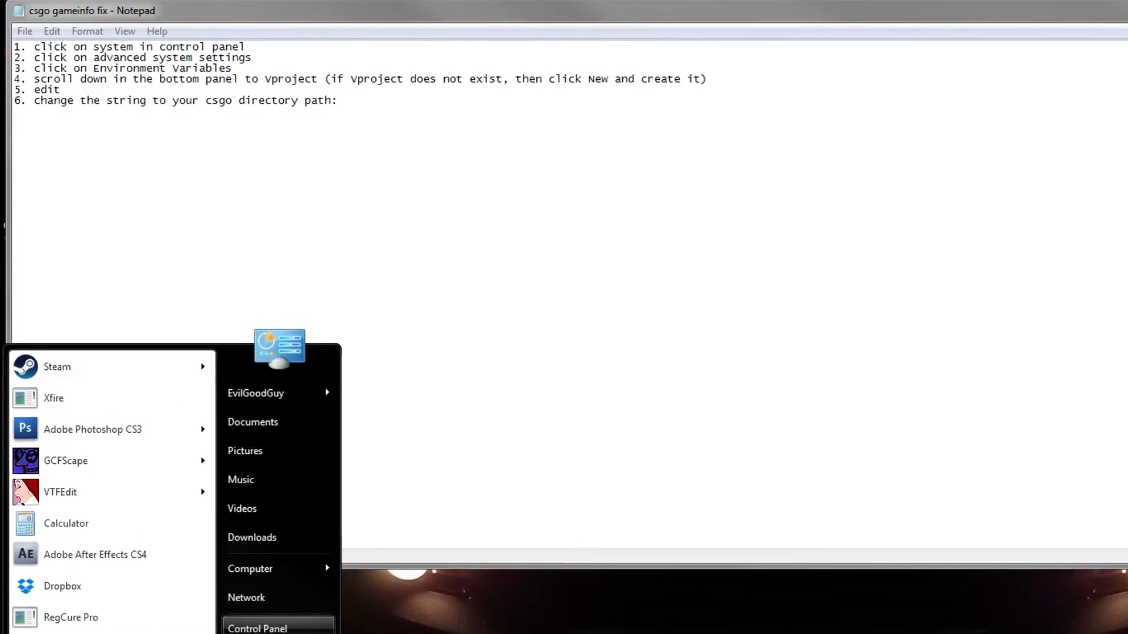
{"action": "left_click", "coordinate": [276, 630]}
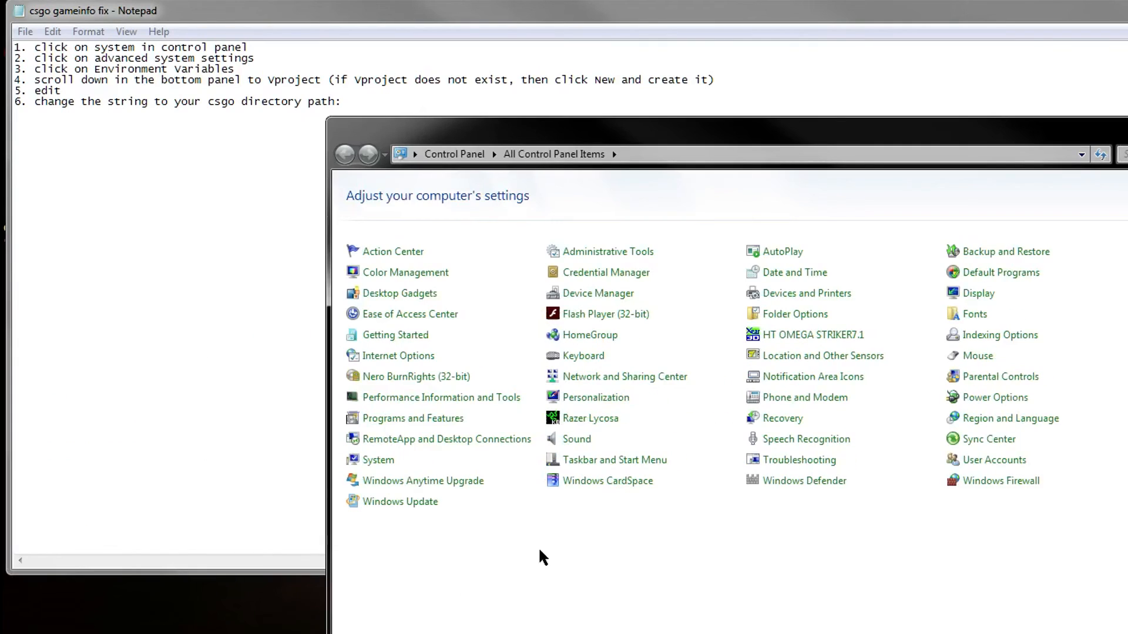
{"action": "left_click", "coordinate": [374, 463]}
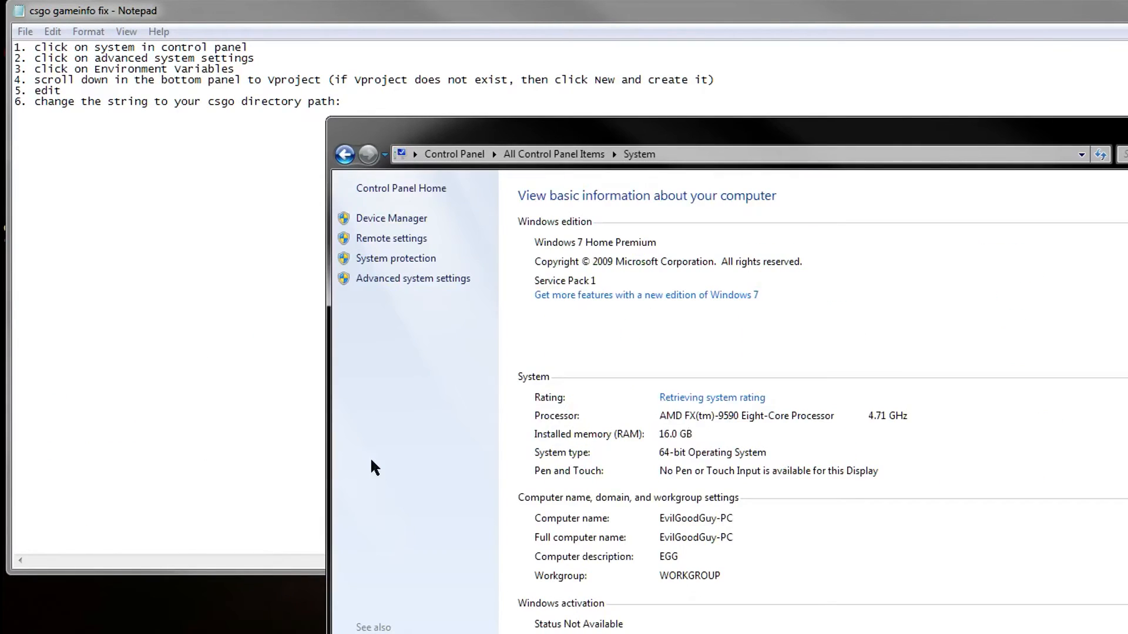
{"action": "left_click", "coordinate": [410, 279]}
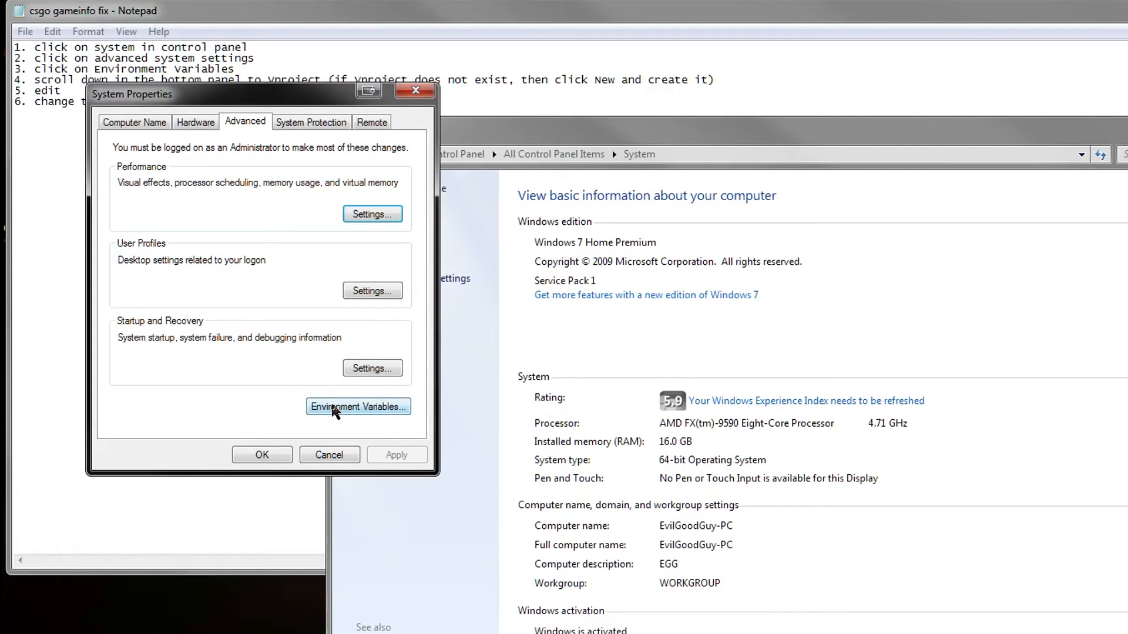
Step: Start a new system environment variable named Vproject
{"action": "left_click", "coordinate": [334, 409]}
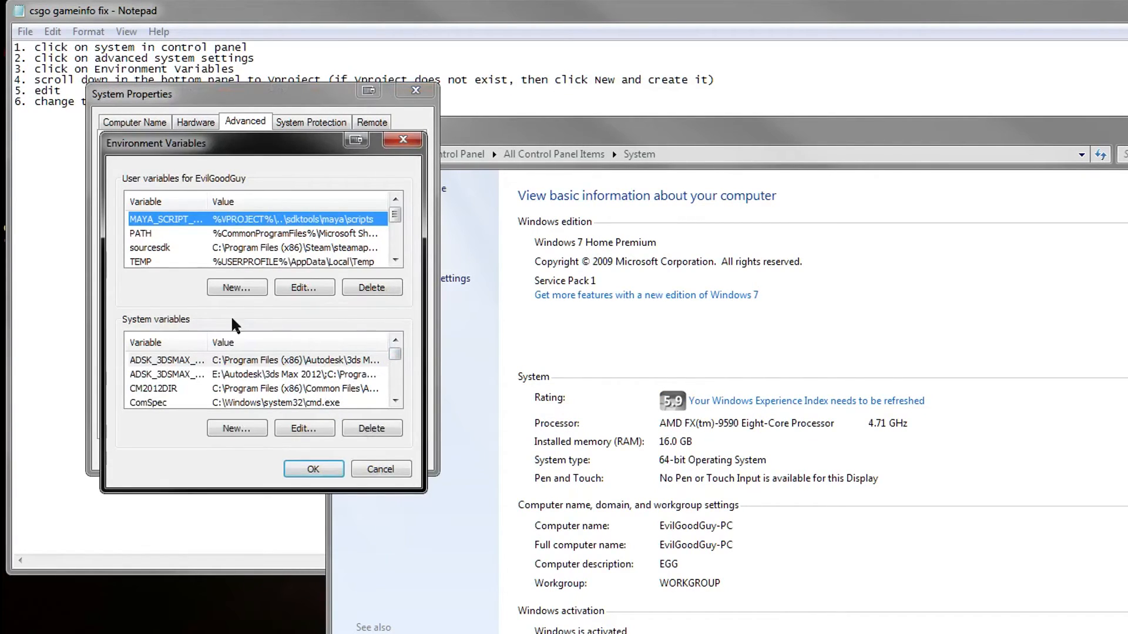
{"action": "left_click_drag", "start_coordinate": [397, 362], "coordinate": [398, 398]}
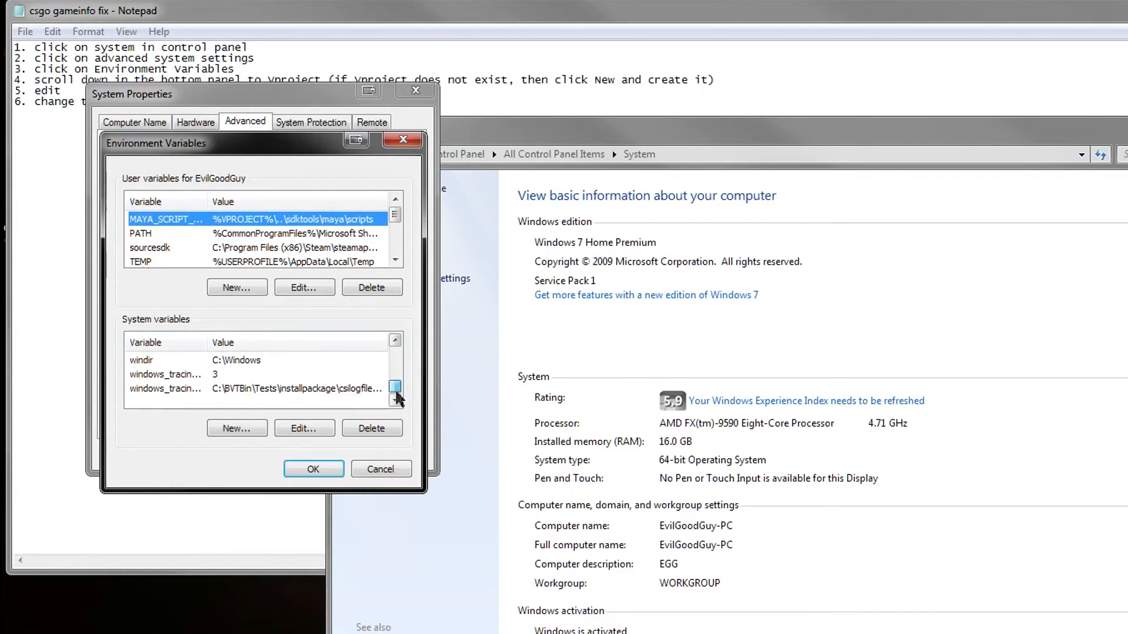
{"action": "left_click", "coordinate": [238, 426]}
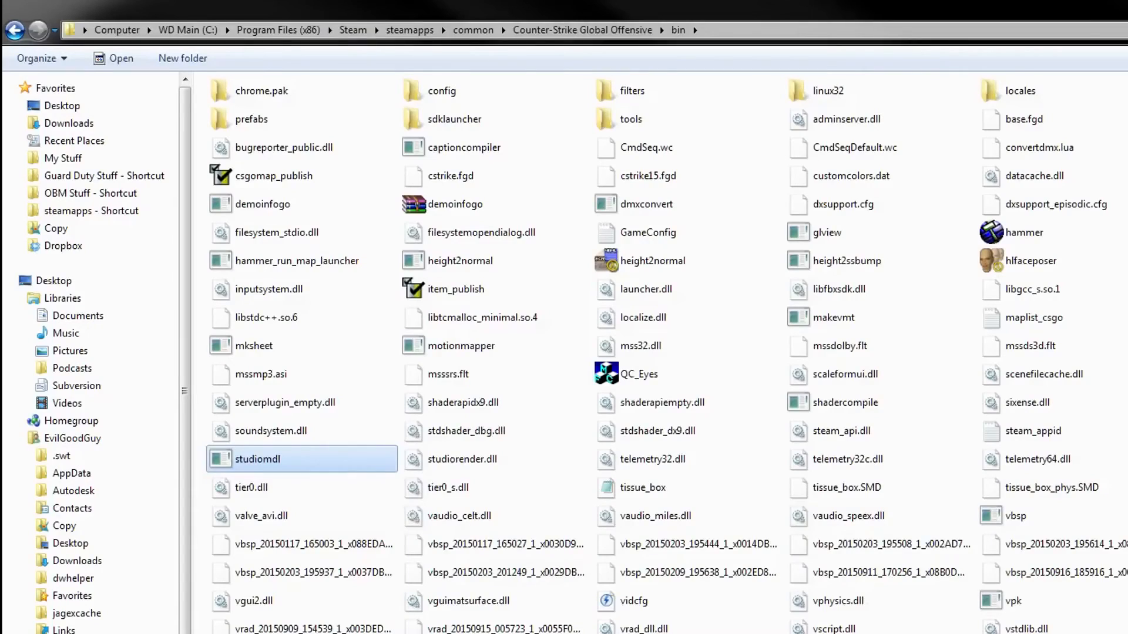
Step: Copy the full path of the csgo folder inside the Counter-Strike Global Offensive directory
{"action": "left_click", "coordinate": [582, 29]}
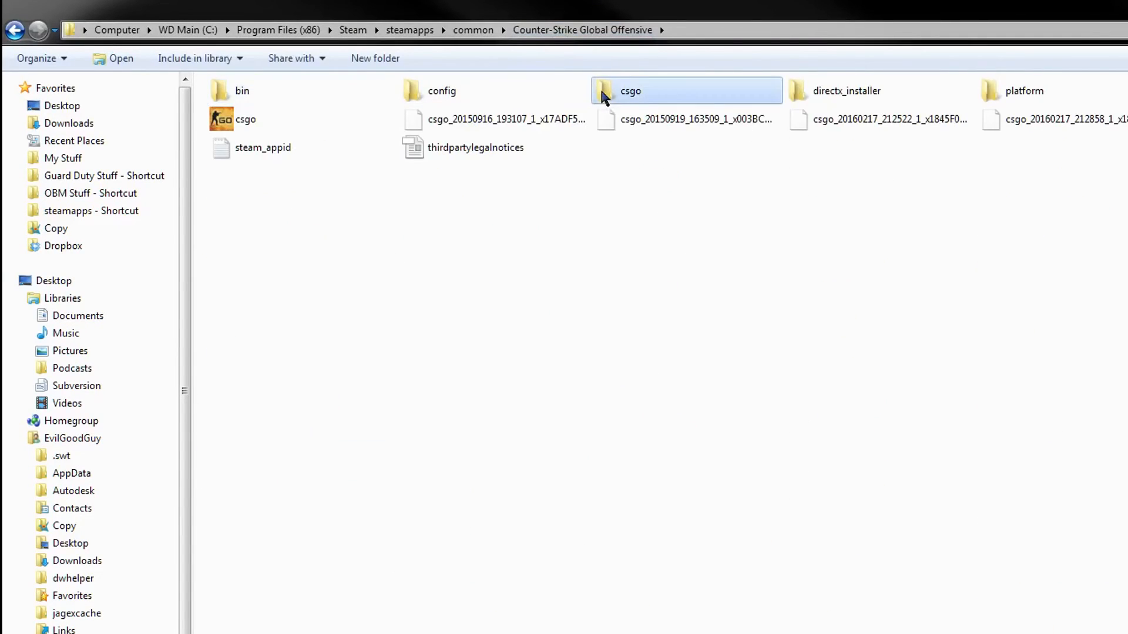
{"action": "double_click", "coordinate": [601, 87]}
{"action": "left_click", "coordinate": [739, 29]}
{"action": "key", "text": "ctrl+c"}
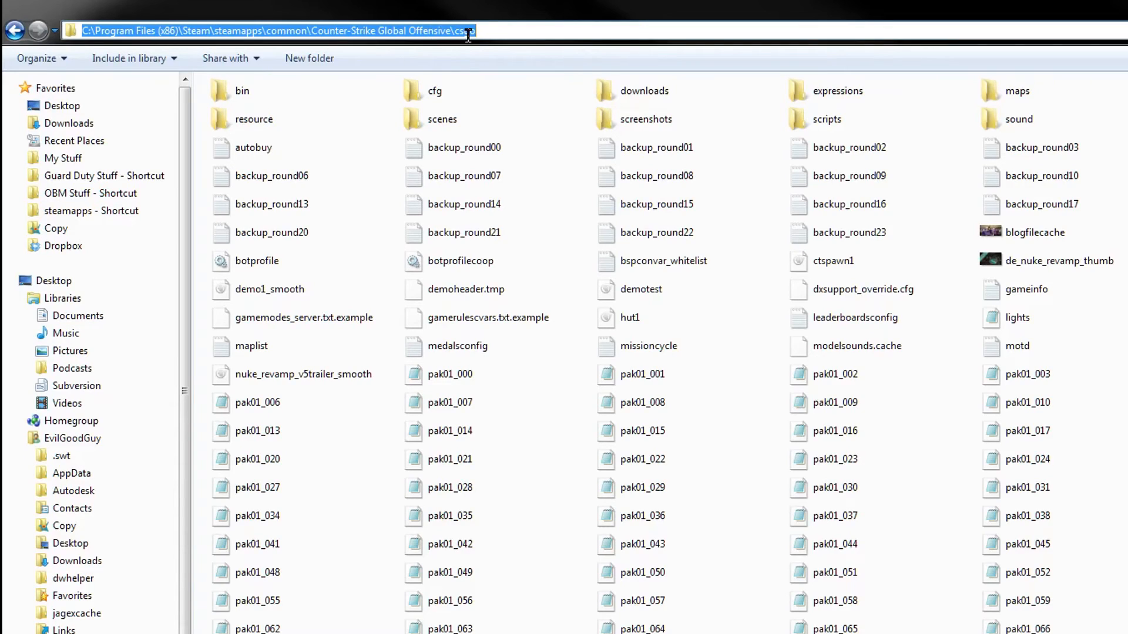
{"action": "right_click", "coordinate": [487, 27]}
{"action": "left_click", "coordinate": [527, 82]}
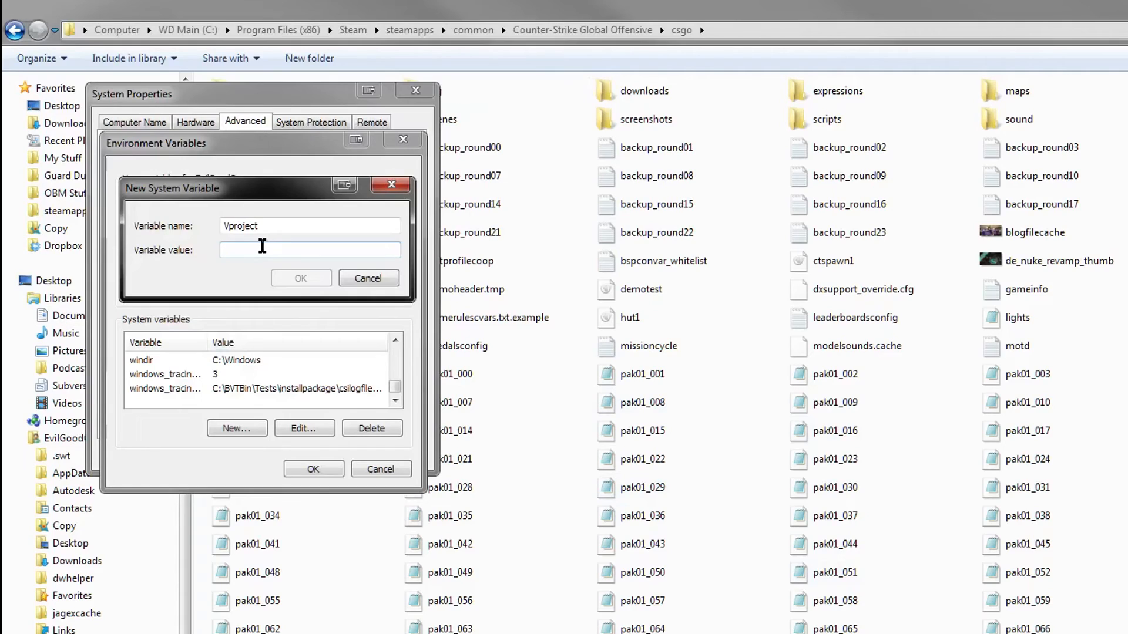
Step: Set the Vproject value to C:\Program Files (x86)\Steam\steamapps\common\Counter-Strike Global Offensive\csgo and accept the environment variable changes
{"action": "key", "text": "ctrl+v"}
{"action": "left_click", "coordinate": [311, 277]}
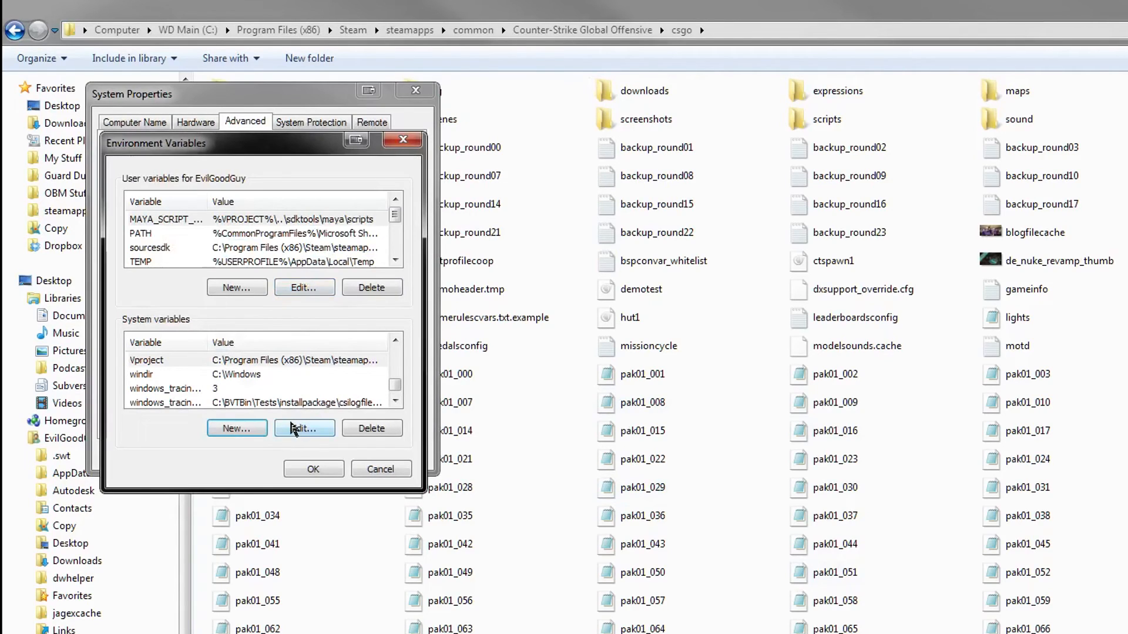
{"action": "left_click", "coordinate": [293, 454]}
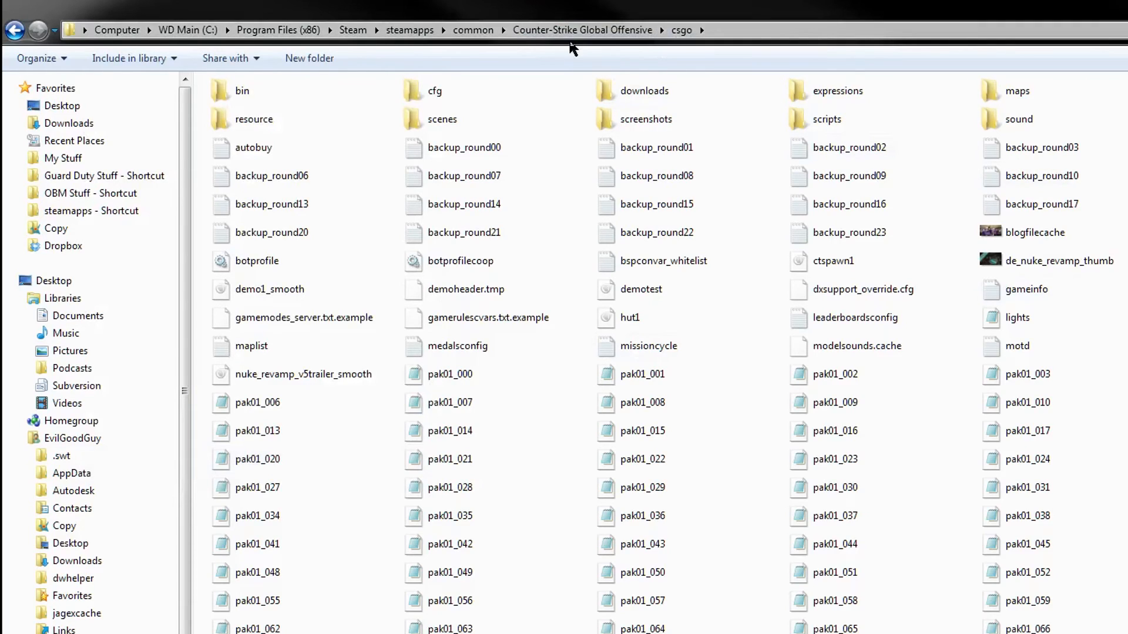
Step: Return to the Counter-Strike Global Offensive bin folder and recompile the model by running the tissue_box QC file through studiomdl
{"action": "key", "text": "alt+Tab"}
{"action": "key", "text": "alt+Tab"}
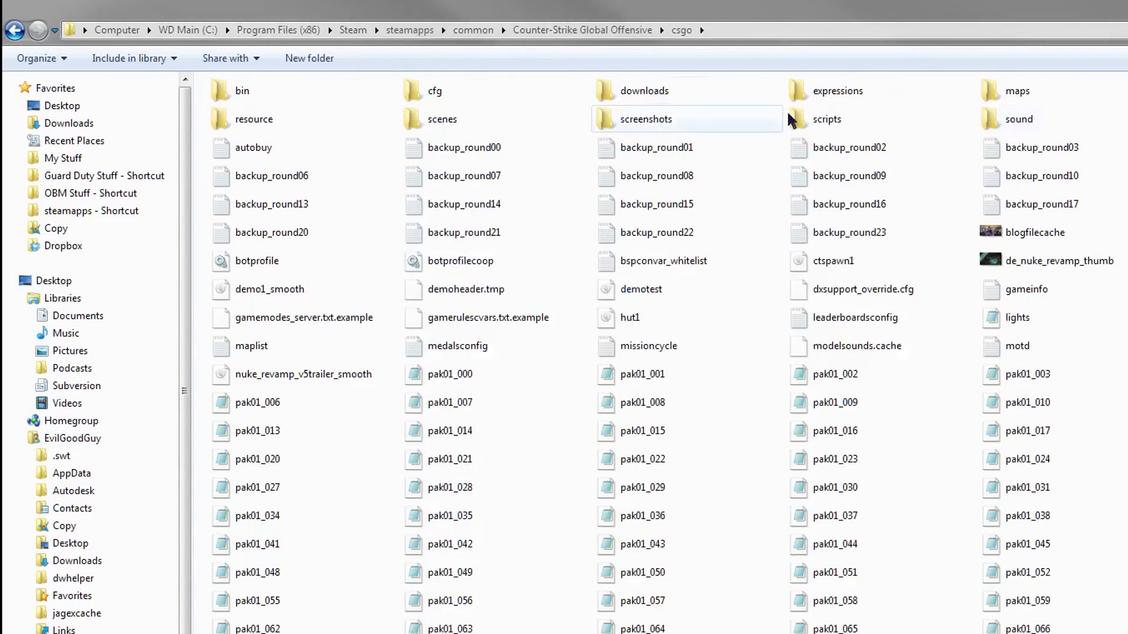
{"action": "left_click", "coordinate": [555, 30]}
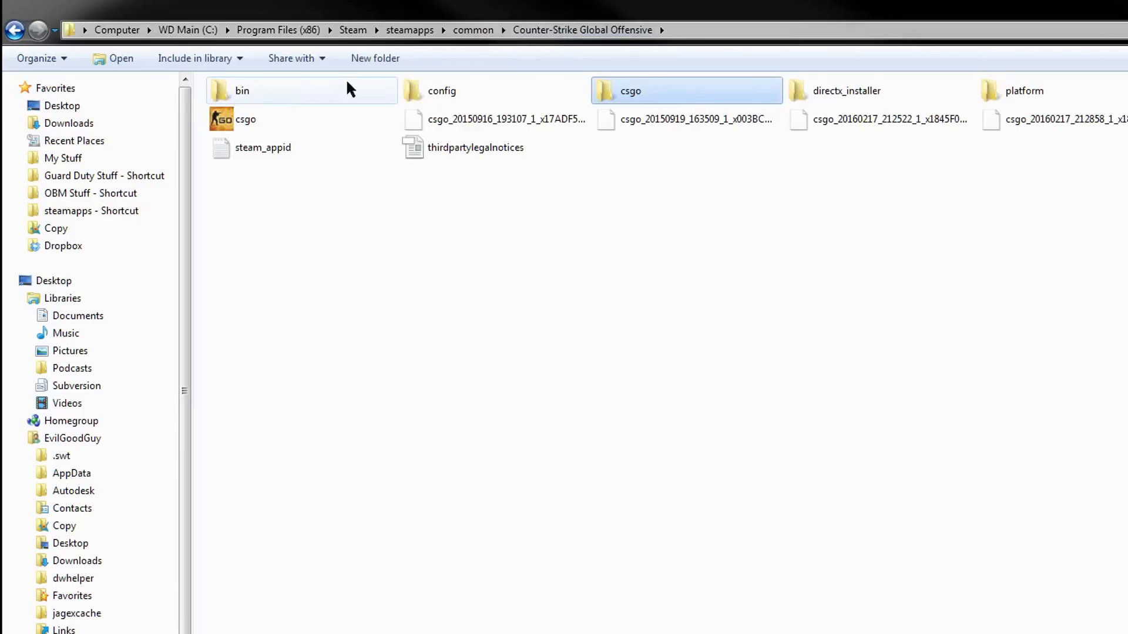
{"action": "double_click", "coordinate": [234, 88]}
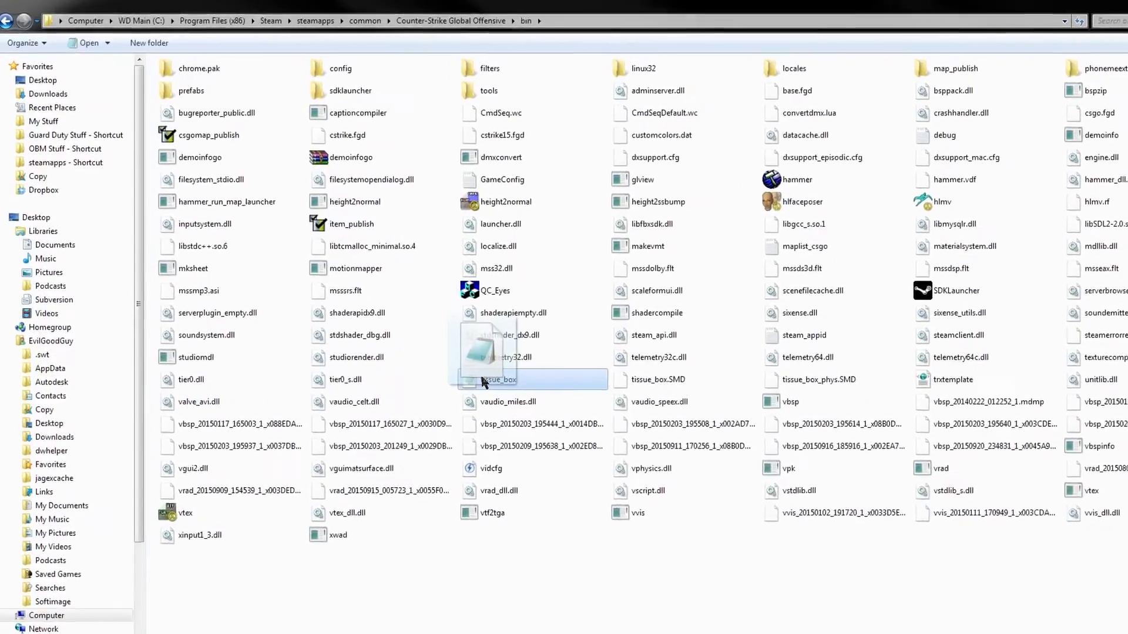
{"action": "left_click_drag", "start_coordinate": [517, 378], "coordinate": [206, 409]}
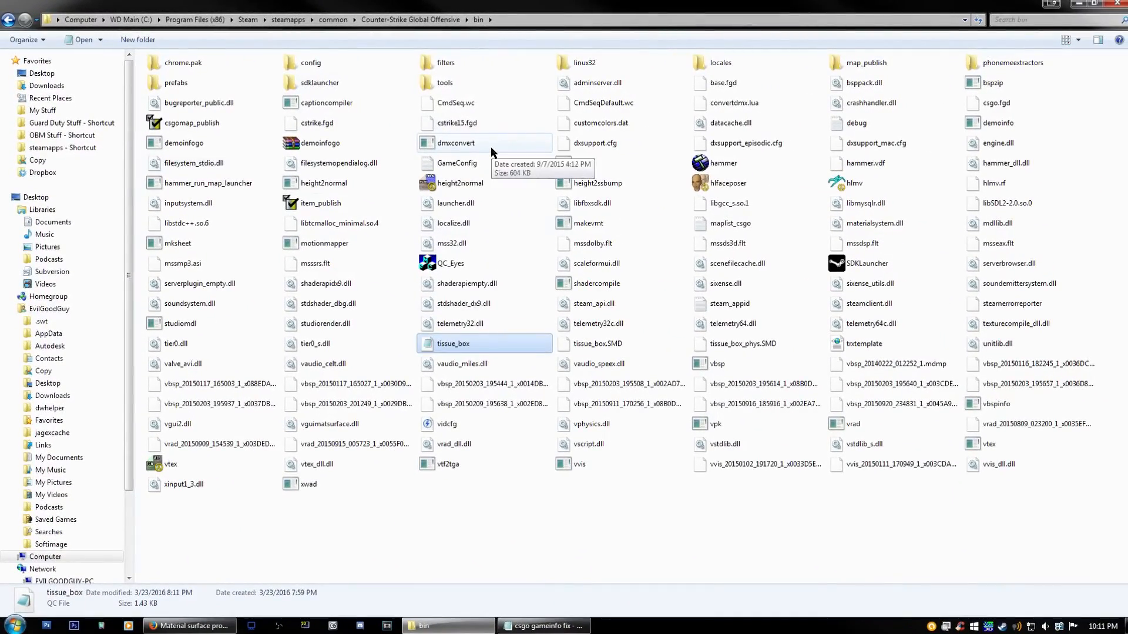
Step: Locate hlmv in the bin folder, then launch Model Viewer from the Counter-Strike: Global Offensive SDK in Steam's Tools library
{"action": "left_click", "coordinate": [850, 205]}
{"action": "left_click", "coordinate": [840, 184]}
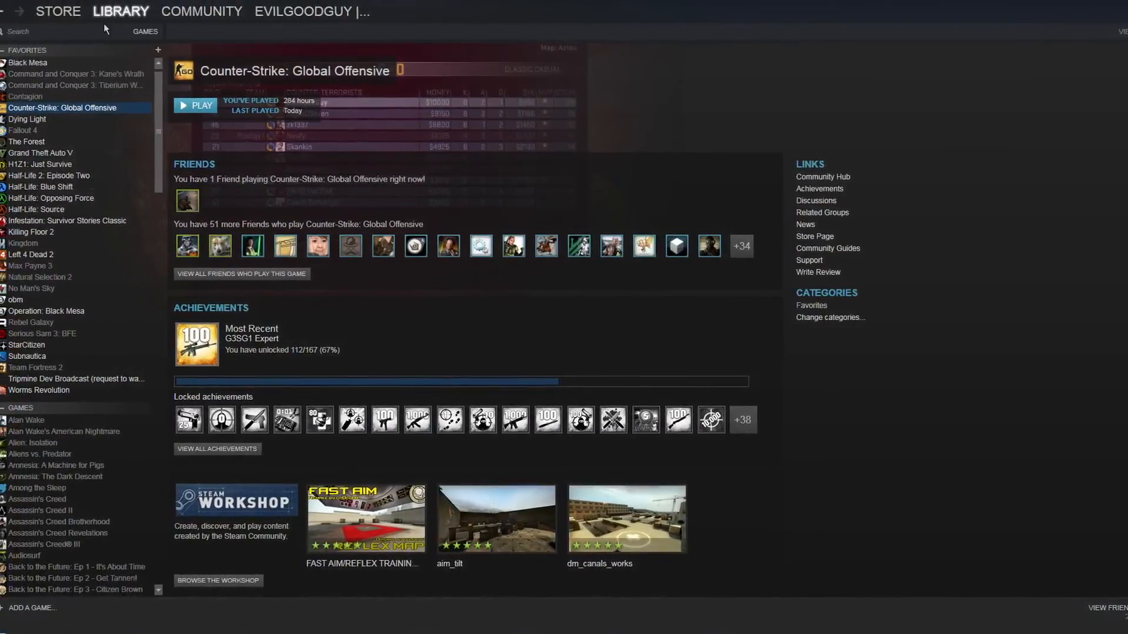
{"action": "mouse_move", "coordinate": [106, 16]}
{"action": "left_click", "coordinate": [121, 173]}
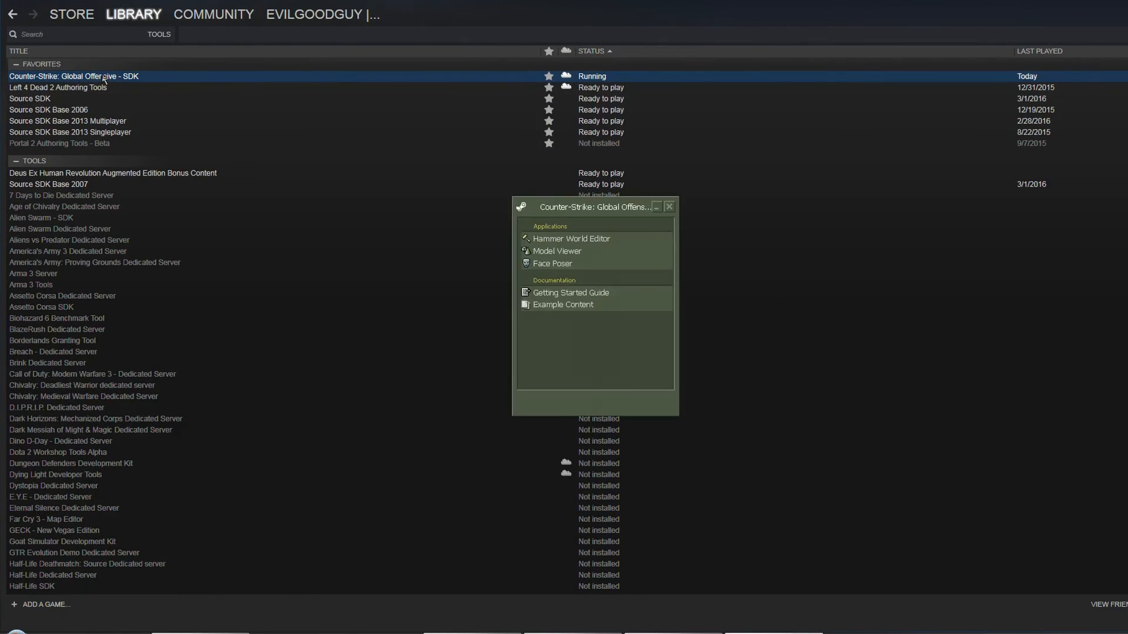
{"action": "left_click", "coordinate": [558, 253]}
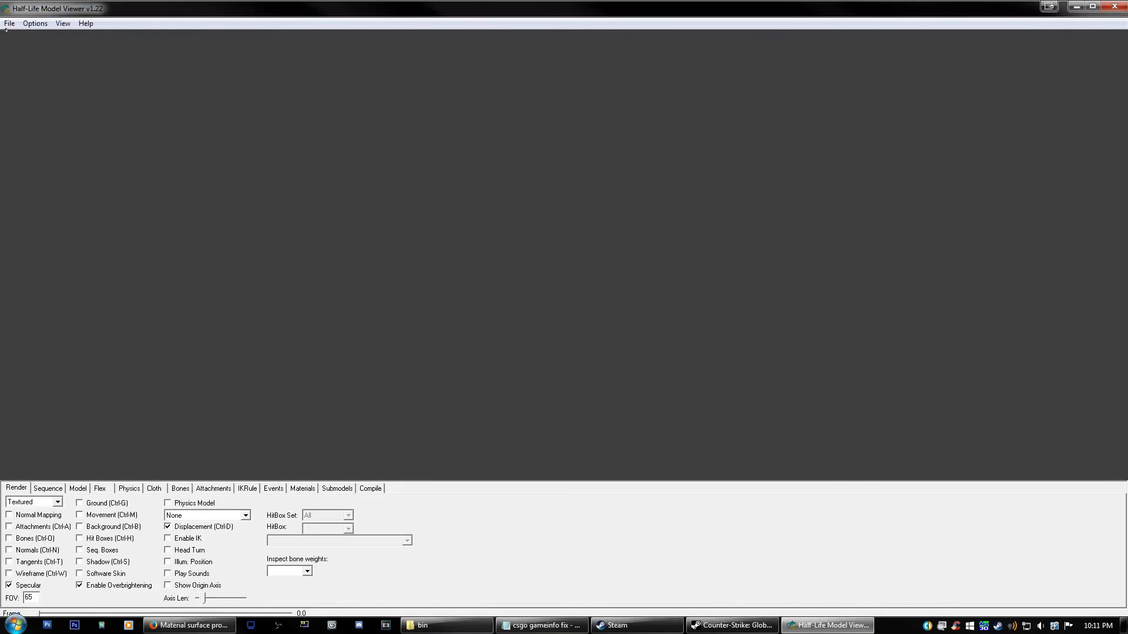
Step: Load tissue_box.mdl from the models\tutorial folder into the model viewer
{"action": "left_click", "coordinate": [9, 25]}
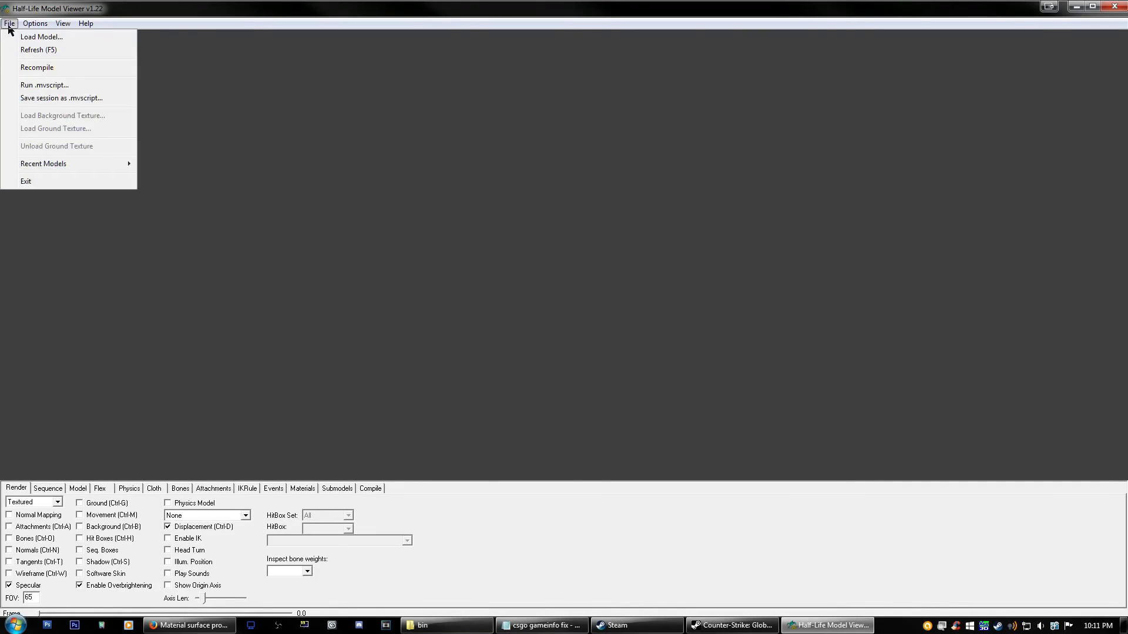
{"action": "left_click", "coordinate": [23, 35]}
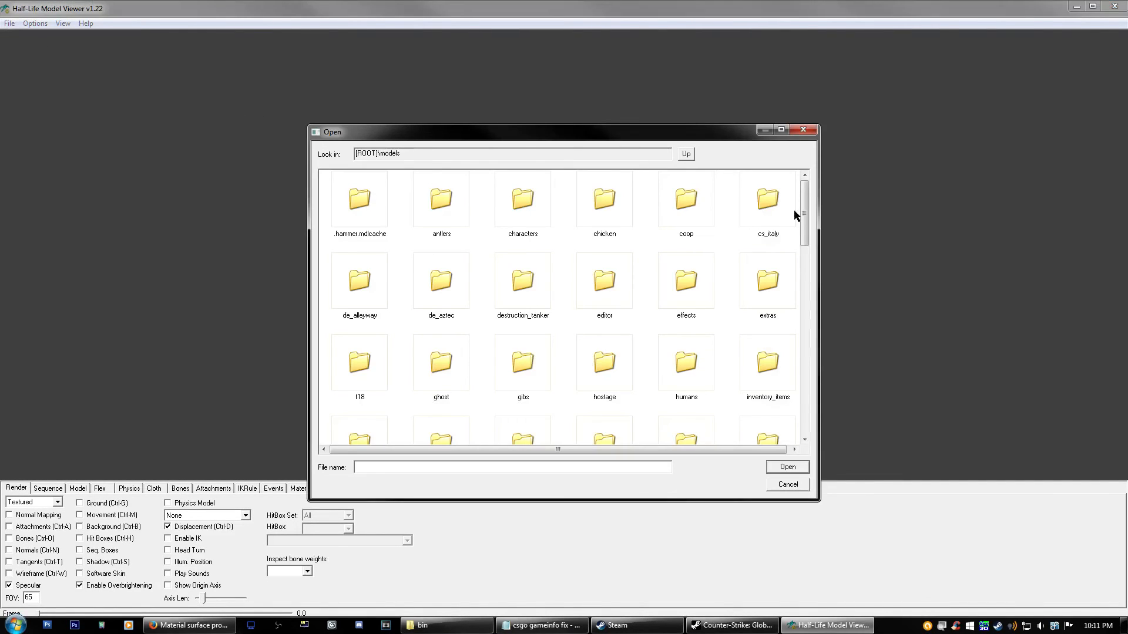
{"action": "left_click_drag", "start_coordinate": [804, 209], "coordinate": [803, 400]}
{"action": "double_click", "coordinate": [616, 326]}
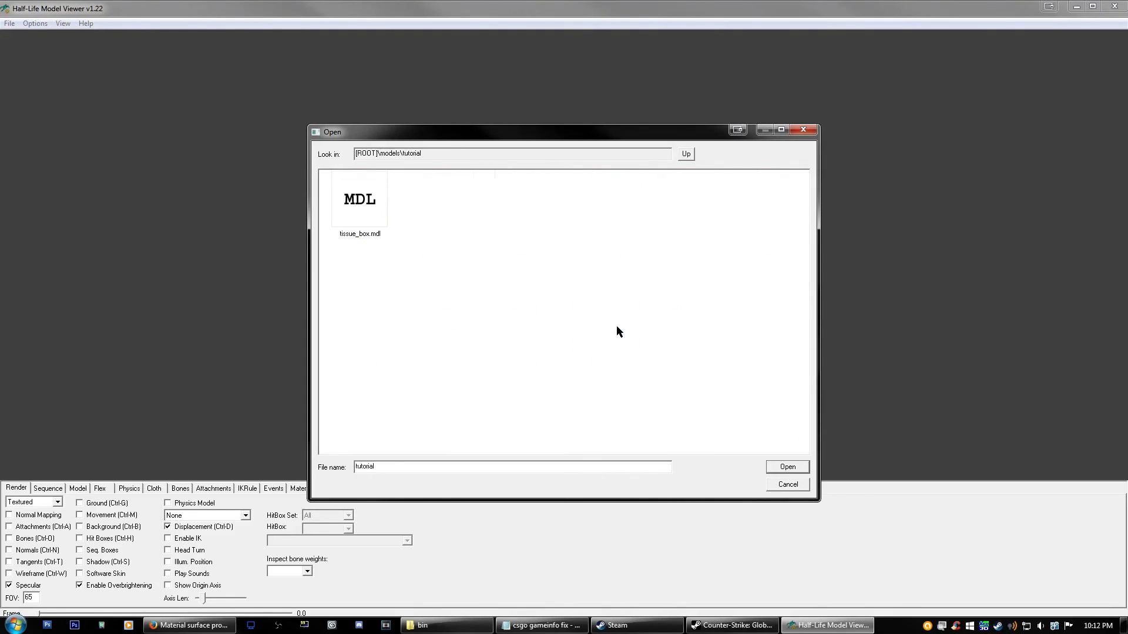
{"action": "double_click", "coordinate": [358, 197]}
Step: Inspect the tissue box from several angles, with and without its physics model displayed
{"action": "left_click_drag", "start_coordinate": [420, 199], "coordinate": [545, 197]}
{"action": "mouse_move", "coordinate": [619, 325]}
{"action": "left_mouse_down"}
{"action": "mouse_move", "coordinate": [652, 326]}
{"action": "mouse_move", "coordinate": [548, 327]}
{"action": "mouse_move", "coordinate": [621, 306]}
{"action": "left_mouse_up"}
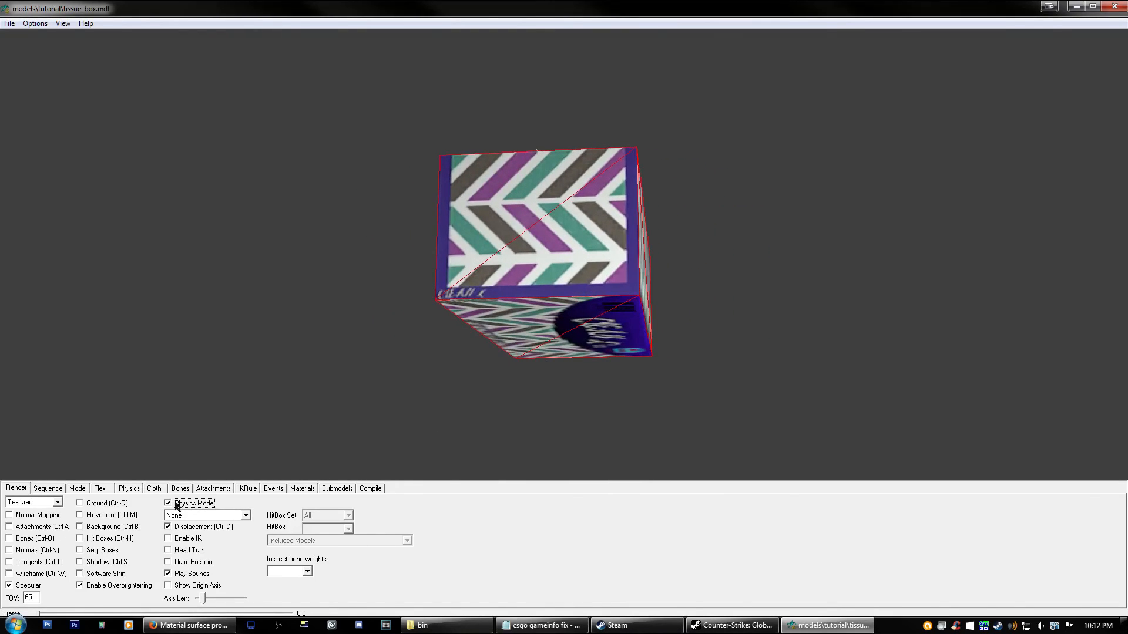
{"action": "left_click_drag", "start_coordinate": [541, 260], "coordinate": [552, 292]}
{"action": "right_click_drag", "start_coordinate": [552, 288], "coordinate": [552, 284]}
{"action": "left_click_drag", "start_coordinate": [552, 284], "coordinate": [493, 259]}
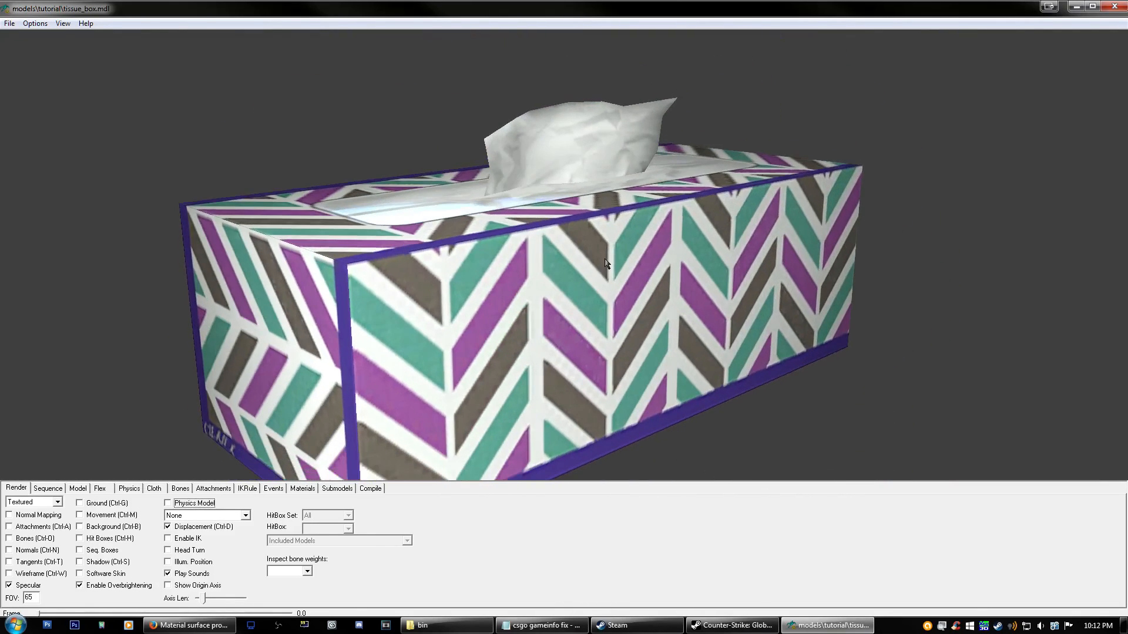
{"action": "right_click_drag", "start_coordinate": [492, 259], "coordinate": [491, 280]}
Step: Preview the tissue box's alternate skins and check the shaders of the tissue_box and tissue_box_plain materials
{"action": "left_click", "coordinate": [77, 489]}
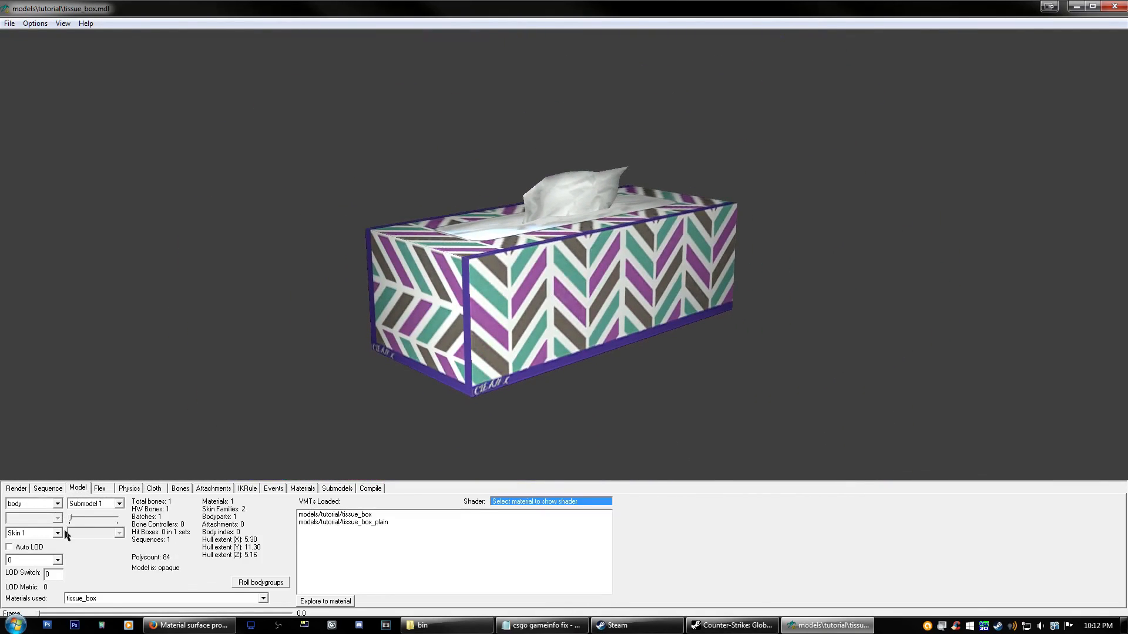
{"action": "left_click", "coordinate": [50, 551]}
{"action": "key", "text": "Up"}
{"action": "key", "text": "Down"}
{"action": "left_click", "coordinate": [321, 515]}
{"action": "left_click", "coordinate": [323, 523]}
{"action": "left_click", "coordinate": [322, 515]}
Step: View the plain-skinned tissue box from another side, then close the model viewer and the SDK launcher
{"action": "left_click", "coordinate": [17, 488]}
{"action": "left_click_drag", "start_coordinate": [587, 376], "coordinate": [532, 257]}
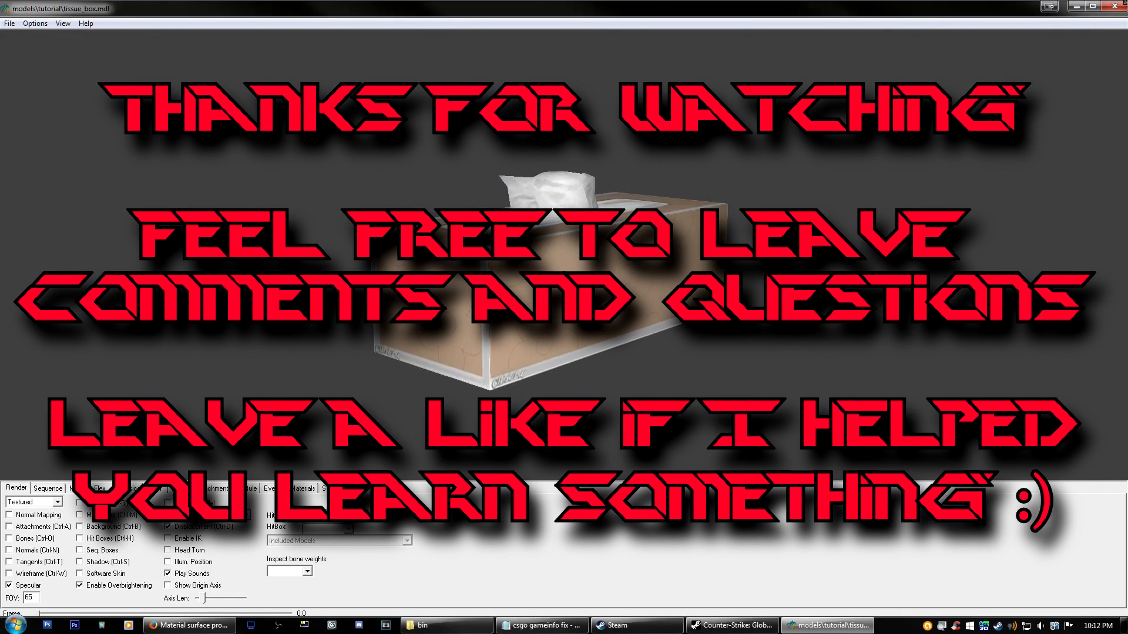
{"action": "left_click", "coordinate": [1114, 7]}
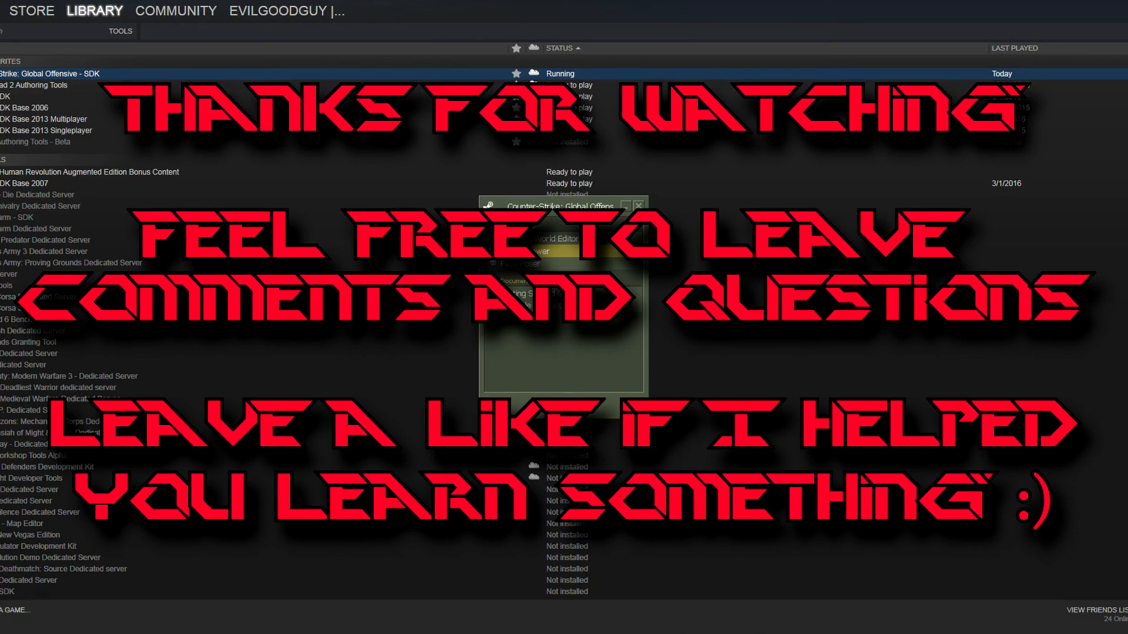
{"action": "left_click", "coordinate": [642, 204]}
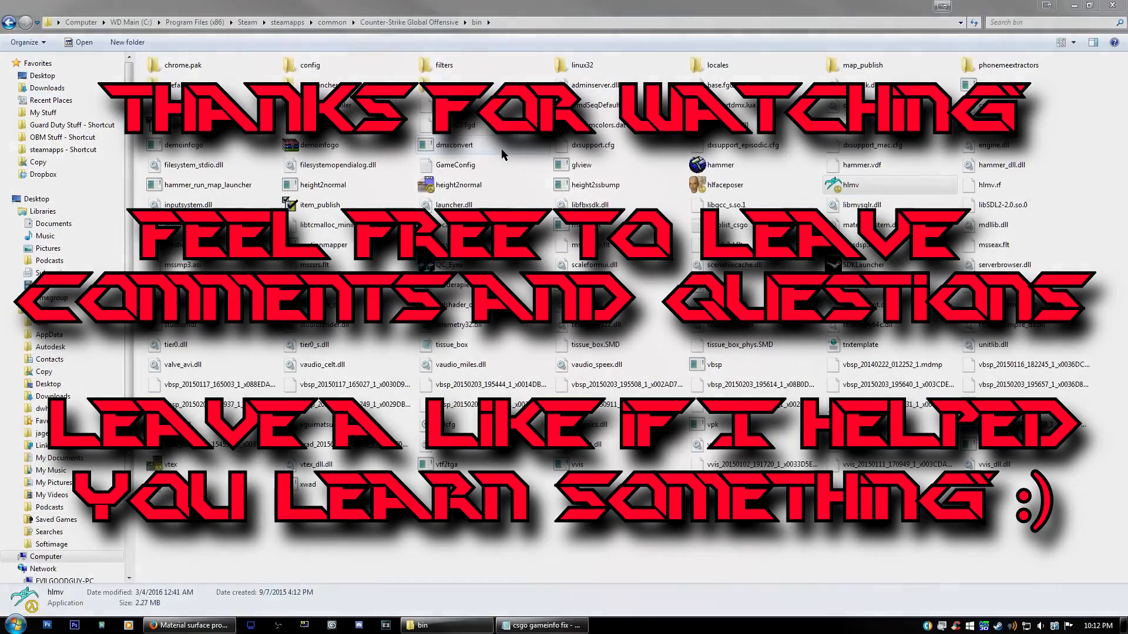